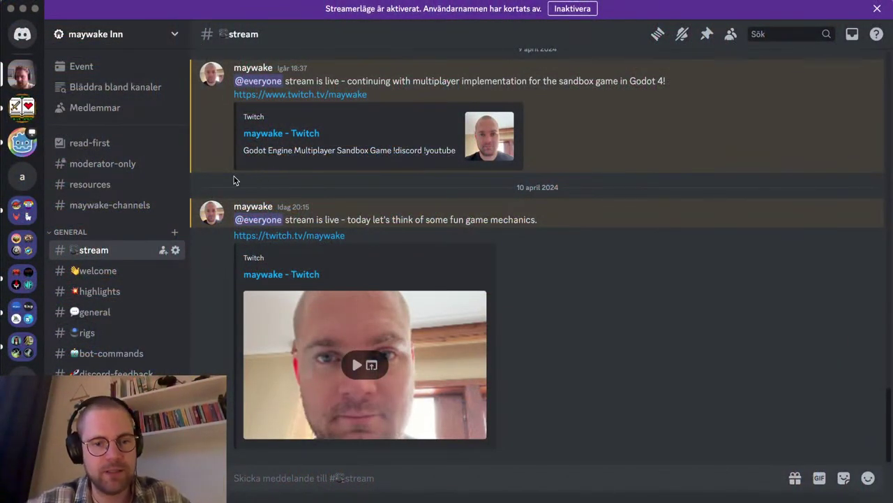
# Step: Switch Discord to the #general channel, then open the sandbox project from Godot's Project Manager
pyautogui.press('super+Tab')
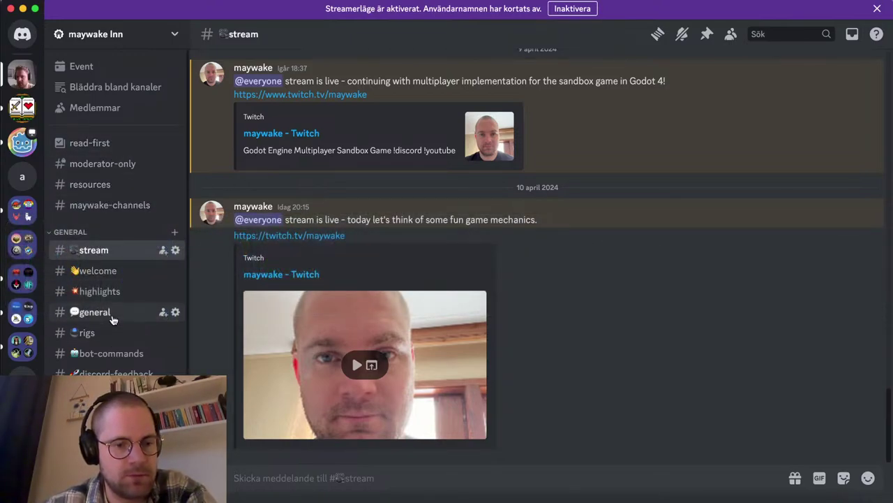
pyautogui.click(111, 315)
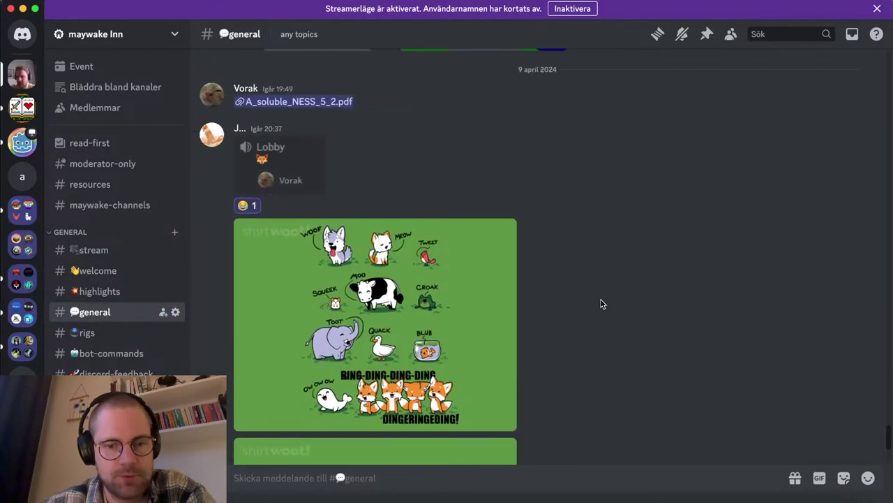
pyautogui.press('super+Tab')
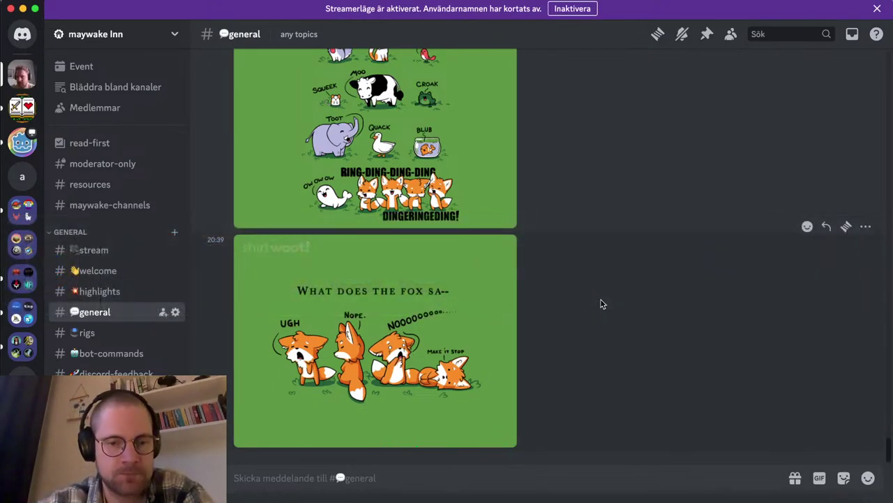
pyautogui.press('super+Tab')
pyautogui.press('super+Tab')
pyautogui.press('super+Tab')
pyautogui.press('super+Tab')
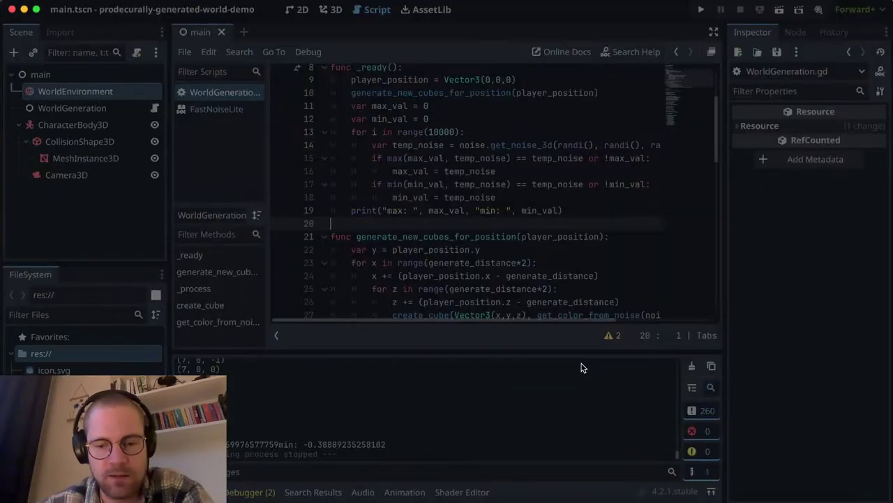
pyautogui.press('super+Tab')
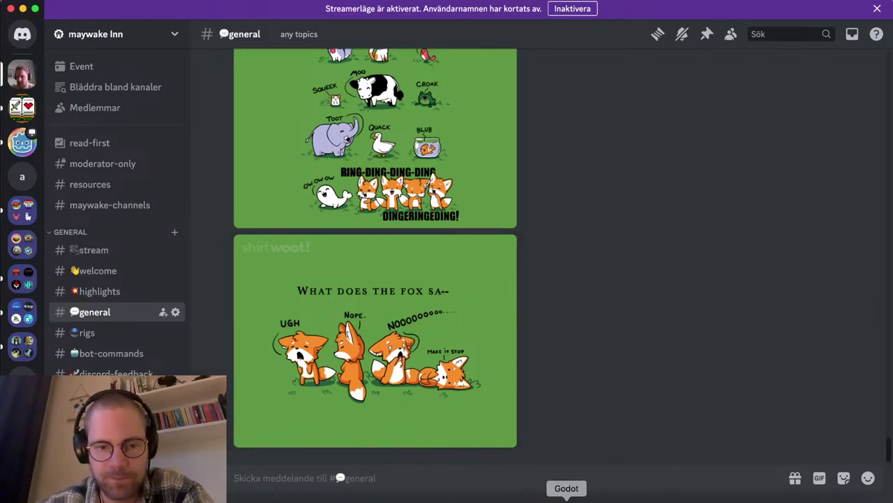
pyautogui.click(567, 500)
pyautogui.doubleClick(273, 164)
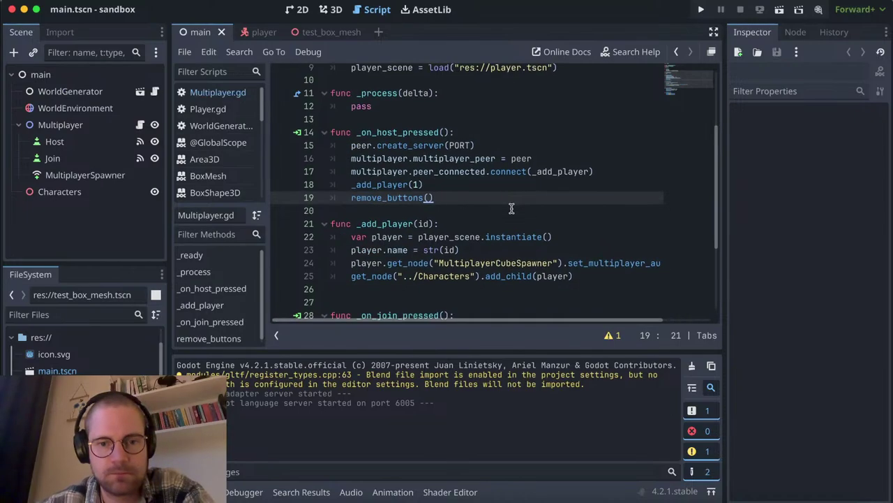
# Step: Run the sandbox game, host a session, then bring up YouTube Studio in Chrome
pyautogui.click(702, 13)
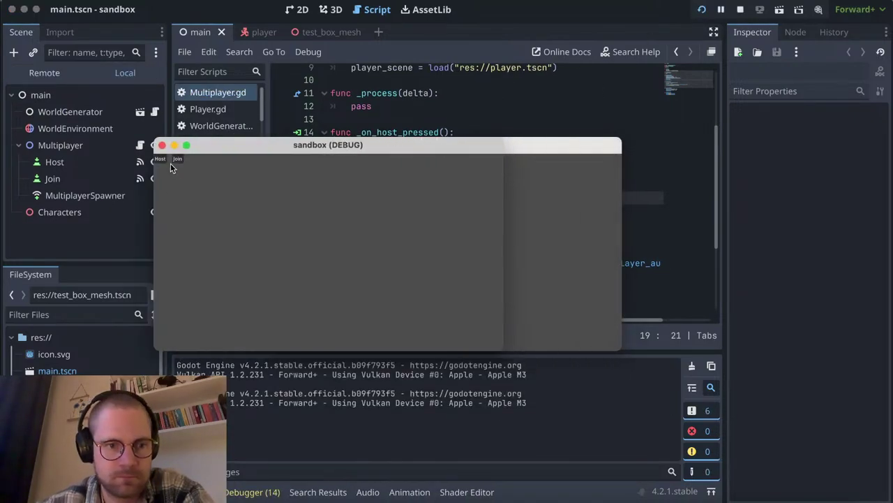
pyautogui.click(161, 160)
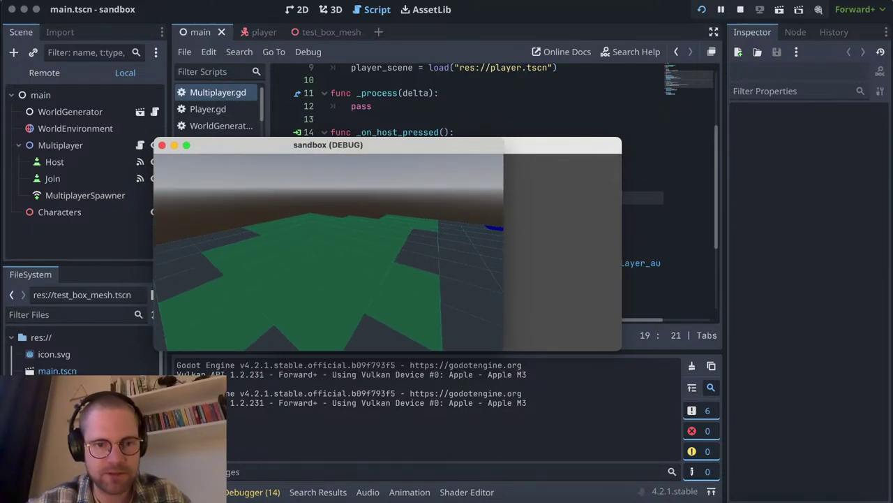
pyautogui.press('super+Tab')
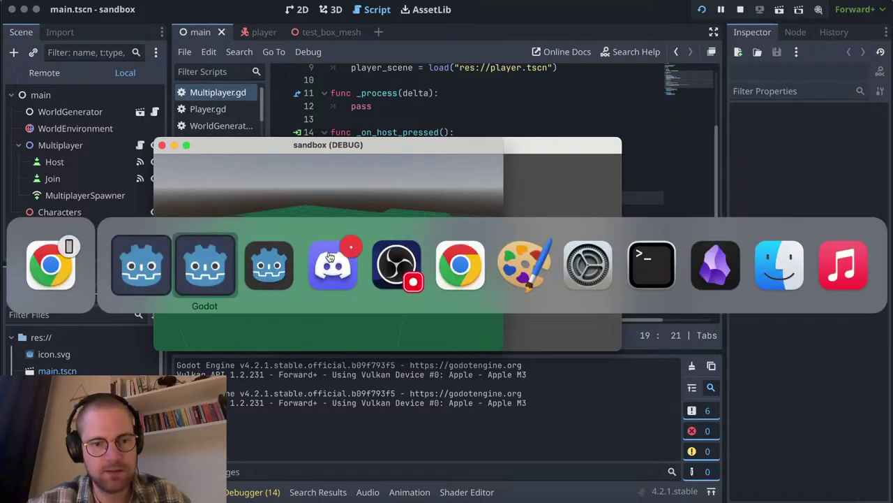
pyautogui.press('super+Tab')
pyautogui.press('super+Tab')
pyautogui.press('super+Tab')
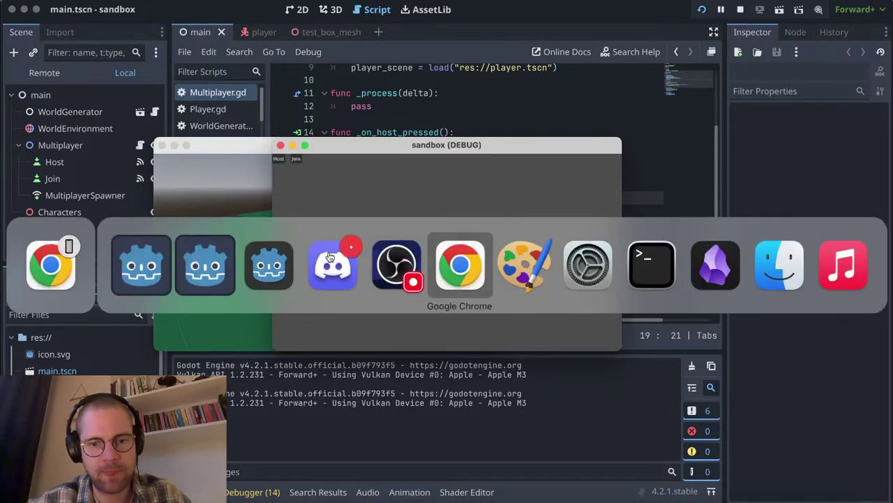
pyautogui.click(459, 264)
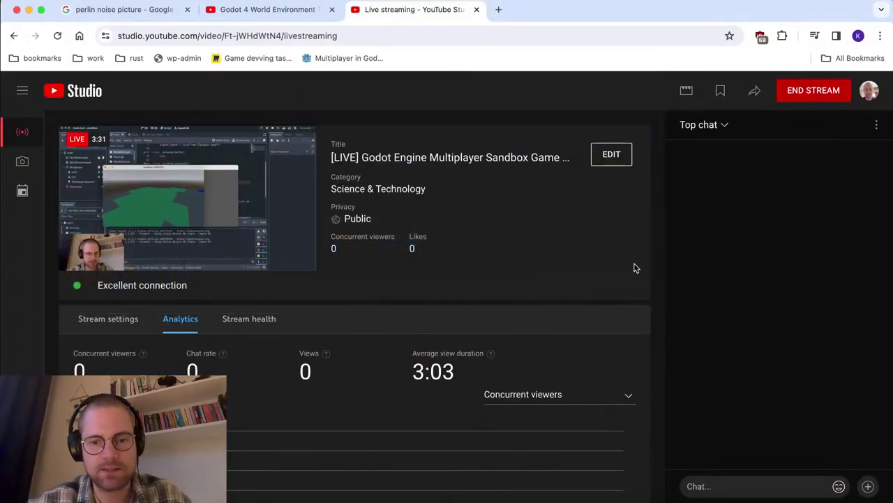
# Step: Bring both sandbox game windows forward, move one aside, and close them
pyautogui.press('super+Tab')
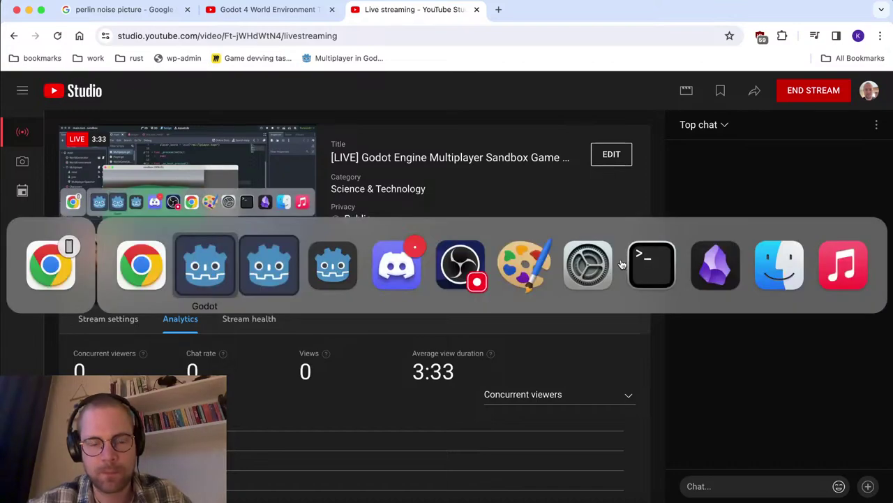
pyautogui.click(329, 259)
pyautogui.press('super+Tab')
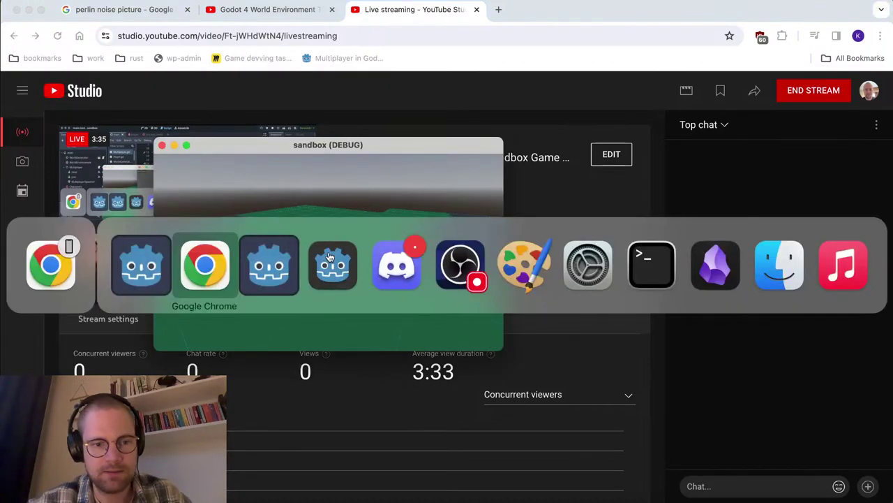
pyautogui.press('super+Tab')
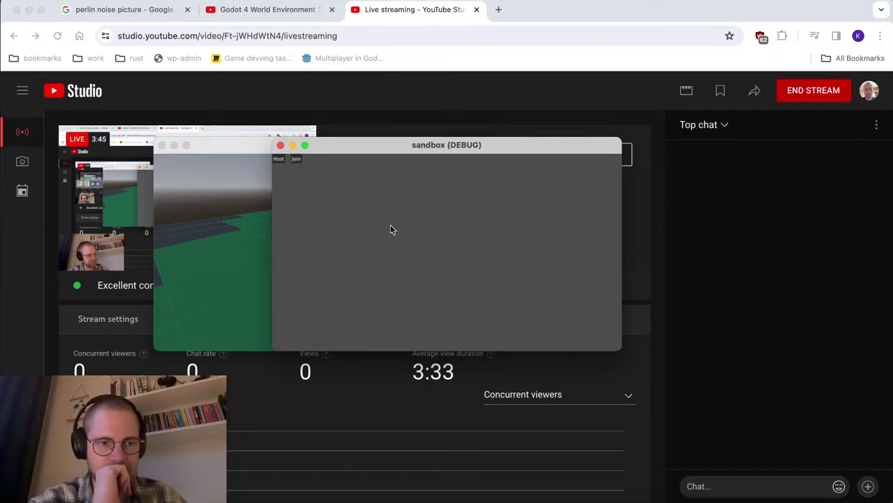
pyautogui.press('super+Tab')
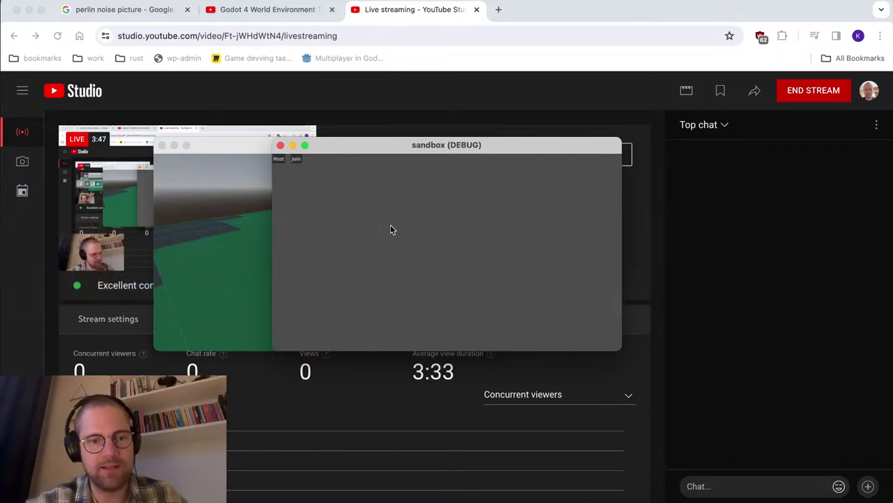
pyautogui.moveTo(393, 145); pyautogui.dragTo(578, 140)
pyautogui.click(357, 143)
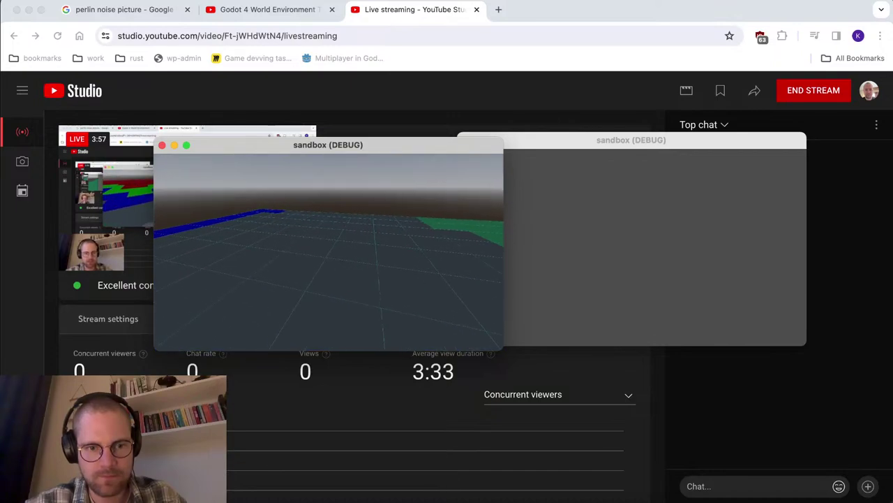
pyautogui.press('Escape')
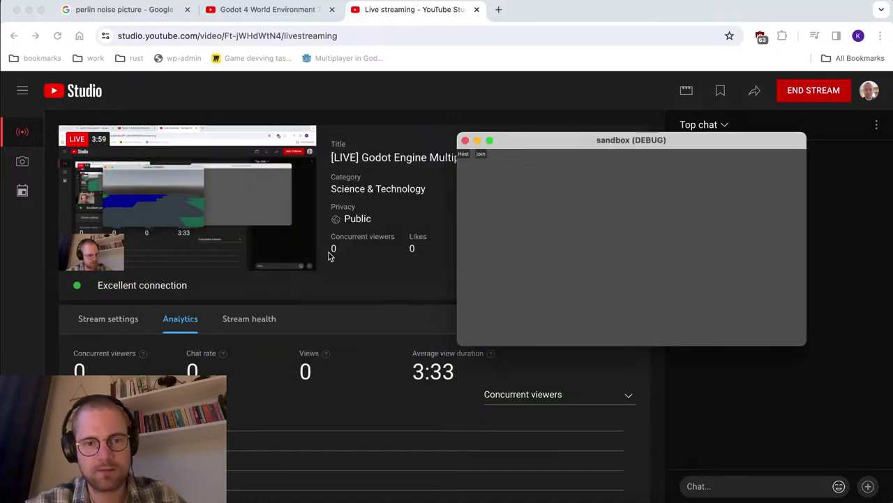
# Step: Return to the Godot script editor with the caret on the _add_player line
pyautogui.press('super+Tab')
pyautogui.press('super+Tab')
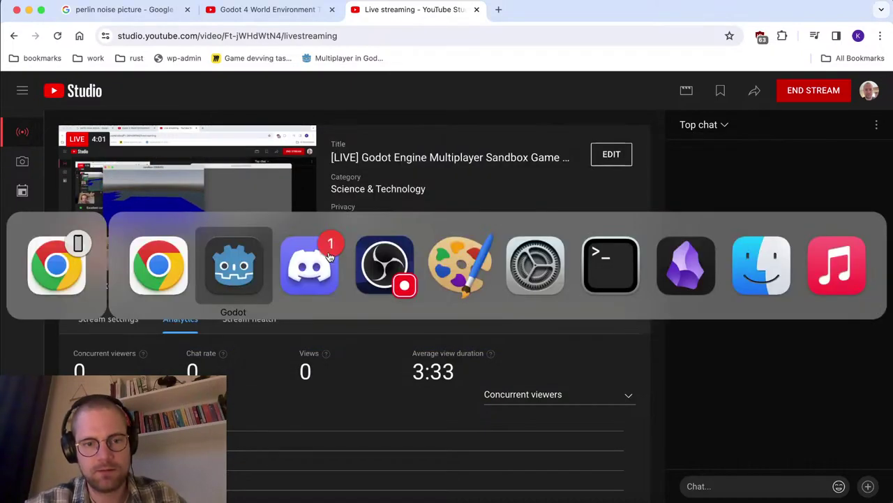
pyautogui.press('super+Tab')
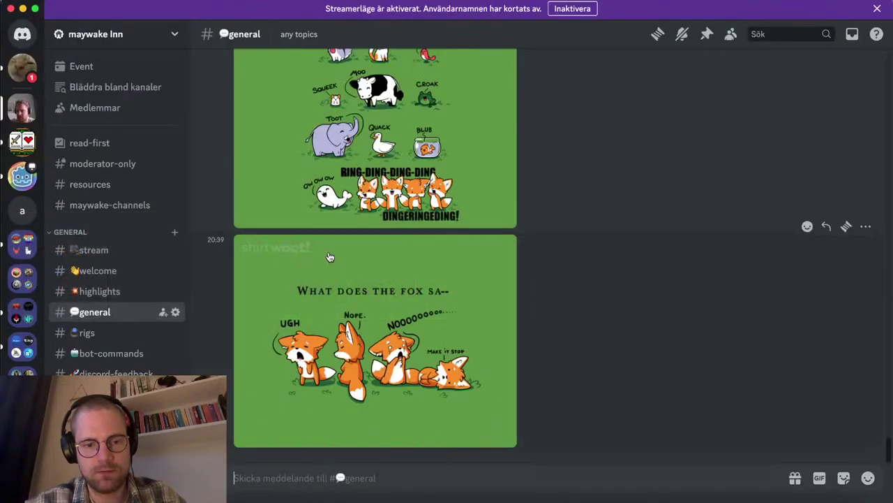
pyautogui.press('super+Tab')
pyautogui.press('super+Tab')
pyautogui.press('super+Tab')
pyautogui.press('super+Tab')
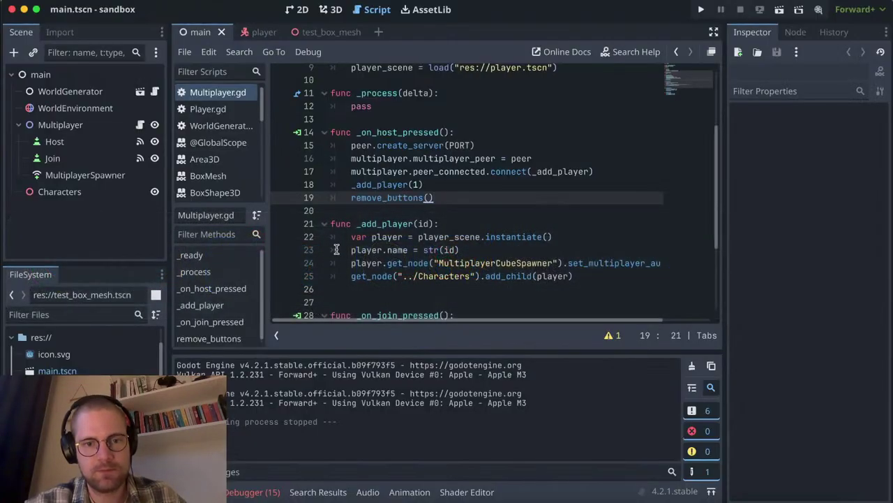
pyautogui.click(335, 237)
pyautogui.click(446, 223)
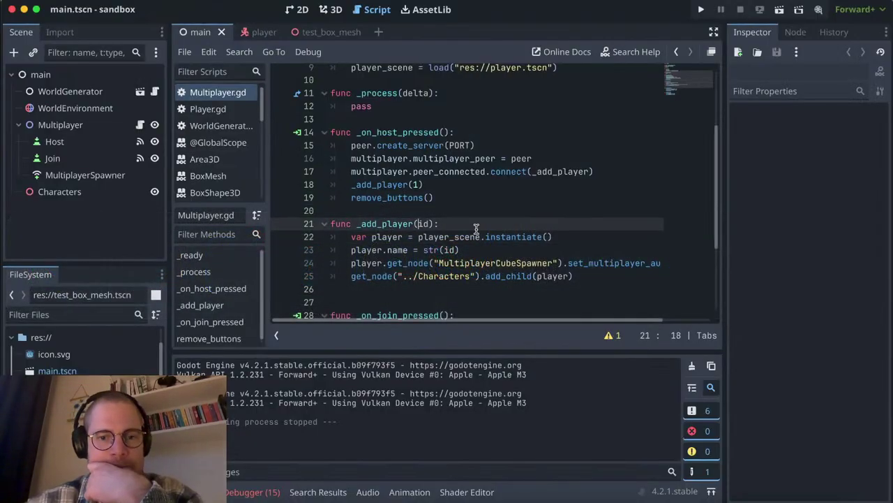
pyautogui.click(70, 92)
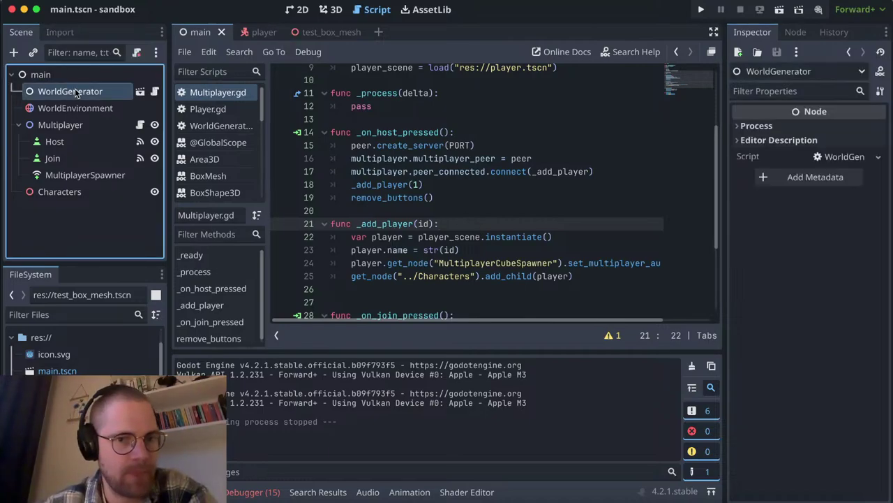
pyautogui.doubleClick(84, 96)
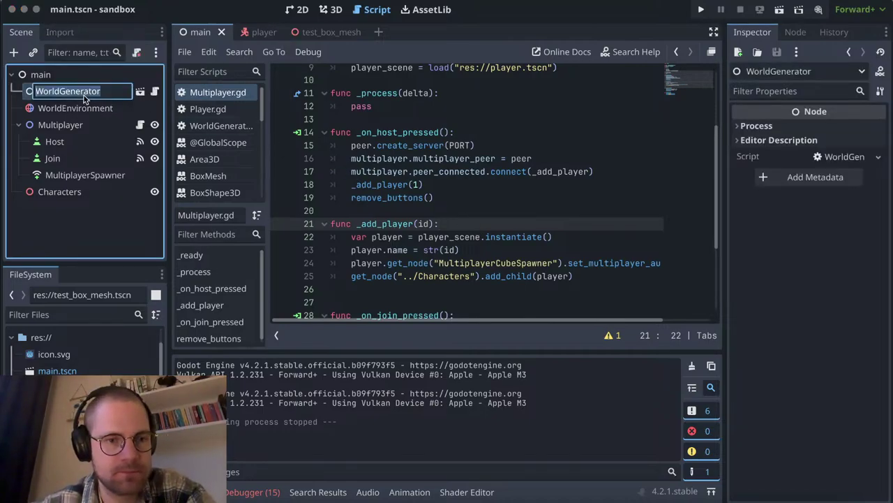
pyautogui.click(219, 128)
pyautogui.click(217, 127)
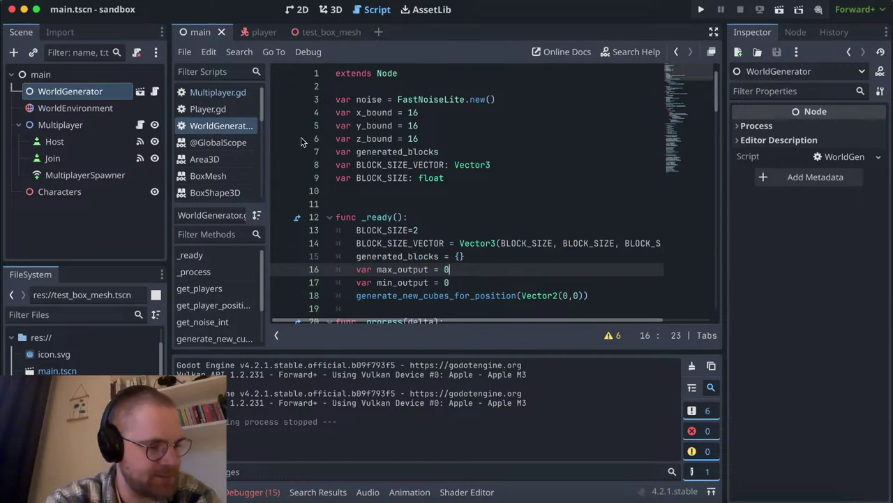
pyautogui.scroll(-2, 412, 233)
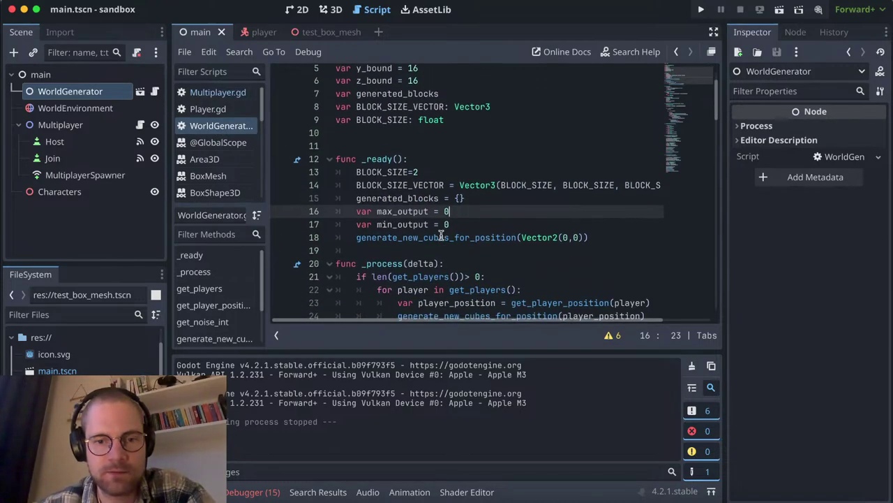
pyautogui.scroll(-3, 441, 236)
pyautogui.scroll(-2, 441, 236)
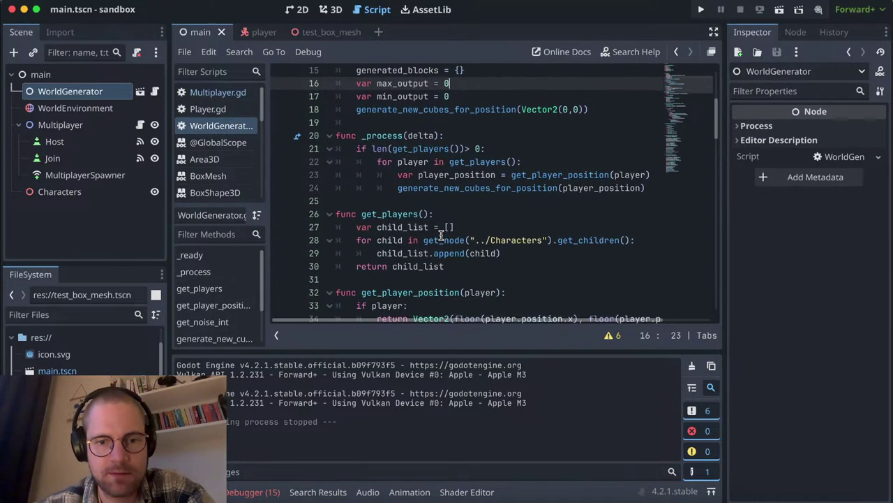
pyautogui.scroll(-2, 441, 236)
pyautogui.scroll(-4, 441, 236)
pyautogui.scroll(-1, 441, 236)
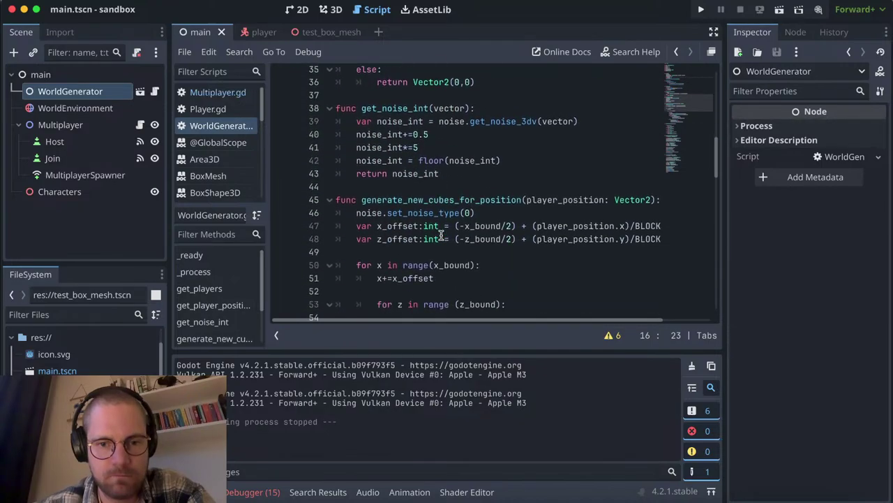
pyautogui.scroll(-1, 441, 236)
pyautogui.scroll(-1, 441, 236)
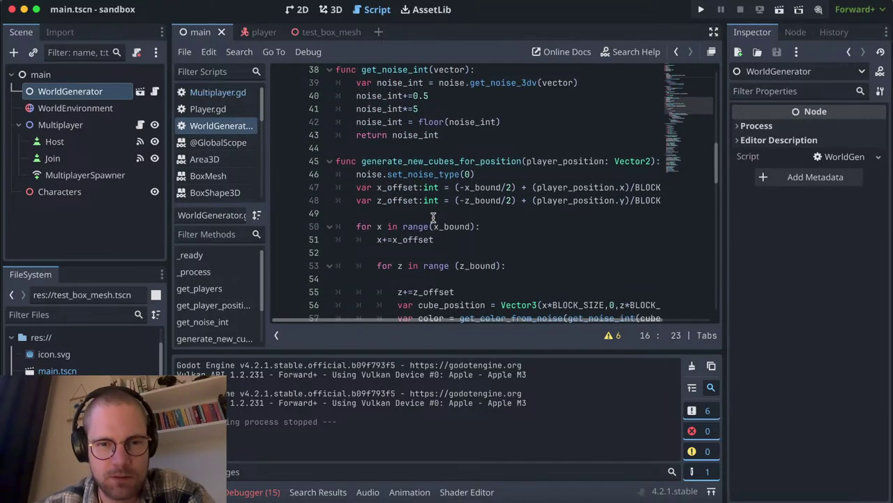
pyautogui.click(432, 162)
pyautogui.hscroll(2, 446, 169)
pyautogui.hscroll(-2, 460, 169)
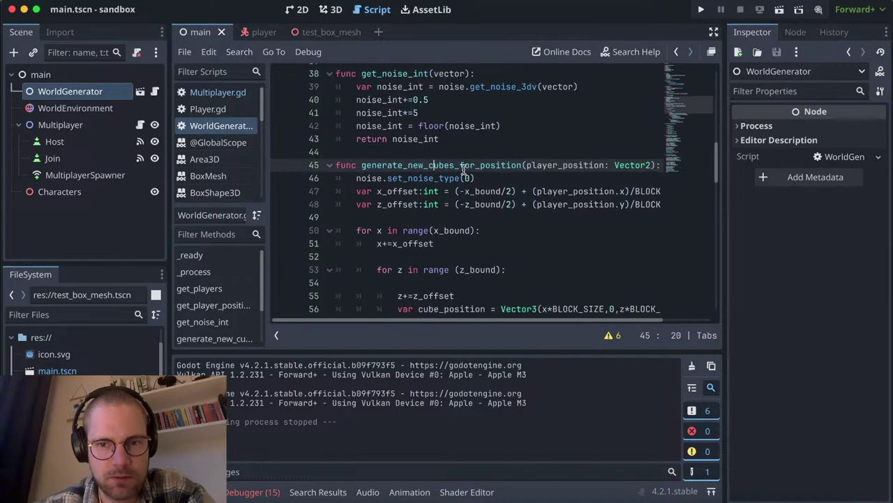
pyautogui.scroll(1, 463, 170)
pyautogui.scroll(1, 464, 169)
pyautogui.scroll(-2, 463, 170)
pyautogui.scroll(-3, 463, 170)
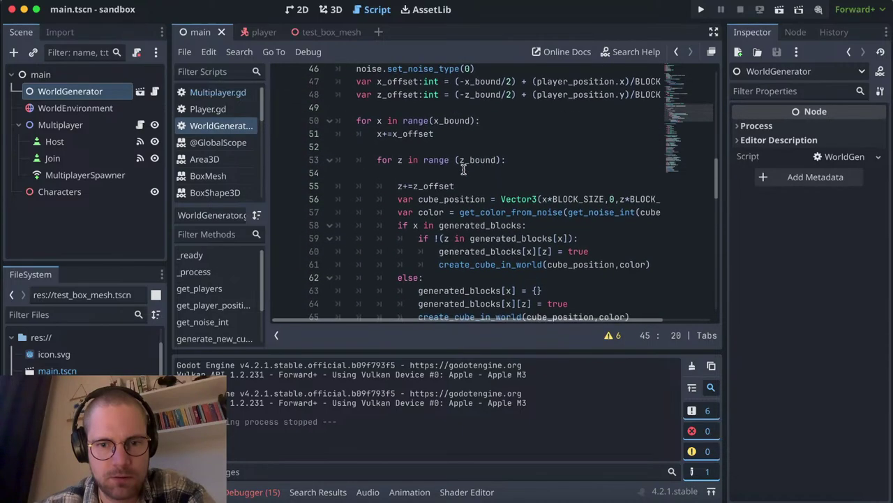
pyautogui.scroll(-4, 464, 170)
pyautogui.scroll(1, 464, 169)
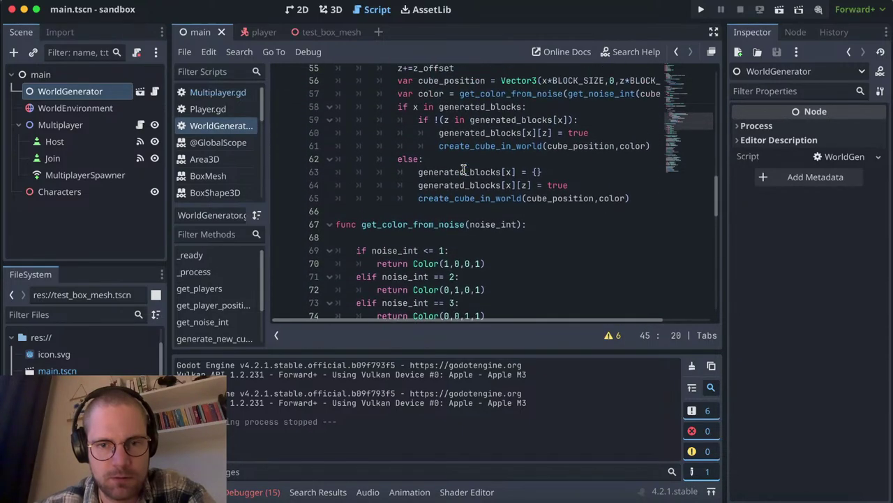
pyautogui.scroll(-8, 464, 169)
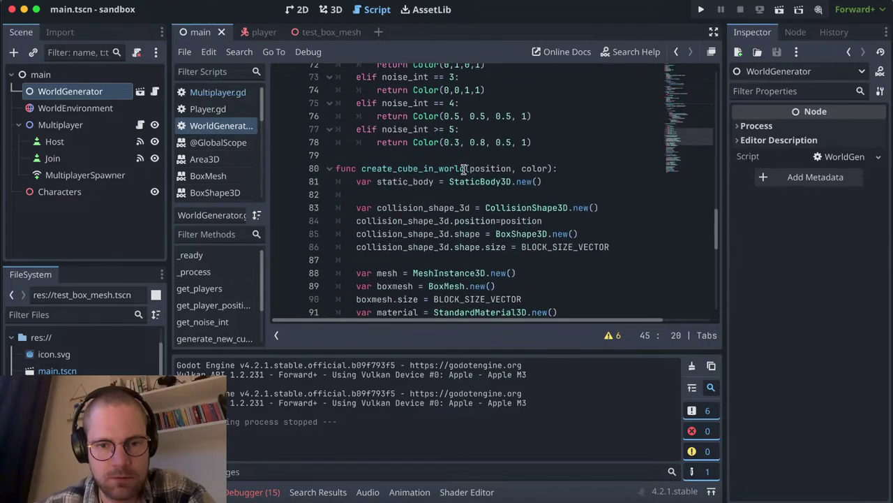
pyautogui.scroll(-1, 464, 169)
pyautogui.scroll(-10, 463, 170)
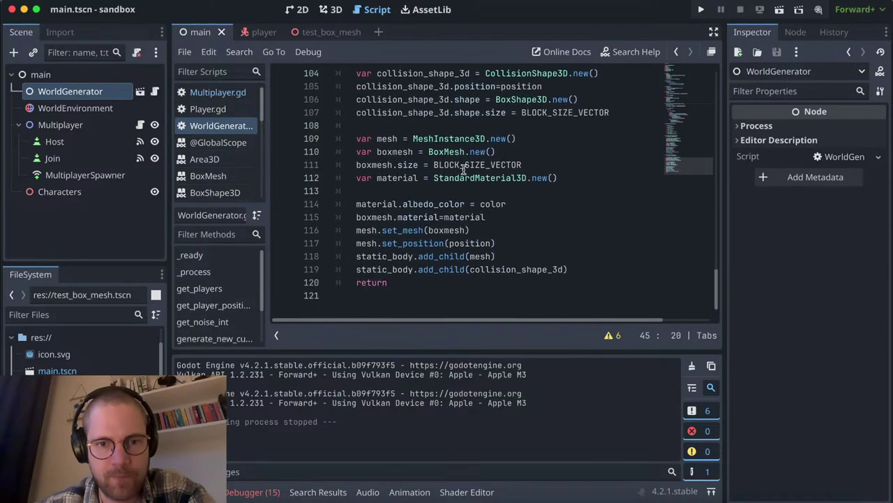
pyautogui.click(458, 284)
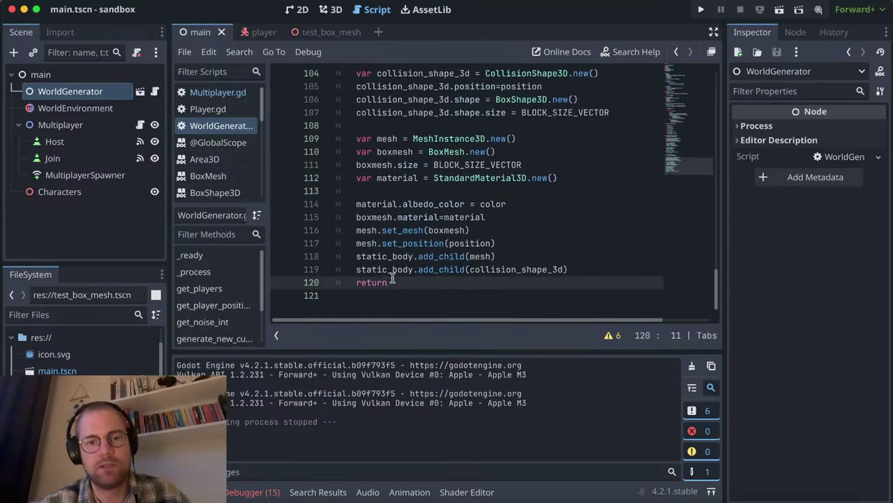
# Step: Delete the trailing return on line 120, add a blank final line, then cycle apps back to Godot
pyautogui.press('BackSpace')
pyautogui.press('BackSpace')
pyautogui.press('BackSpace')
pyautogui.press('BackSpace')
pyautogui.press('BackSpace')
pyautogui.press('BackSpace')
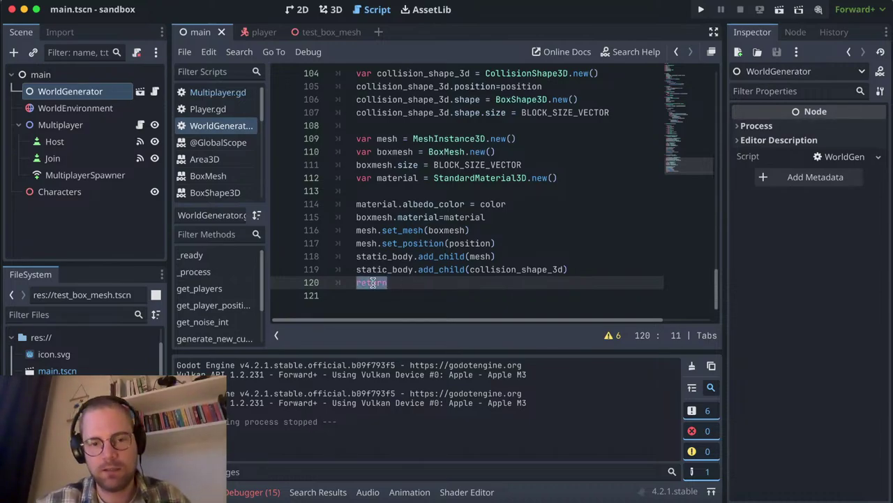
pyautogui.press('Return')
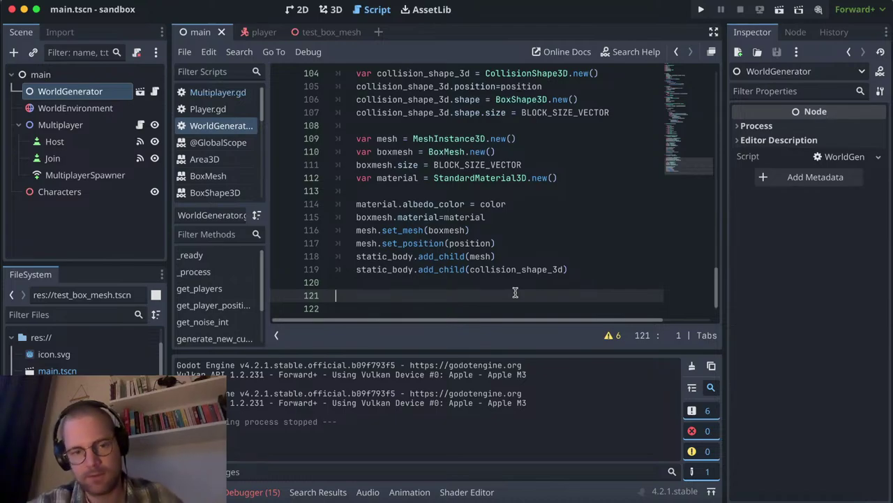
pyautogui.press('super+Tab')
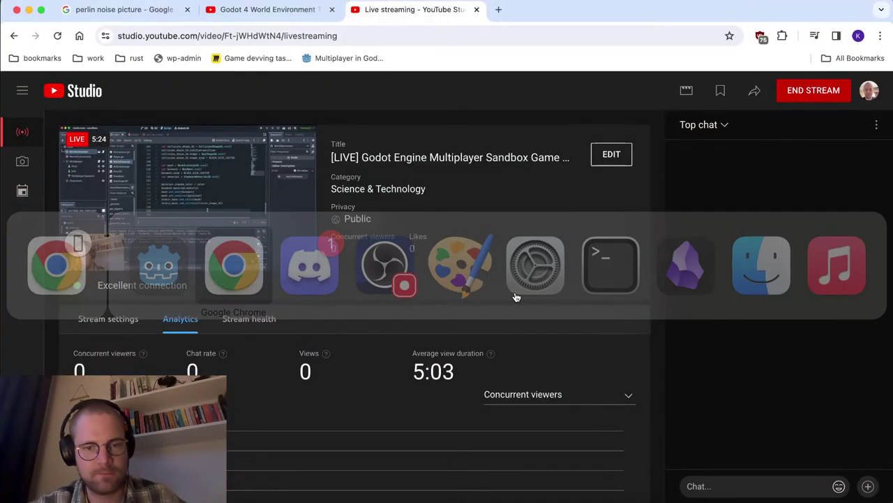
pyautogui.press('super+Tab')
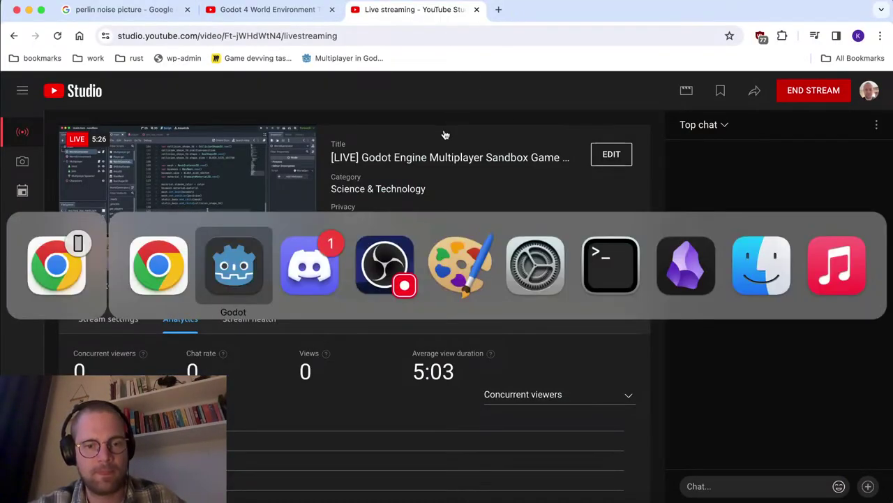
pyautogui.press('super+Tab')
pyautogui.press('super+Tab')
pyautogui.press('super+Tab')
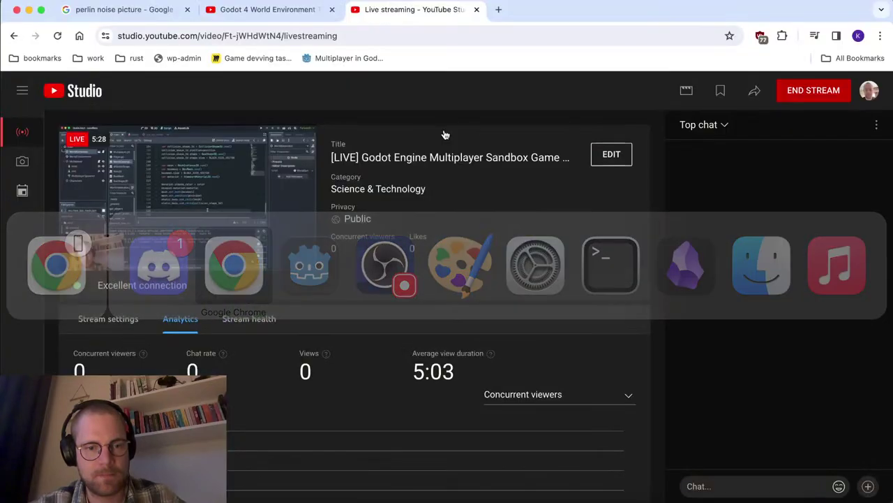
pyautogui.press('super+Tab')
pyautogui.press('super+Tab')
pyautogui.press('super+Tab')
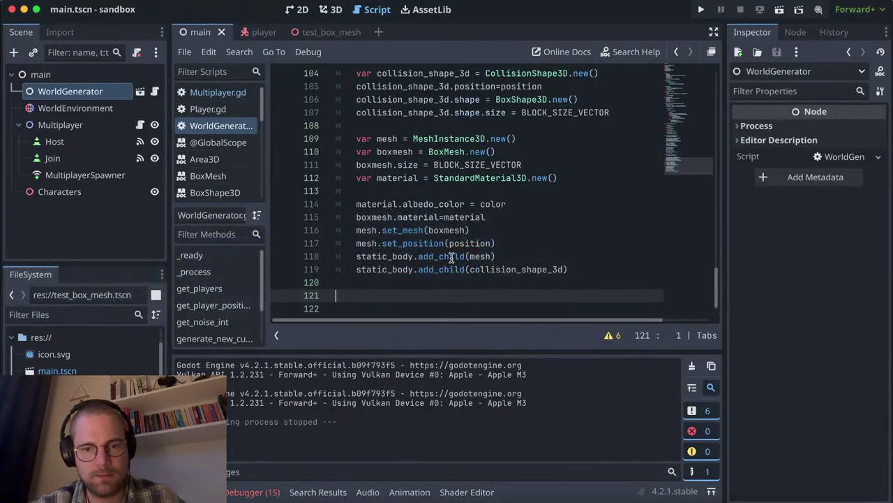
pyautogui.scroll(-1, 452, 257)
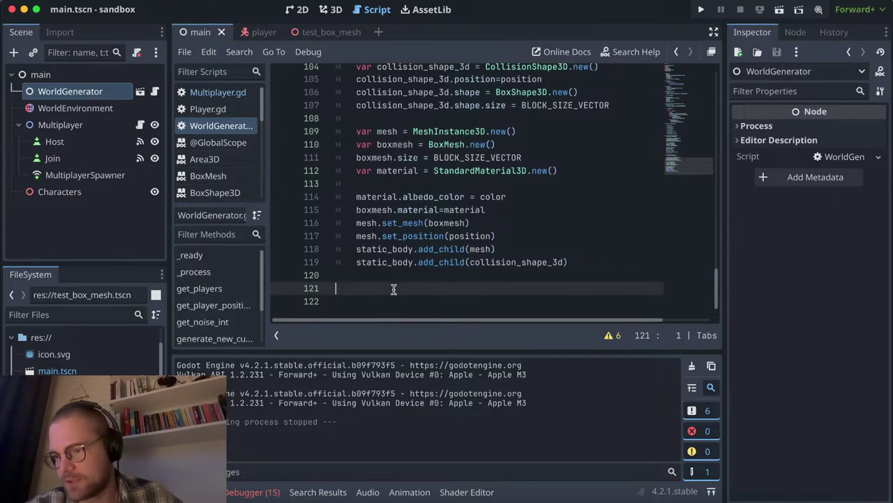
pyautogui.scroll(-1, 393, 289)
pyautogui.press('super+v')
pyautogui.press('super+z')
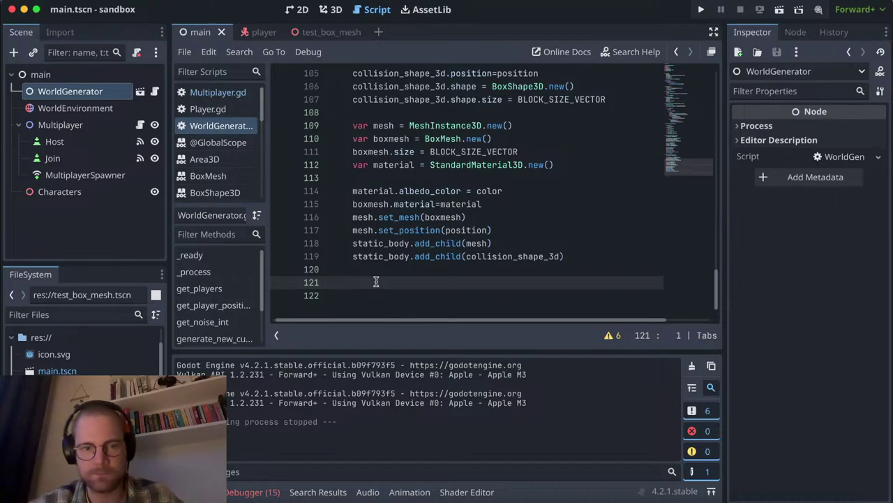
pyautogui.press('super+s')
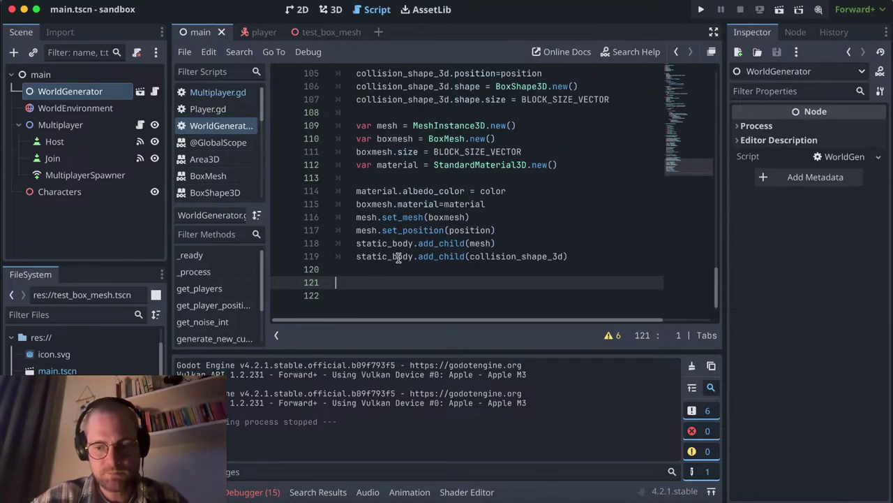
pyautogui.press('Return')
pyautogui.write('func ')
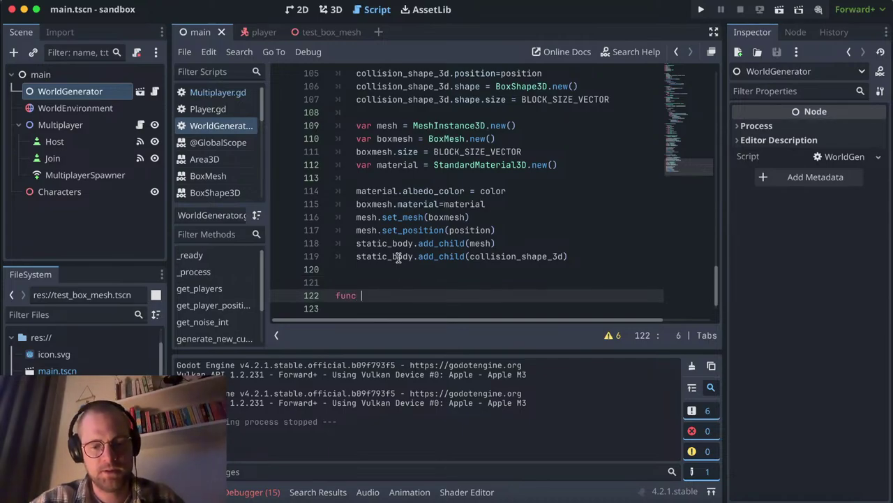
pyautogui.write('set_')
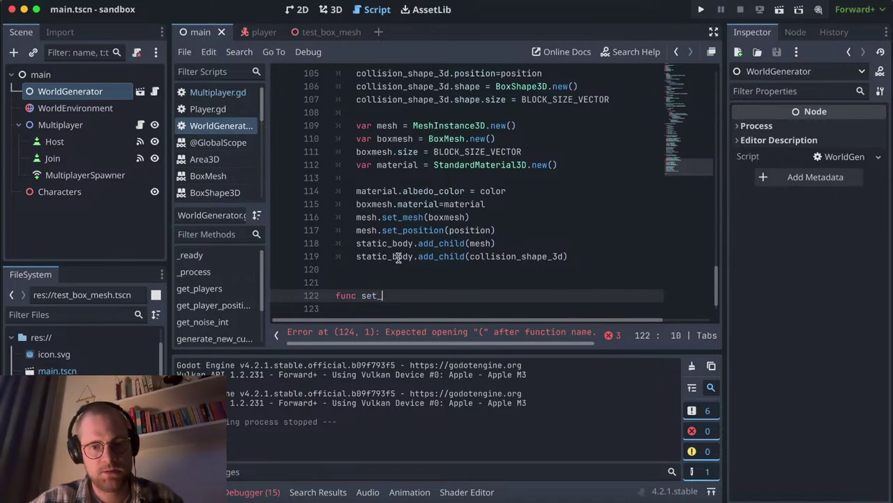
pyautogui.press('BackSpace')
pyautogui.press('BackSpace')
pyautogui.press('BackSpace')
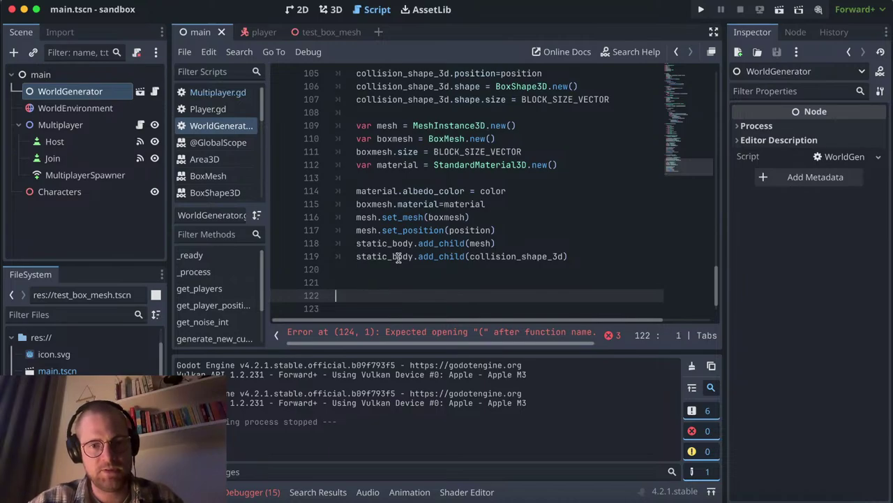
pyautogui.scroll(5, 398, 257)
pyautogui.scroll(2, 398, 257)
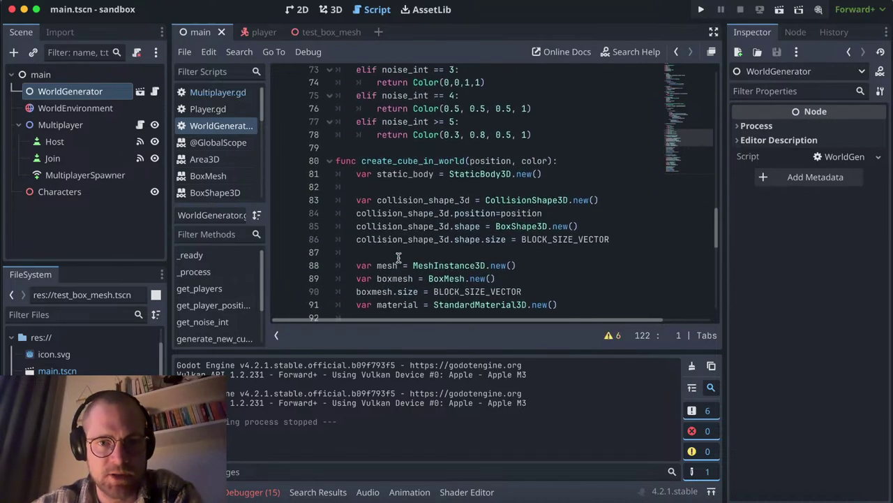
pyautogui.scroll(-2, 398, 258)
pyautogui.scroll(2, 397, 257)
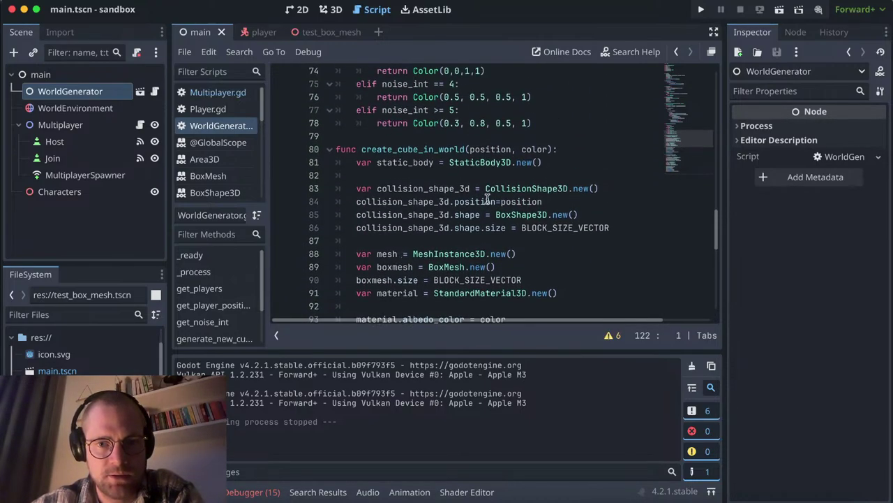
pyautogui.click(507, 150)
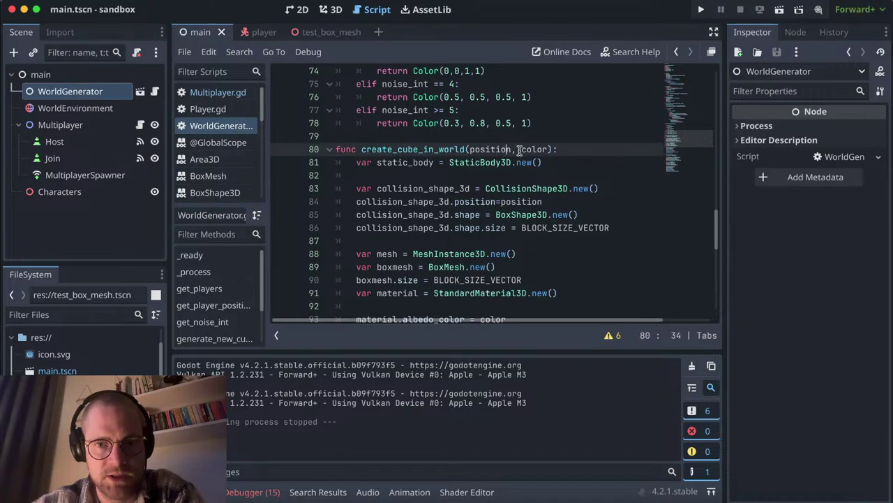
pyautogui.click(577, 150)
pyautogui.scroll(2, 580, 150)
pyautogui.scroll(2, 580, 150)
pyautogui.scroll(2, 580, 150)
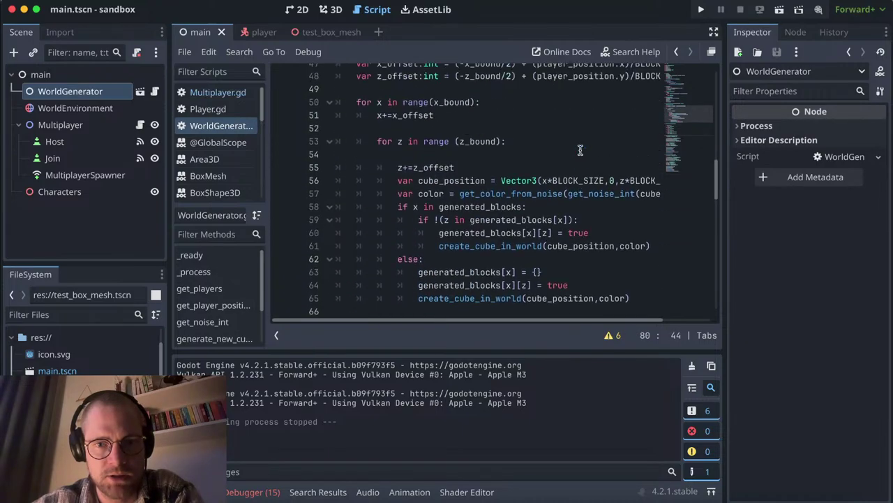
pyautogui.scroll(-1, 580, 150)
pyautogui.doubleClick(578, 195)
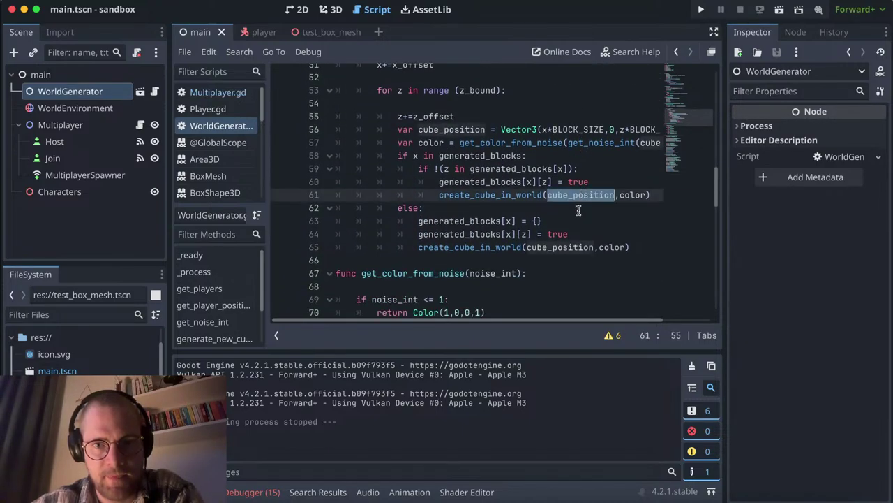
pyautogui.hscroll(2, 562, 157)
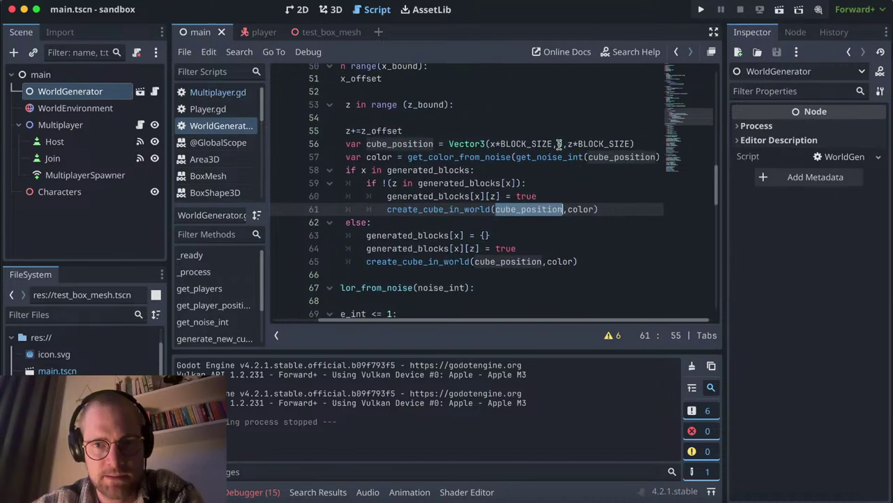
pyautogui.click(562, 143)
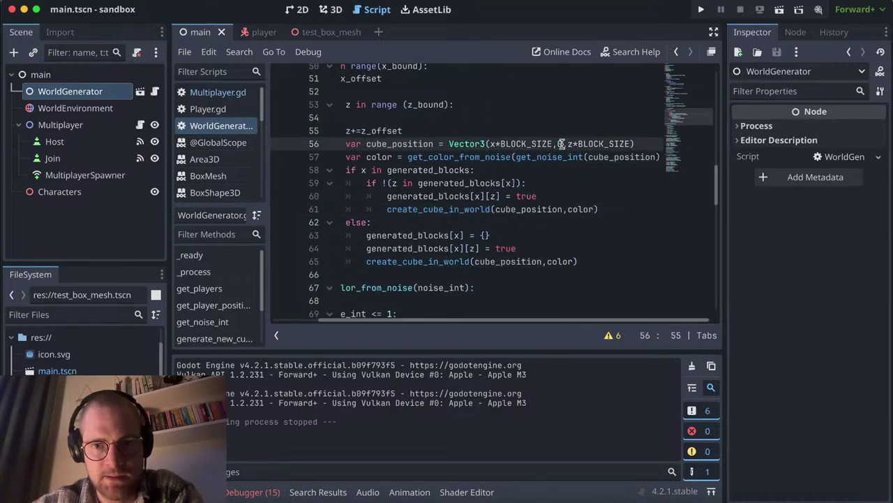
pyautogui.scroll(3, 549, 103)
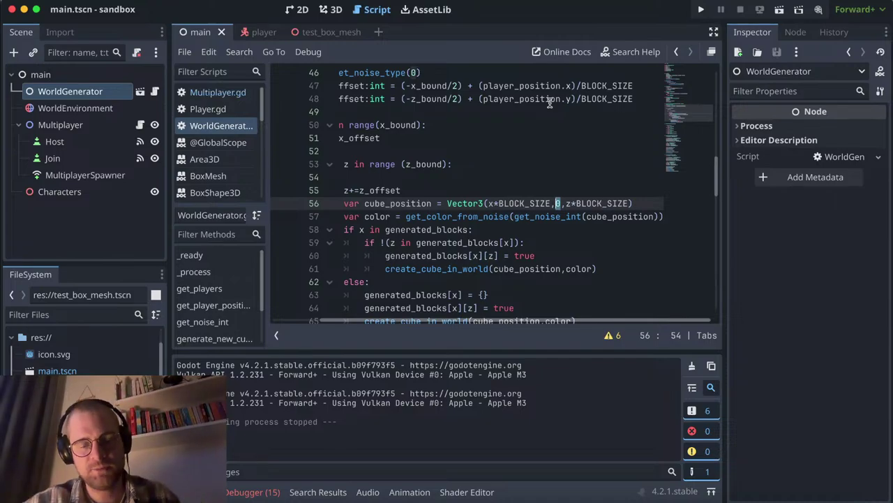
# Step: Enter get_noise_int(cube_position) on line 56 and check the cube_position argument on line 57
pyautogui.write('get_noise_i')
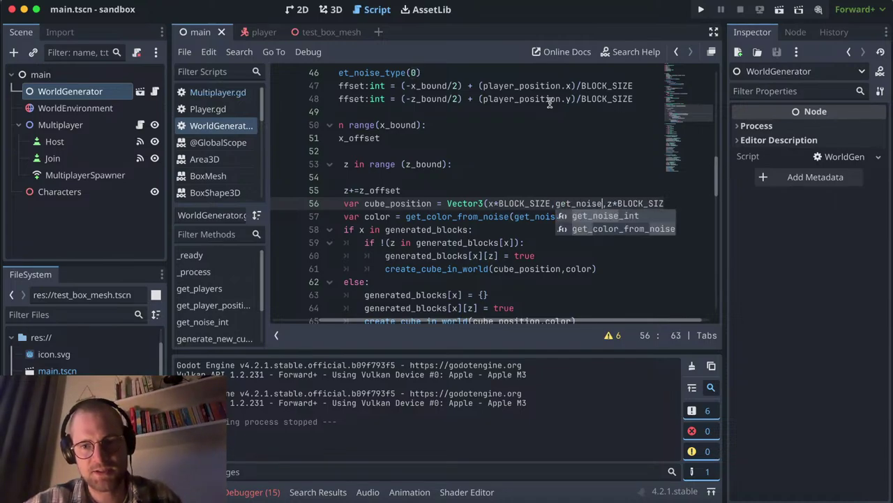
pyautogui.write('nt(cube')
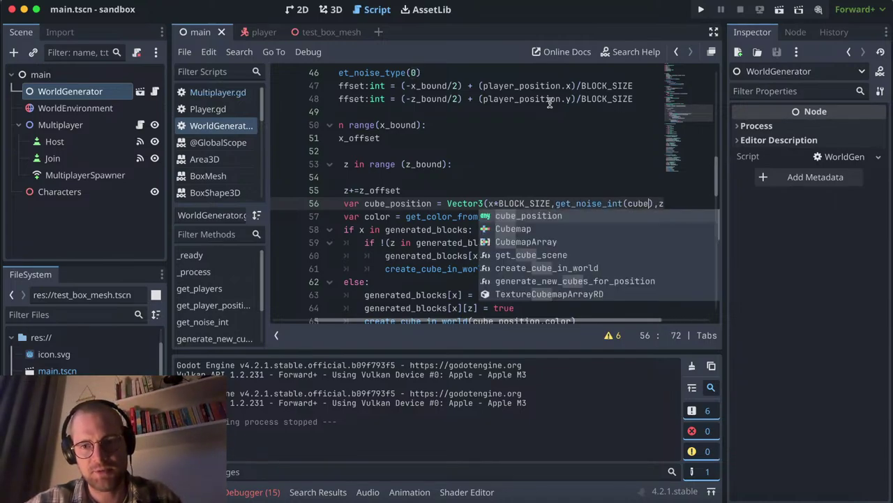
pyautogui.write('_position')
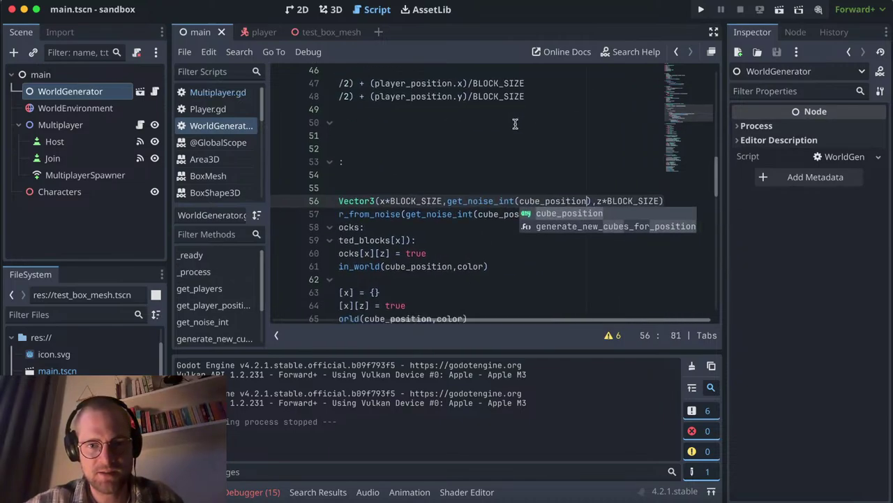
pyautogui.hscroll(-5, 516, 123)
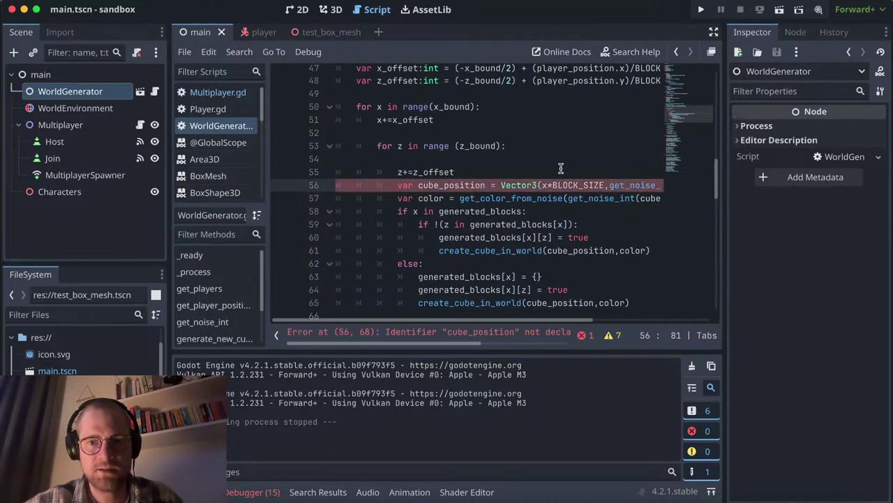
pyautogui.hotkey('ctrl', 'space')
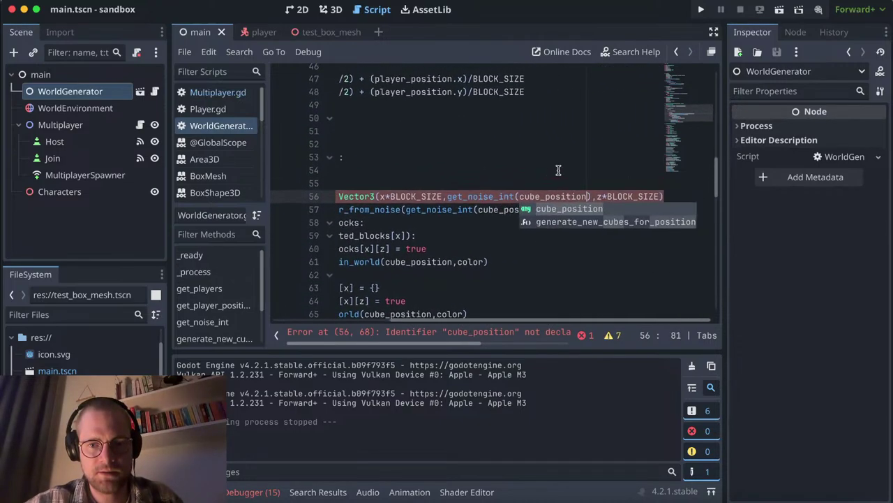
pyautogui.hscroll(-3, 559, 170)
pyautogui.hscroll(-2, 471, 219)
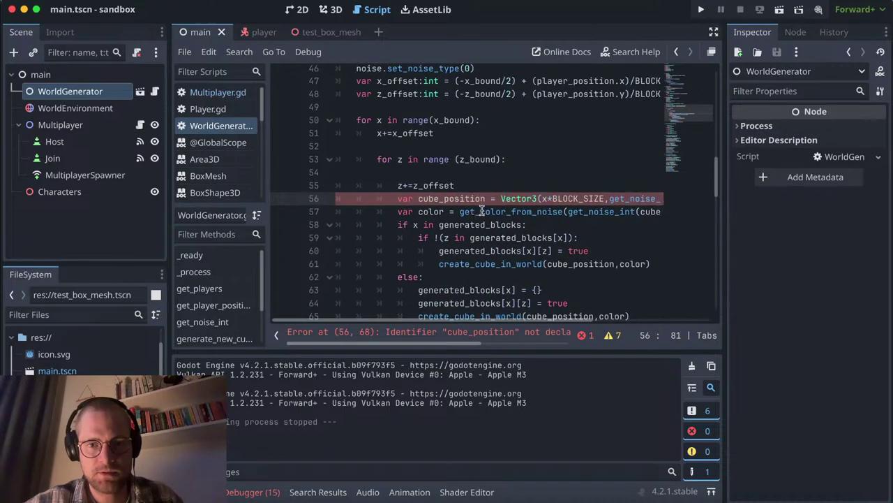
pyautogui.click(481, 211)
pyautogui.hscroll(5, 481, 210)
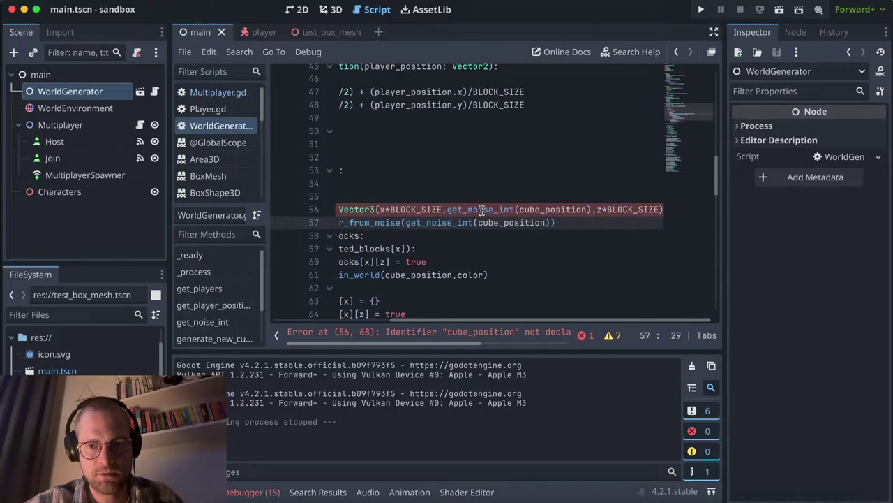
pyautogui.doubleClick(523, 224)
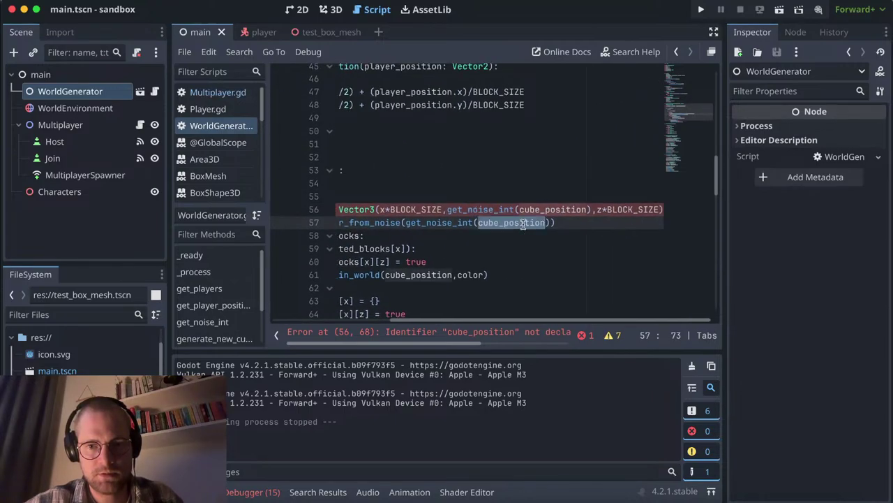
pyautogui.hscroll(-3, 488, 210)
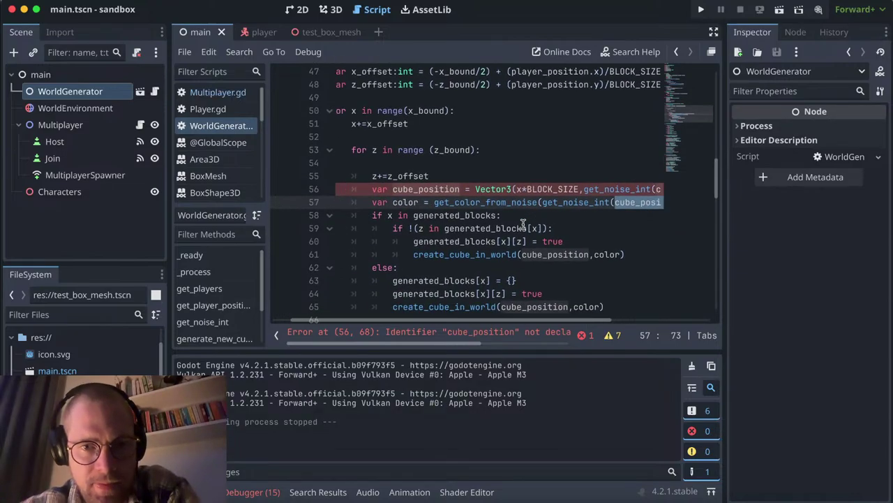
# Step: Select the whole get_noise_int(cube_position) call inside line 56's Vector3
pyautogui.click(524, 191)
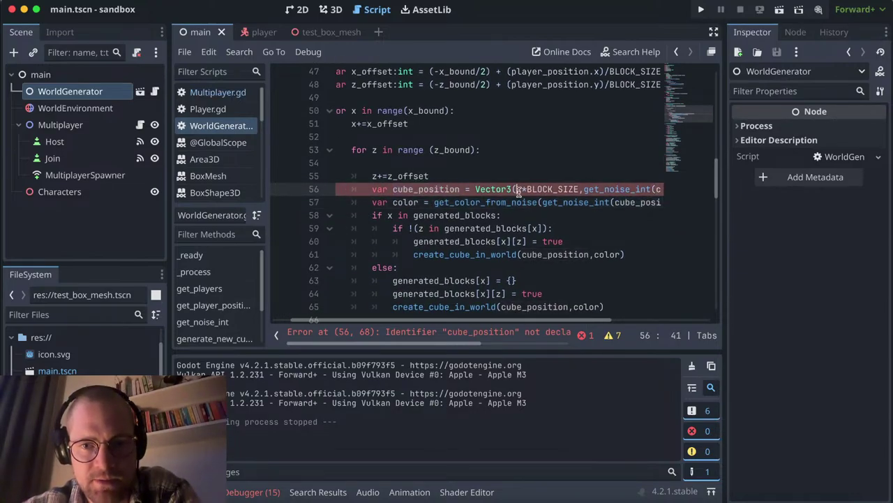
pyautogui.hscroll(1, 557, 194)
pyautogui.hscroll(1, 557, 195)
pyautogui.hscroll(3, 551, 196)
pyautogui.scroll(1, 539, 203)
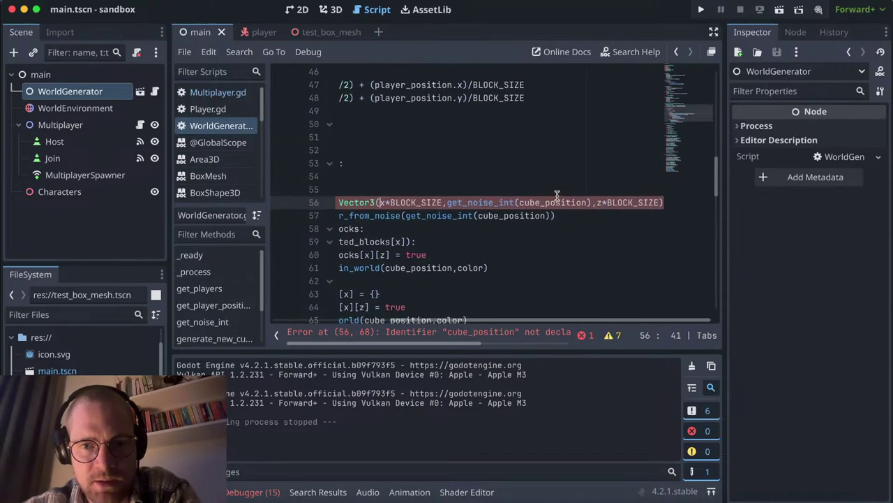
pyautogui.click(540, 203)
pyautogui.moveTo(591, 202); pyautogui.dragTo(472, 203)
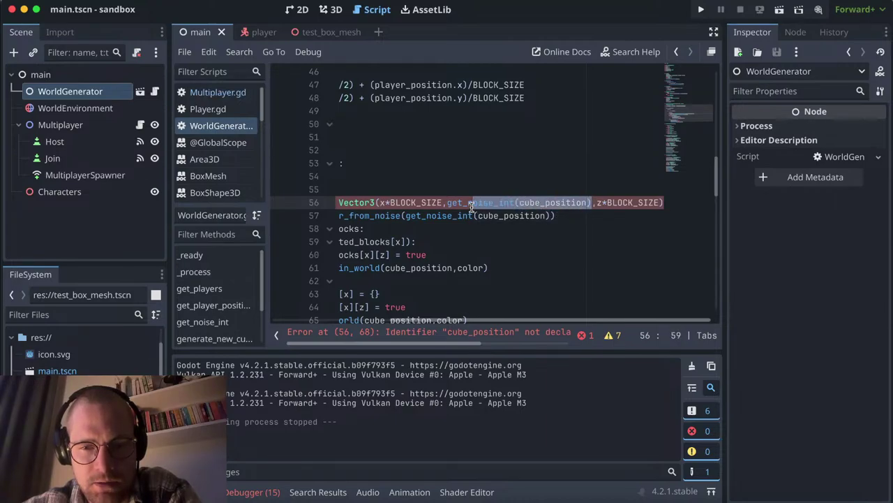
pyautogui.moveTo(472, 204); pyautogui.dragTo(448, 204)
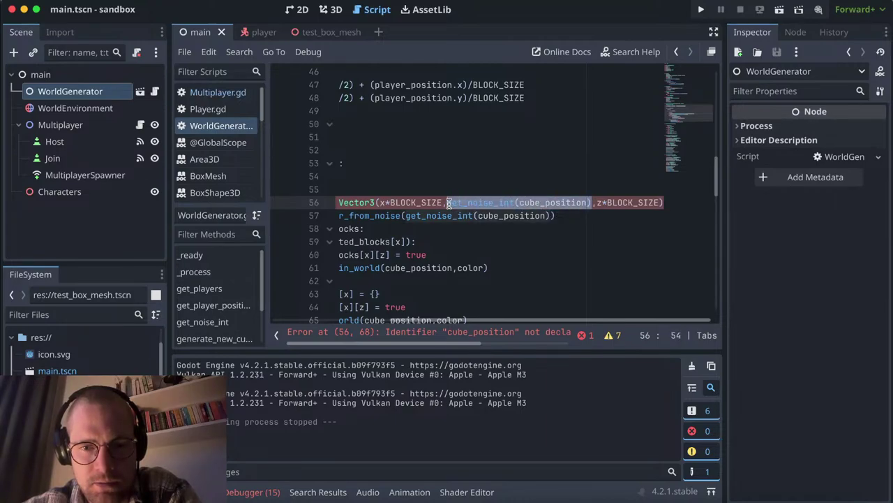
pyautogui.hscroll(-5, 449, 203)
pyautogui.scroll(-1, 449, 189)
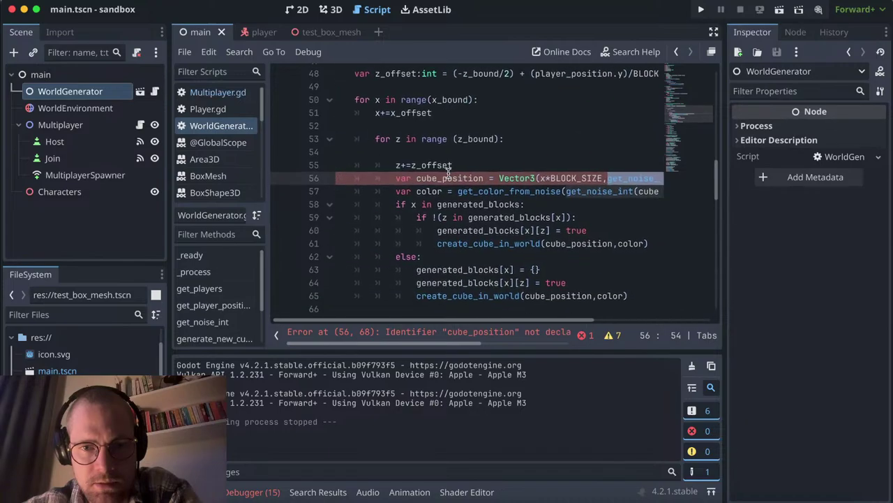
pyautogui.hscroll(5, 449, 173)
pyautogui.scroll(1, 448, 172)
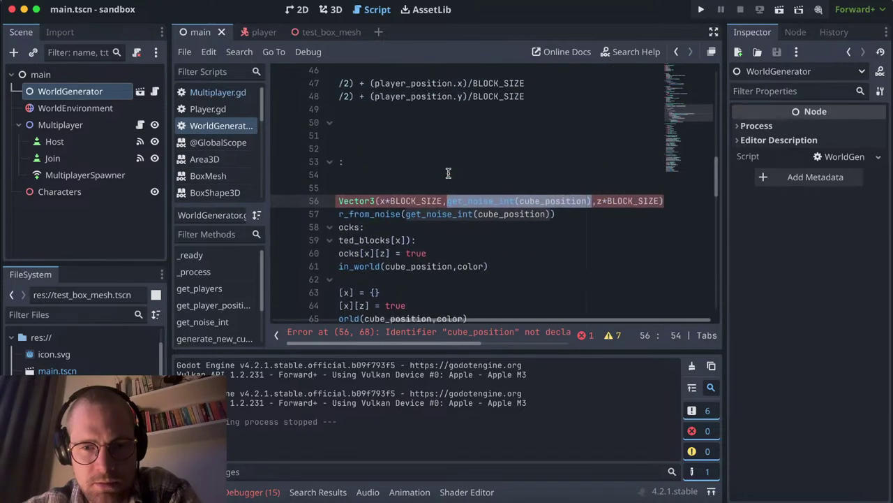
pyautogui.scroll(1, 448, 172)
pyautogui.hscroll(-3, 448, 173)
# Step: Cut the get_noise_int(cube_position) call, leaving line 56's y argument empty
pyautogui.hotkey('ctrl', 'x')
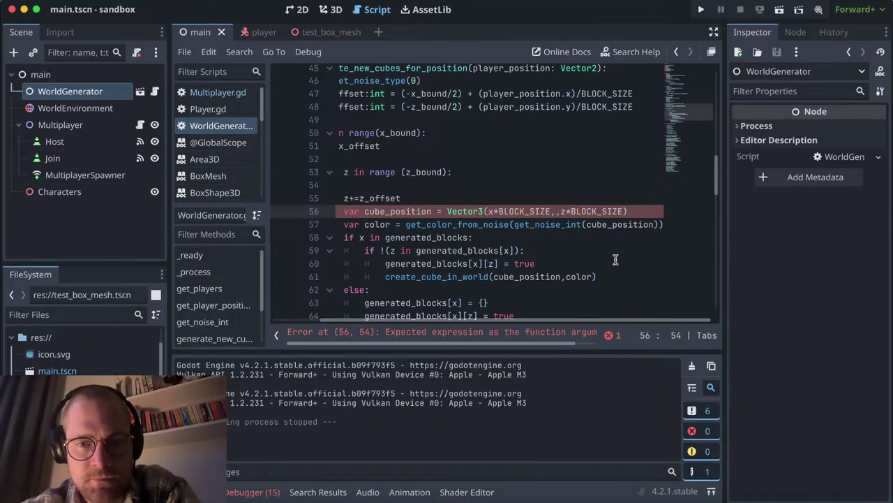
pyautogui.scroll(-2, 615, 260)
pyautogui.scroll(-2, 616, 260)
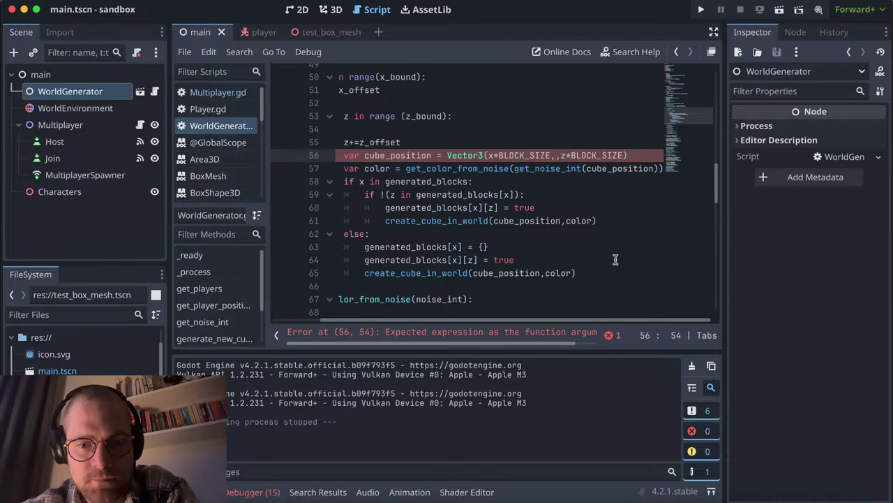
pyautogui.scroll(-3, 615, 260)
pyautogui.scroll(2, 616, 259)
pyautogui.hscroll(-2, 616, 260)
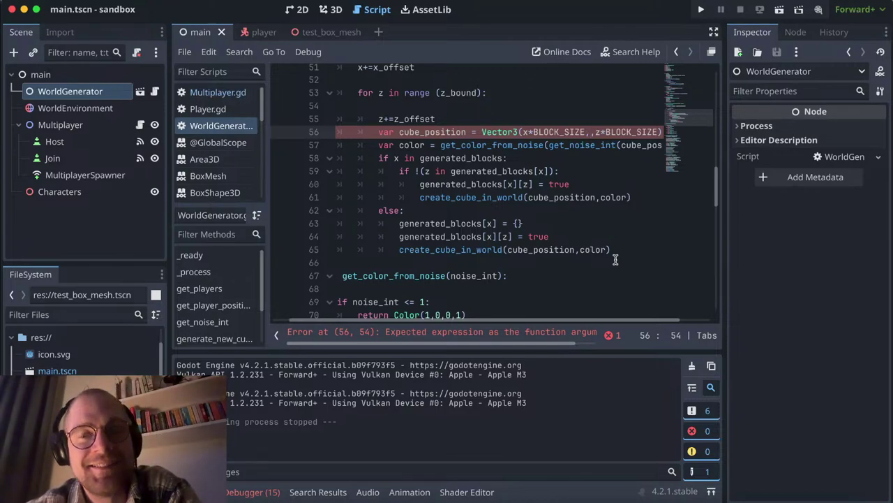
pyautogui.scroll(-1, 615, 259)
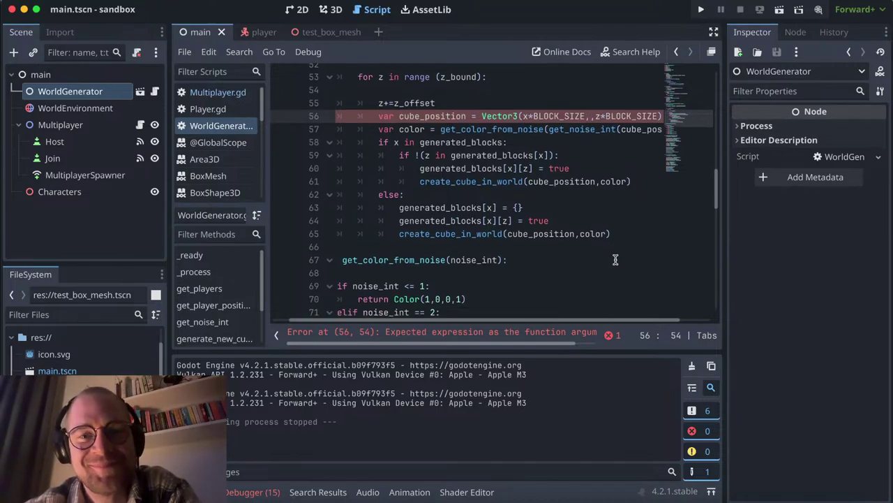
pyautogui.scroll(-2, 615, 260)
pyautogui.hscroll(1, 615, 259)
pyautogui.scroll(1, 615, 260)
pyautogui.hscroll(-1, 616, 260)
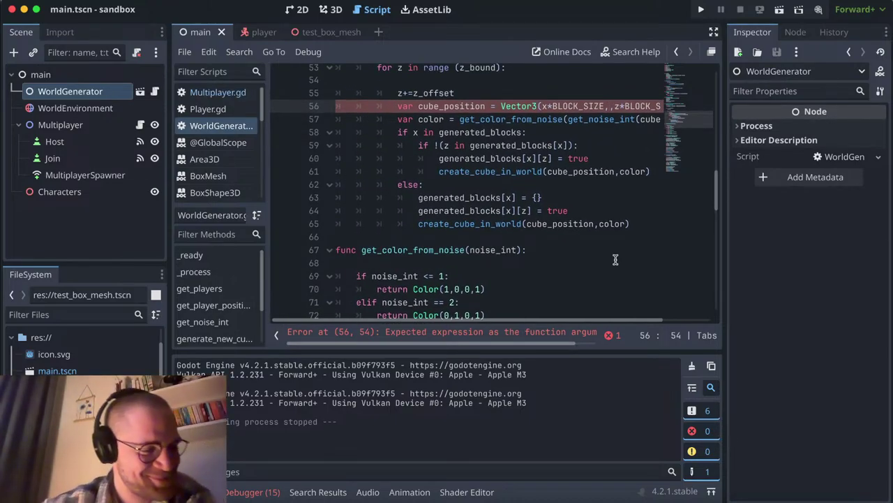
# Step: Scroll through the WorldGenerator script to review the surrounding functions
pyautogui.scroll(-1, 615, 260)
pyautogui.hscroll(1, 616, 260)
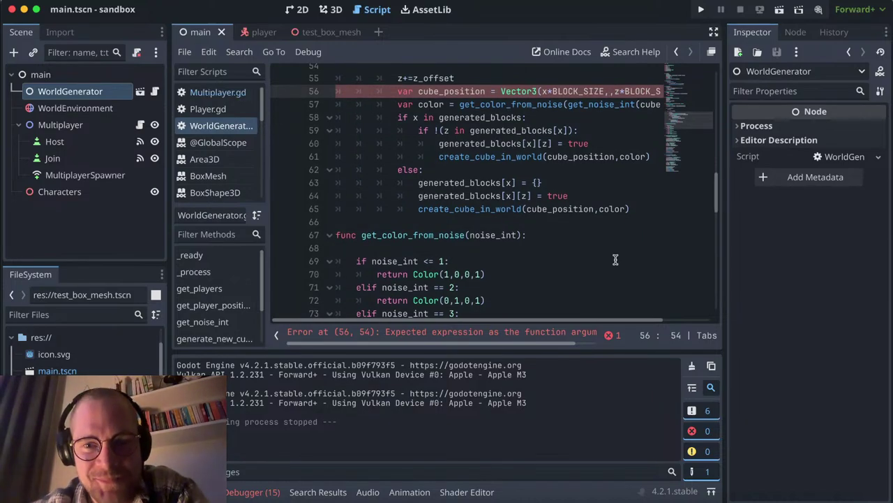
pyautogui.scroll(1, 615, 260)
pyautogui.scroll(-4, 615, 259)
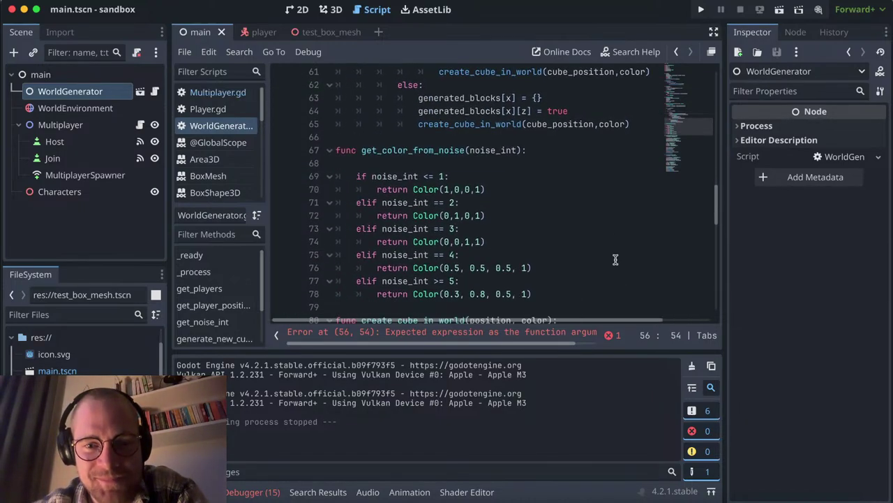
pyautogui.scroll(-3, 616, 260)
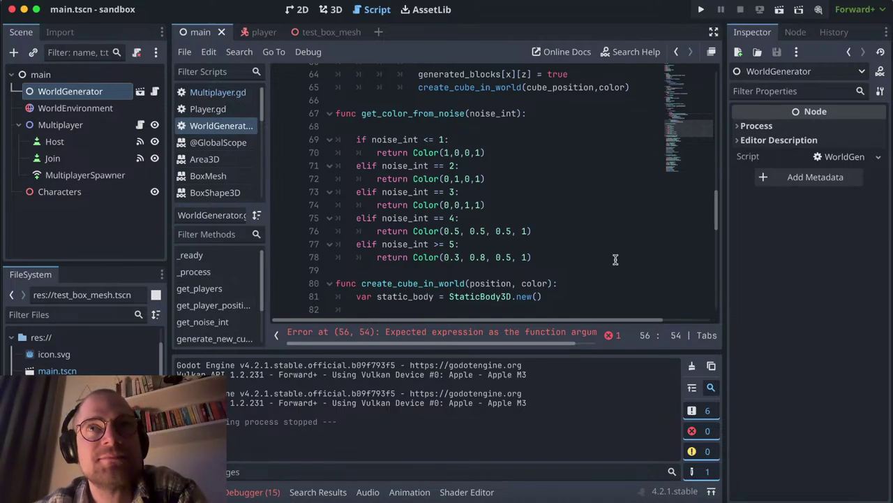
pyautogui.scroll(-1, 616, 260)
pyautogui.scroll(2, 616, 260)
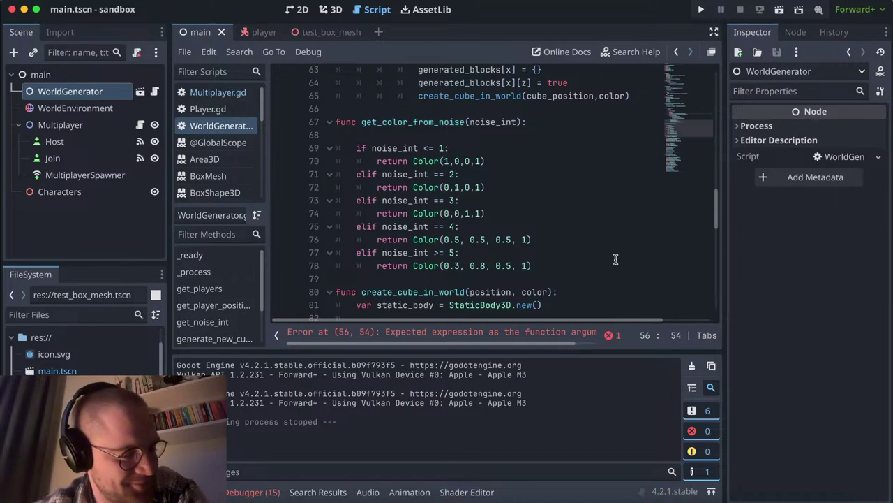
pyautogui.scroll(-2, 615, 260)
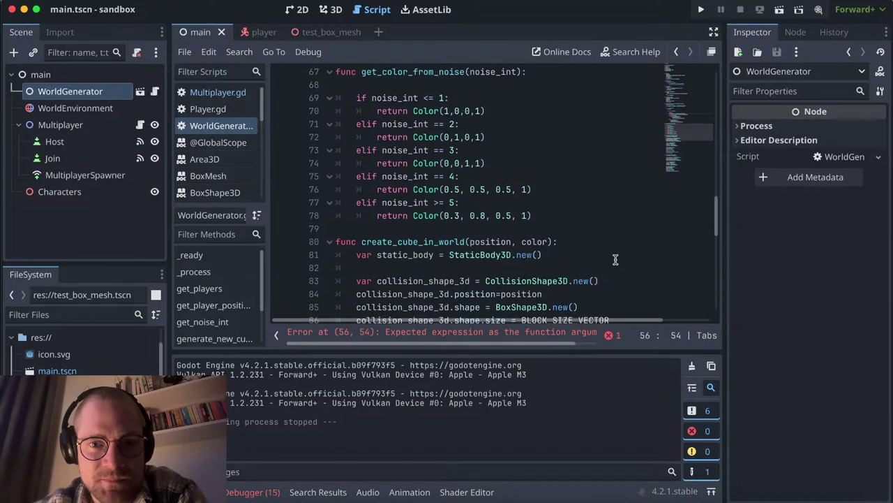
pyautogui.scroll(-3, 615, 260)
pyautogui.scroll(-4, 616, 260)
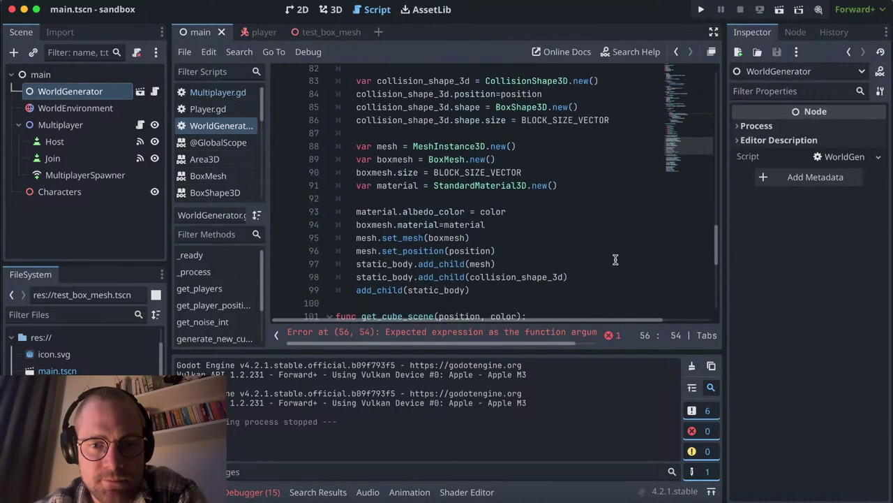
pyautogui.scroll(2, 616, 260)
pyautogui.scroll(5, 615, 259)
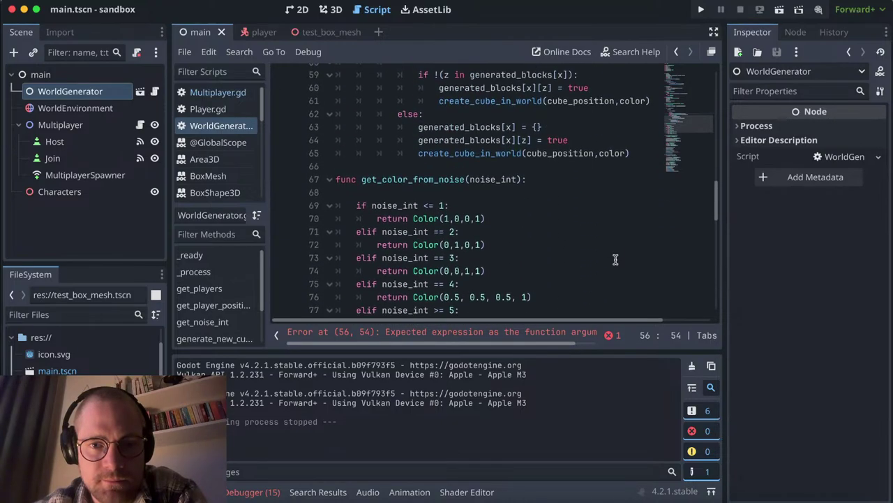
pyautogui.scroll(3, 615, 259)
pyautogui.scroll(2, 616, 259)
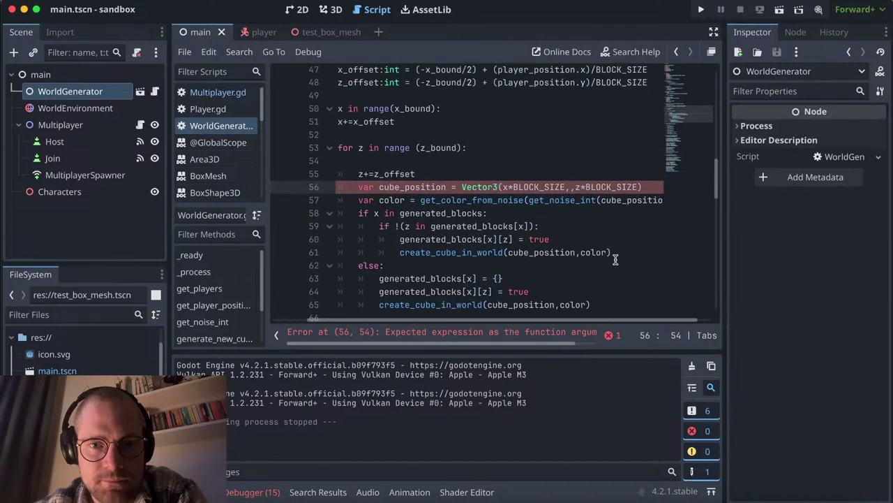
pyautogui.scroll(1, 615, 260)
pyautogui.hscroll(1, 615, 260)
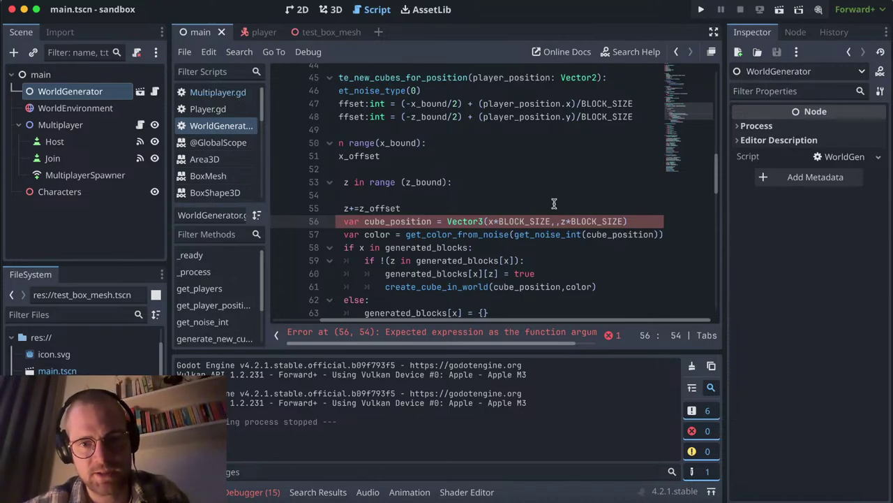
pyautogui.scroll(-1, 554, 203)
# Step: Fill line 56's empty y argument with noise.get_noise_3d(x,0,z)
pyautogui.write('get')
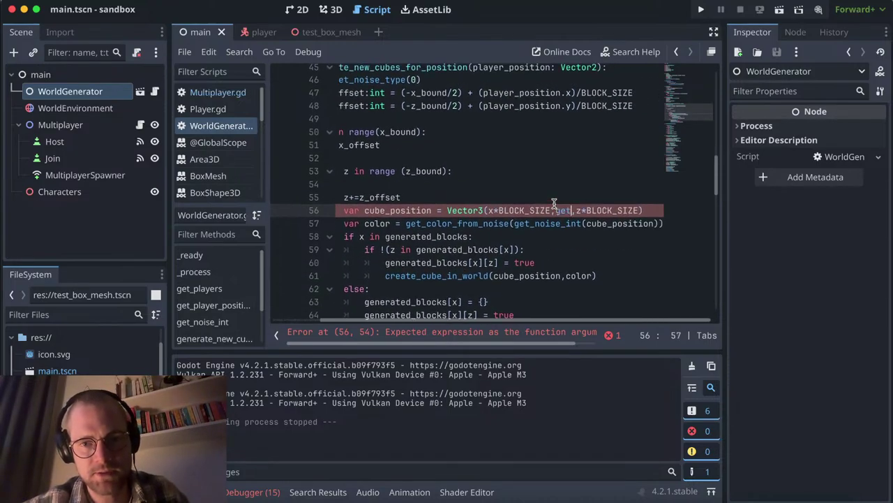
pyautogui.press('BackSpace')
pyautogui.press('BackSpace')
pyautogui.press('BackSpace')
pyautogui.write('noise')
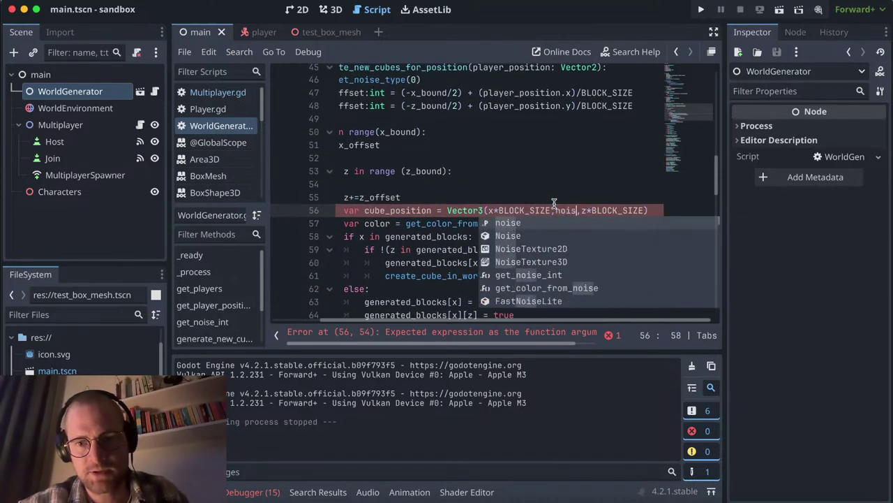
pyautogui.write('.')
pyautogui.write('get')
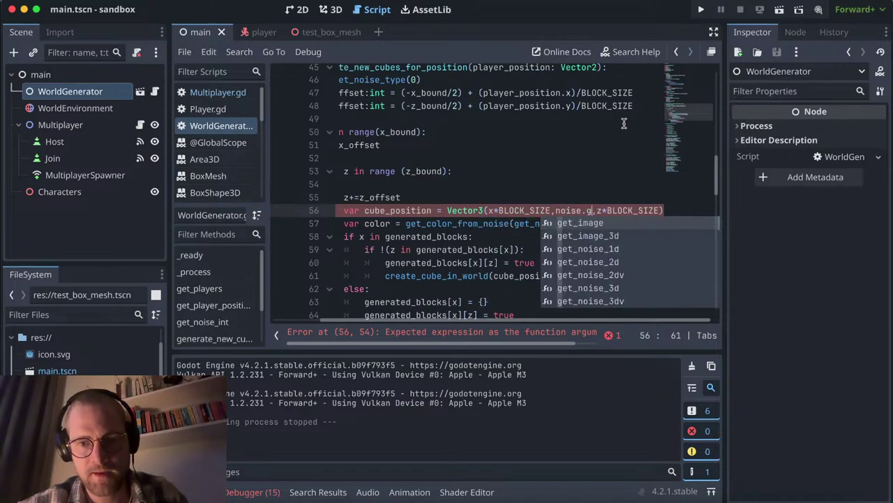
pyautogui.write('_noise_')
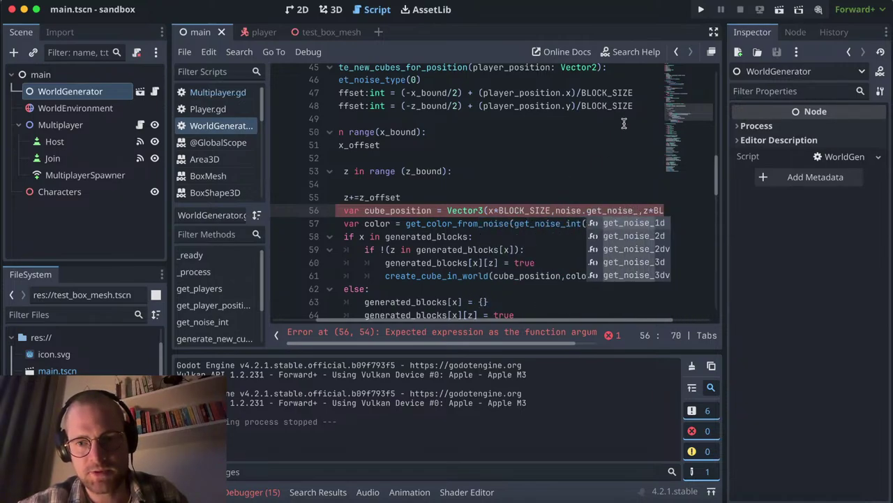
pyautogui.write('3dv')
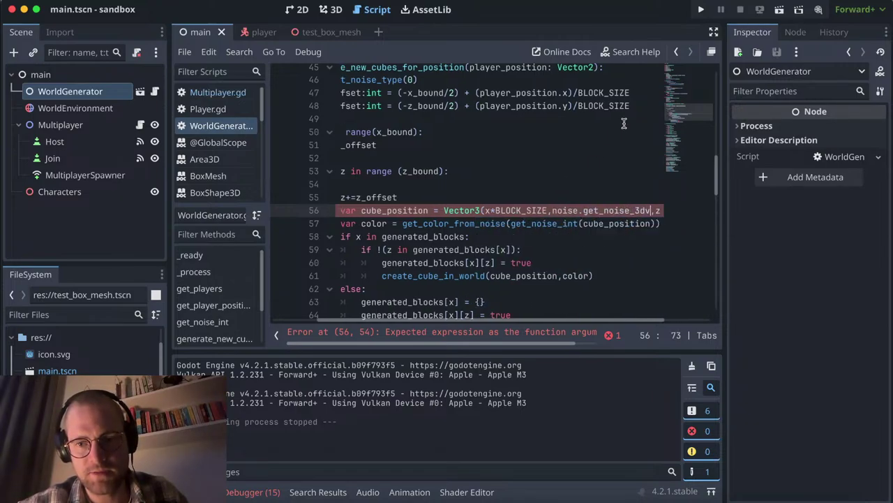
pyautogui.write('(')
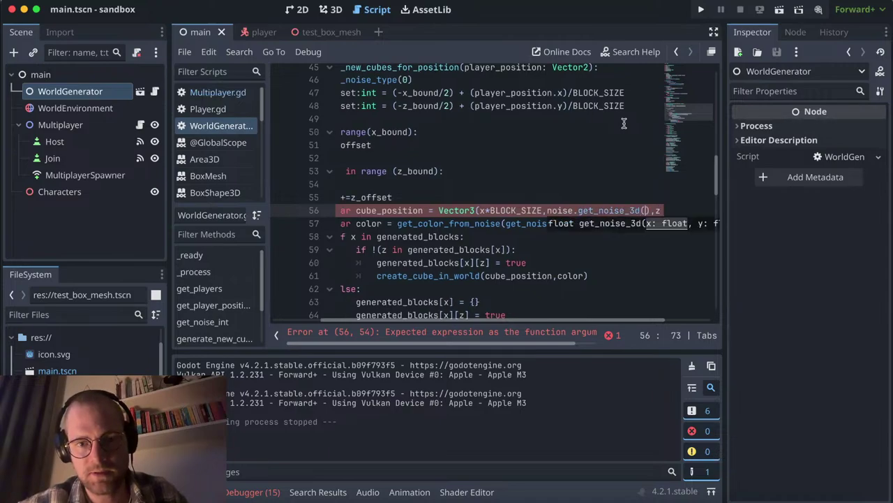
pyautogui.write('x,')
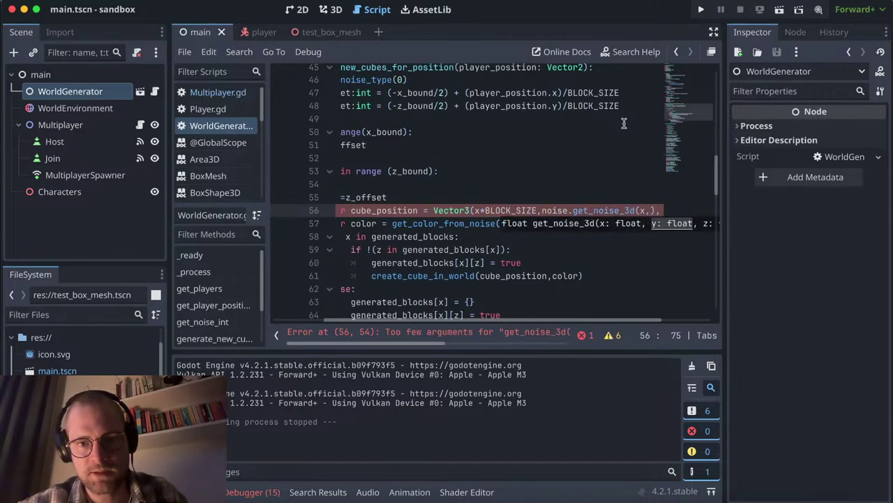
pyautogui.write('0,z')
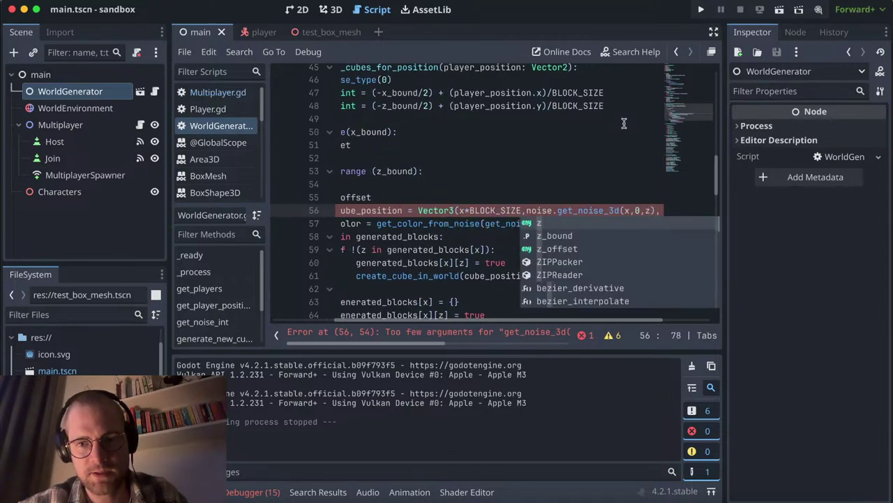
pyautogui.click(623, 211)
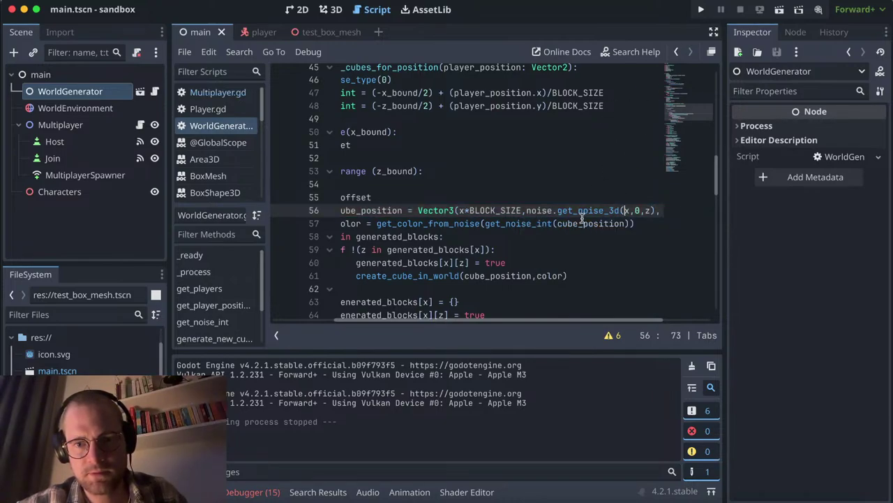
pyautogui.hscroll(3, 582, 219)
pyautogui.click(702, 9)
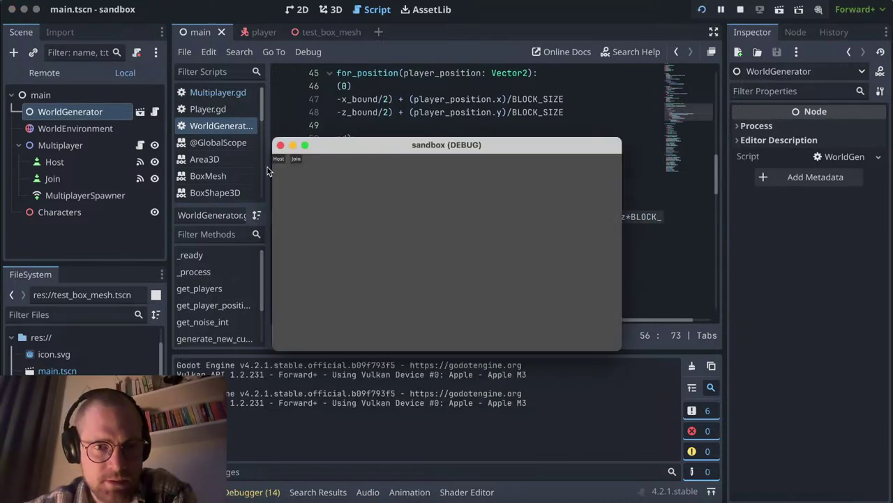
pyautogui.click(279, 159)
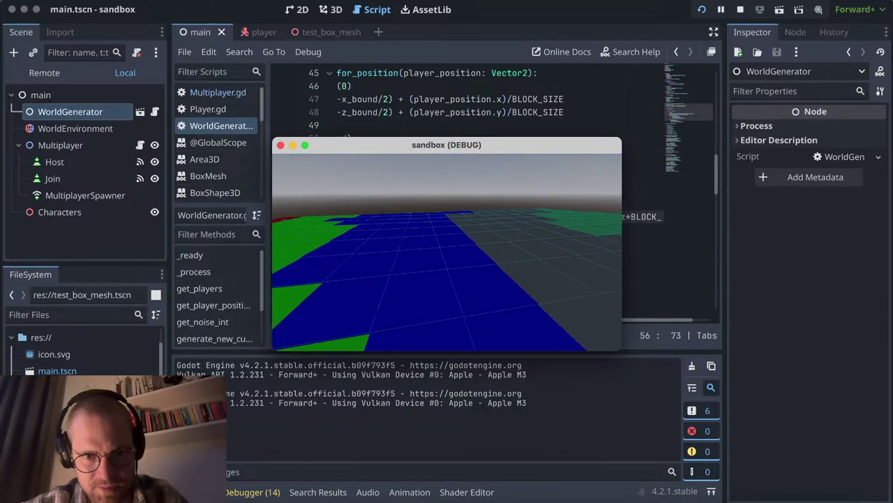
pyautogui.press('Escape')
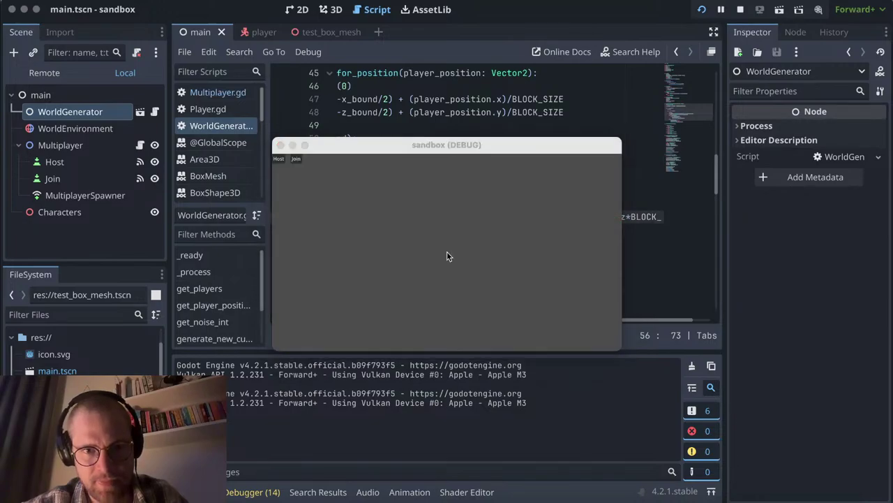
# Step: Back in Godot, locate the get_noise_int header and its noise sampling call
pyautogui.press('super+Tab')
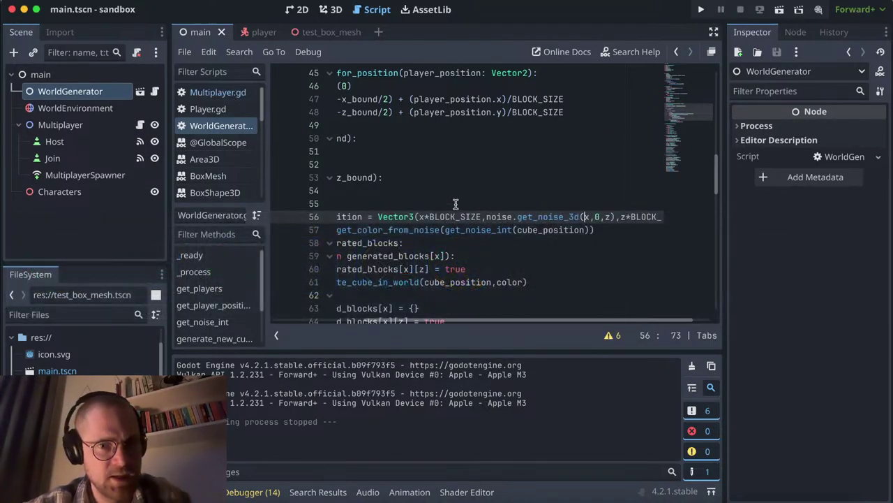
pyautogui.hscroll(-5, 456, 201)
pyautogui.scroll(1, 457, 201)
pyautogui.scroll(1, 457, 201)
pyautogui.scroll(5, 456, 201)
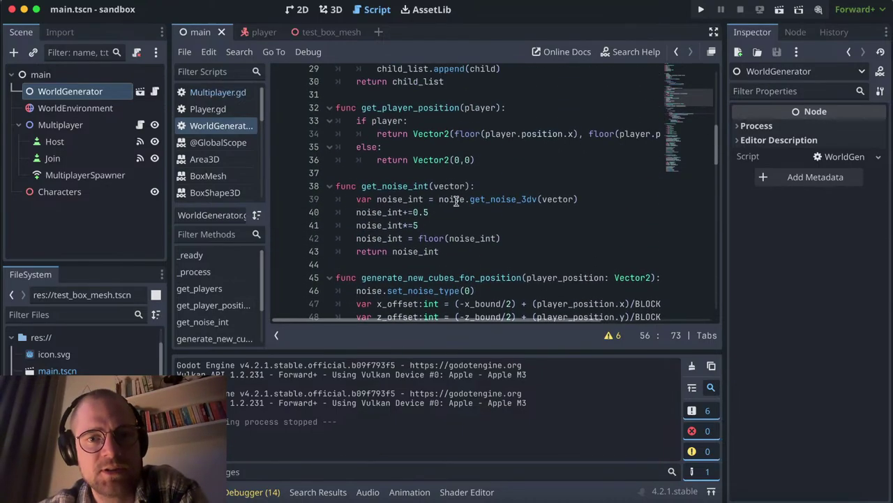
pyautogui.doubleClick(452, 184)
pyautogui.click(514, 193)
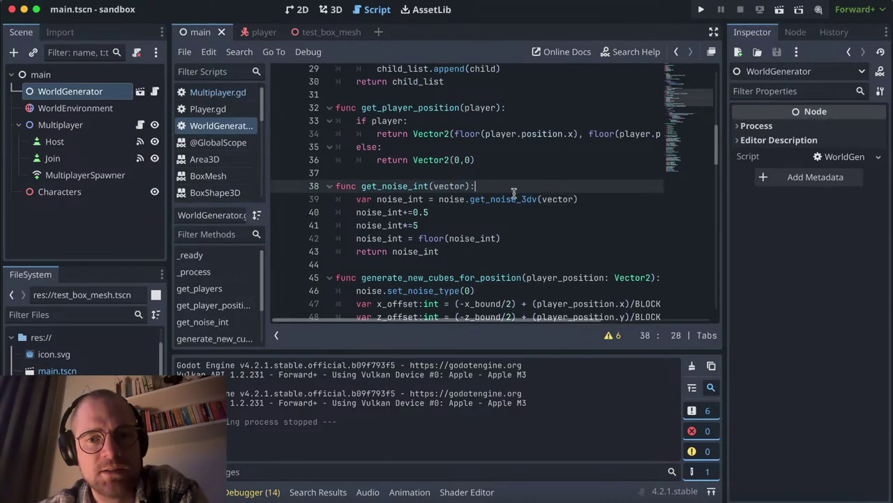
pyautogui.click(526, 199)
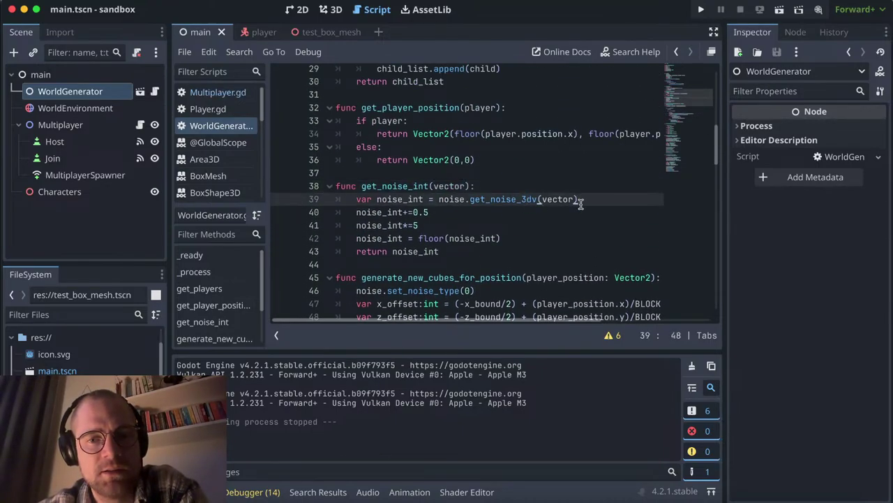
pyautogui.scroll(-1, 580, 203)
pyautogui.hscroll(1, 580, 203)
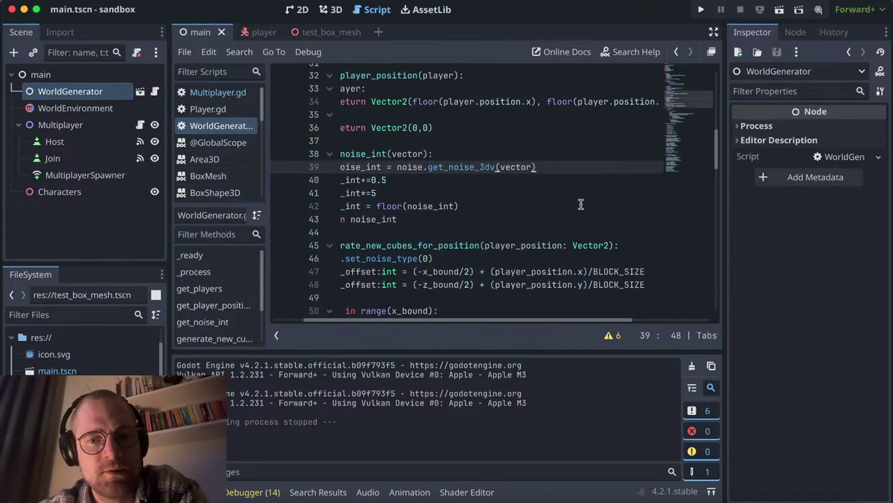
pyautogui.hscroll(-2, 580, 203)
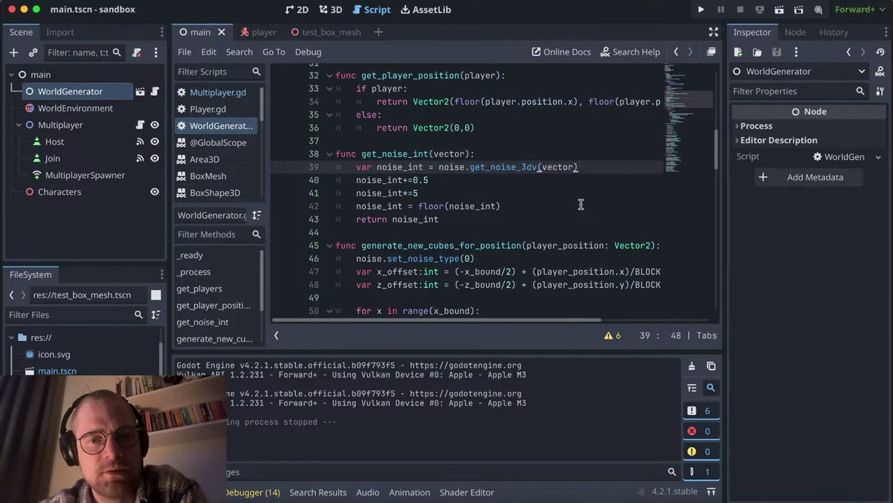
# Step: Add the ': Vector3' type to get_noise_int's vector parameter
pyautogui.click(470, 153)
pyautogui.write(': V')
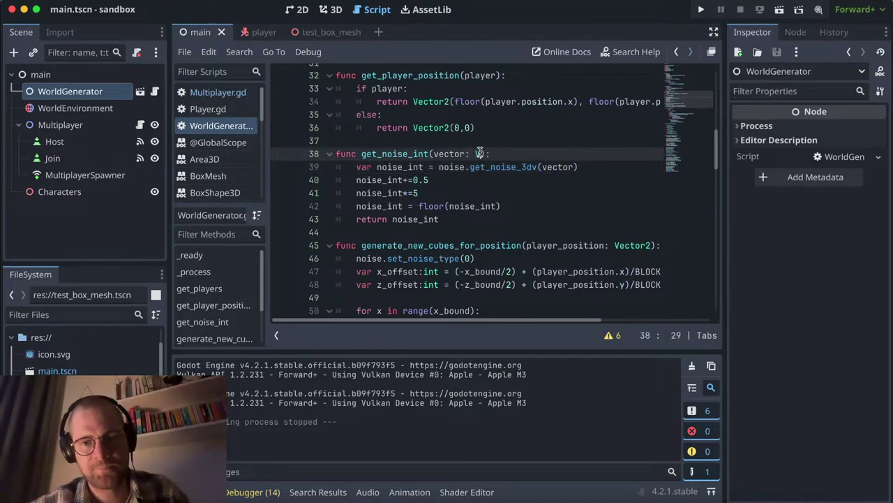
pyautogui.write('ector')
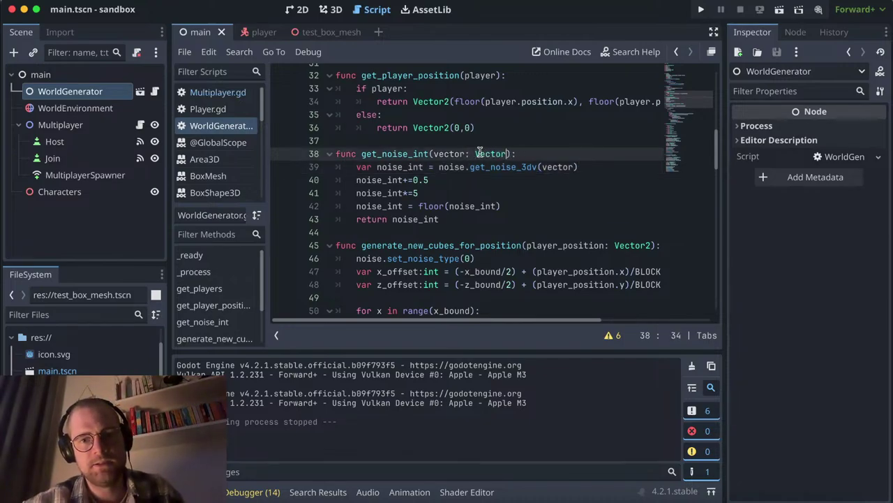
pyautogui.write('3')
pyautogui.click(414, 179)
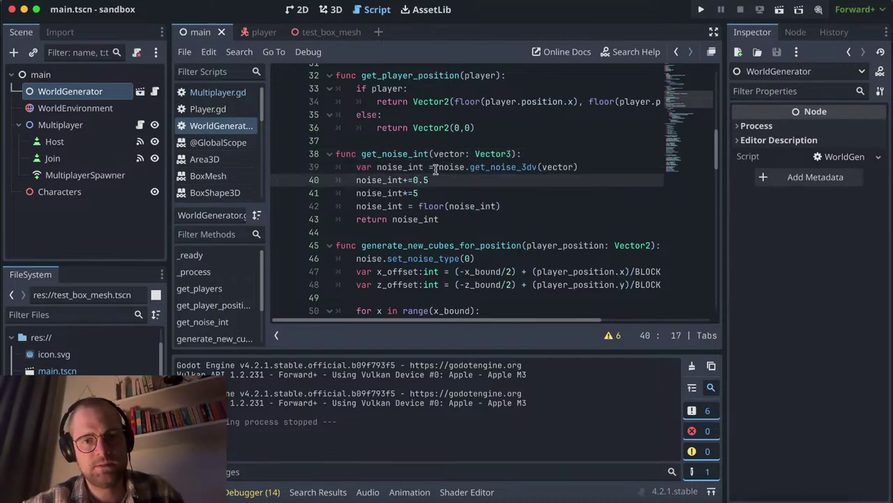
pyautogui.click(445, 222)
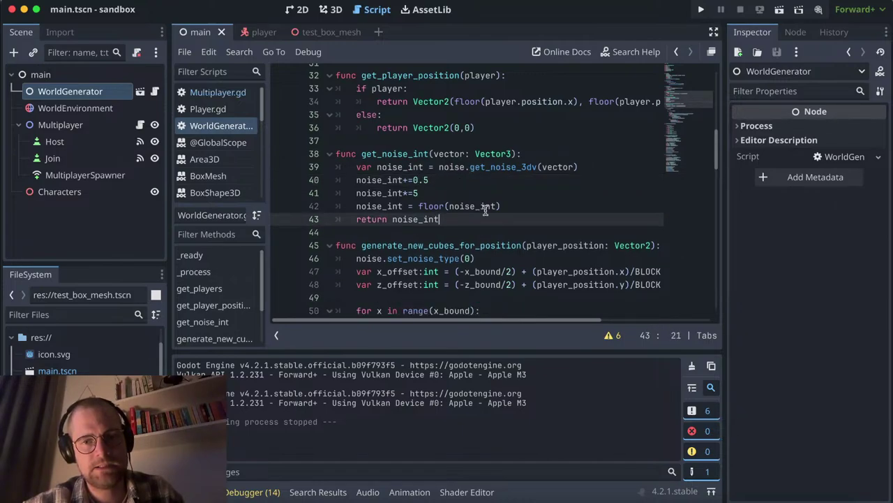
pyautogui.scroll(-2, 485, 212)
pyautogui.hscroll(3, 485, 211)
pyautogui.hscroll(-3, 486, 212)
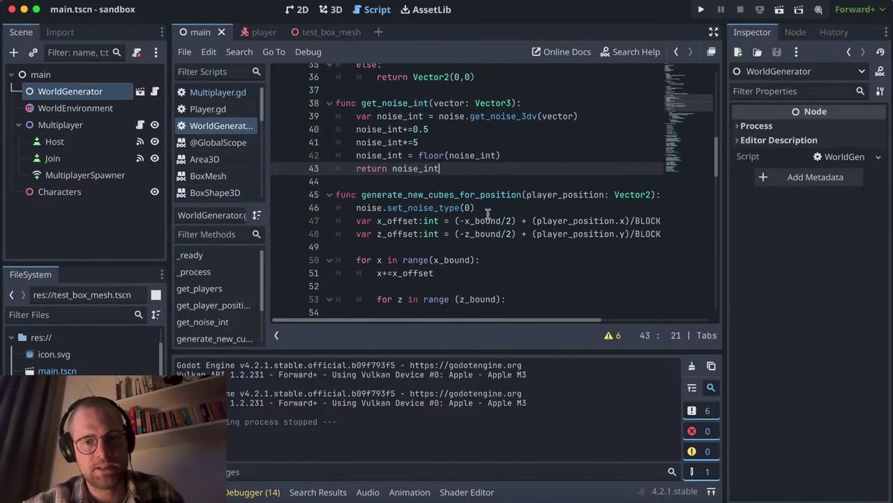
pyautogui.scroll(-1, 487, 213)
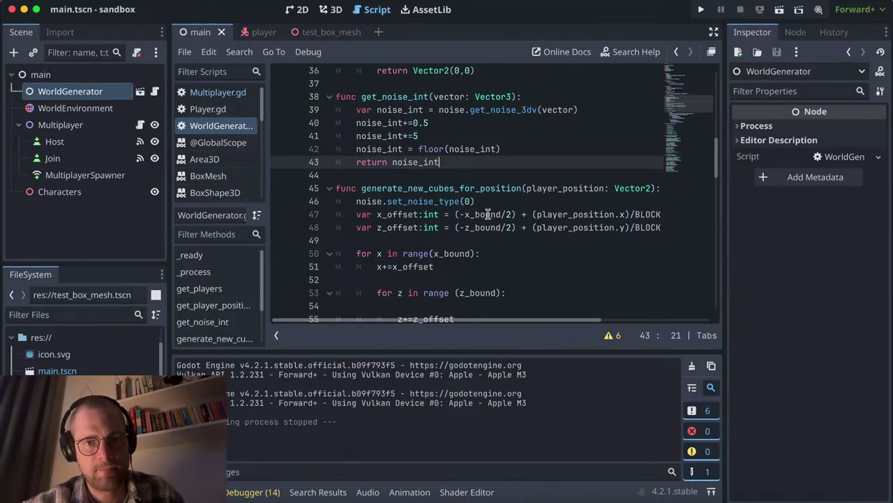
pyautogui.scroll(-4, 488, 214)
pyautogui.scroll(-2, 488, 214)
pyautogui.hscroll(3, 488, 215)
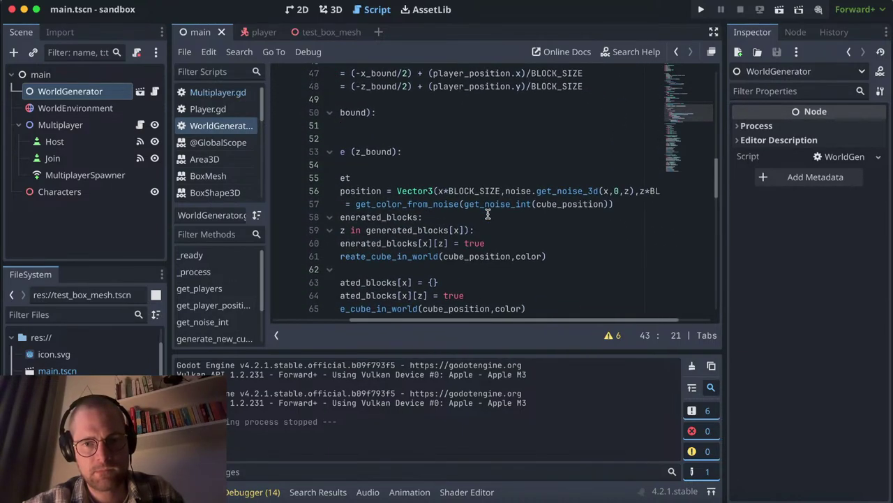
# Step: Restore line 56's call to get_noise_3d and append *5 to its result
pyautogui.moveTo(589, 191); pyautogui.dragTo(594, 190)
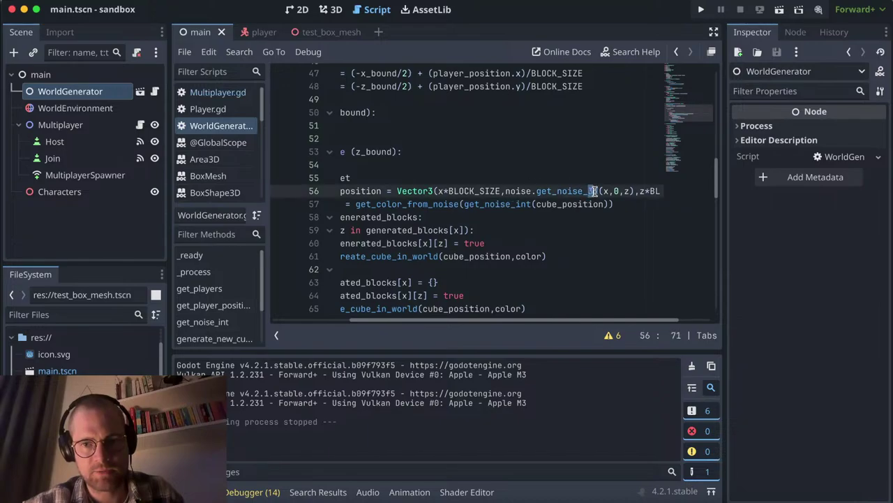
pyautogui.write('int')
pyautogui.hscroll(2, 587, 130)
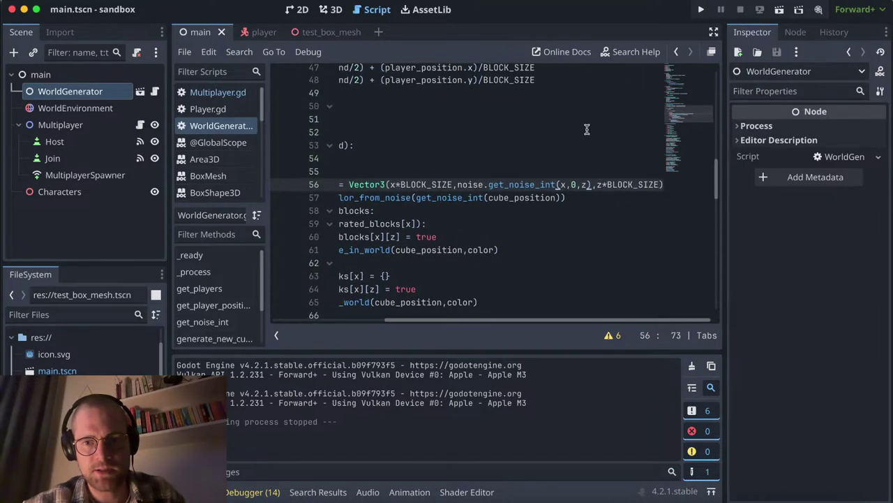
pyautogui.press('BackSpace')
pyautogui.press('BackSpace')
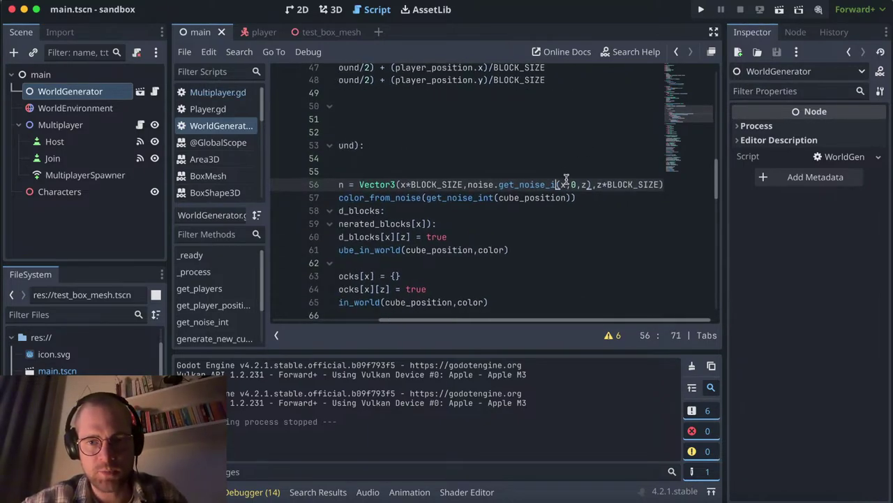
pyautogui.press('BackSpace')
pyautogui.write('3d')
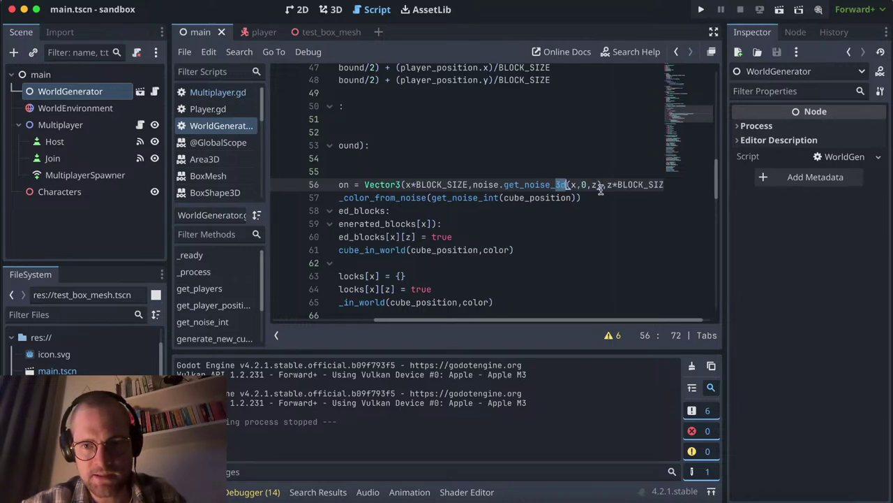
pyautogui.write('*')
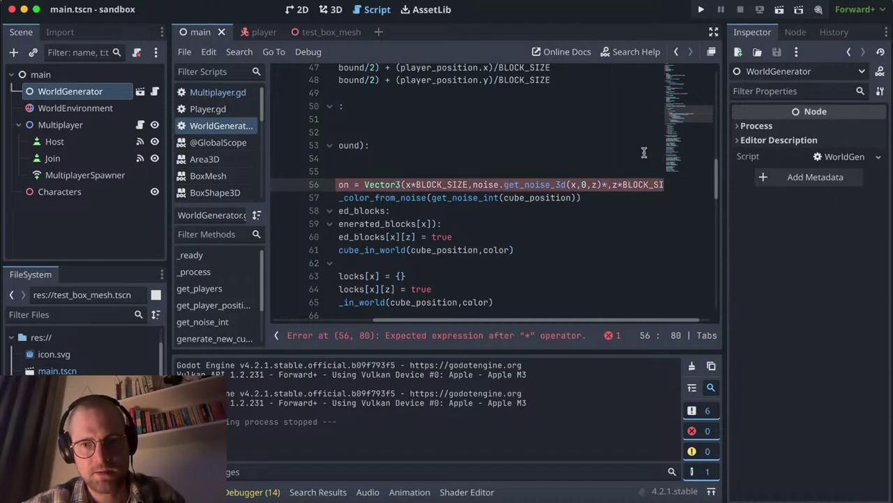
pyautogui.write('5')
pyautogui.click(587, 178)
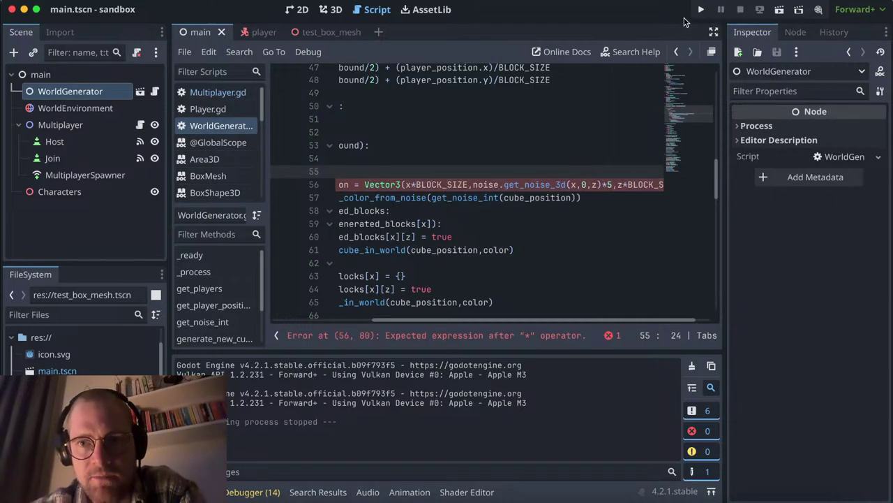
# Step: Run the project and host a game to test the taller block terrain
pyautogui.click(701, 9)
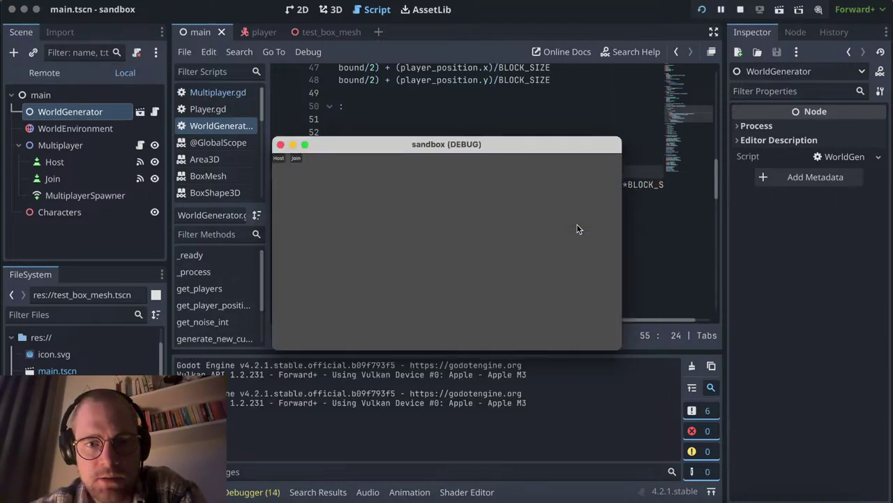
pyautogui.click(281, 159)
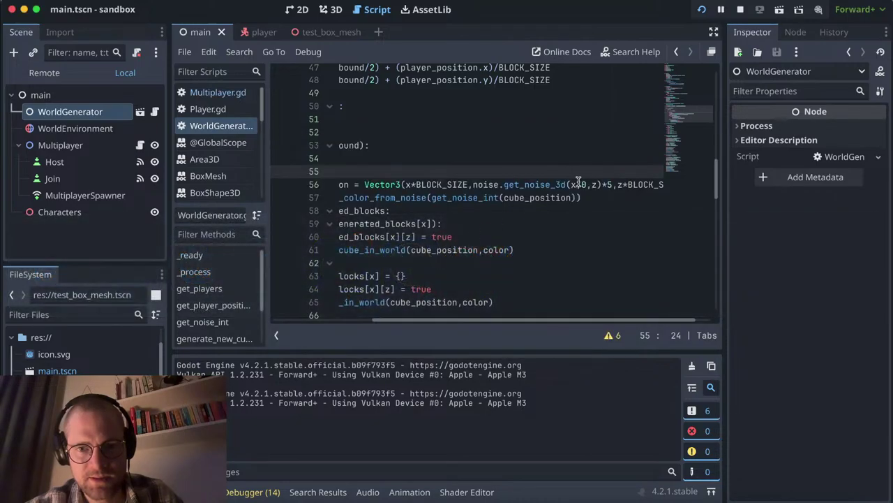
# Step: Change the block height multiplier on line 56 from 5 to 10
pyautogui.hscroll(2, 617, 188)
pyautogui.doubleClick(590, 189)
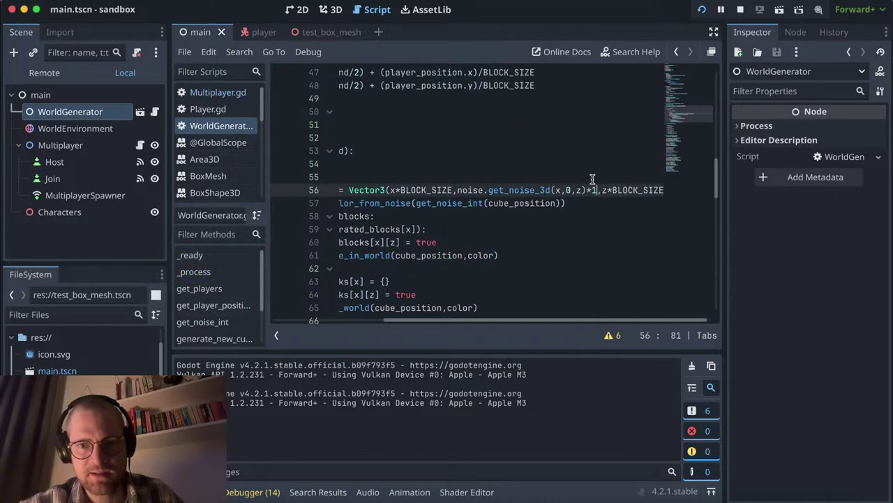
pyautogui.write('10')
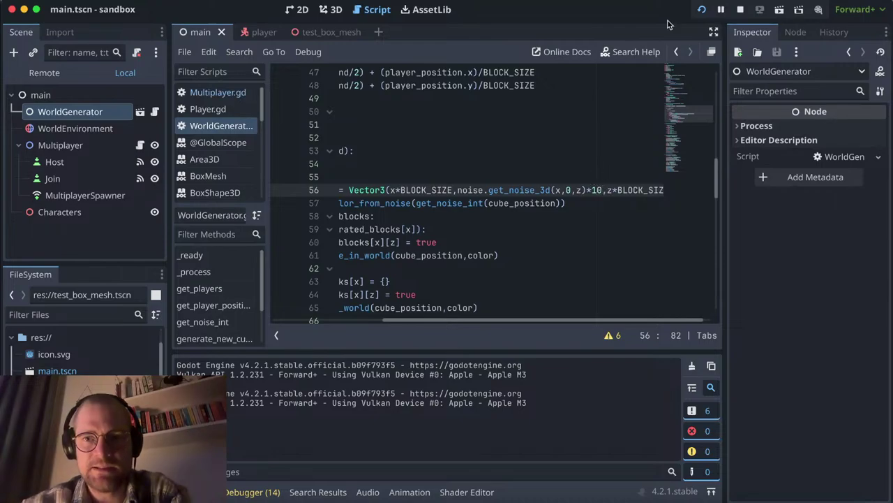
# Step: Restart the game and host a session to view the taller terrain, then release the mouse
pyautogui.click(701, 10)
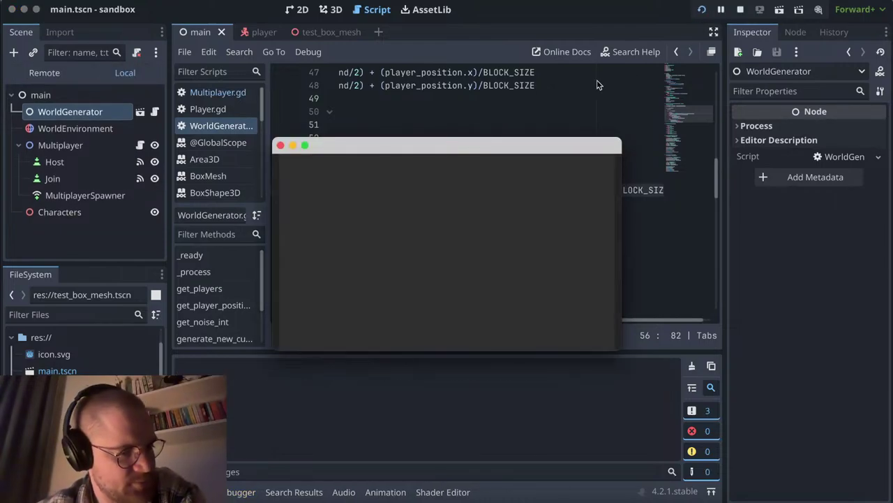
pyautogui.click(279, 161)
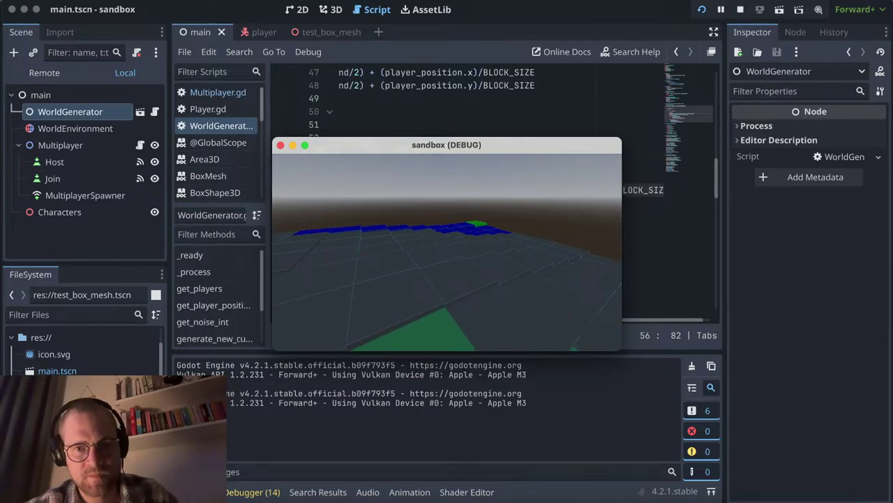
pyautogui.press('Escape')
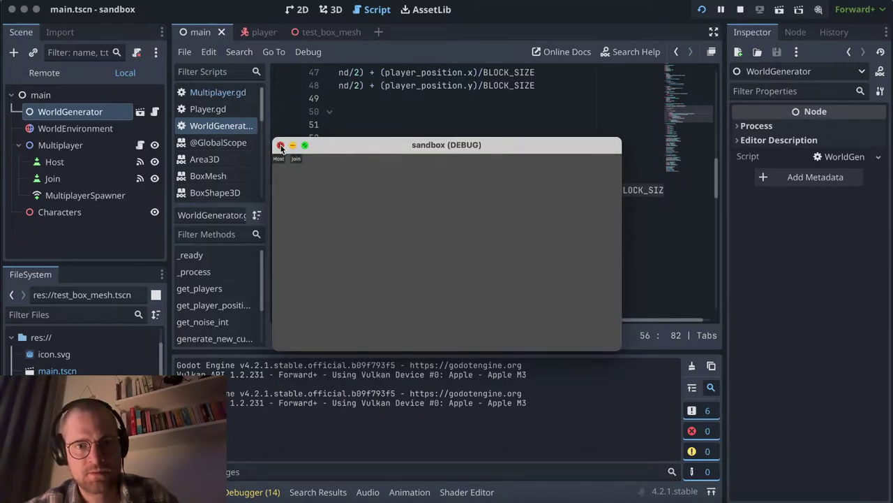
# Step: Close the running game and rename the x_bound variable to bound_length
pyautogui.click(281, 146)
pyautogui.hscroll(-5, 421, 197)
pyautogui.scroll(15, 421, 197)
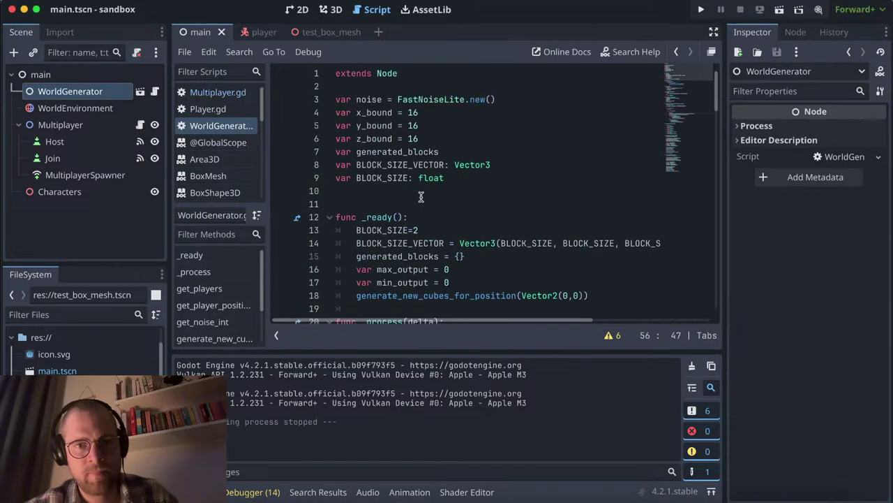
pyautogui.click(419, 100)
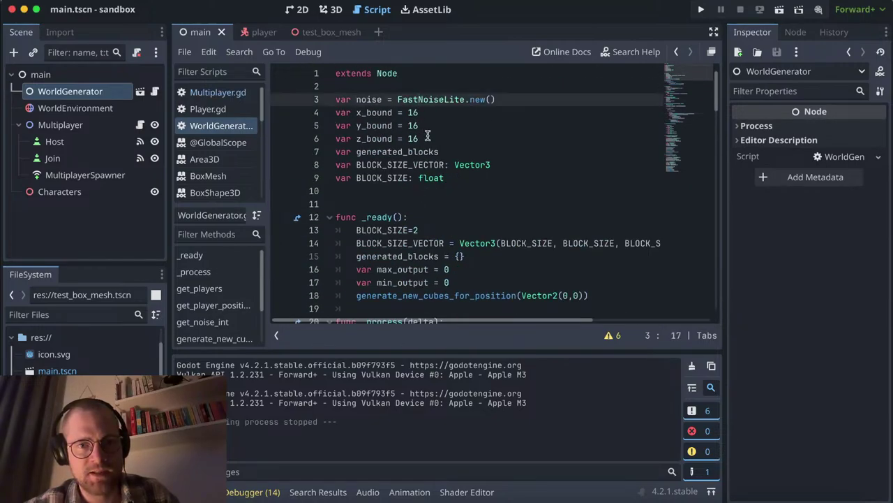
pyautogui.moveTo(428, 136); pyautogui.dragTo(329, 120)
pyautogui.doubleClick(371, 114)
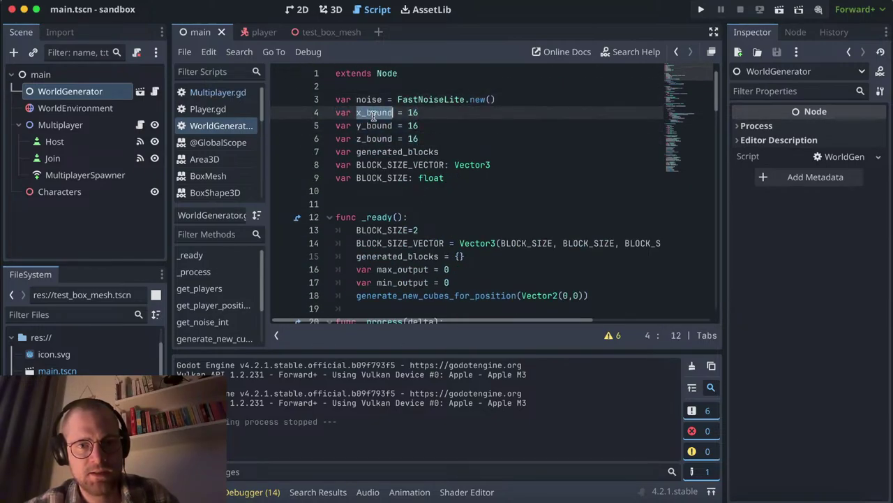
pyautogui.scroll(-10, 374, 115)
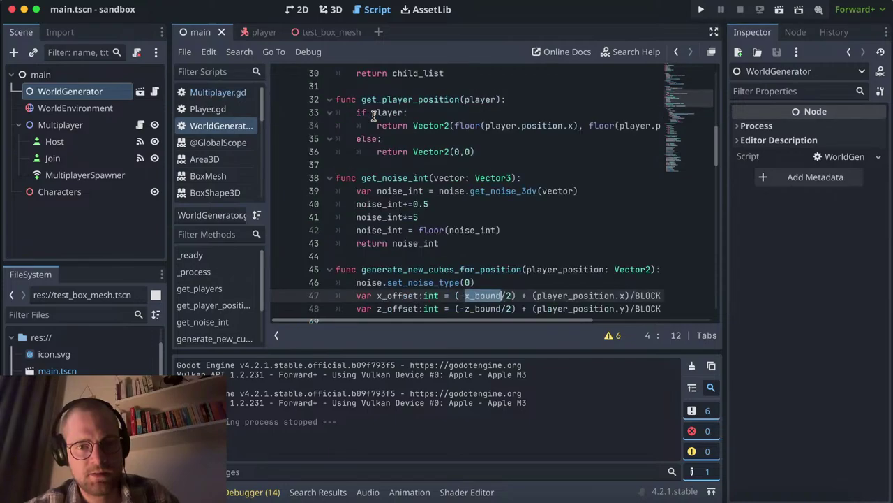
pyautogui.scroll(-1, 374, 115)
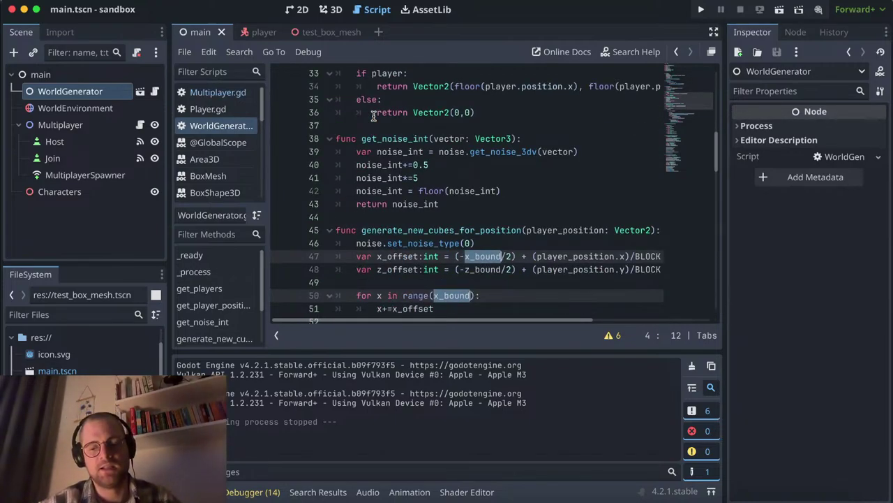
pyautogui.write('bound_length = 16')
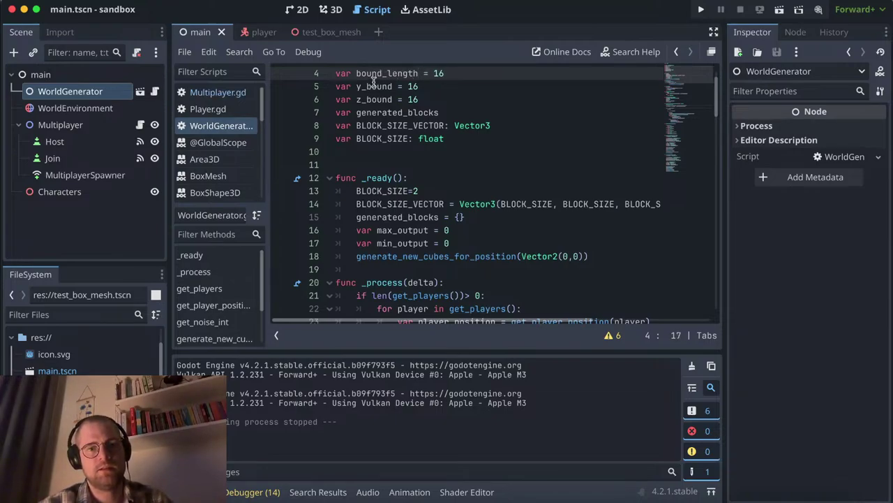
# Step: Delete the y_bound declaration line
pyautogui.doubleClick(373, 86)
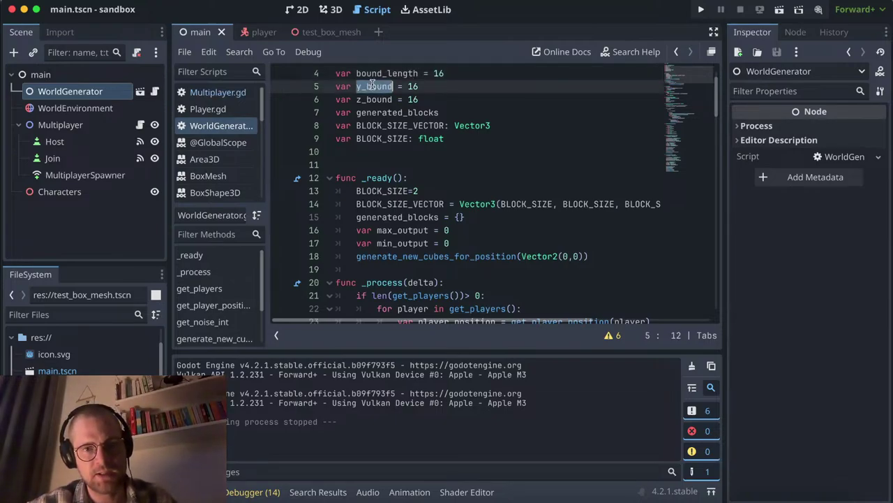
pyautogui.tripleClick(382, 86)
pyautogui.press('BackSpace')
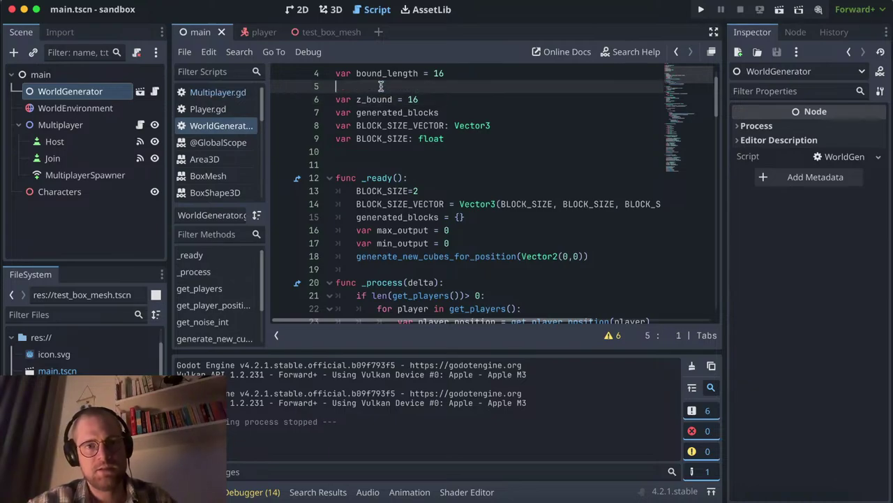
pyautogui.press('BackSpace')
# Step: Remove the z_bound declaration, set bound_length to 128, and run the game
pyautogui.doubleClick(375, 86)
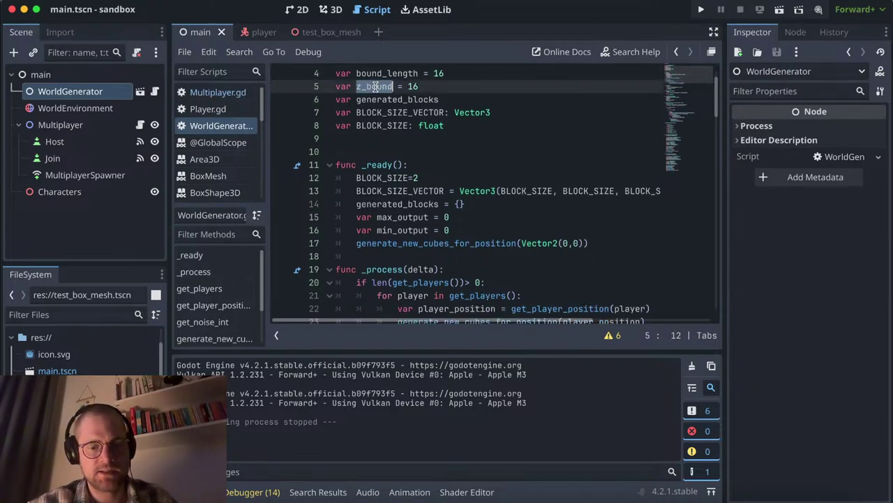
pyautogui.scroll(-9, 375, 86)
pyautogui.scroll(-2, 375, 85)
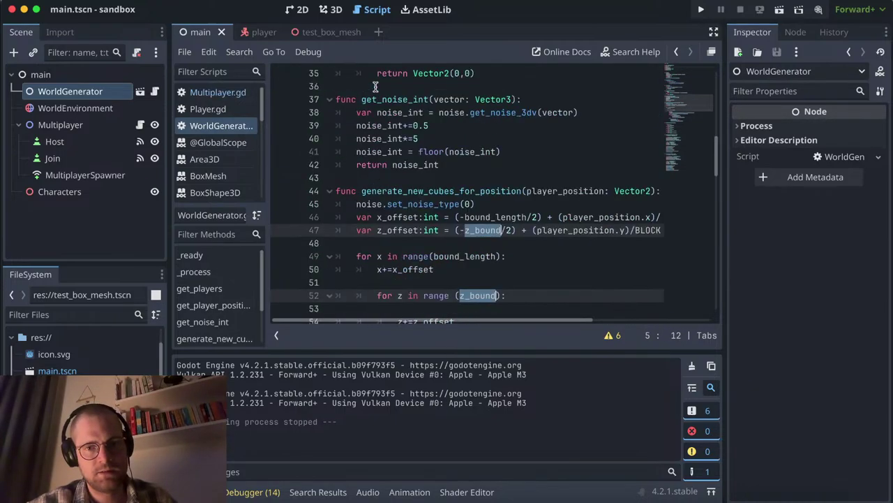
pyautogui.write('ran = 16')
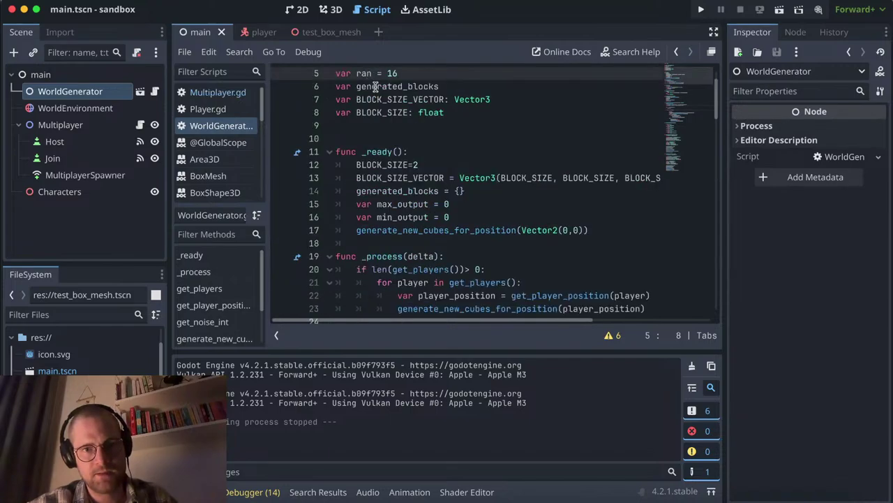
pyautogui.scroll(1, 375, 86)
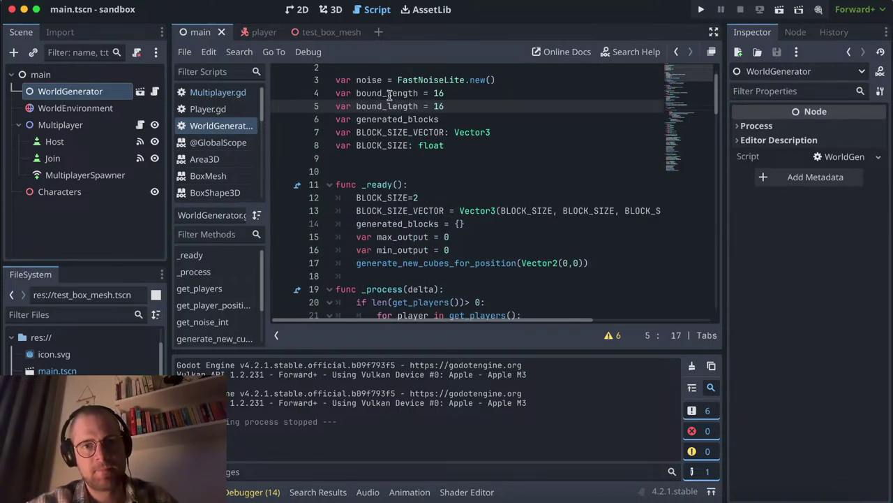
pyautogui.tripleClick(389, 93)
pyautogui.press('BackSpace')
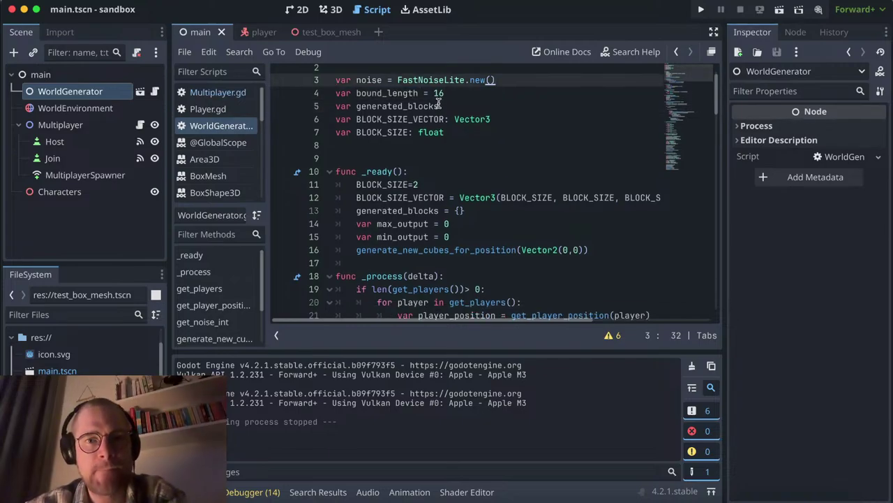
pyautogui.doubleClick(438, 92)
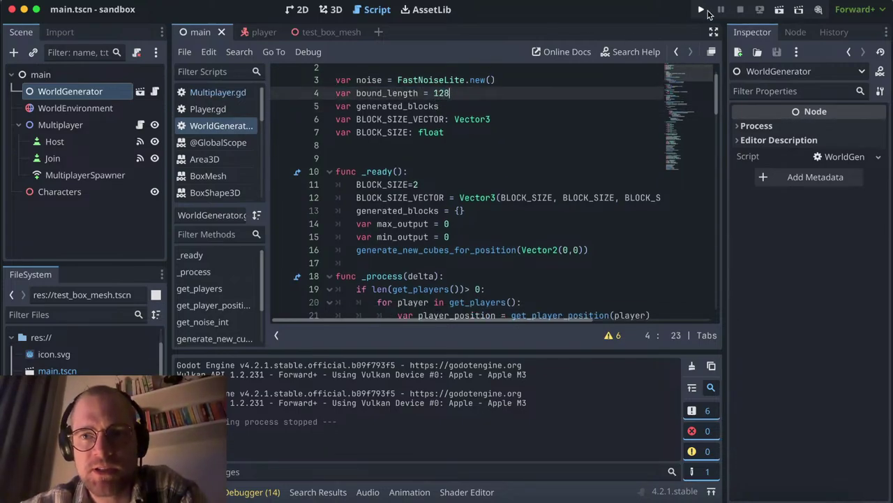
pyautogui.press('super+b')
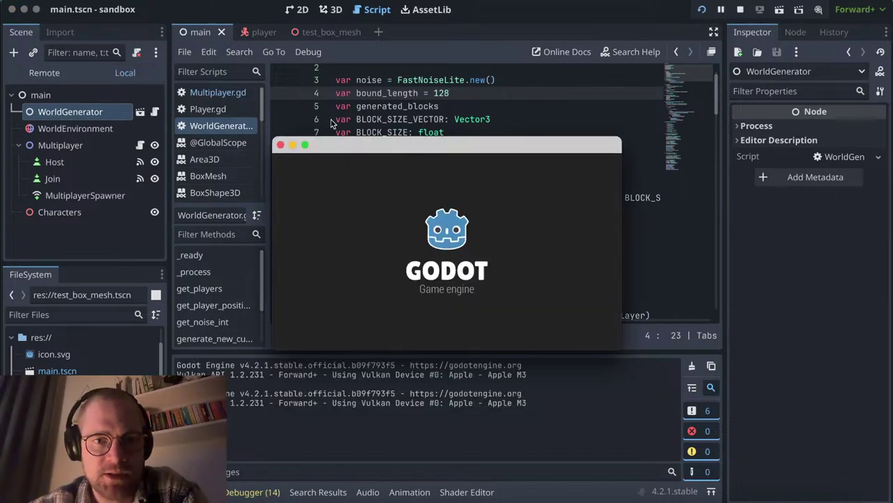
# Step: Enlarge and reposition the first game window, then host a game to view the 128-bound terrain
pyautogui.moveTo(275, 138); pyautogui.dragTo(111, 32)
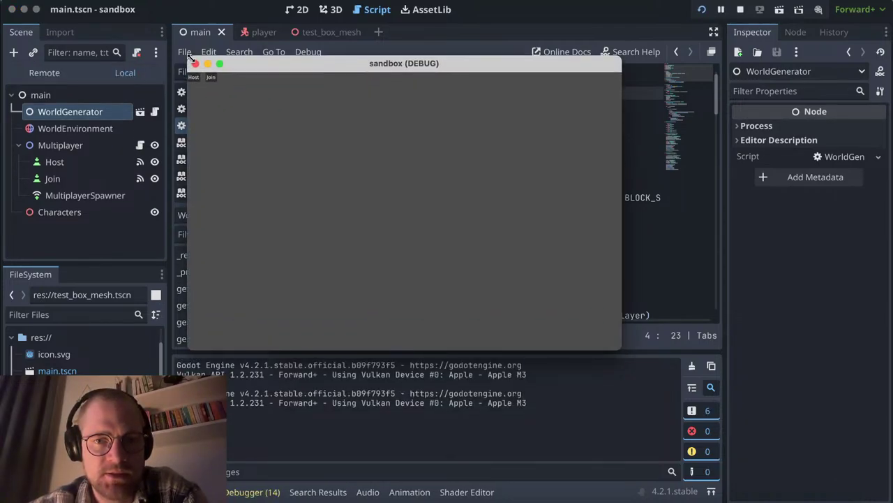
pyautogui.moveTo(186, 43); pyautogui.dragTo(262, 60)
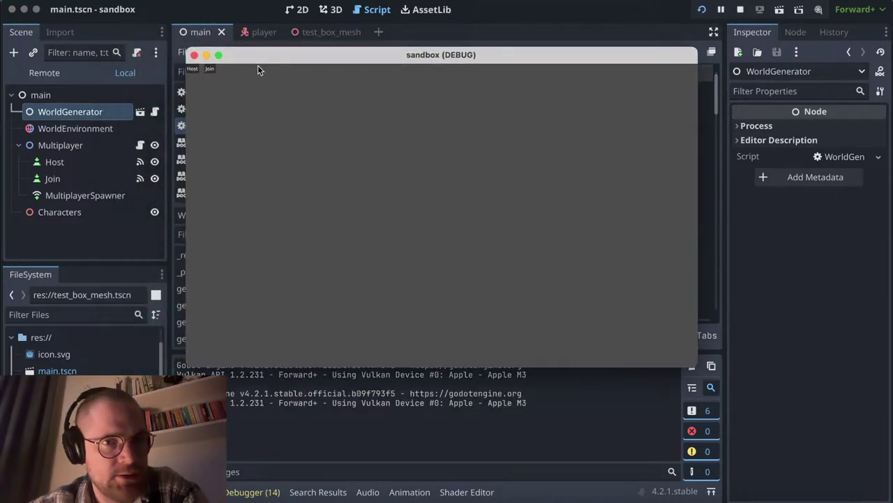
pyautogui.click(203, 70)
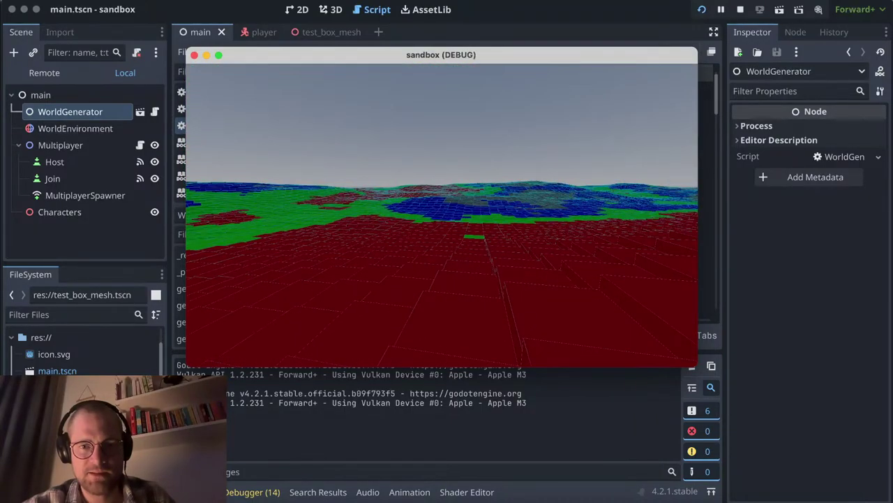
# Step: Bring up the second game instance and enlarge and reposition its window
pyautogui.press('super+Tab')
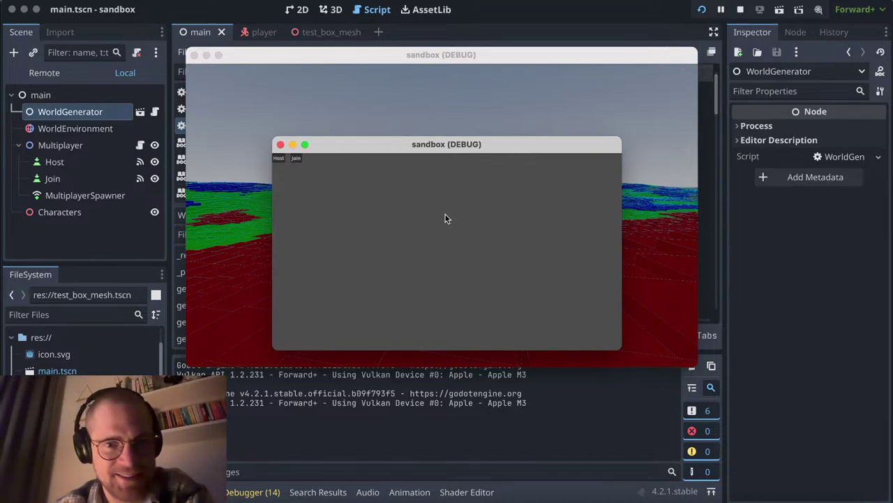
pyautogui.moveTo(439, 147); pyautogui.dragTo(595, 127)
pyautogui.click(417, 56)
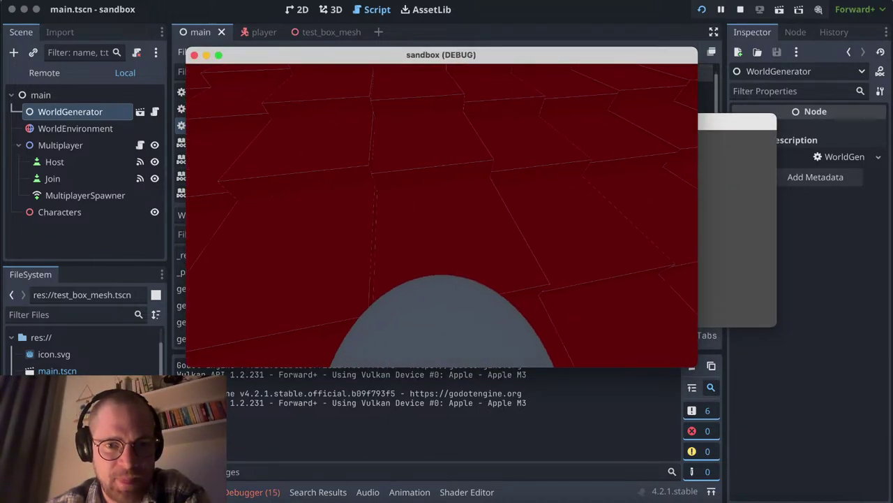
pyautogui.press('super+Tab')
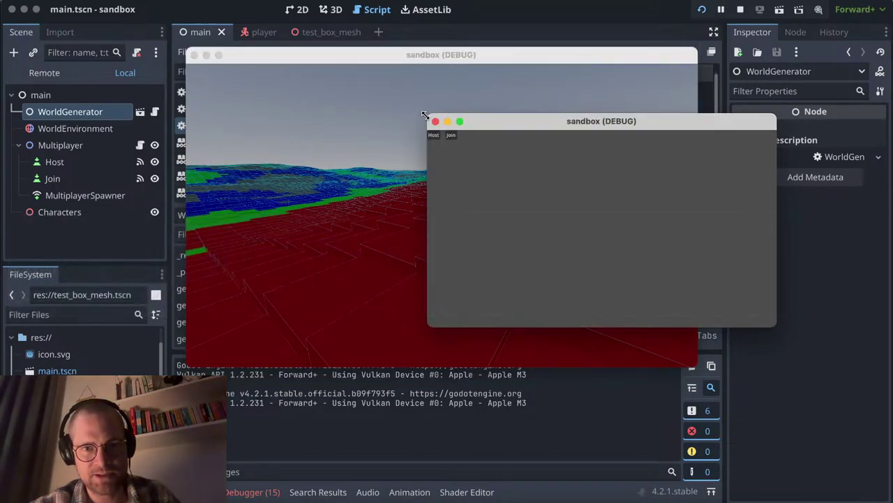
pyautogui.moveTo(413, 102); pyautogui.dragTo(316, 10)
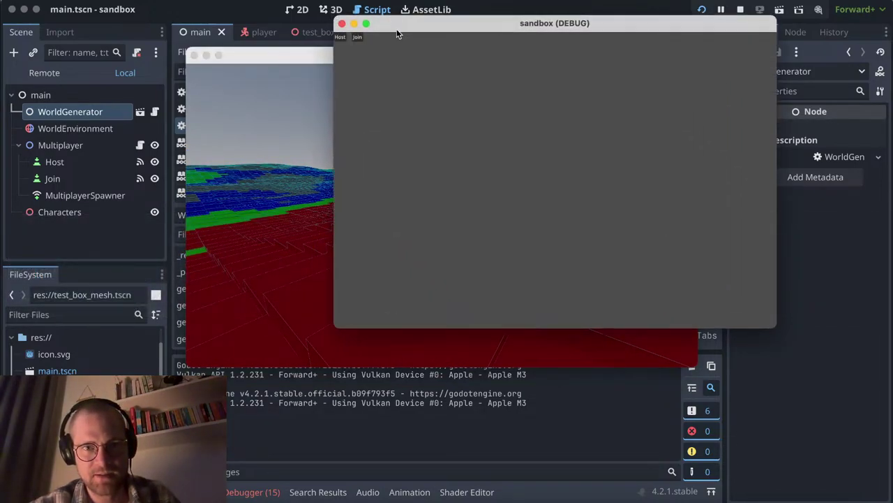
pyautogui.moveTo(377, 27); pyautogui.dragTo(417, 63)
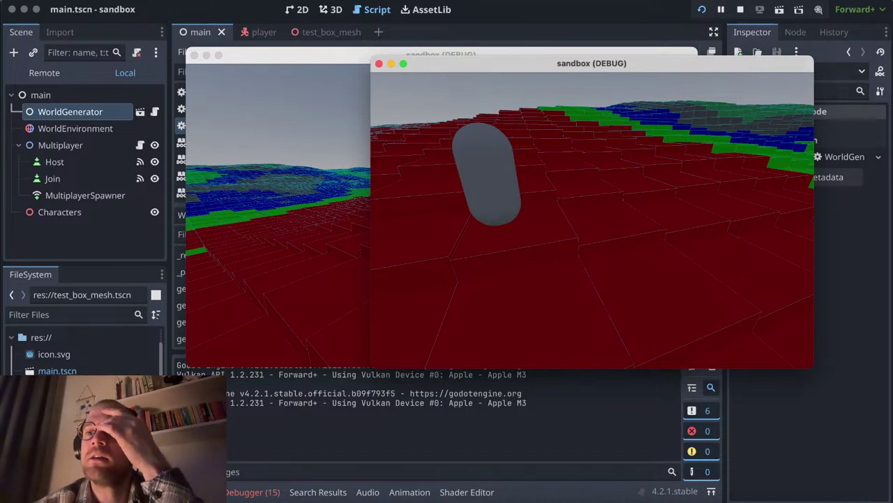
# Step: Walk the player sideways and forward, then close both game windows to stop the run
pyautogui.press('d')
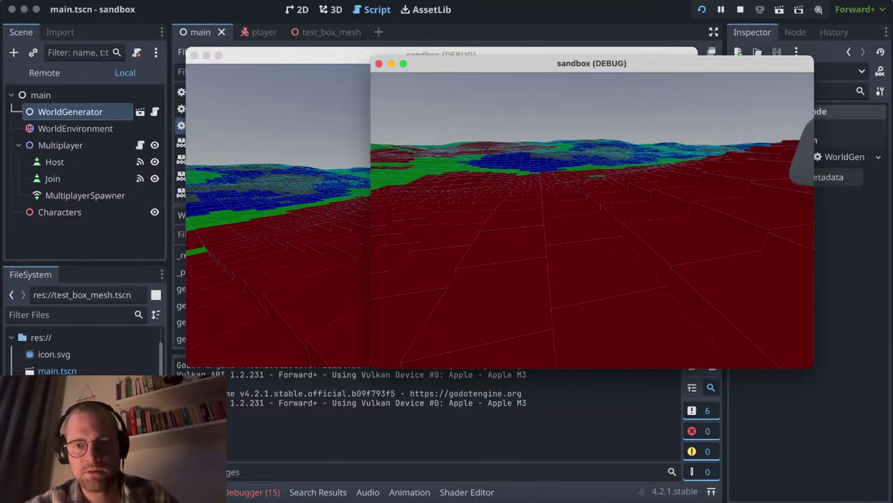
pyautogui.press('w')
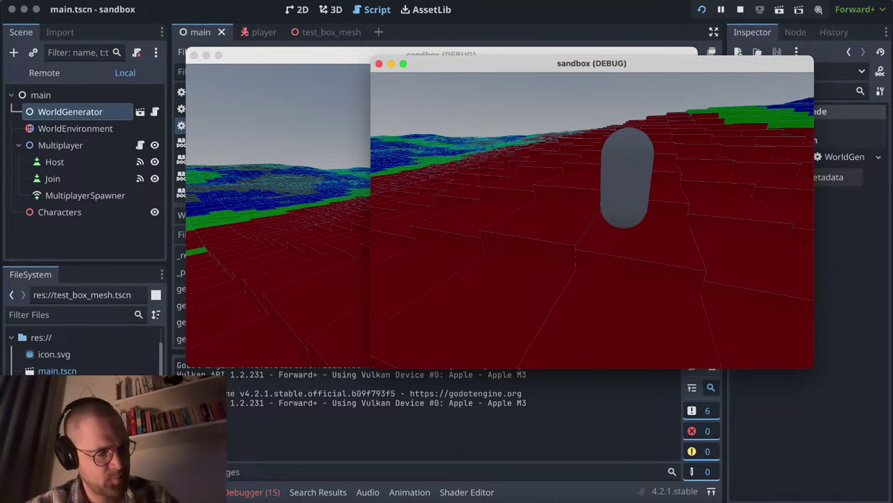
pyautogui.press('Escape')
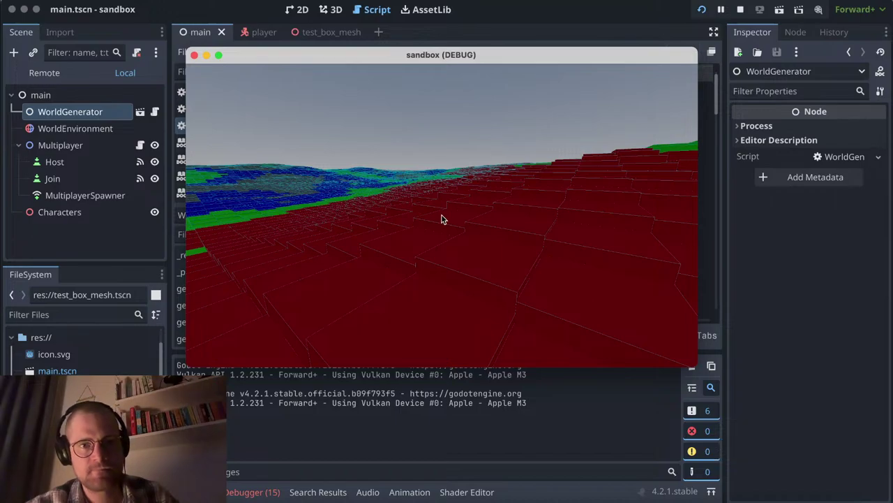
pyautogui.press('Escape')
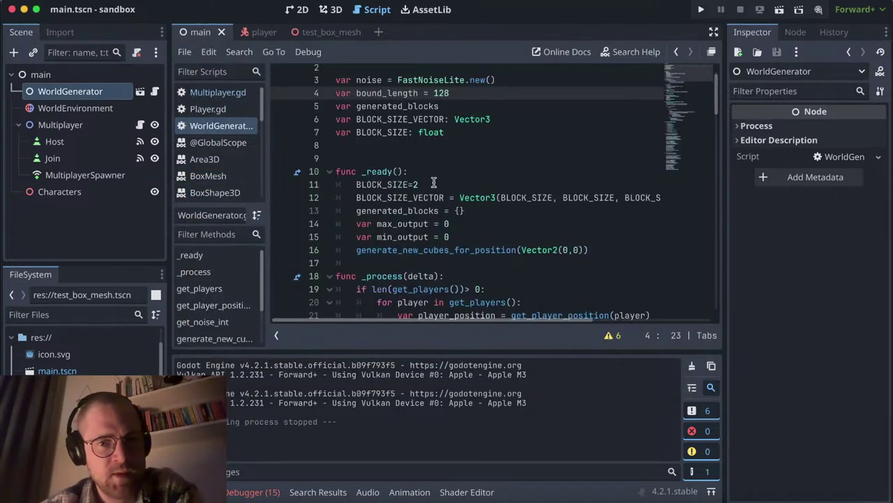
# Step: Review WorldGenerator.gd's _ready code, then switch to the player scene's Player.gd script
pyautogui.click(435, 174)
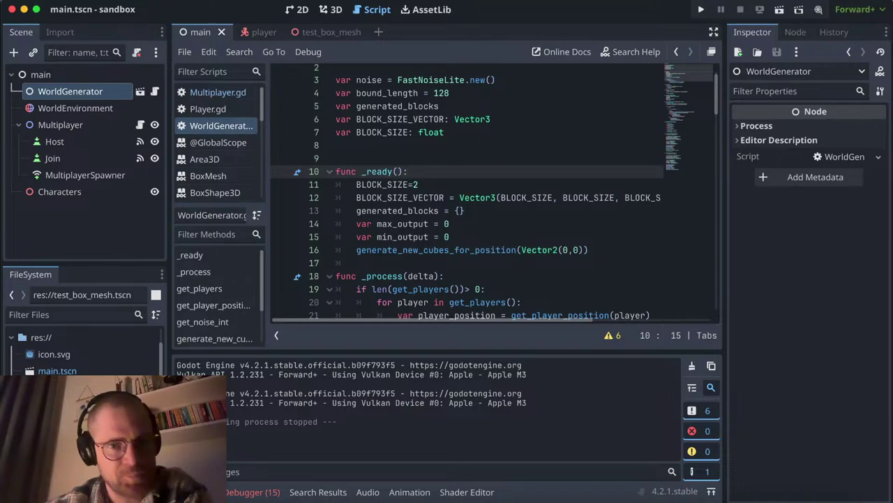
pyautogui.hscroll(3, 521, 233)
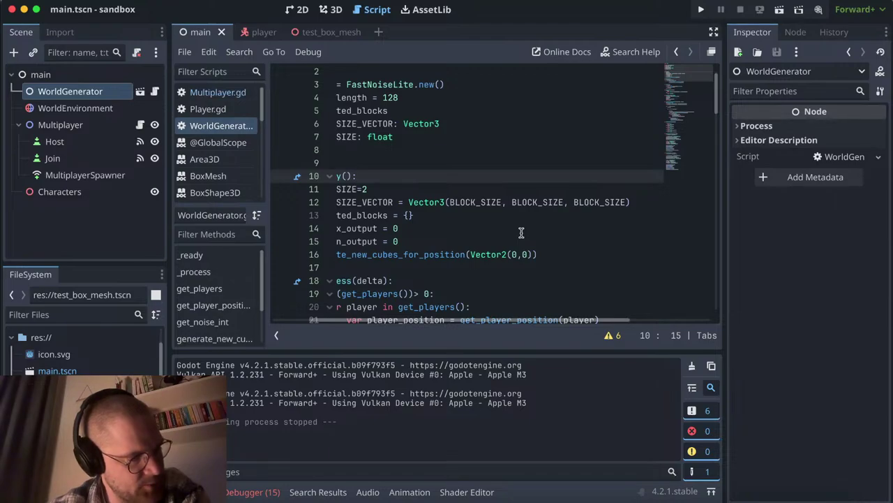
pyautogui.scroll(-3, 563, 206)
pyautogui.hscroll(-2, 564, 206)
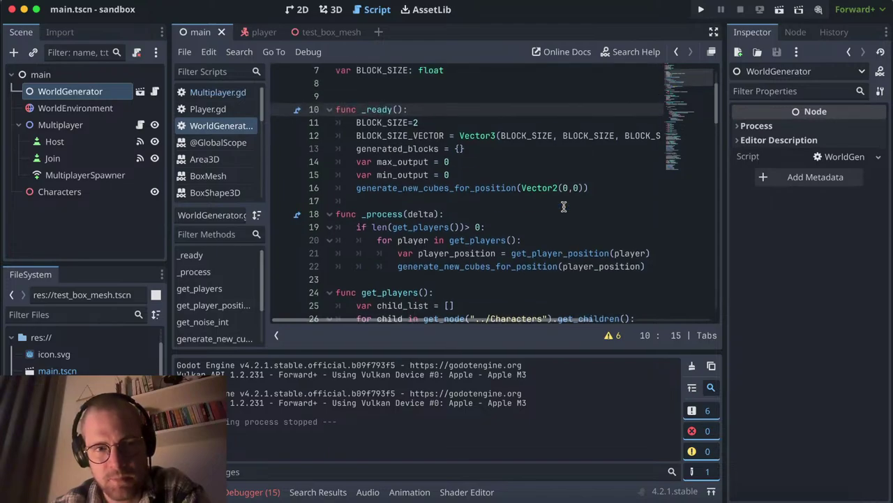
pyautogui.click(260, 32)
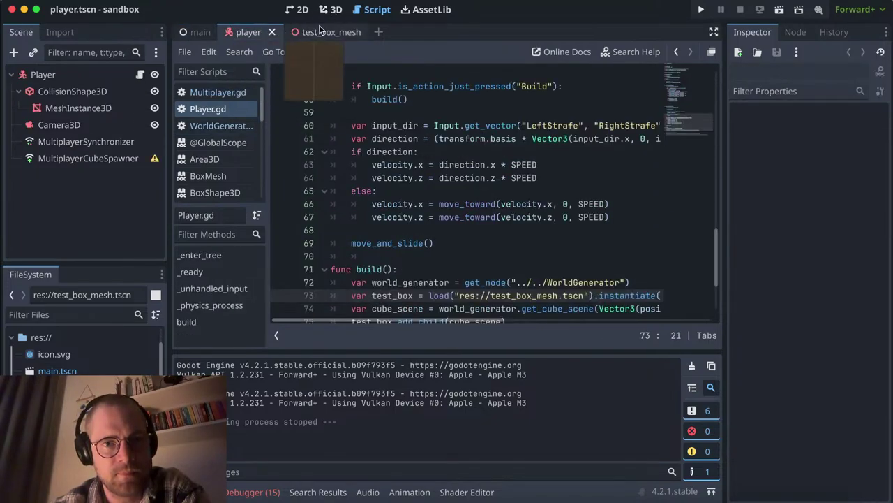
# Step: Show the player scene in 3D and select its capsule MeshInstance3D
pyautogui.click(337, 10)
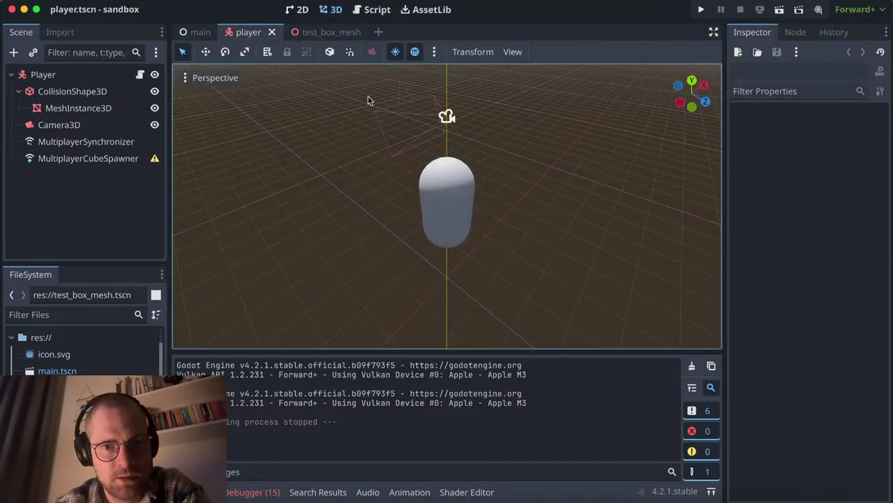
pyautogui.scroll(2, 406, 162)
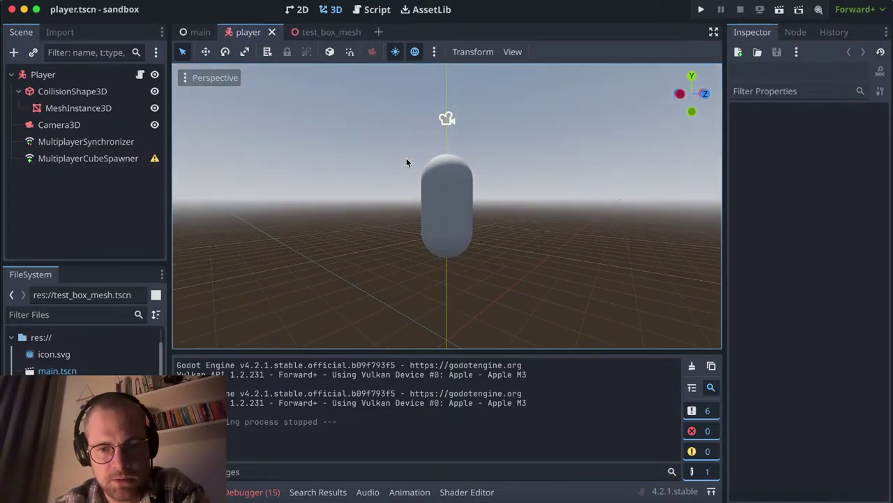
pyautogui.click(452, 230)
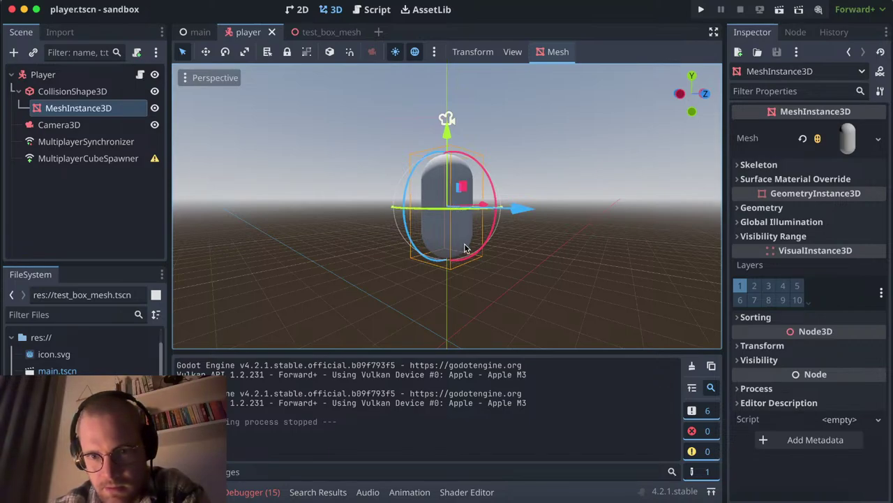
# Step: Orbit around the capsule, then view the test_box_mesh scene and return to main.tscn
pyautogui.scroll(5, 466, 248)
pyautogui.scroll(-2, 465, 248)
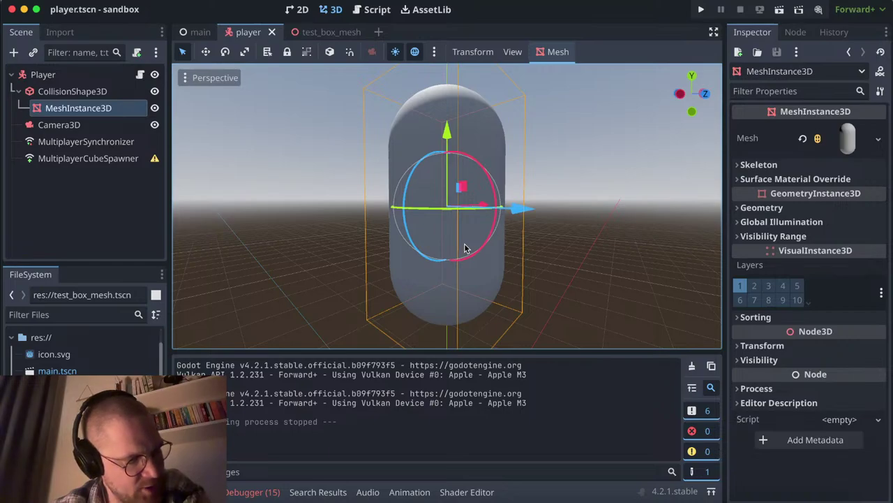
pyautogui.scroll(-5, 466, 248)
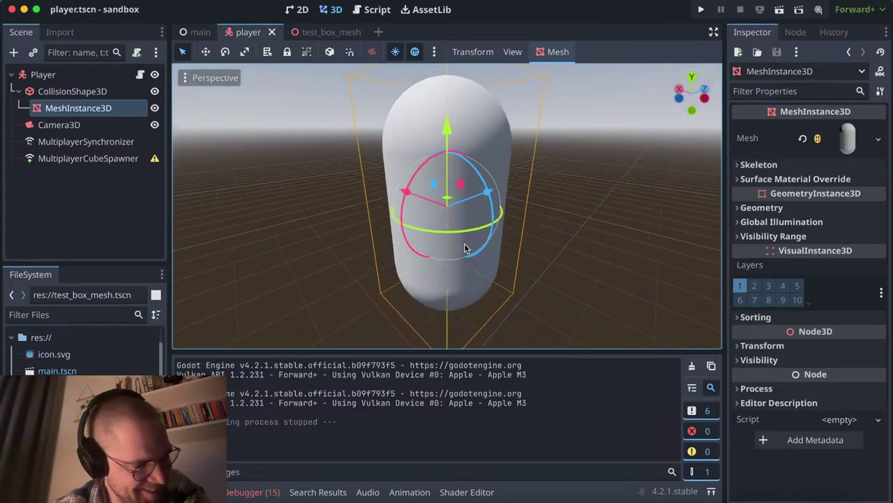
pyautogui.scroll(-2, 466, 249)
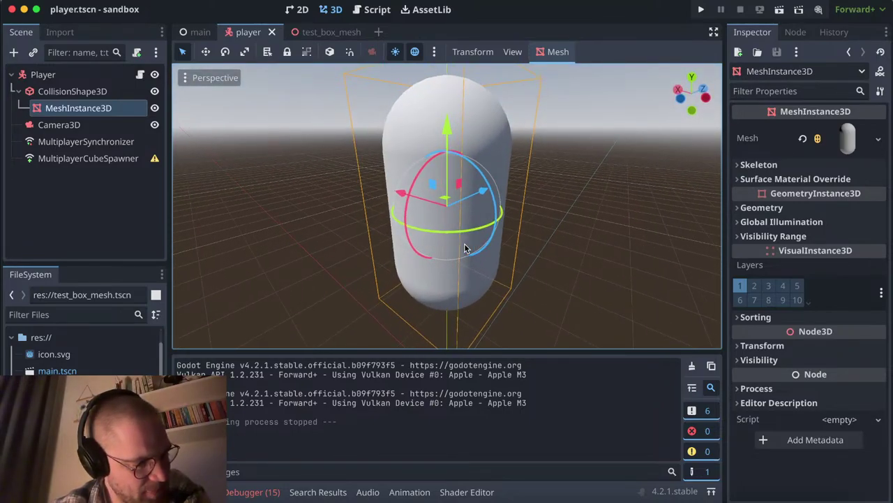
pyautogui.hscroll(2, 466, 248)
pyautogui.hscroll(2, 466, 248)
pyautogui.hscroll(2, 465, 248)
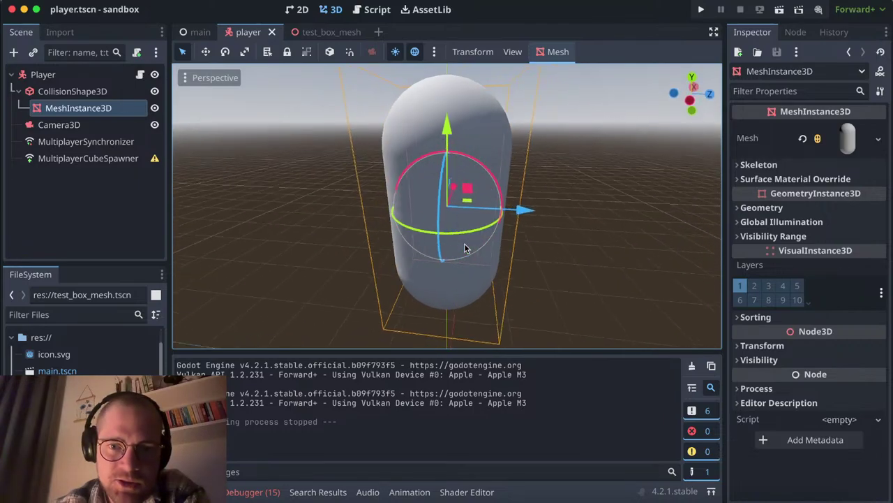
pyautogui.hscroll(2, 466, 249)
pyautogui.hscroll(2, 468, 248)
pyautogui.hscroll(1, 467, 248)
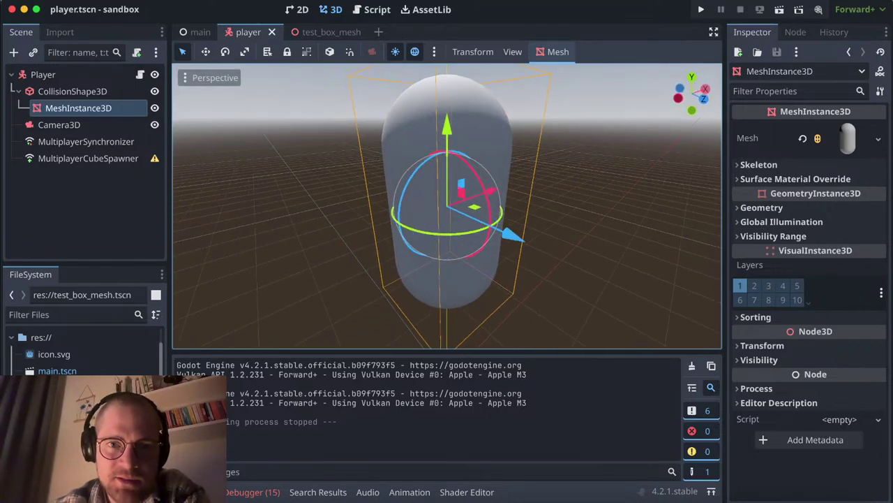
pyautogui.click(327, 35)
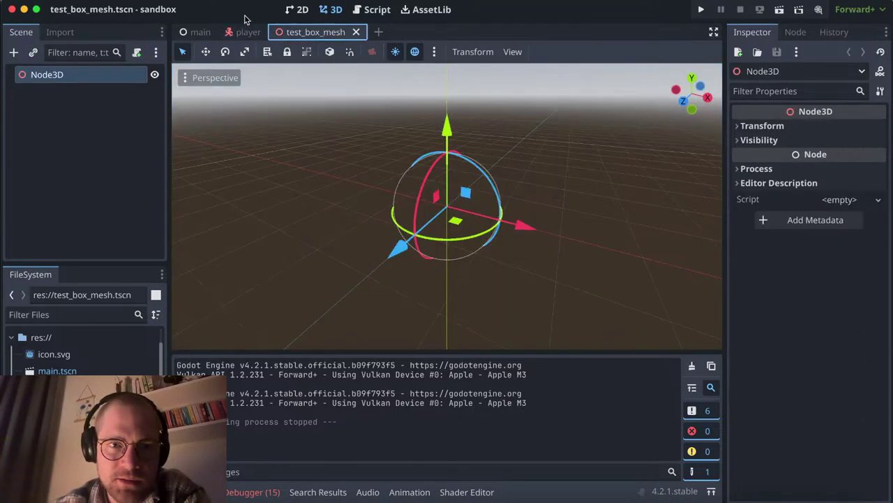
pyautogui.click(198, 32)
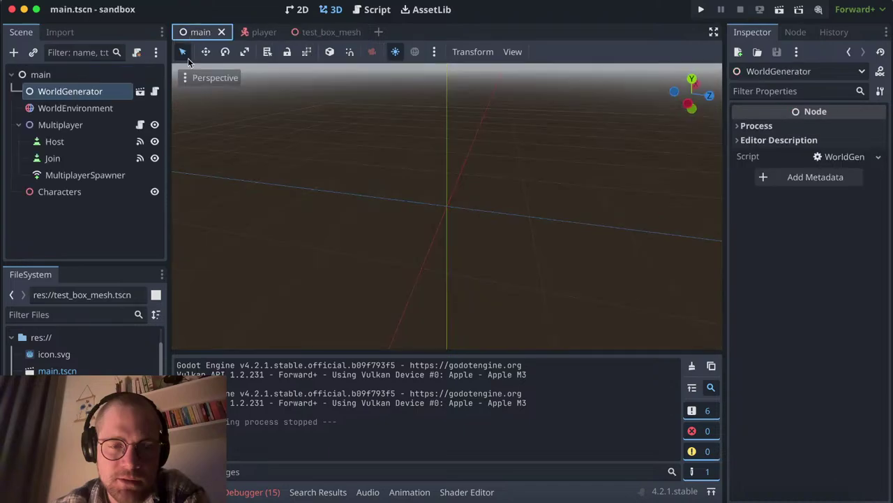
# Step: Select the WorldGenerator node and return to the Script editor, scrolling Player.gd to its build function
pyautogui.click(73, 203)
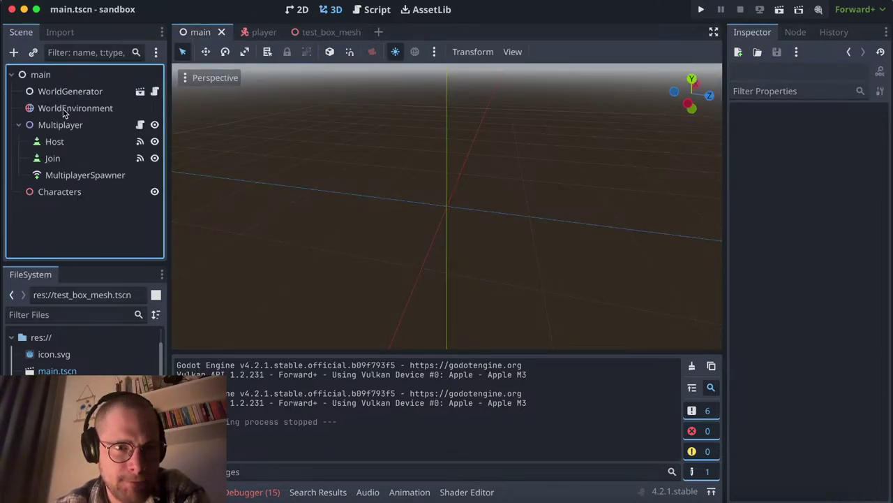
pyautogui.click(70, 91)
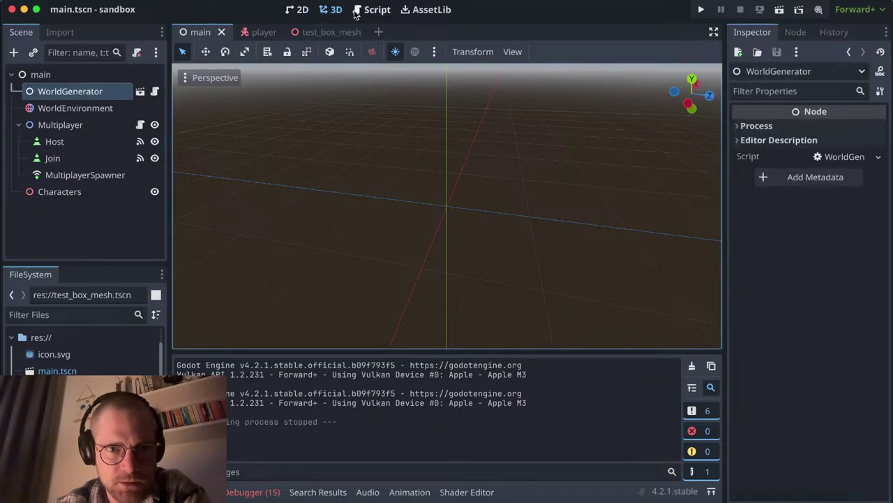
pyautogui.click(374, 13)
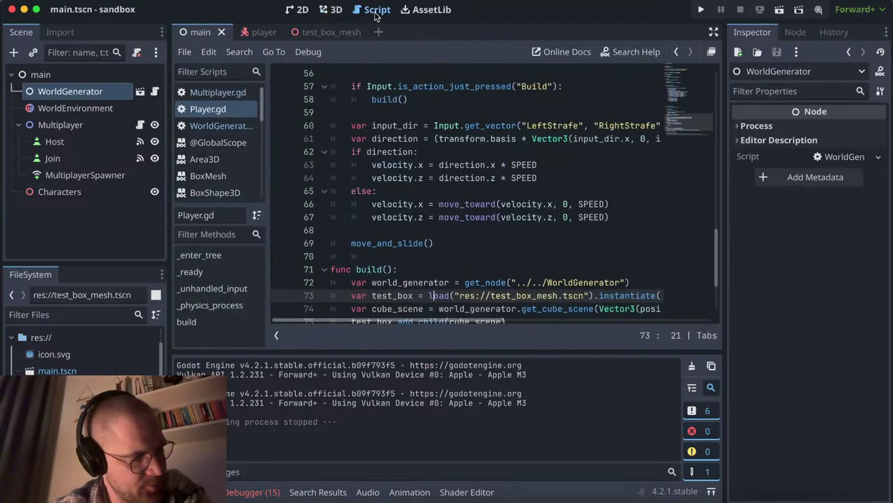
pyautogui.scroll(2, 467, 197)
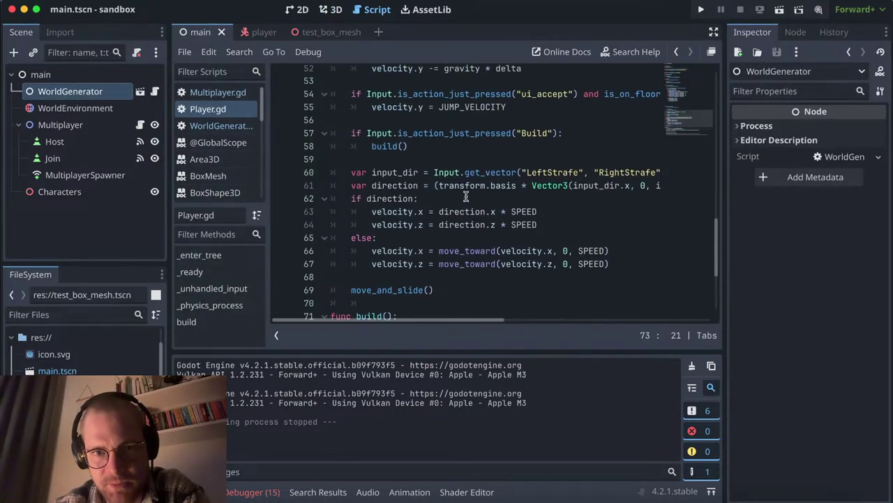
pyautogui.scroll(15, 466, 197)
pyautogui.scroll(-2, 448, 255)
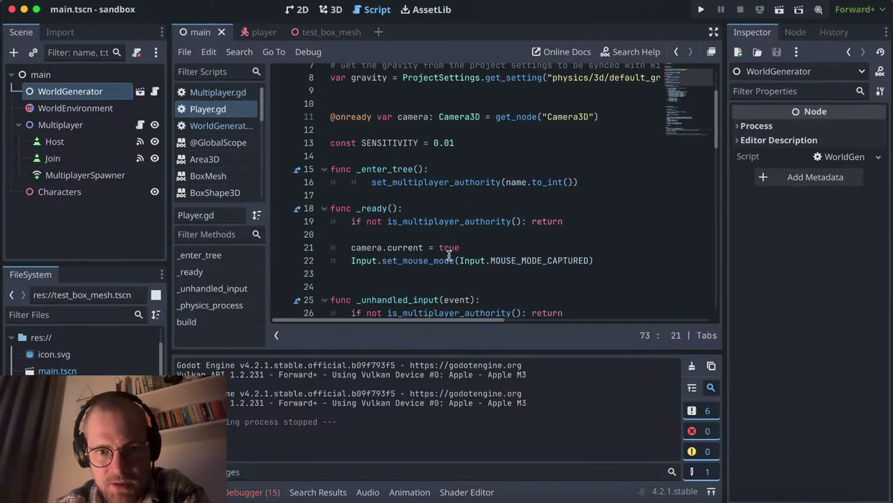
pyautogui.scroll(2, 449, 255)
pyautogui.scroll(-2, 448, 253)
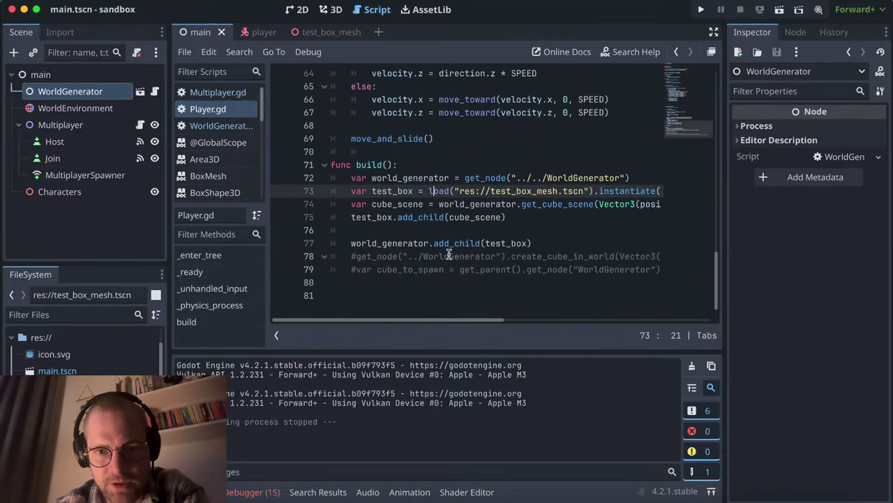
pyautogui.scroll(3, 449, 254)
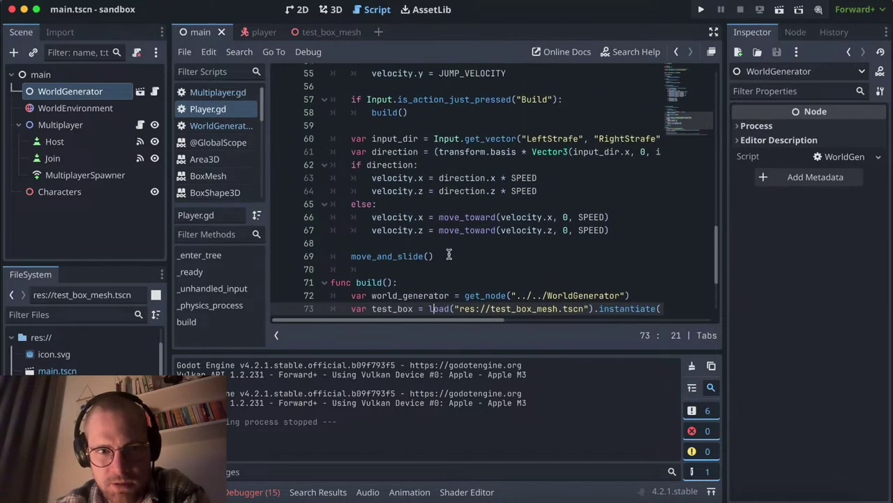
# Step: Open WorldGenerator.gd and review the player-count check code
pyautogui.click(222, 125)
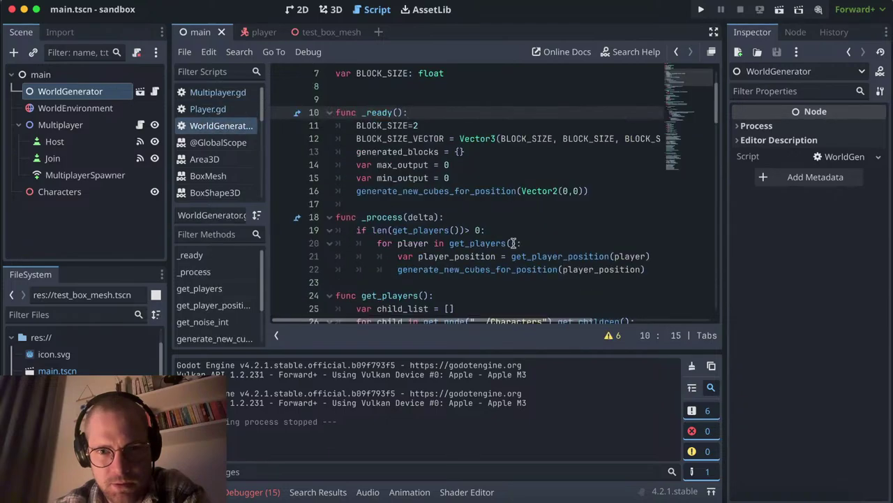
pyautogui.scroll(-4, 513, 243)
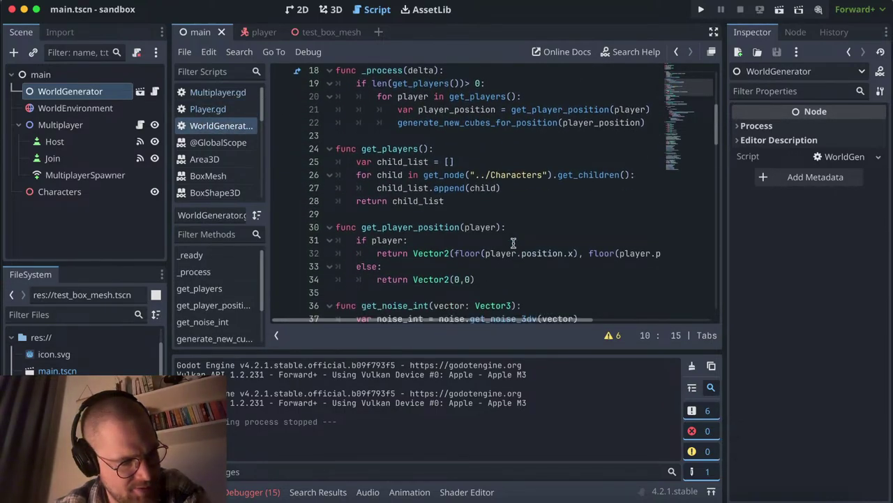
pyautogui.scroll(-1, 513, 243)
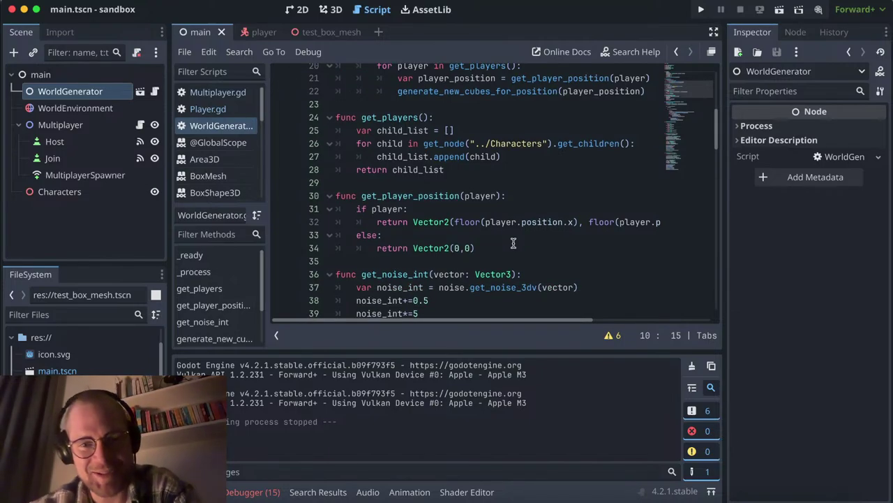
pyautogui.scroll(-1, 513, 243)
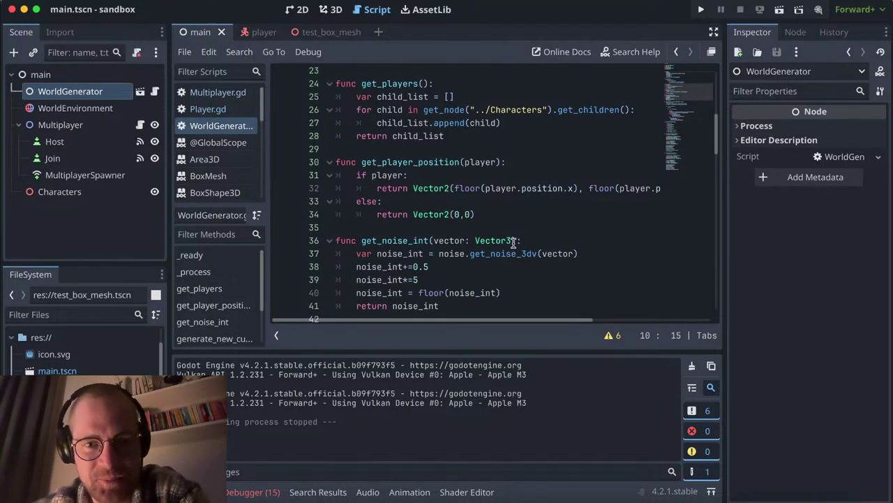
pyautogui.scroll(3, 513, 241)
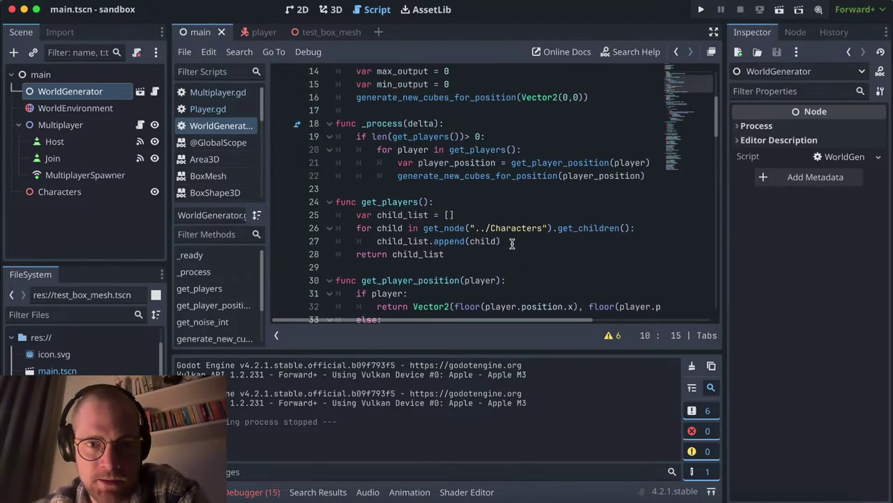
pyautogui.scroll(3, 513, 243)
pyautogui.click(500, 231)
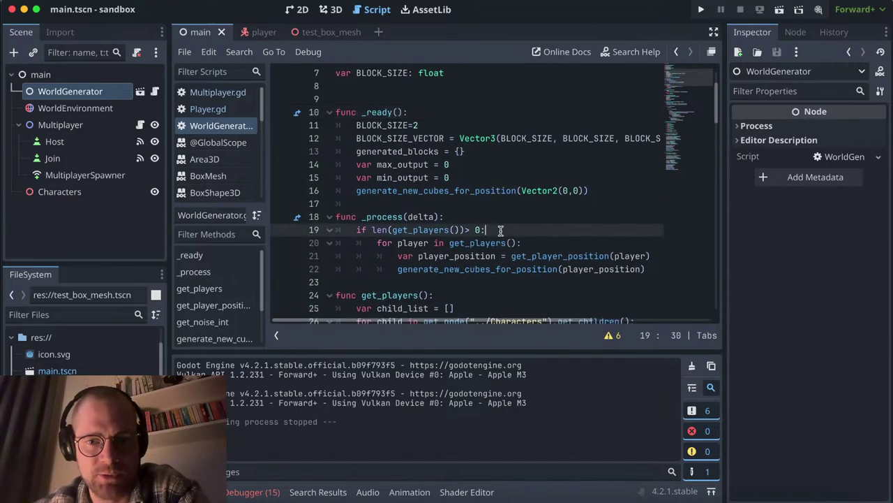
pyautogui.scroll(-3, 501, 230)
pyautogui.hscroll(2, 501, 230)
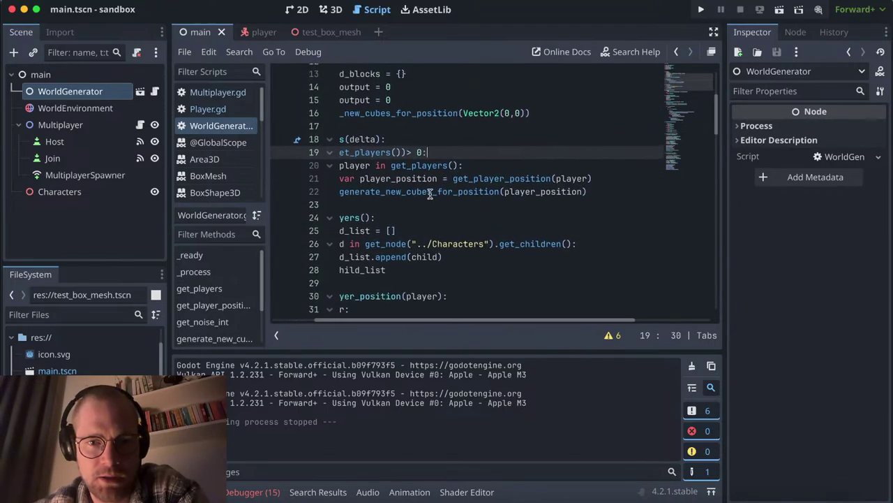
pyautogui.hscroll(-2, 430, 194)
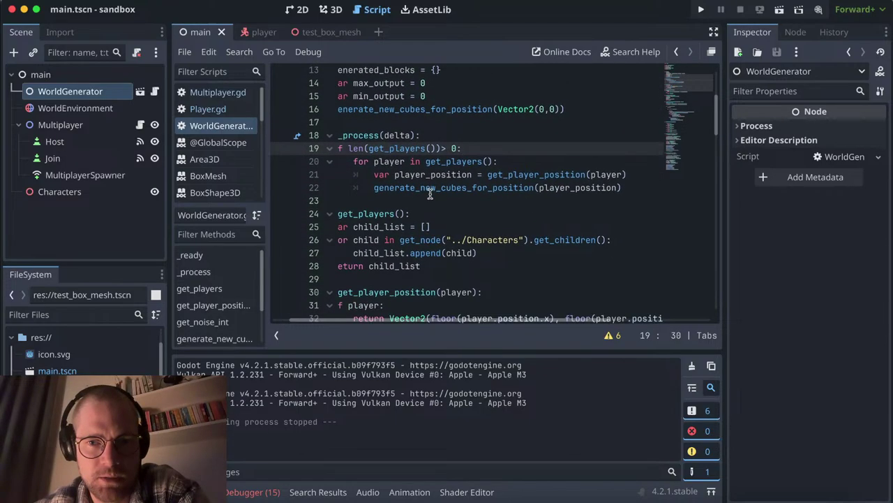
# Step: Delete the noise.set_noise_type(0) line from generate_new_cubes_for_position
pyautogui.click(582, 192)
pyautogui.scroll(-6, 518, 211)
pyautogui.scroll(-4, 519, 211)
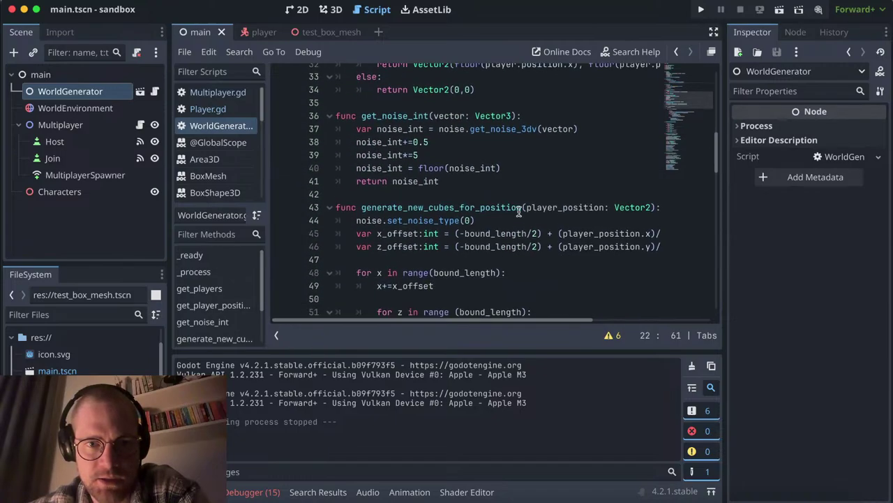
pyautogui.hscroll(2, 518, 212)
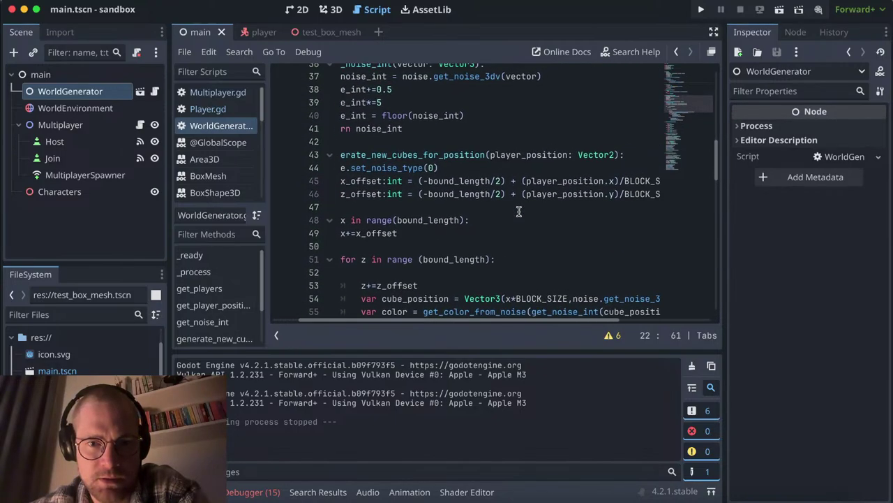
pyautogui.hscroll(-2, 519, 212)
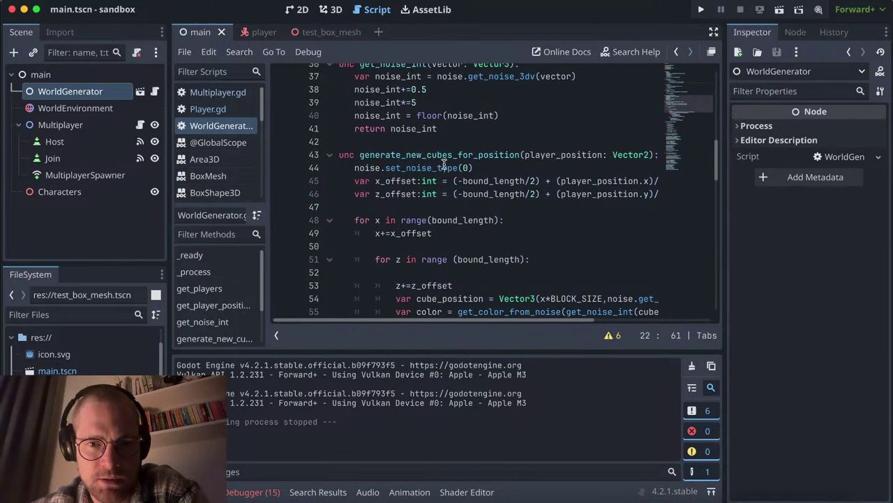
pyautogui.moveTo(355, 170); pyautogui.dragTo(490, 166)
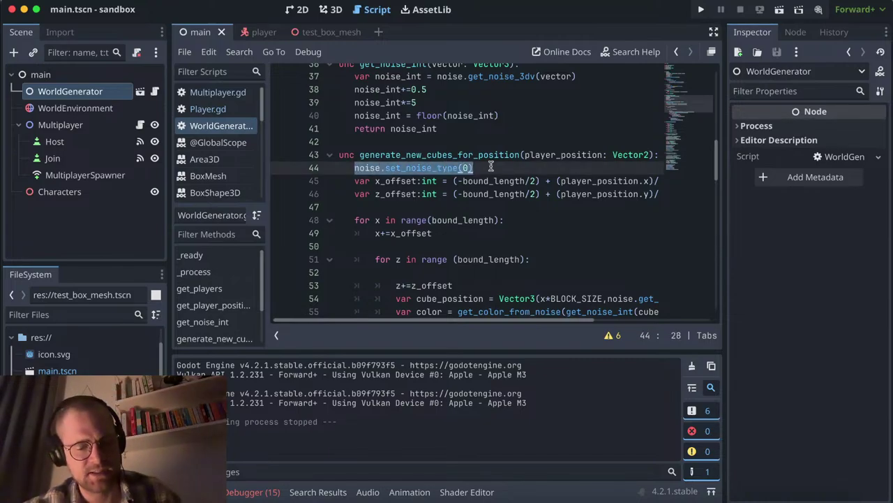
pyautogui.press('BackSpace')
pyautogui.press('BackSpace')
pyautogui.press('BackSpace')
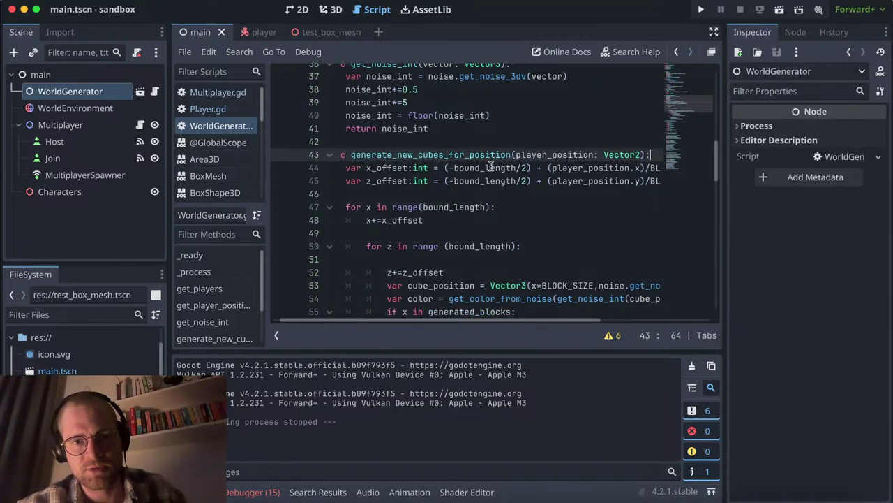
pyautogui.scroll(2, 490, 166)
pyautogui.scroll(2, 490, 166)
pyautogui.scroll(5, 490, 166)
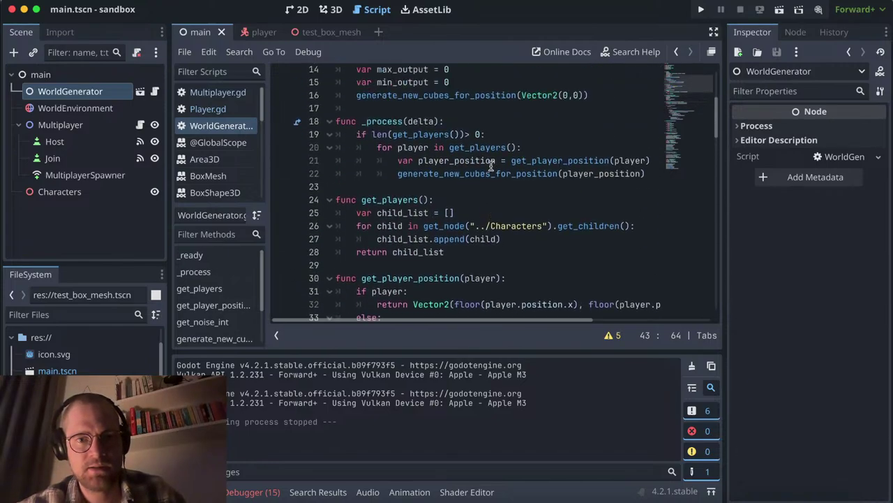
pyautogui.scroll(4, 491, 166)
pyautogui.scroll(1, 490, 166)
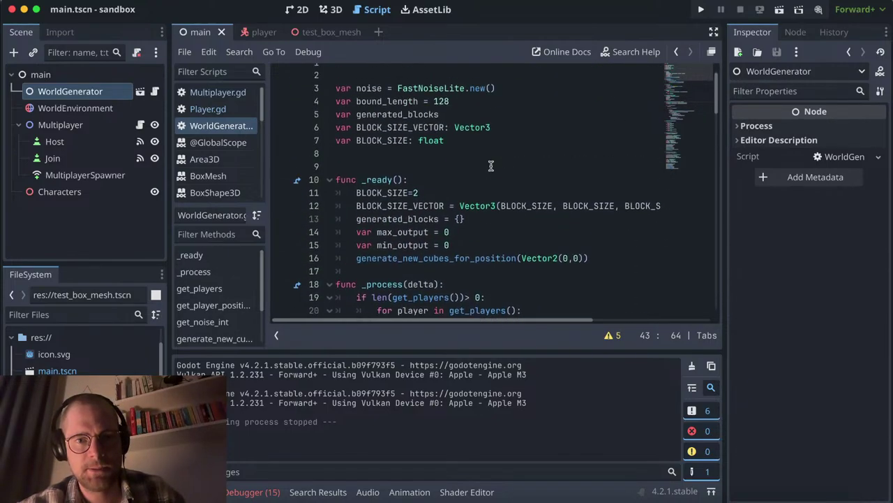
# Step: Place the caret on the blank line above _ready and switch to Chrome
pyautogui.click(426, 169)
pyautogui.scroll(-2, 426, 169)
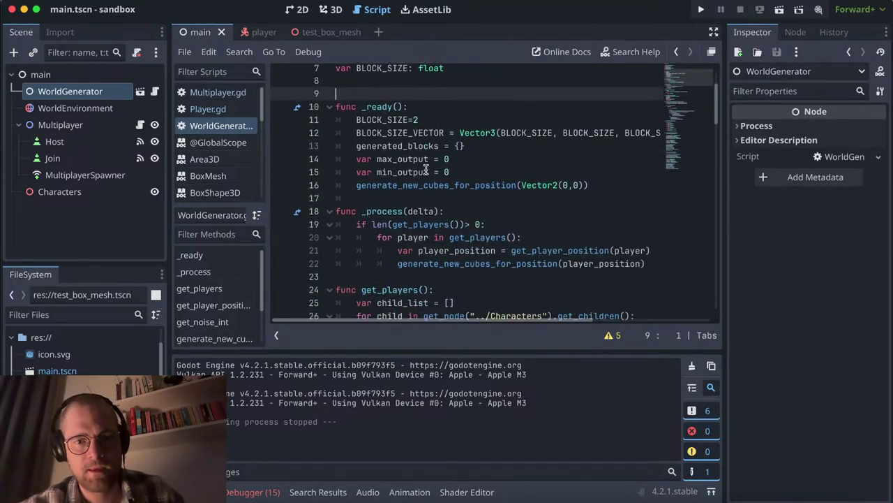
pyautogui.scroll(-4, 426, 169)
pyautogui.scroll(-1, 426, 169)
pyautogui.scroll(3, 426, 168)
pyautogui.press('super+Tab')
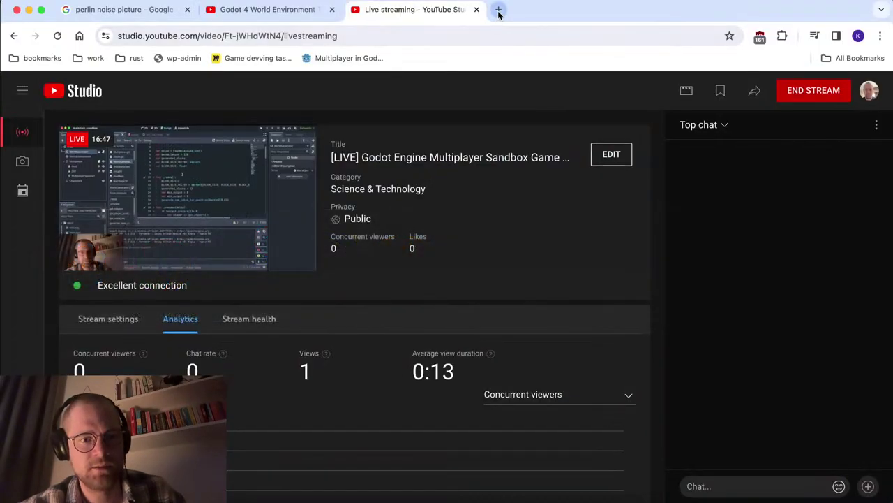
# Step: Google 'before _ready in godot' in a new Chrome tab and scroll the results
pyautogui.click(499, 11)
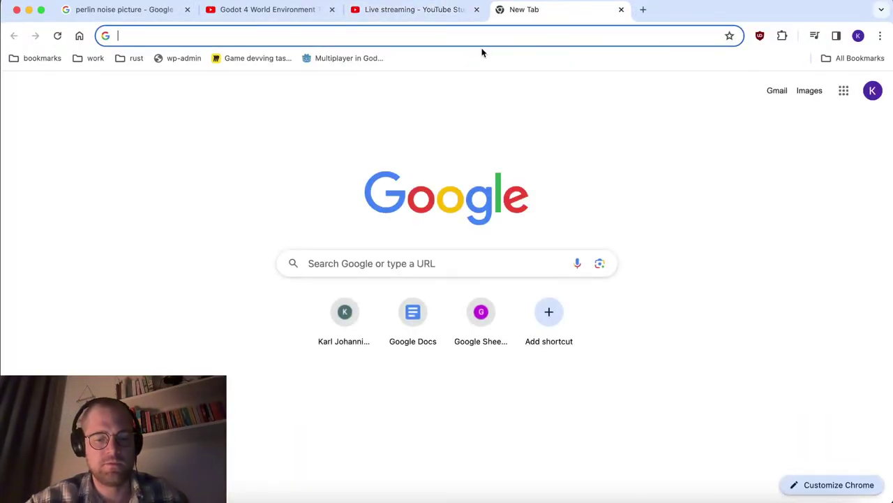
pyautogui.write('before _rea')
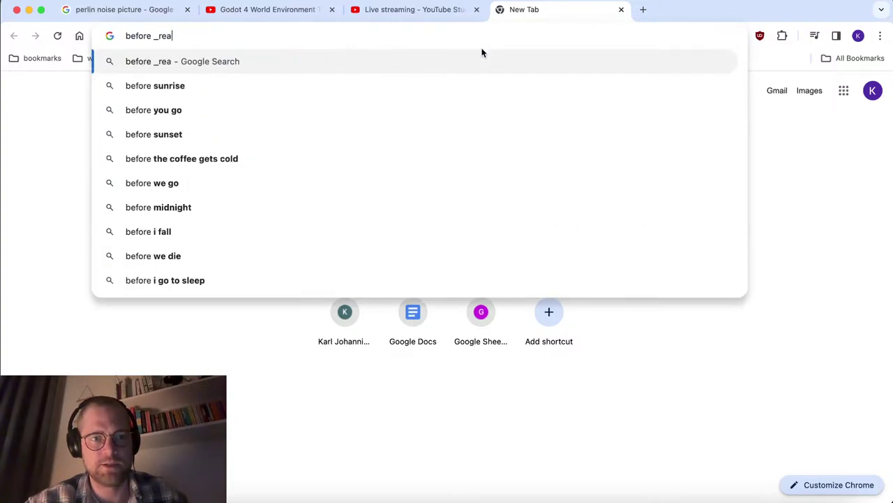
pyautogui.write('dy in godot')
pyautogui.press('Return')
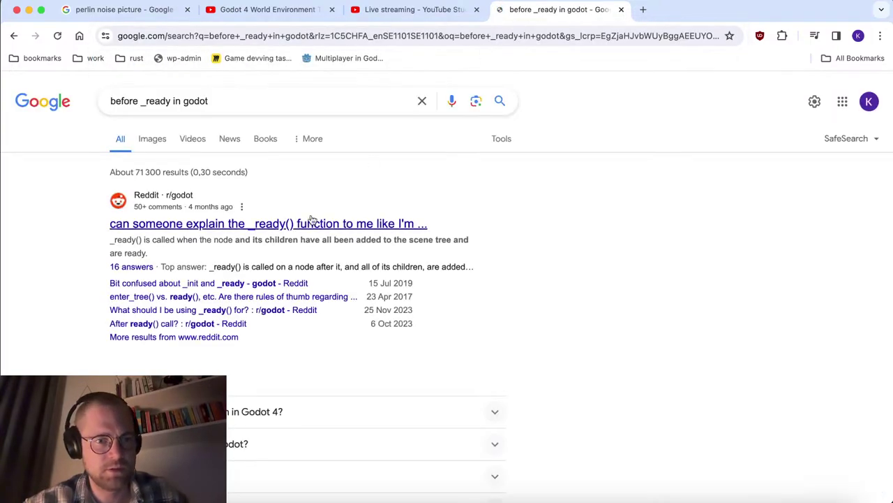
pyautogui.scroll(-5, 293, 232)
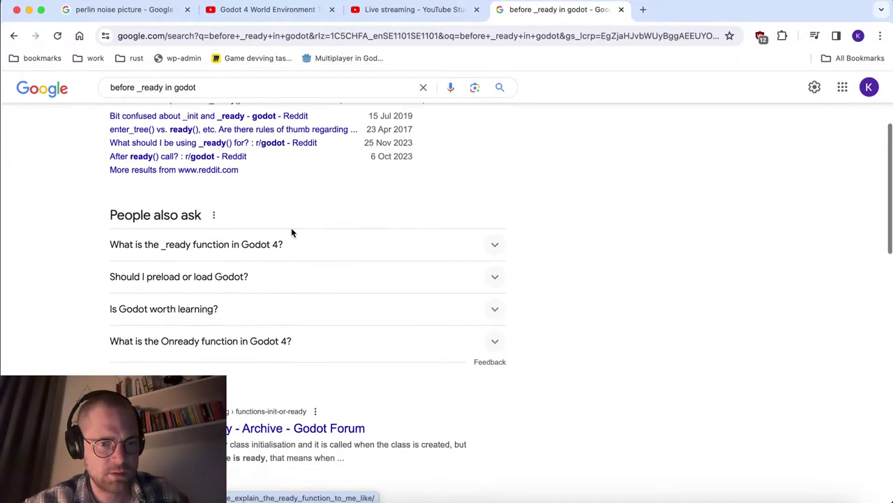
# Step: Add func enter_tree(): above _ready with the body noise.set_noise_type(0)
pyautogui.press('super+Tab')
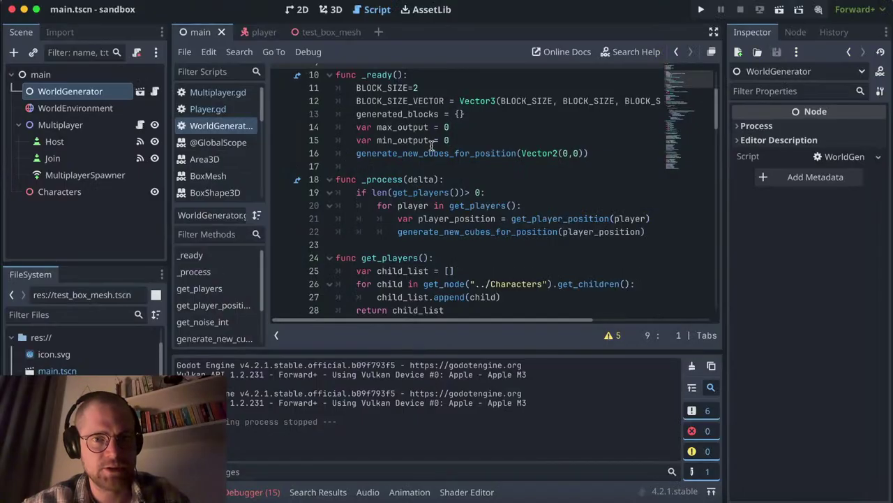
pyautogui.scroll(3, 443, 174)
pyautogui.write('func')
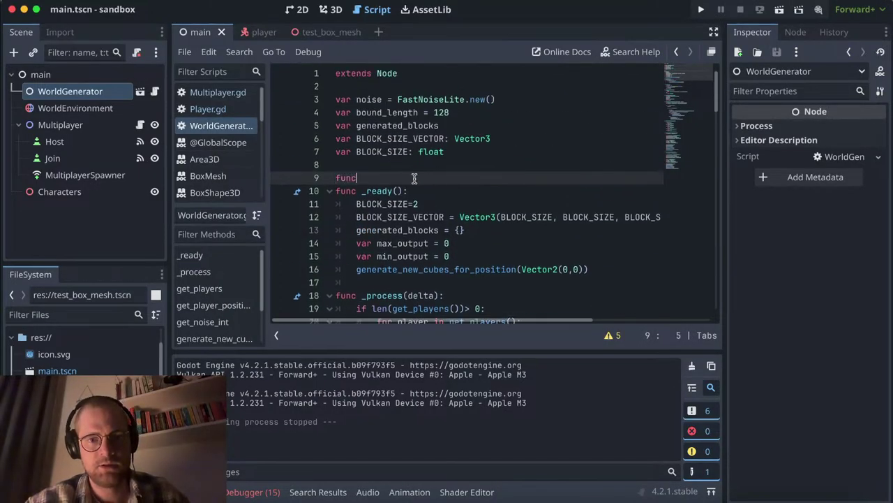
pyautogui.write(' enter_tree')
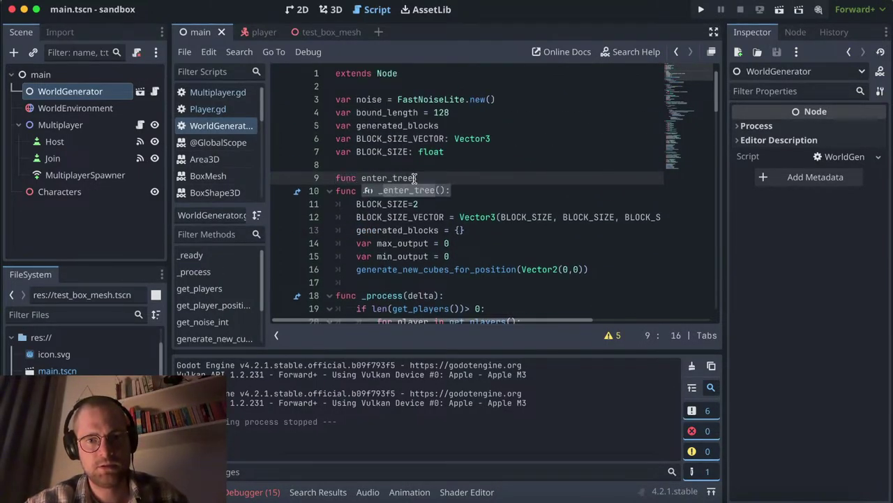
pyautogui.write('():')
pyautogui.press('Return')
pyautogui.write('noise.set_noise_type(0)')
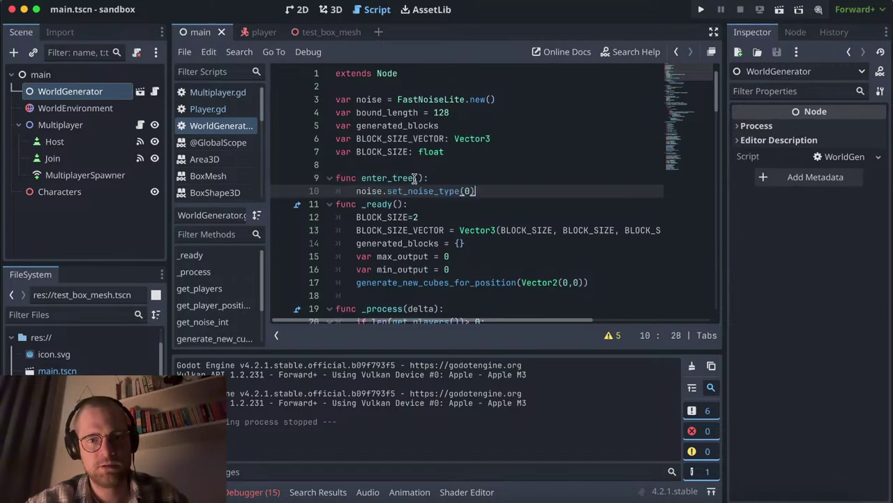
pyautogui.press('Return')
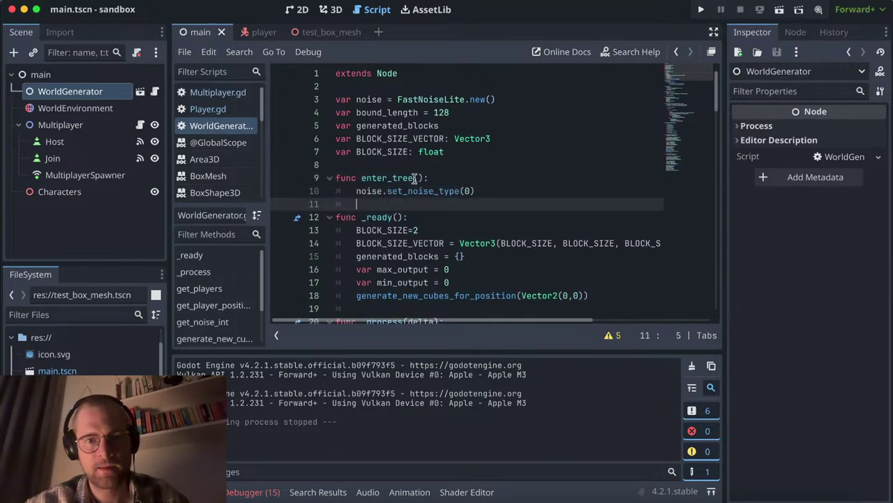
pyautogui.scroll(-10, 414, 179)
pyautogui.scroll(3, 415, 179)
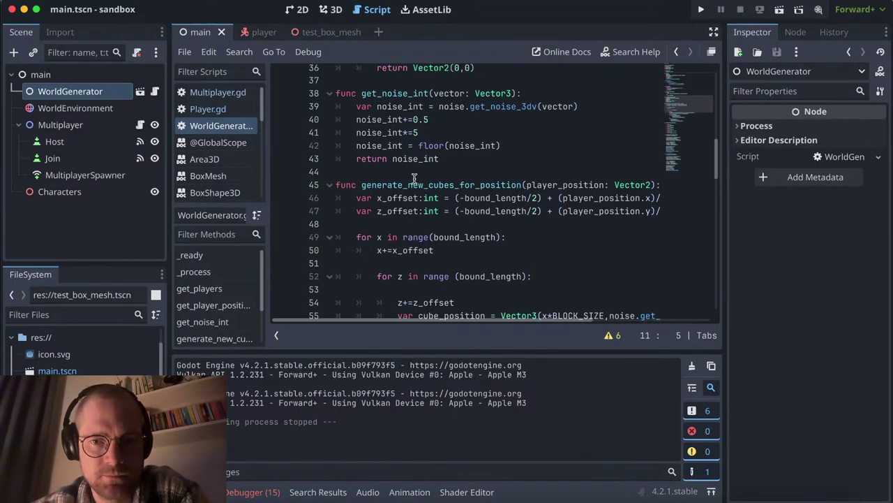
pyautogui.scroll(-3, 415, 179)
pyautogui.hscroll(1, 415, 179)
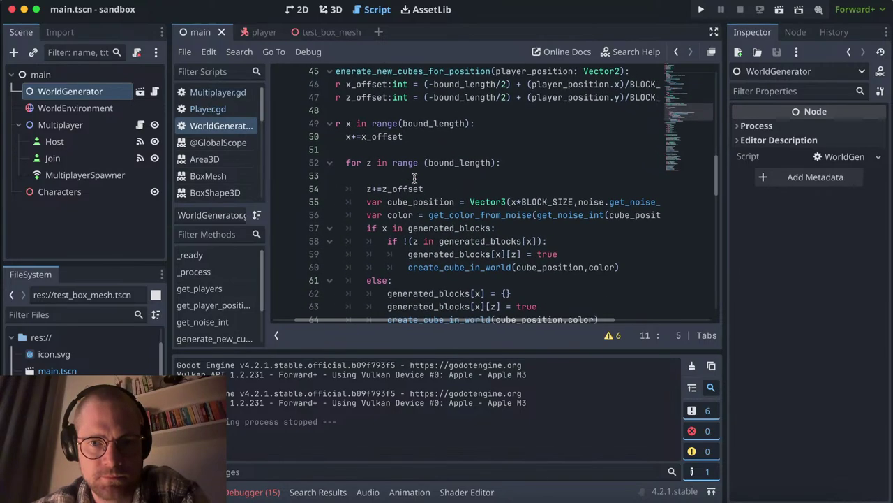
pyautogui.scroll(-1, 415, 179)
pyautogui.hscroll(1, 415, 179)
pyautogui.hscroll(1, 414, 179)
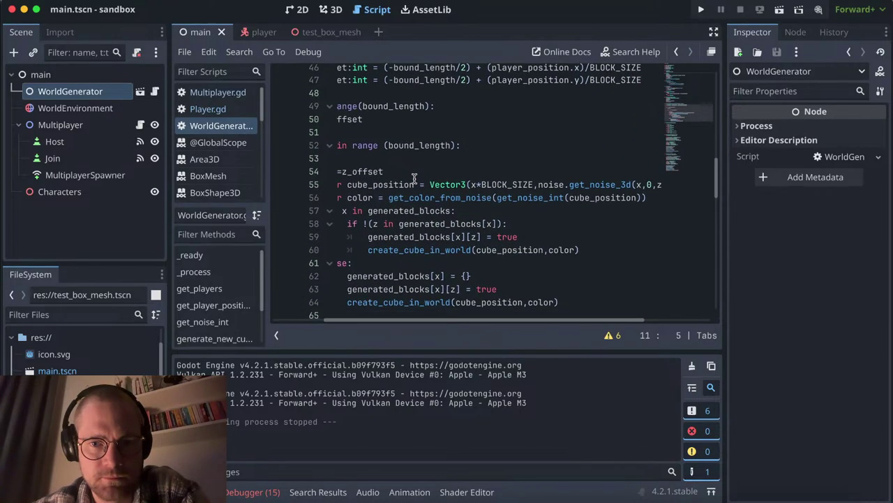
pyautogui.hscroll(2, 471, 184)
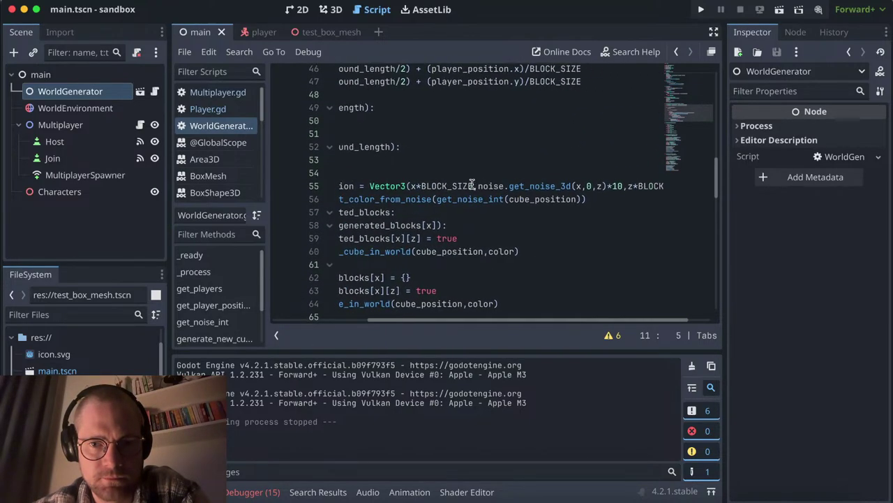
pyautogui.hscroll(1, 471, 184)
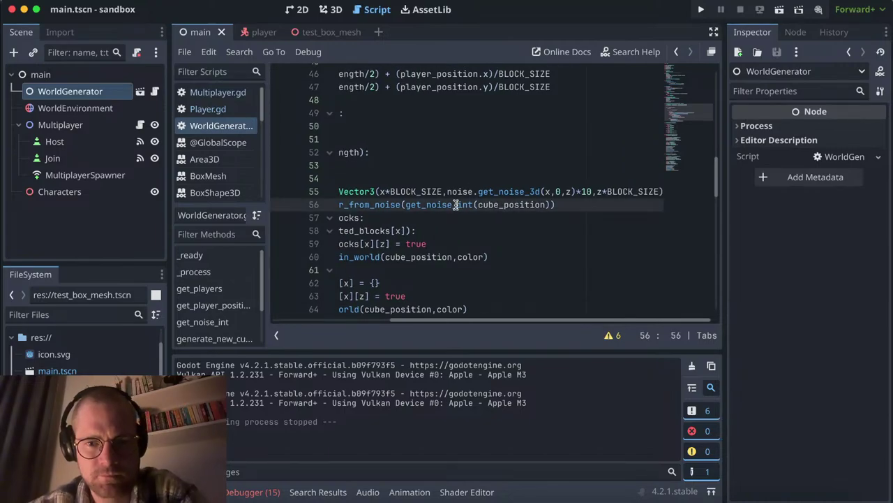
pyautogui.keyDown('super'); pyautogui.click(454, 204); pyautogui.keyUp('super')
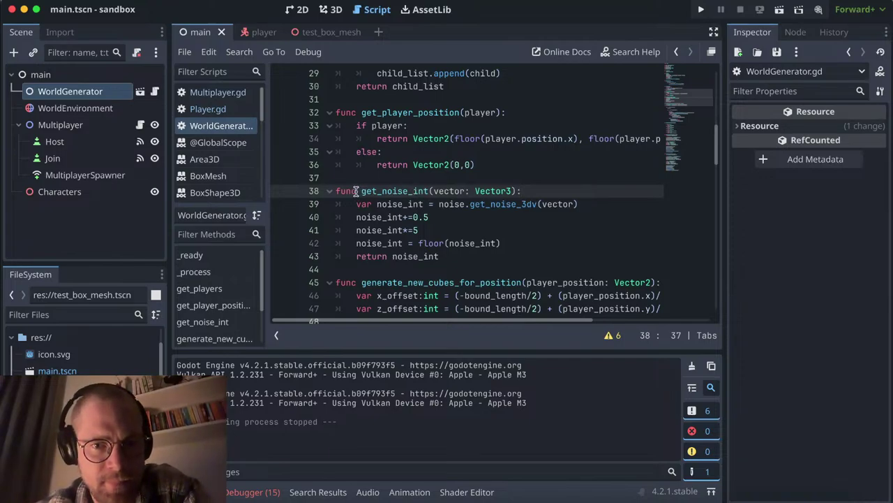
pyautogui.moveTo(357, 217)
pyautogui.mouseDown()
pyautogui.moveTo(436, 217)
pyautogui.moveTo(438, 230)
pyautogui.mouseUp()
pyautogui.click(438, 230)
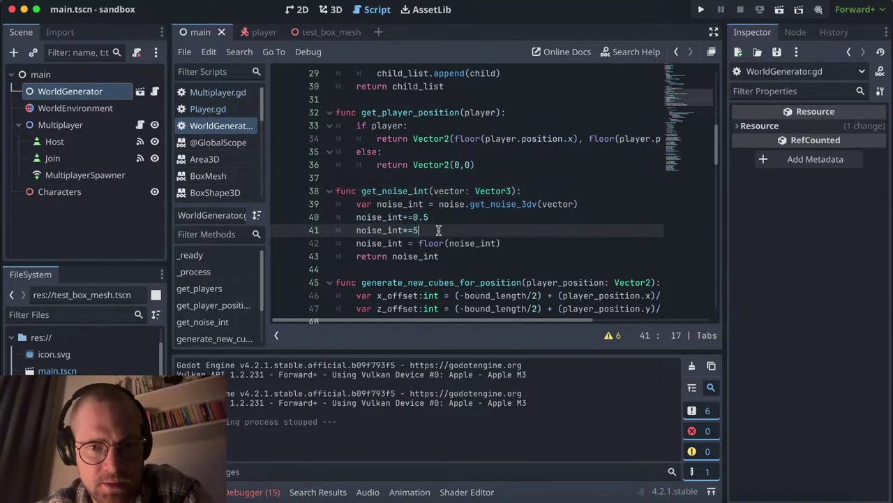
pyautogui.click(454, 253)
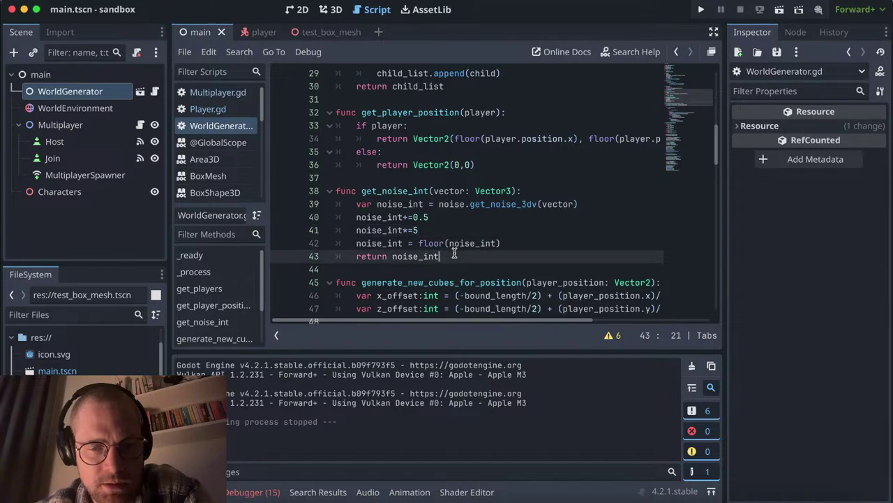
pyautogui.click(441, 248)
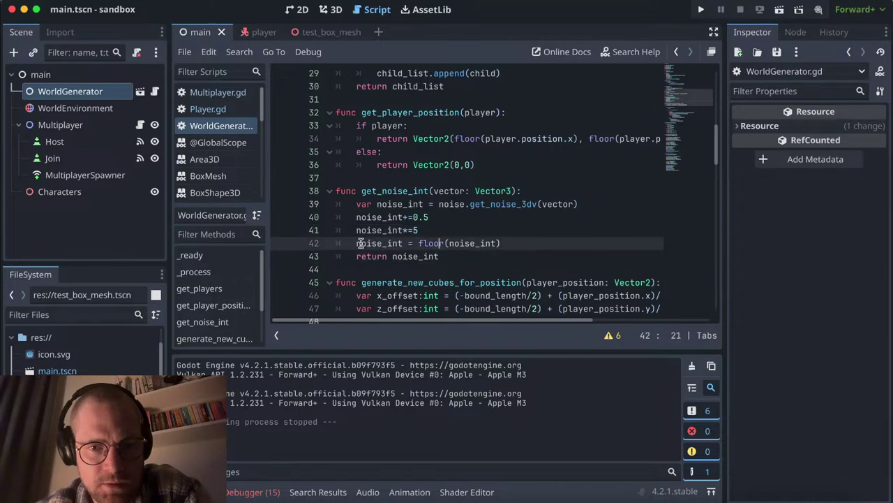
pyautogui.moveTo(357, 243); pyautogui.dragTo(465, 256)
pyautogui.click(465, 256)
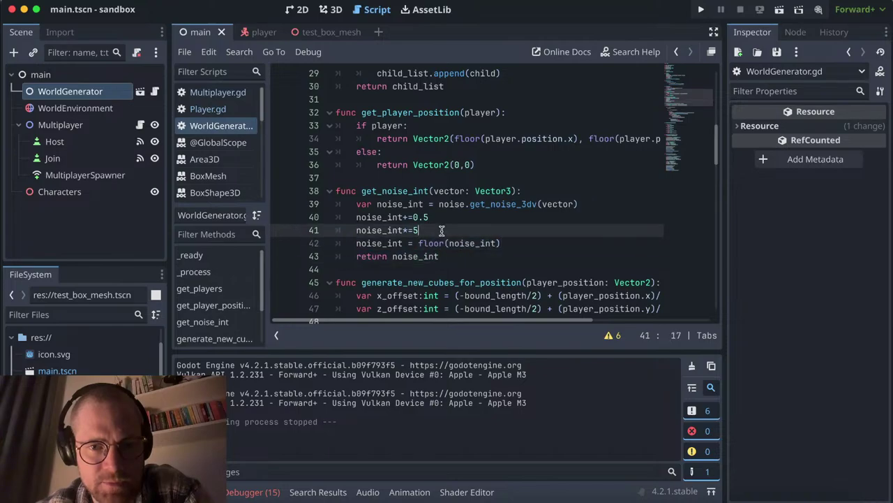
pyautogui.moveTo(439, 230); pyautogui.dragTo(358, 217)
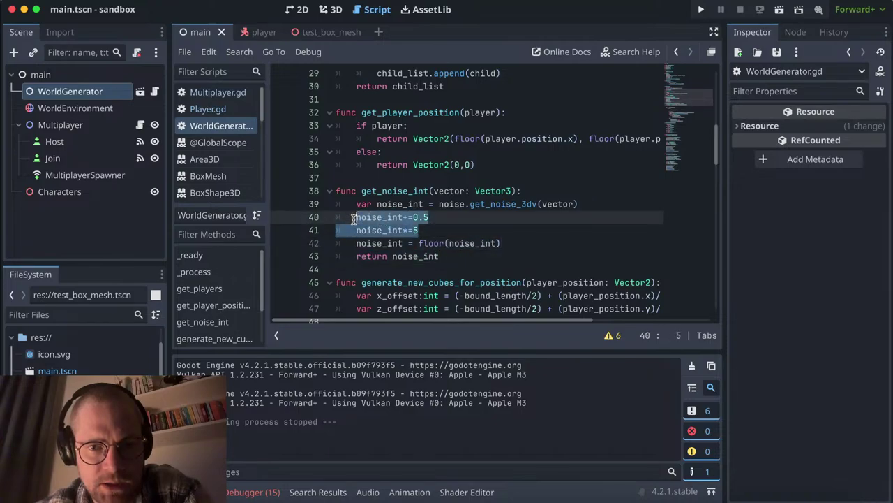
pyautogui.moveTo(353, 220); pyautogui.dragTo(358, 205)
pyautogui.press('super+c')
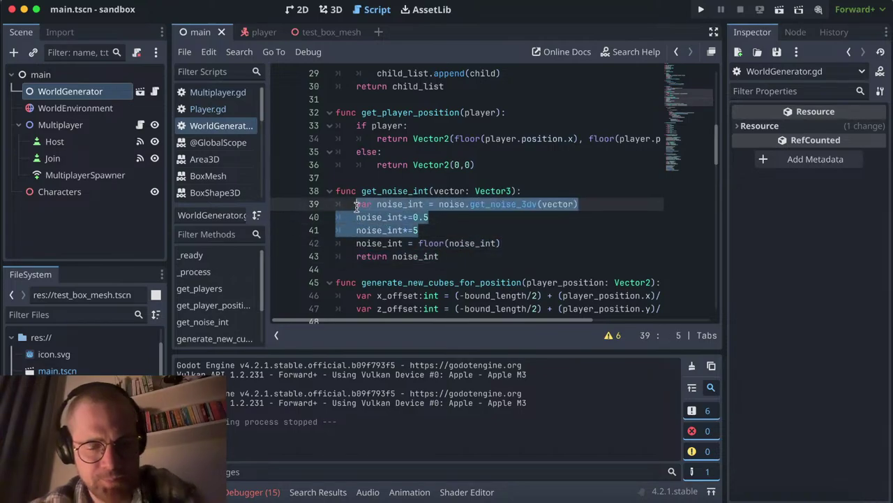
pyautogui.click(378, 269)
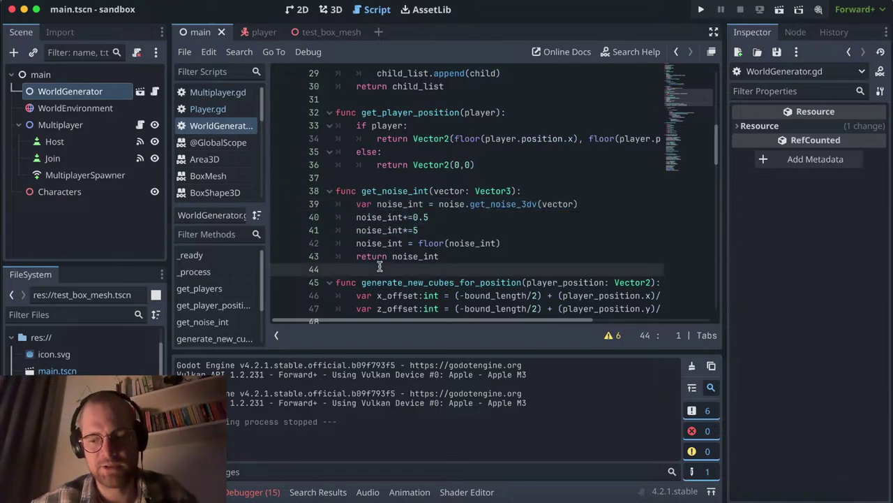
# Step: Declare func get_noise_float(vector: Vector3) below get_noise_int and paste the noise calculation lines into it
pyautogui.press('Return')
pyautogui.click(380, 267)
pyautogui.press('Return')
pyautogui.write('f')
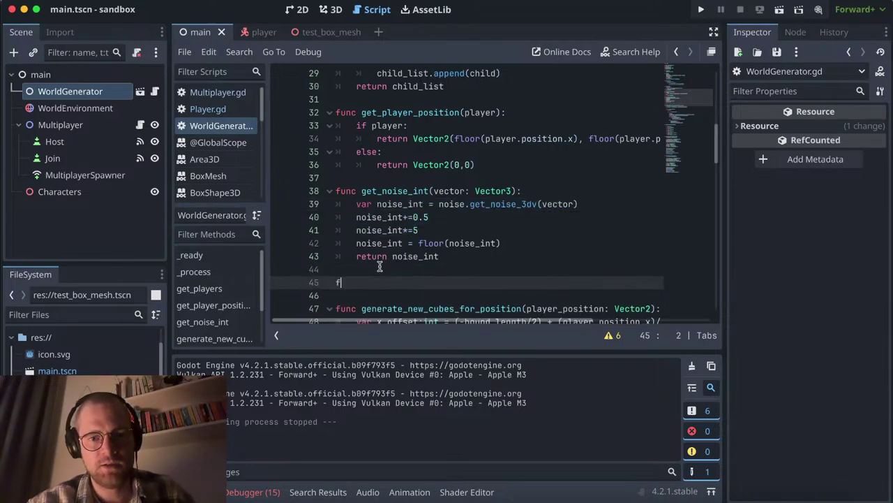
pyautogui.write('unc get_noise')
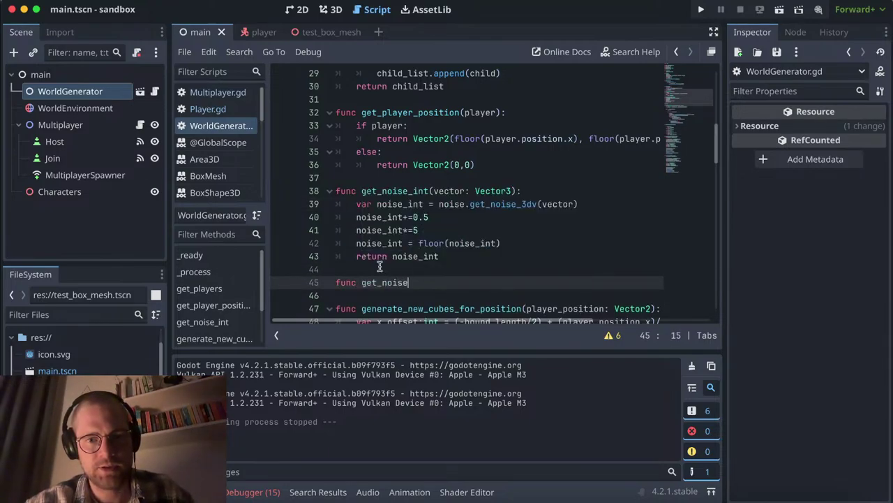
pyautogui.write('_f')
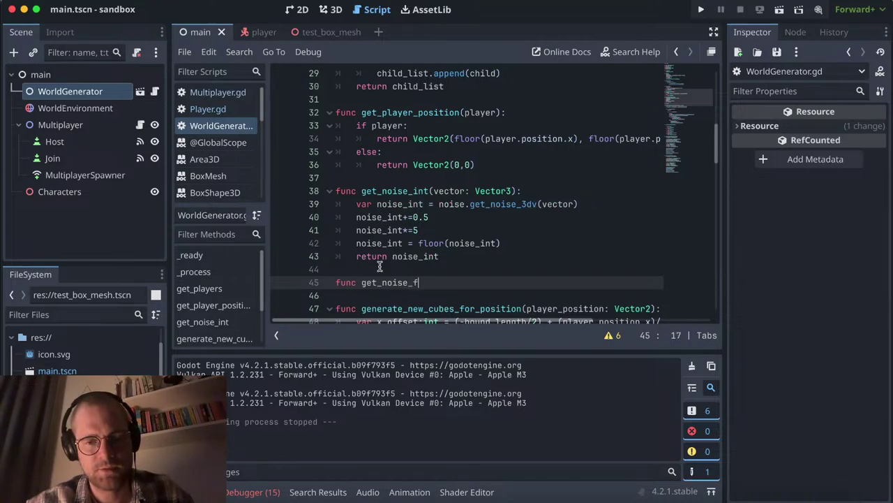
pyautogui.write('loat')
pyautogui.write('(vector:')
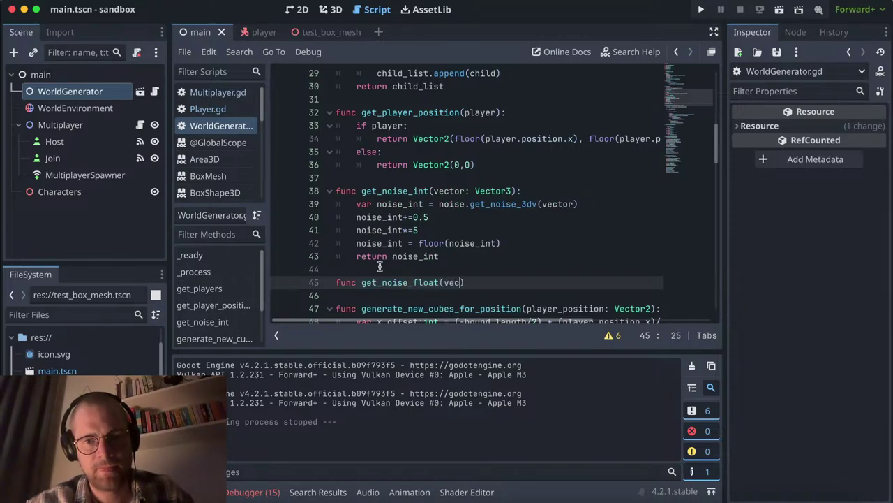
pyautogui.write(' Vector')
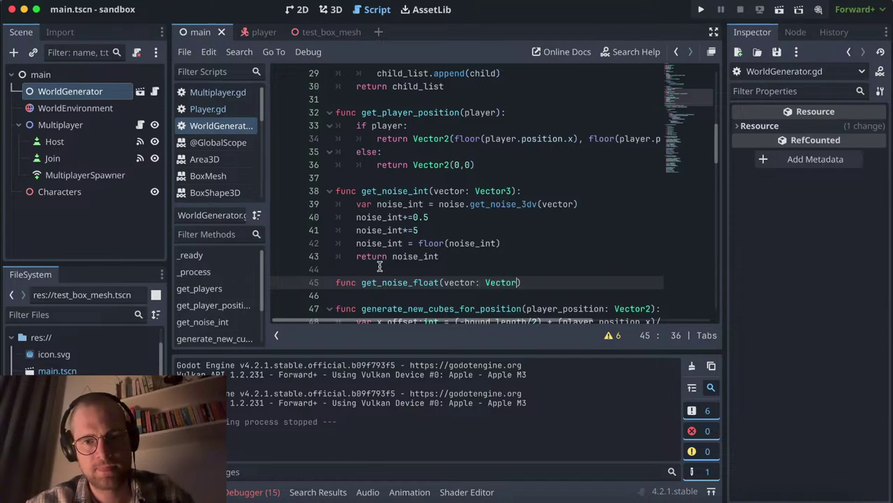
pyautogui.write('3)')
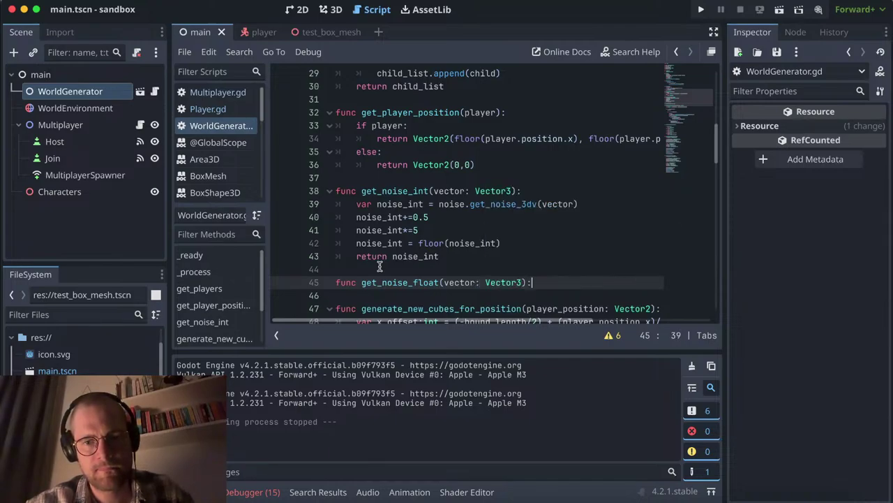
pyautogui.press('Return')
pyautogui.press('super+v')
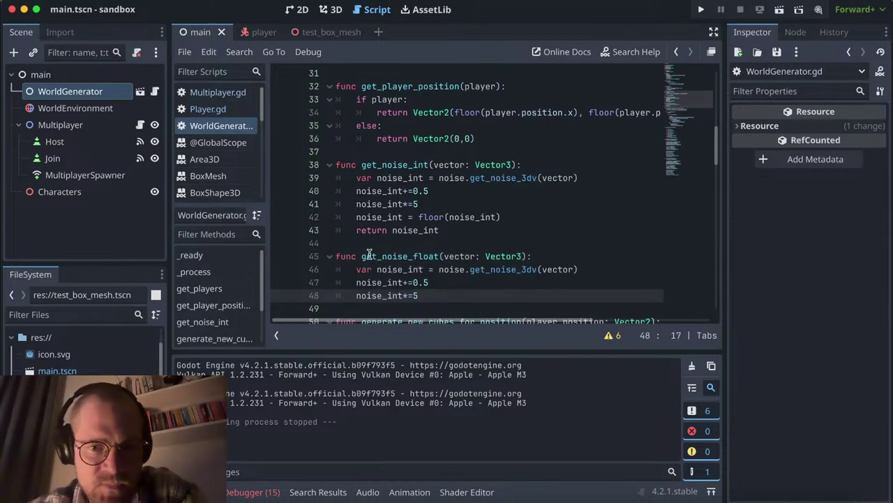
pyautogui.scroll(-1, 402, 266)
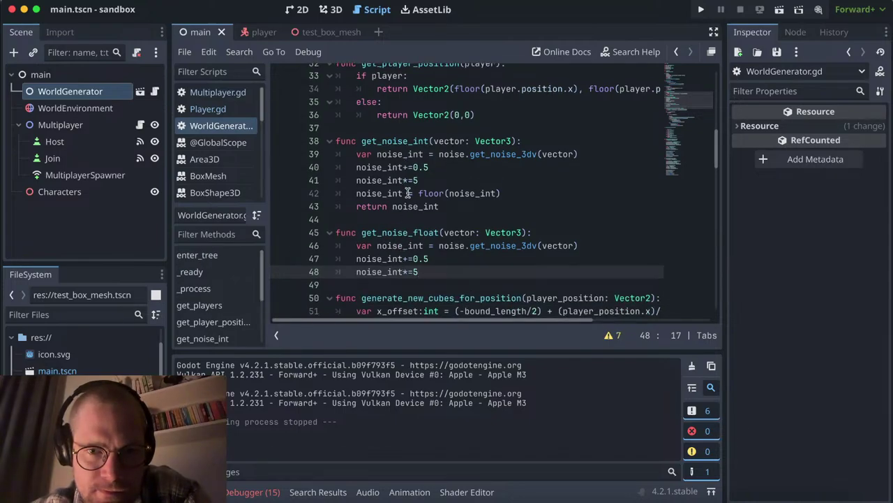
pyautogui.scroll(-2, 408, 194)
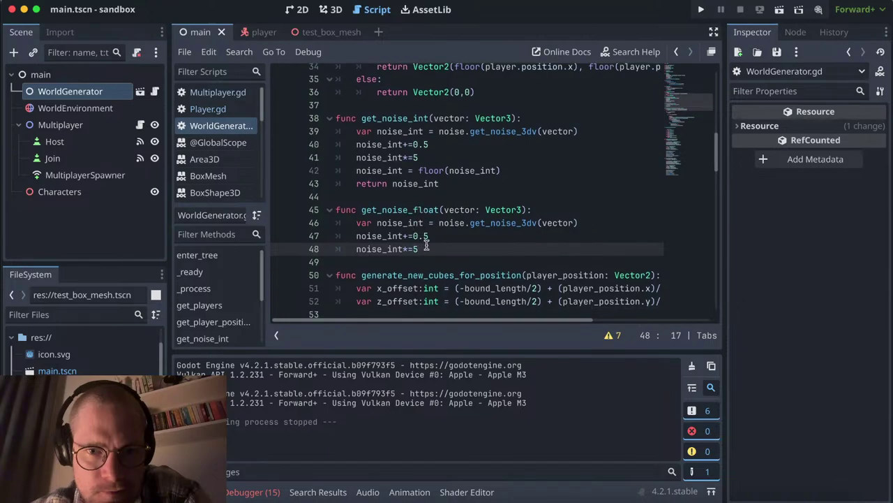
# Step: Add 'return noise_float' and rename every noise_int in the new function to noise_float
pyautogui.press('Return')
pyautogui.write('return ')
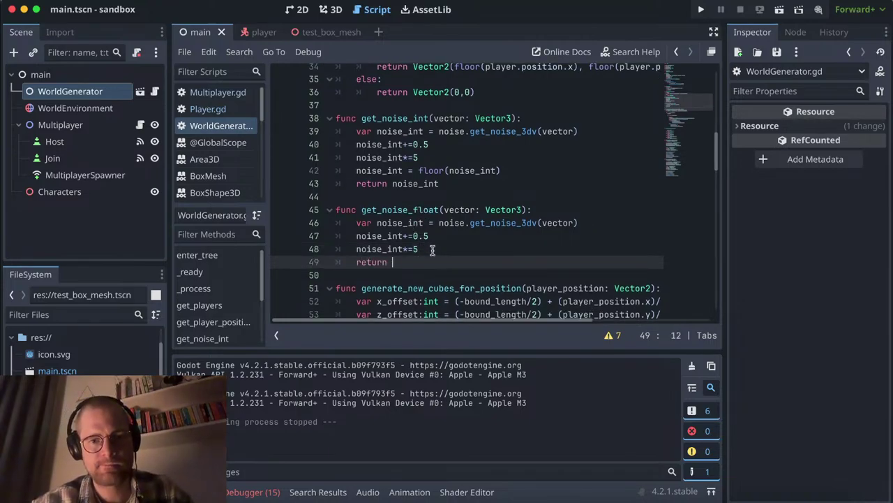
pyautogui.write('noise_float')
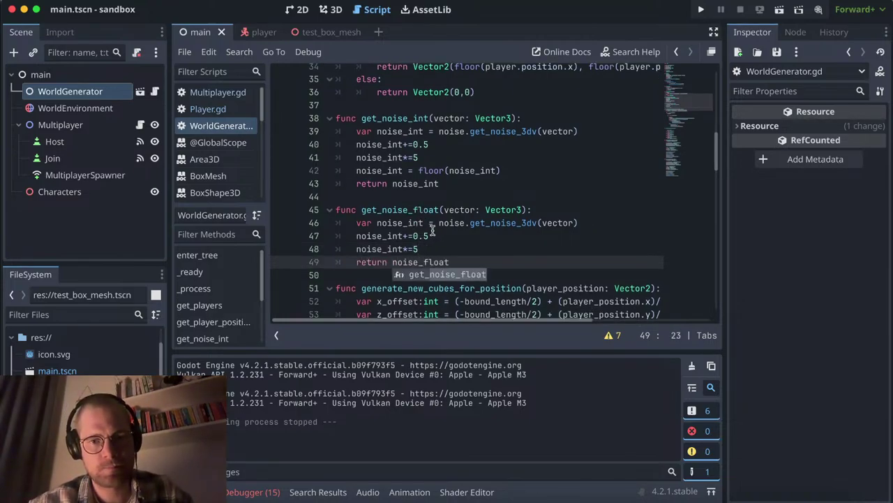
pyautogui.doubleClick(401, 222)
pyautogui.press('super+d')
pyautogui.press('super+d')
pyautogui.write('nois')
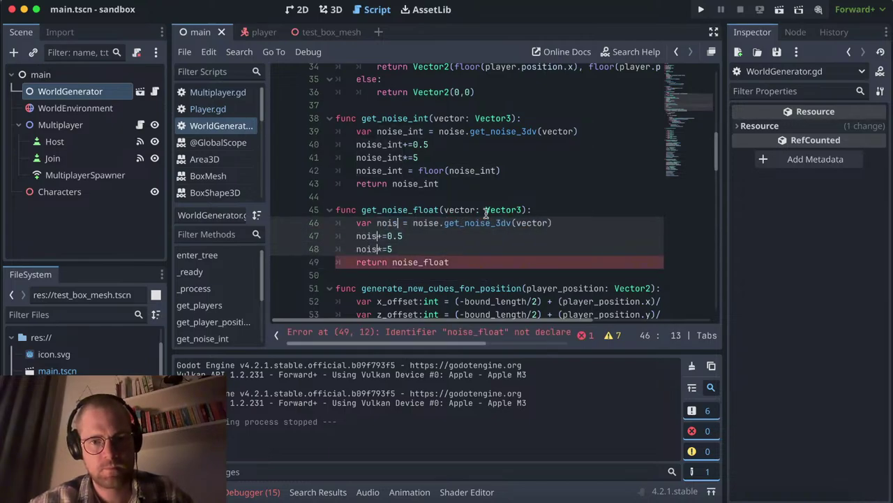
pyautogui.write('e_float')
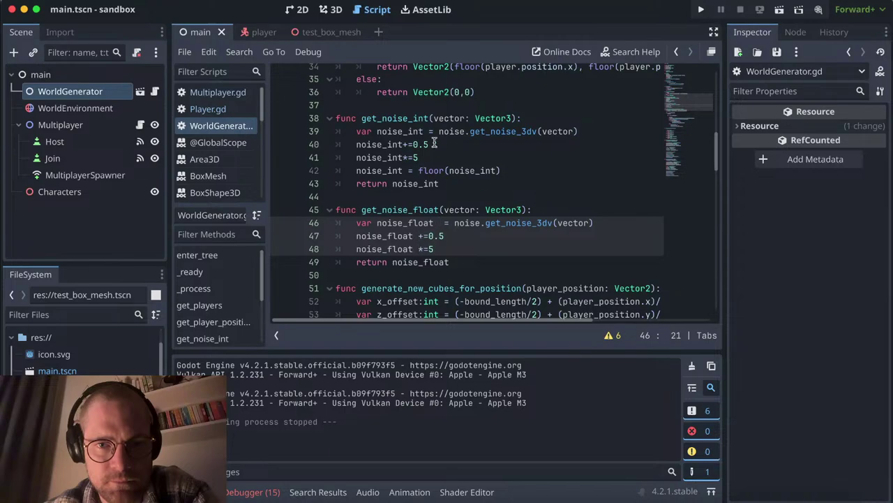
pyautogui.scroll(1, 434, 142)
# Step: Replace get_noise_int's noise, offset and scale lines with var noise_int = get_noise_float(vector: Vector3)
pyautogui.click(486, 174)
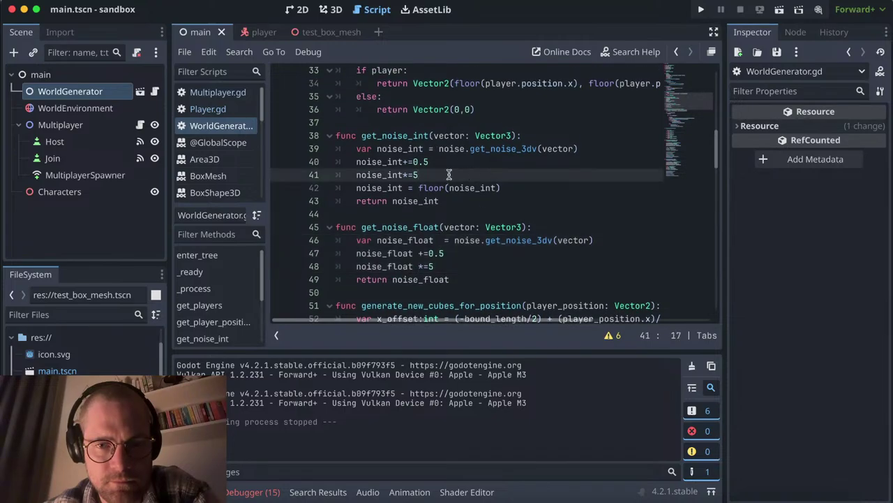
pyautogui.moveTo(429, 175); pyautogui.dragTo(358, 153)
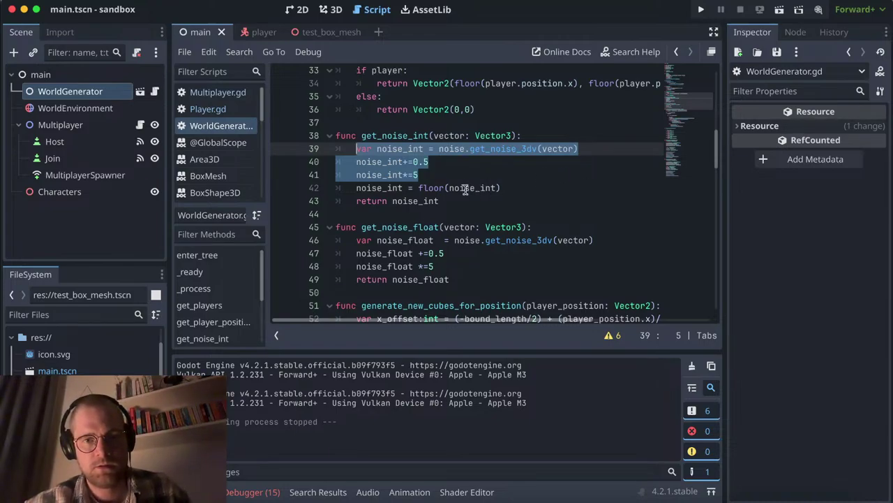
pyautogui.write('var noise_int = ')
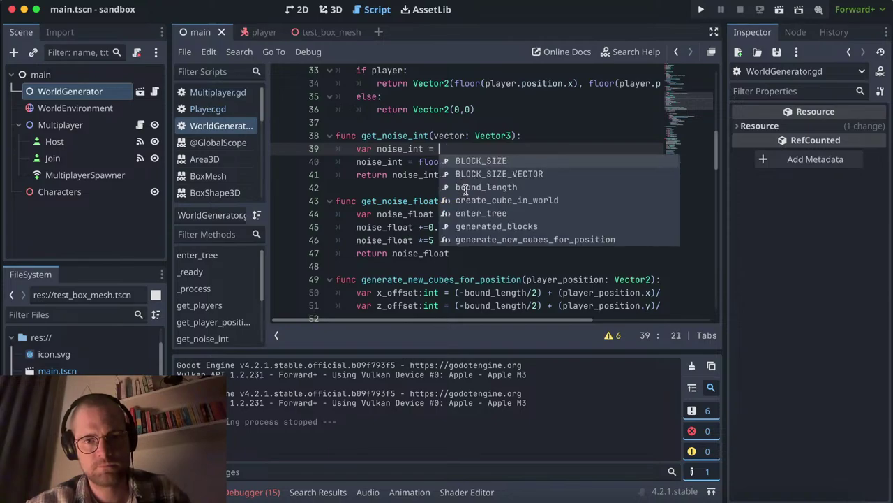
pyautogui.write('get_noise_float')
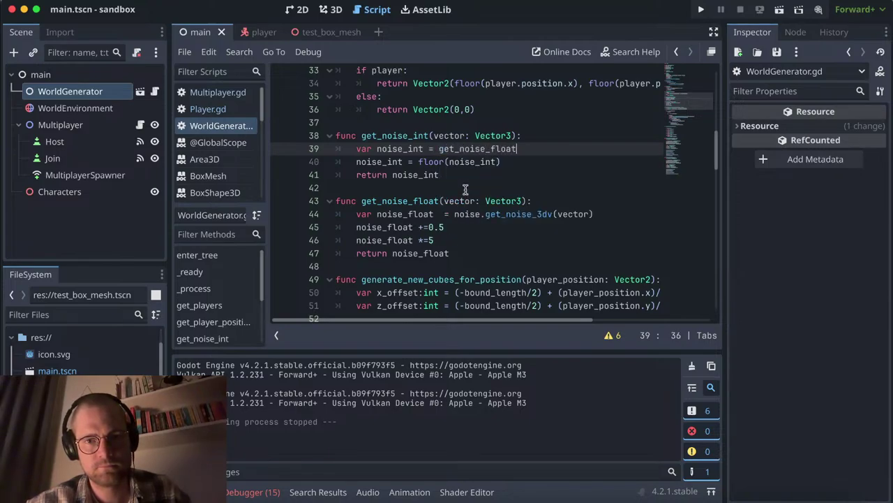
pyautogui.write('(Vector')
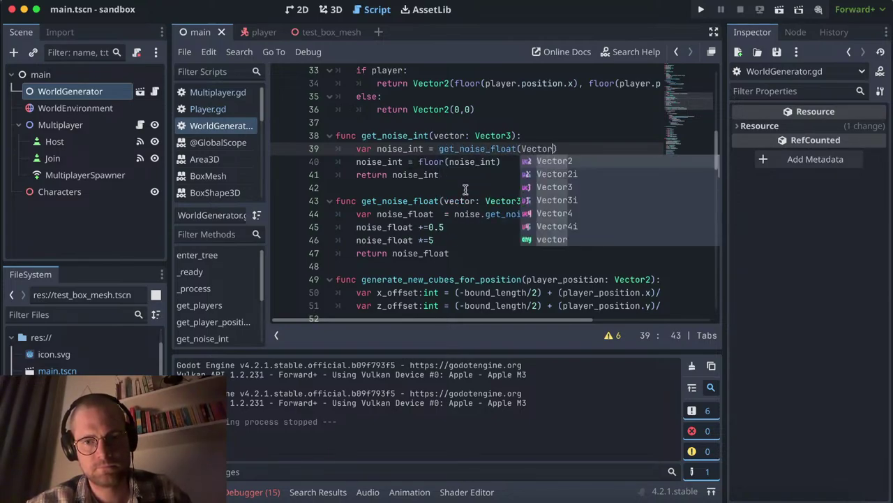
pyautogui.press('BackSpace')
pyautogui.press('BackSpace')
pyautogui.press('BackSpace')
pyautogui.press('BackSpace')
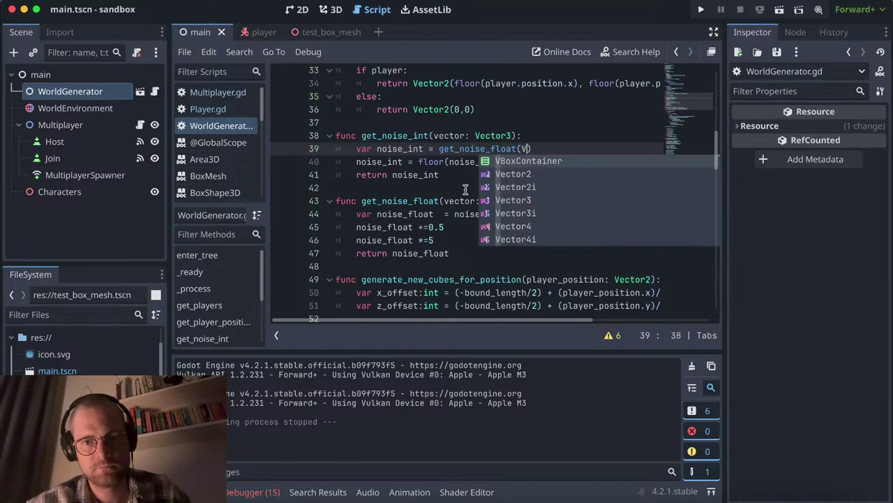
pyautogui.press('BackSpace')
pyautogui.press('BackSpace')
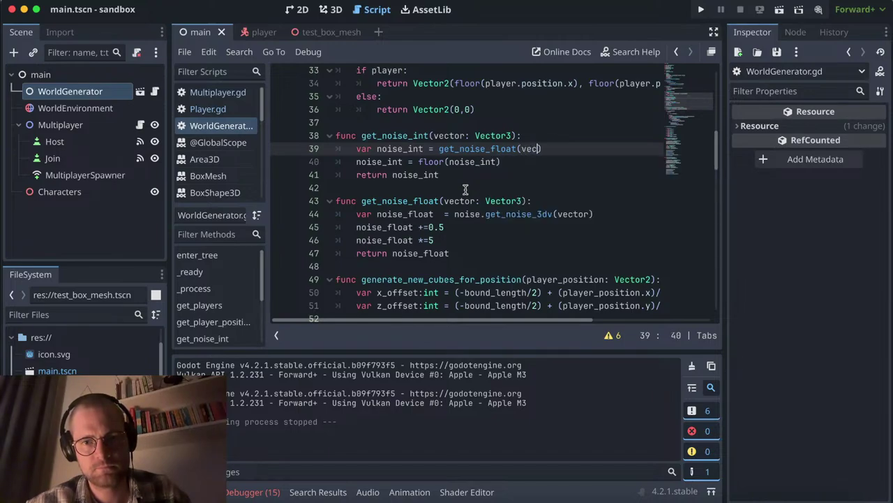
pyautogui.write('tor: Vector')
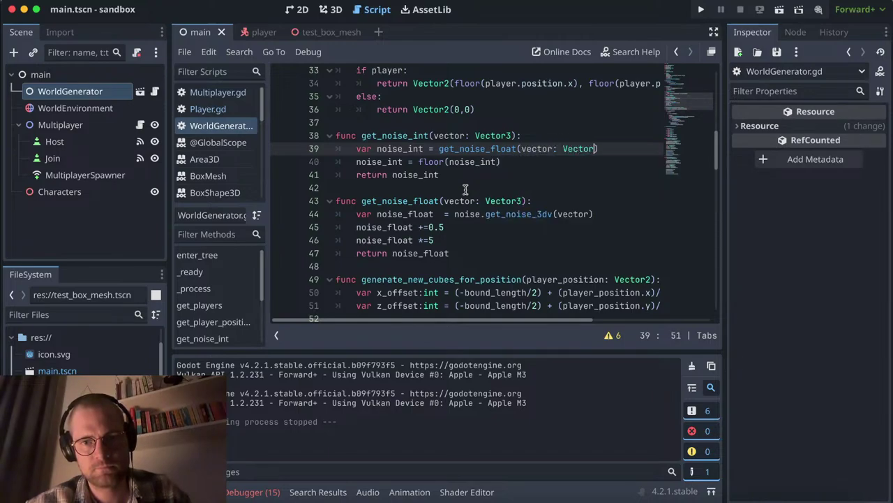
pyautogui.write('3')
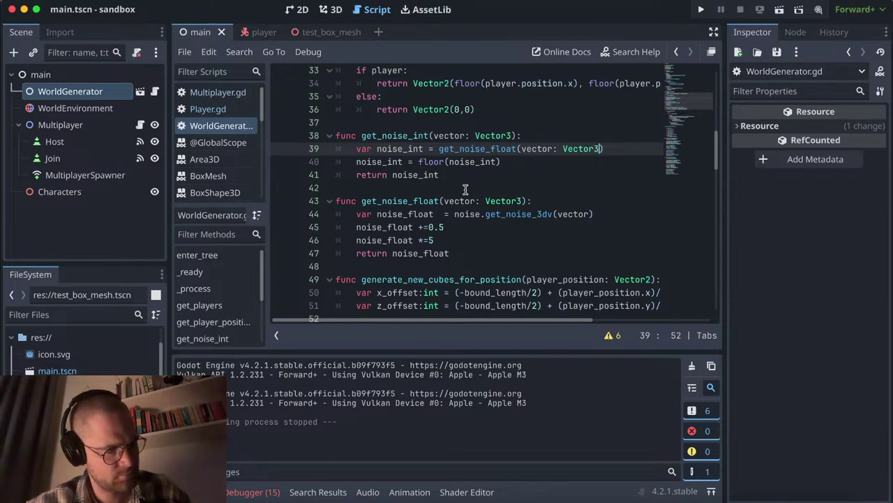
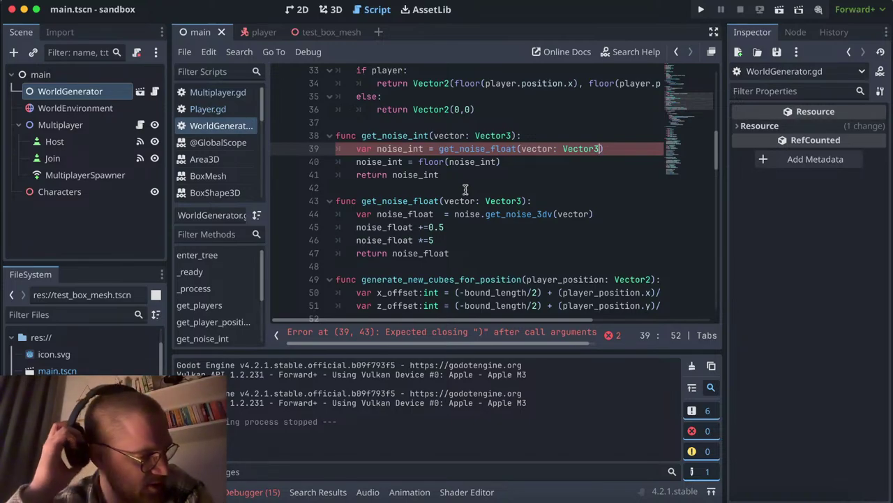
# Step: Delete the ': Vector3' annotation so line 39 reads get_noise_float(vector)
pyautogui.scroll(1, 465, 189)
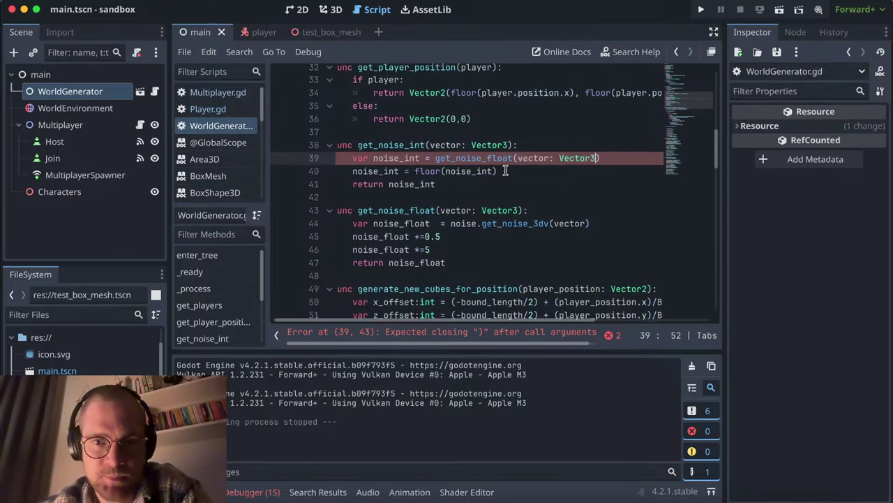
pyautogui.click(536, 162)
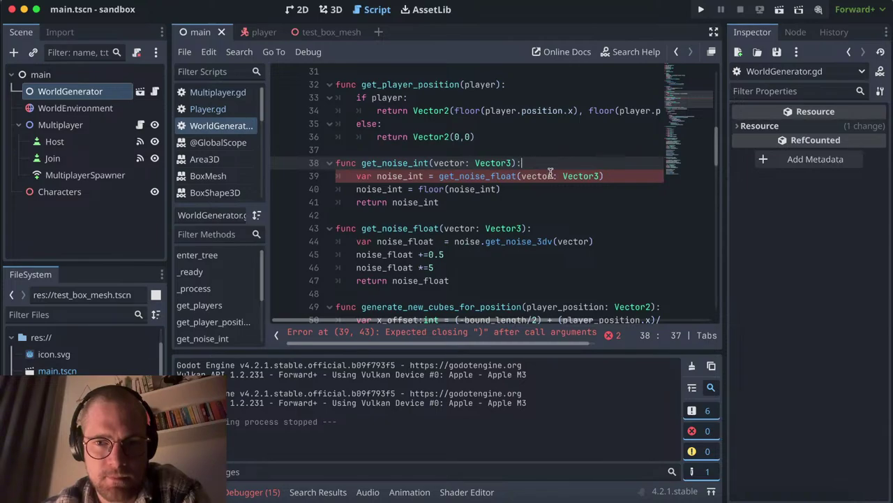
pyautogui.click(601, 177)
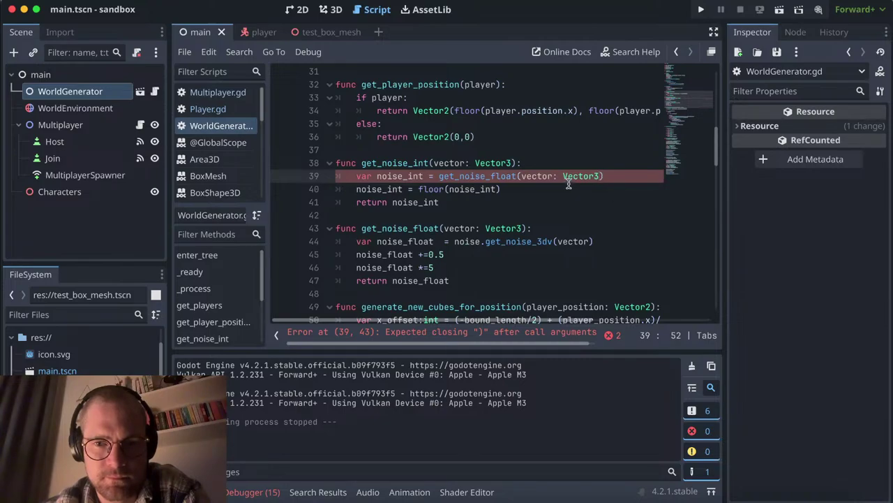
pyautogui.rightClick(590, 177)
pyautogui.moveTo(555, 176)
pyautogui.mouseDown()
pyautogui.moveTo(590, 177)
pyautogui.moveTo(562, 176)
pyautogui.mouseUp()
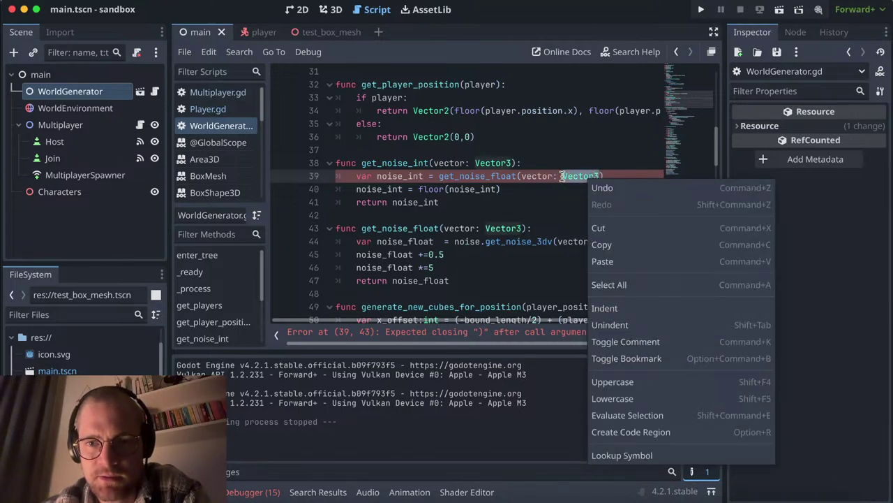
pyautogui.click(609, 177)
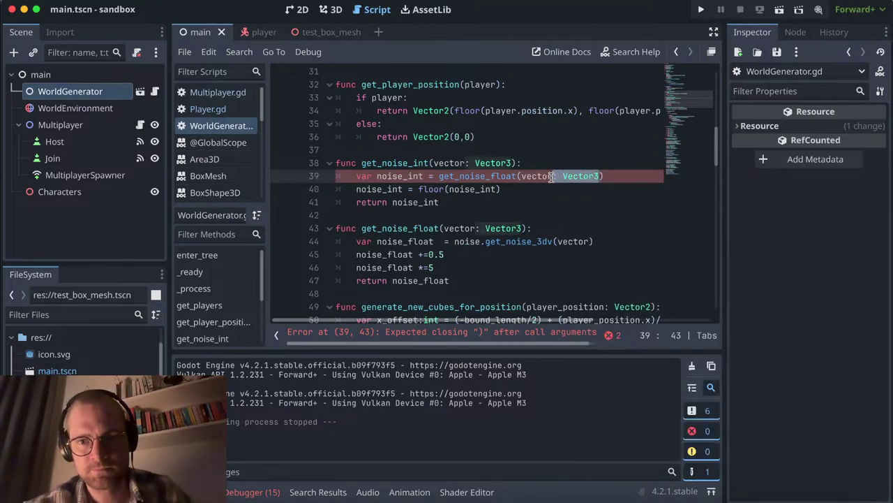
pyautogui.press('BackSpace')
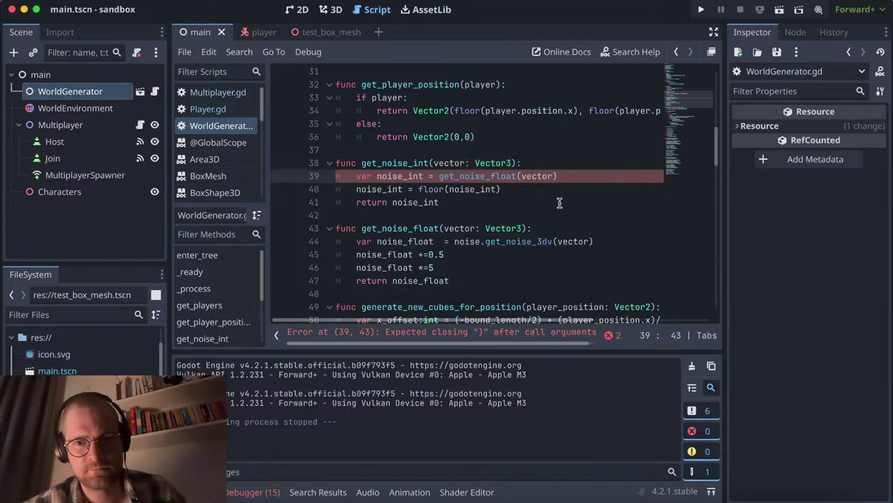
pyautogui.scroll(-1, 560, 202)
pyautogui.scroll(-1, 559, 202)
pyautogui.scroll(1, 559, 202)
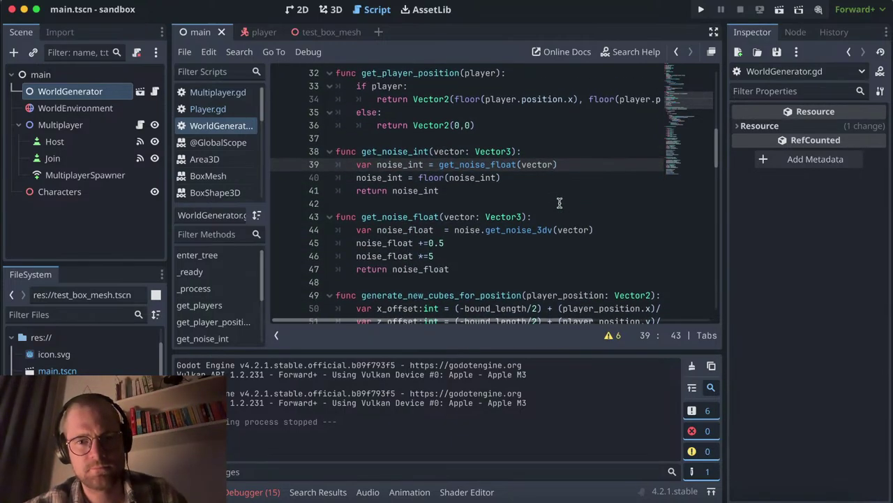
pyautogui.scroll(1, 559, 202)
pyautogui.scroll(1, 560, 202)
pyautogui.scroll(2, 559, 202)
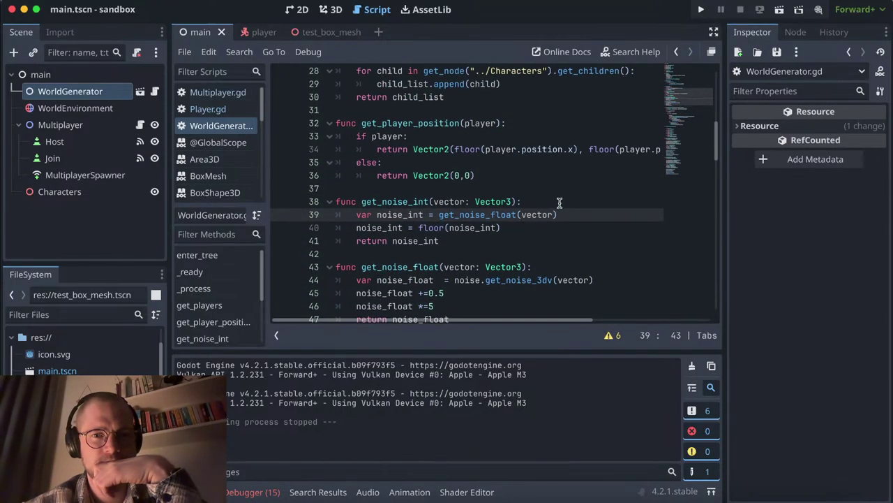
pyautogui.scroll(2, 559, 203)
pyautogui.hscroll(3, 559, 202)
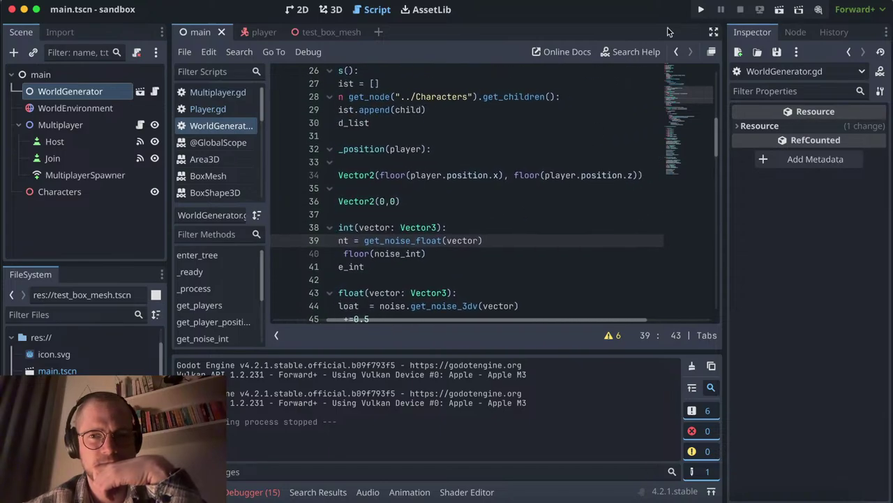
pyautogui.click(703, 10)
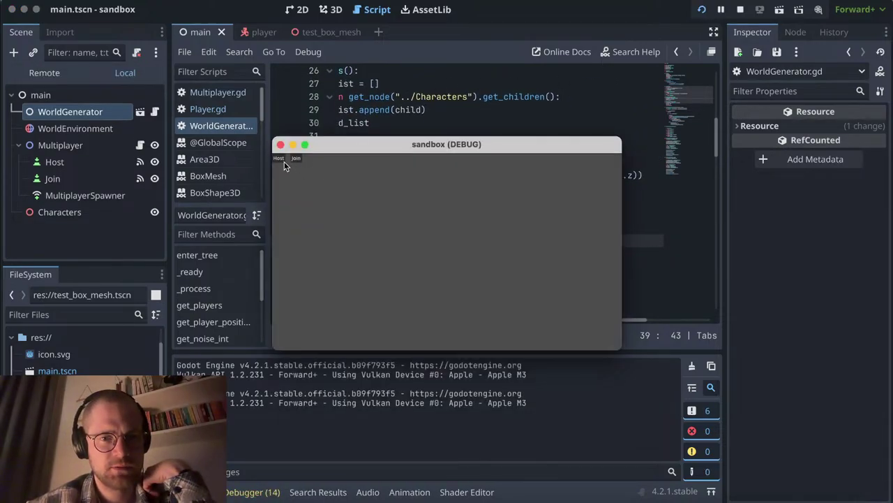
pyautogui.click(280, 159)
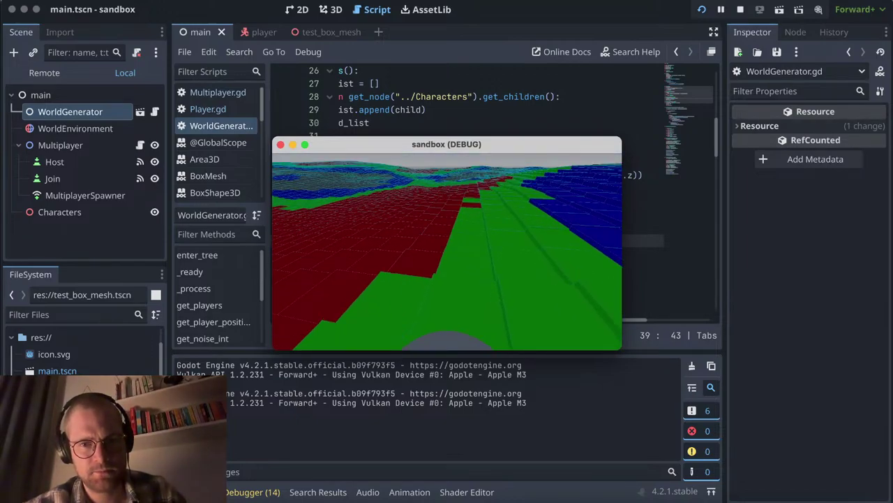
pyautogui.press('Escape')
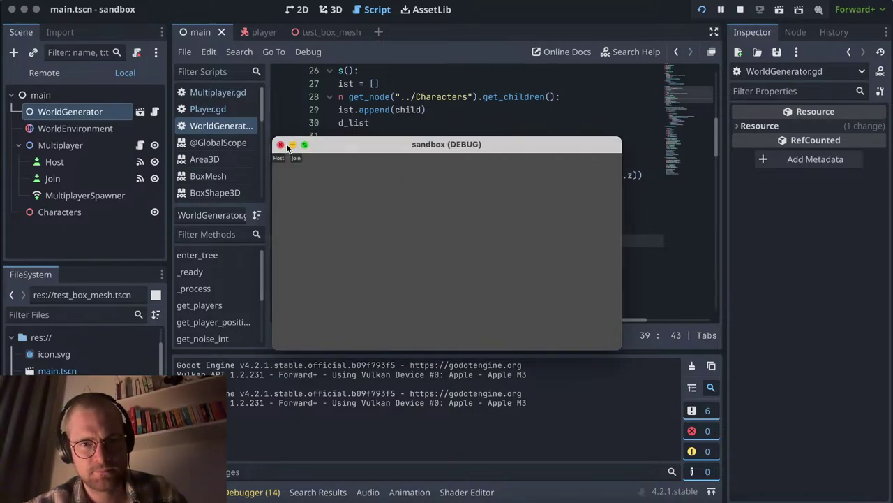
# Step: Close the running game and bring line 59 of WorldGenerator.gd into view
pyautogui.click(280, 145)
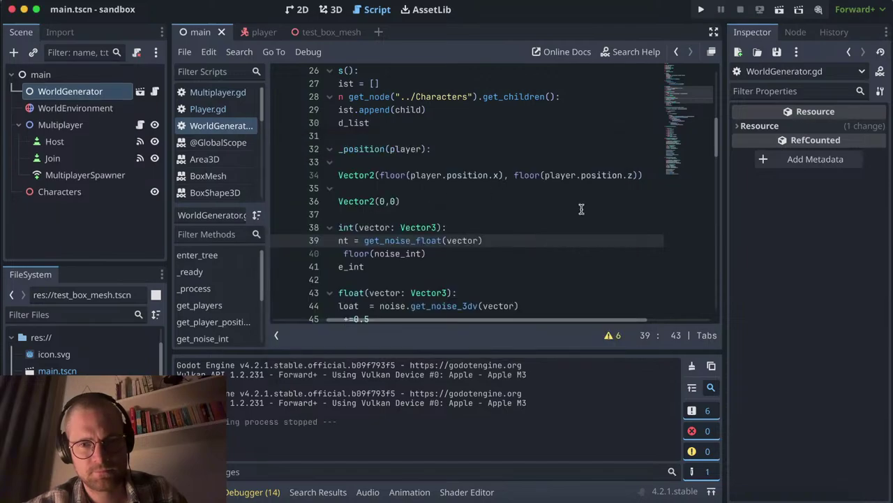
pyautogui.hscroll(-3, 581, 190)
pyautogui.scroll(-3, 581, 191)
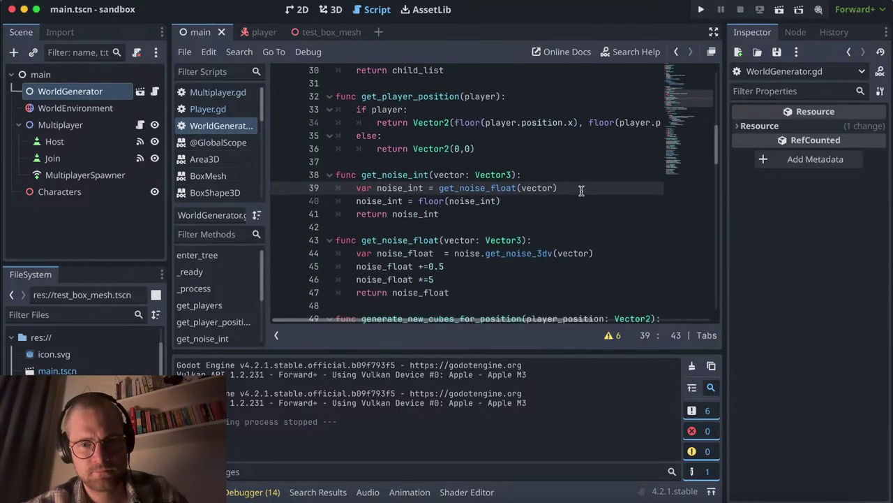
pyautogui.scroll(-2, 580, 190)
pyautogui.scroll(-3, 581, 190)
pyautogui.hscroll(1, 581, 190)
pyautogui.hscroll(3, 581, 190)
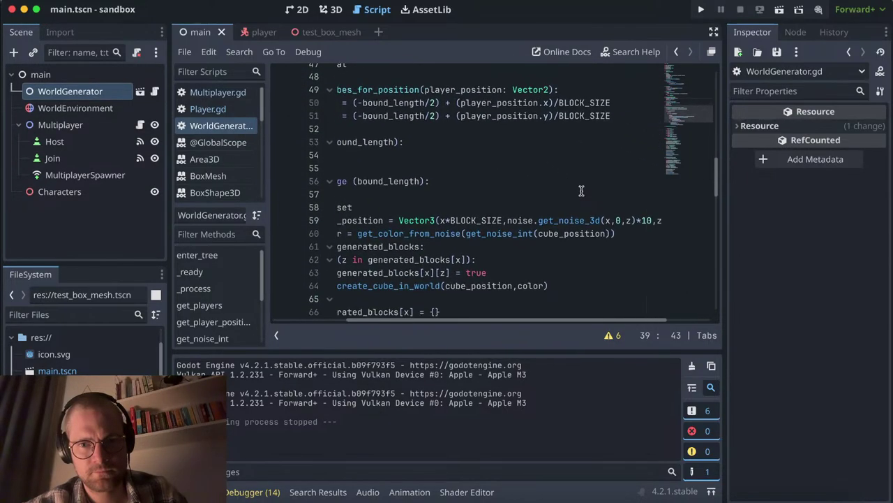
pyautogui.hscroll(3, 588, 222)
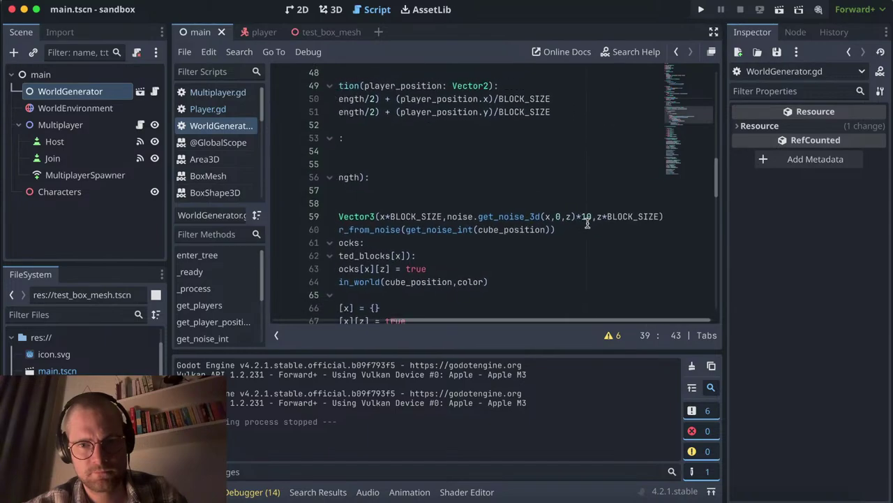
# Step: Change noise.get_noise_3d(x,0,z) on line 59 to noise.get_noise_float(Vector3(x,0,z))
pyautogui.click(528, 222)
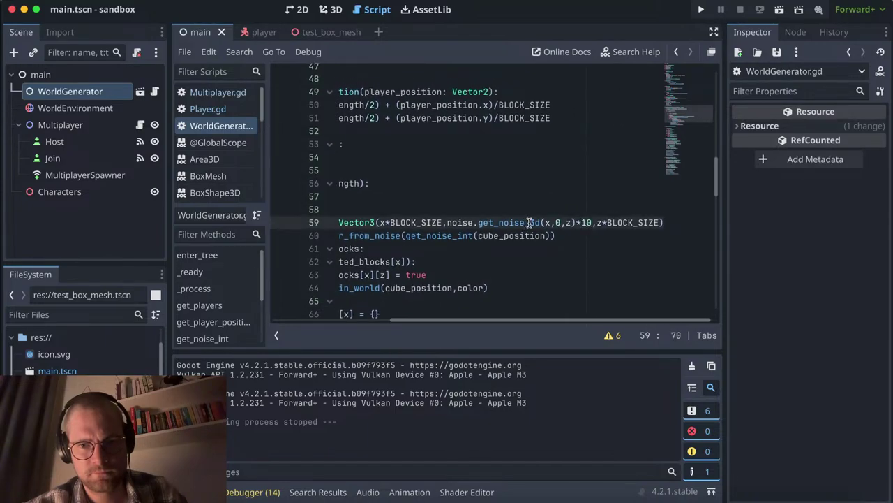
pyautogui.press('BackSpace')
pyautogui.press('BackSpace')
pyautogui.write('float(')
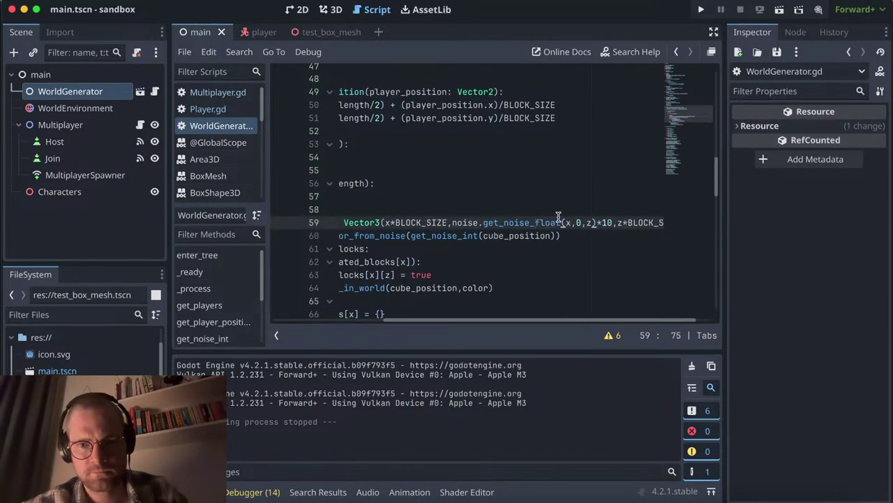
pyautogui.write('Vector3')
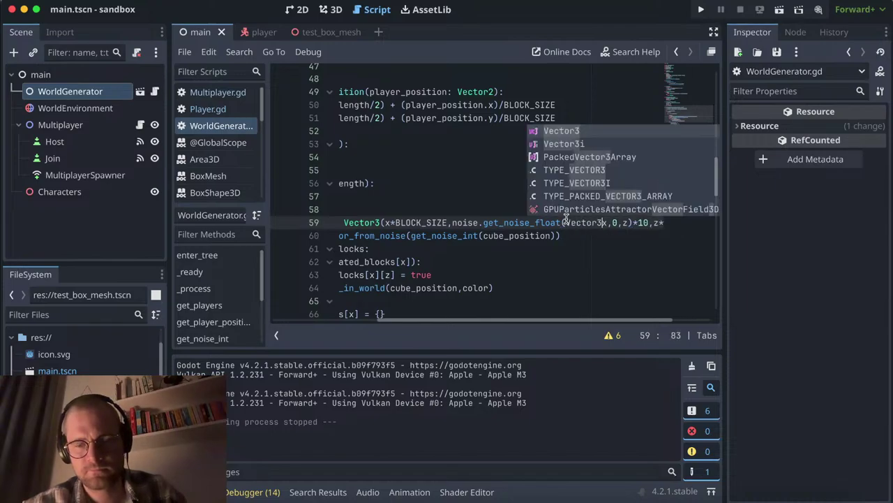
pyautogui.write('(')
pyautogui.press('Right')
pyautogui.press('Right')
pyautogui.press('Right')
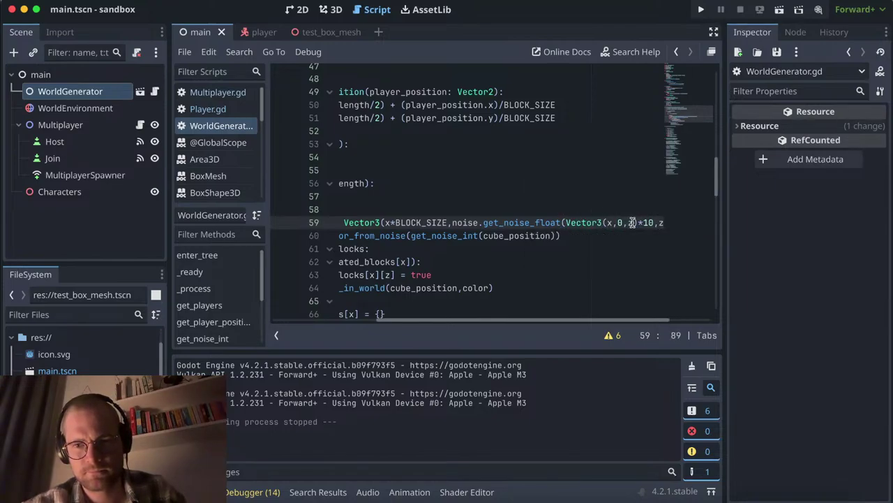
pyautogui.press('Right')
pyautogui.write('))')
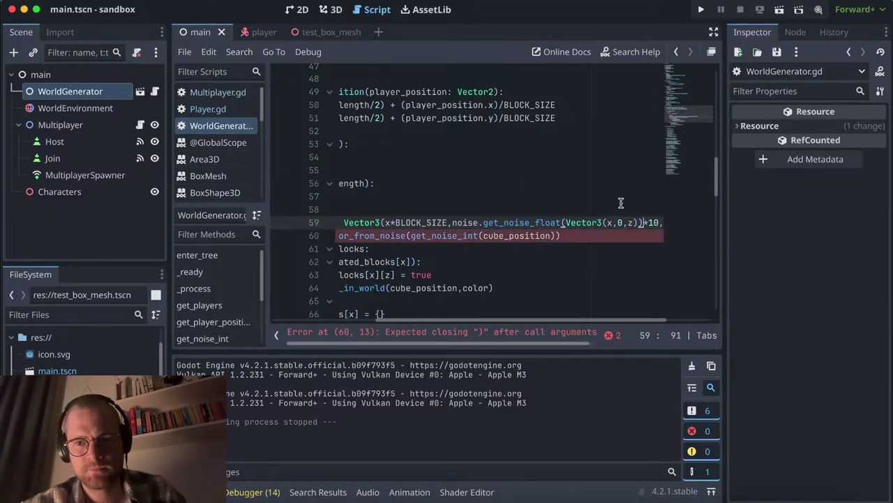
pyautogui.hscroll(-5, 566, 257)
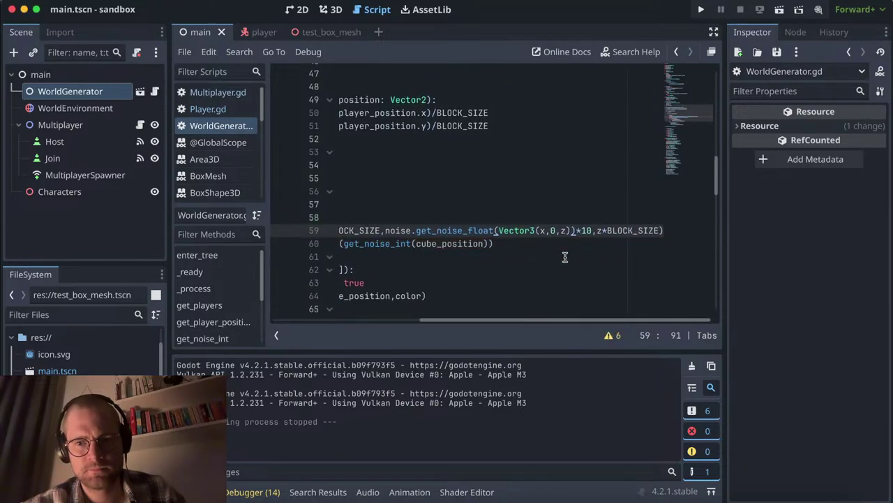
# Step: Test-run the project, then remove the 'noise.' prefix before get_noise_float
pyautogui.click(702, 9)
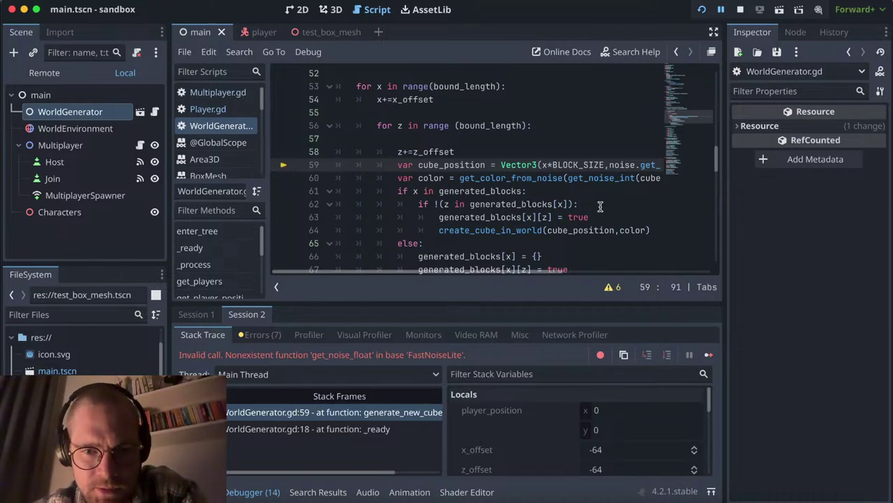
pyautogui.hscroll(5, 601, 206)
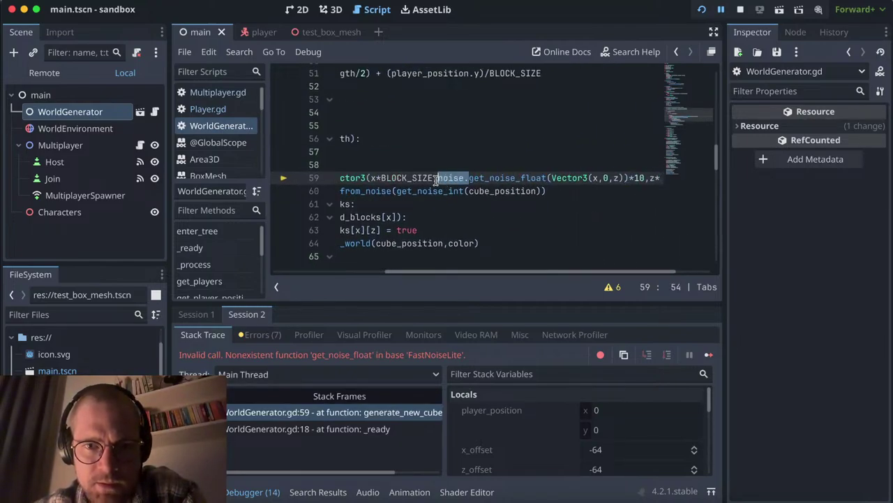
pyautogui.press('BackSpace')
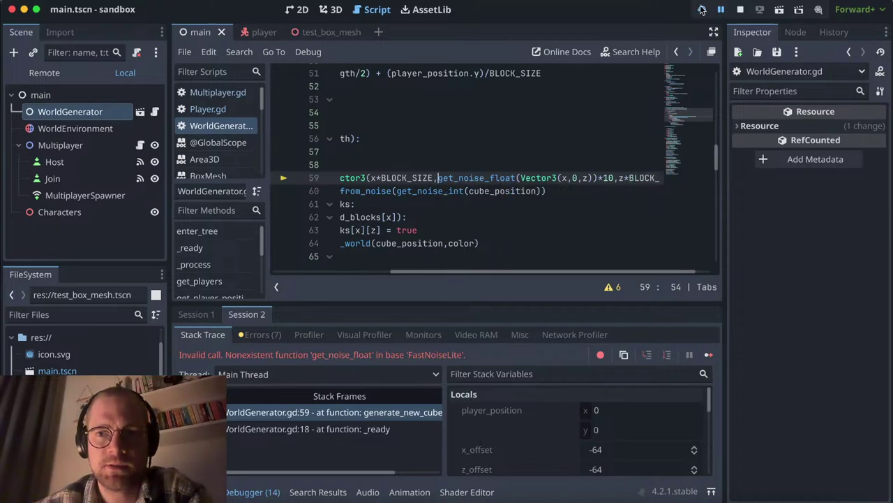
# Step: Rerun the project, host a game to view the terrain, then close it
pyautogui.click(702, 9)
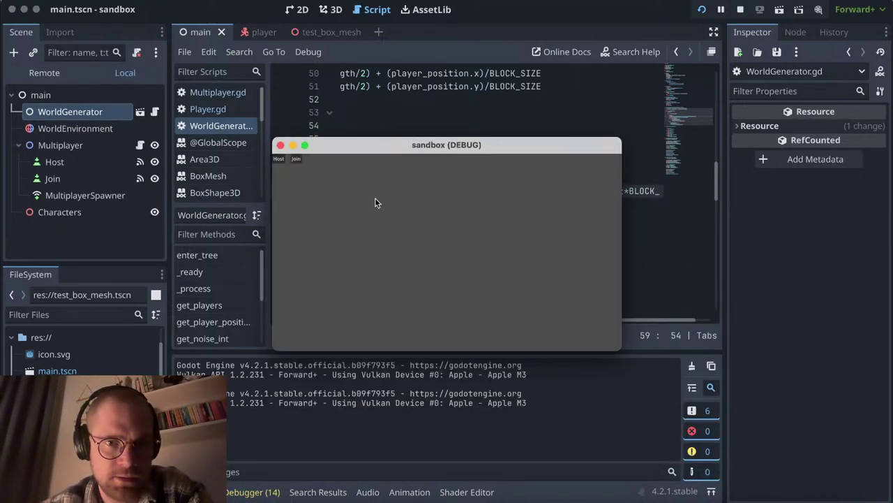
pyautogui.click(278, 159)
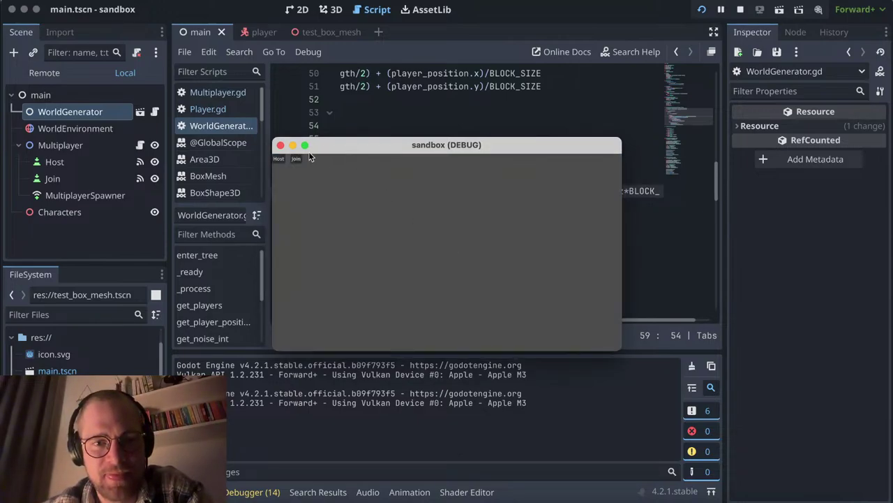
pyautogui.click(280, 146)
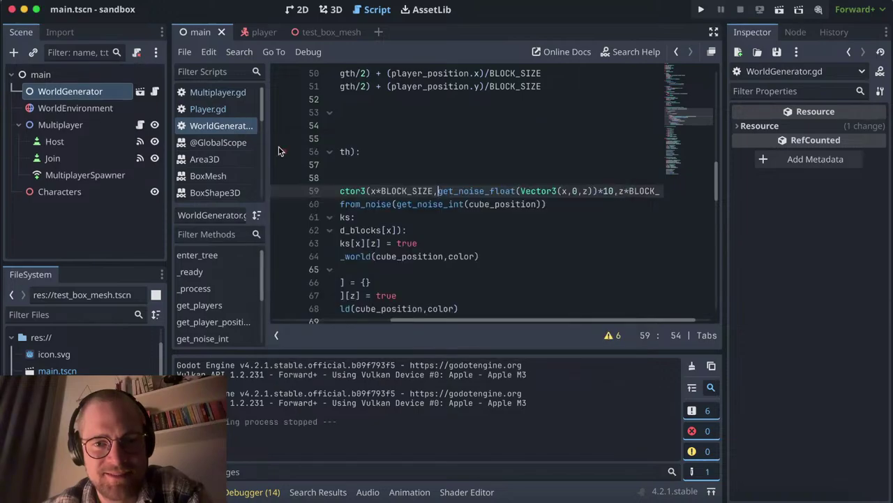
# Step: Scroll back to the top of WorldGenerator.gd and open the player scene
pyautogui.hscroll(-5, 429, 190)
pyautogui.scroll(-1, 429, 191)
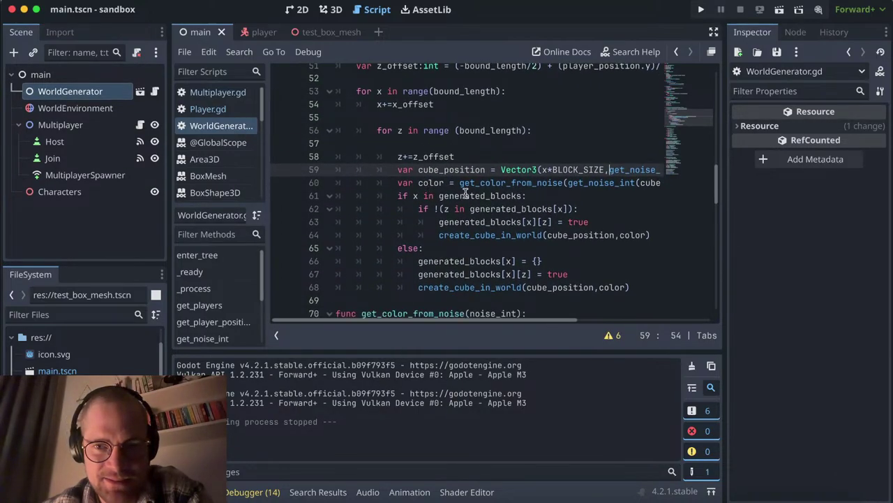
pyautogui.scroll(2, 465, 193)
pyautogui.hscroll(3, 465, 193)
pyautogui.hscroll(-3, 465, 194)
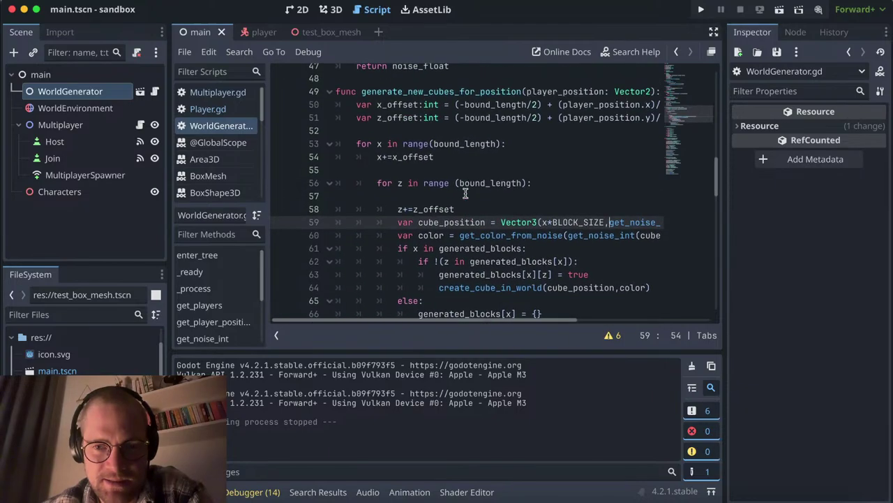
pyautogui.scroll(1, 466, 193)
pyautogui.hscroll(2, 465, 193)
pyautogui.hscroll(4, 466, 193)
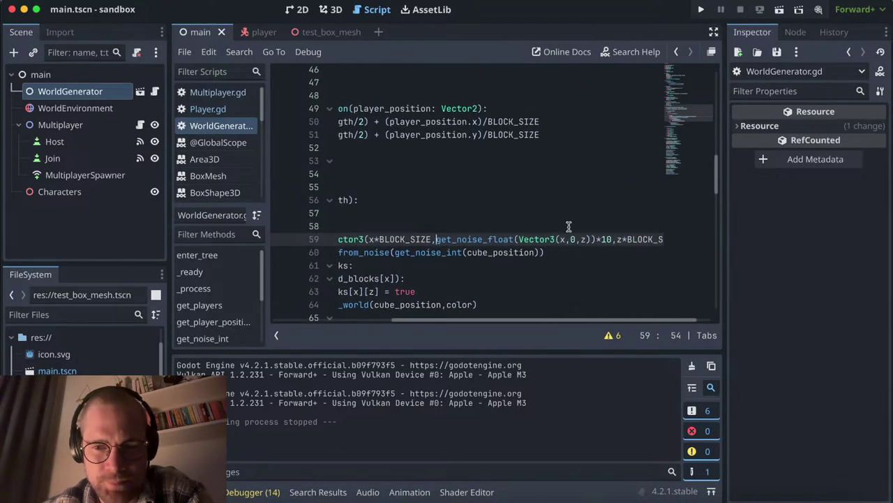
pyautogui.hscroll(-3, 433, 240)
pyautogui.scroll(1, 433, 240)
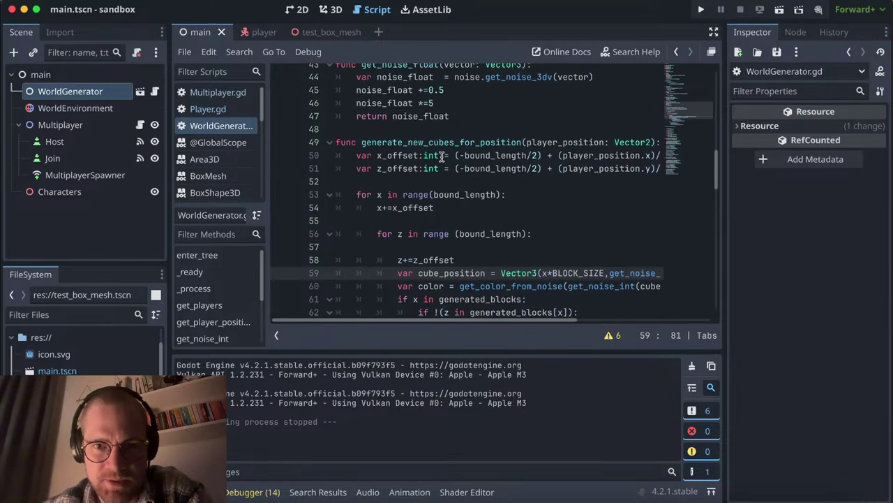
pyautogui.scroll(2, 439, 182)
pyautogui.scroll(2, 439, 157)
pyautogui.scroll(3, 441, 155)
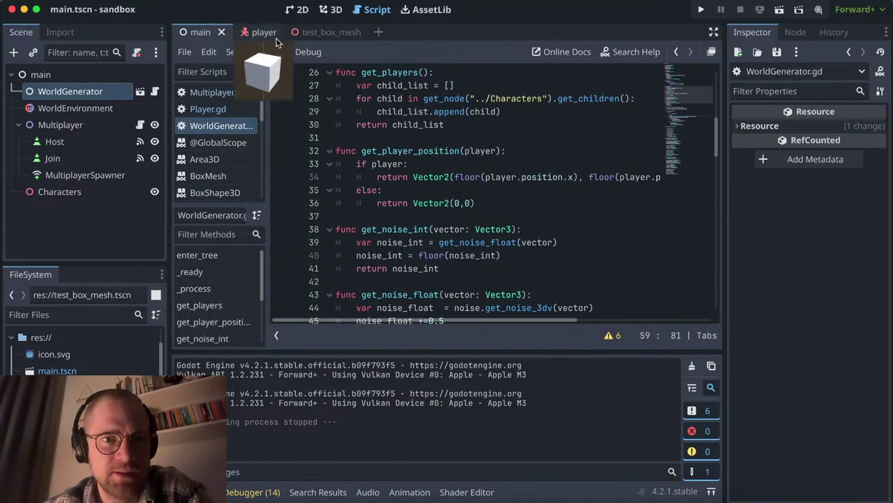
pyautogui.click(250, 32)
# Step: Try setting the player mesh's Position y to 4, then undo the change
pyautogui.click(333, 10)
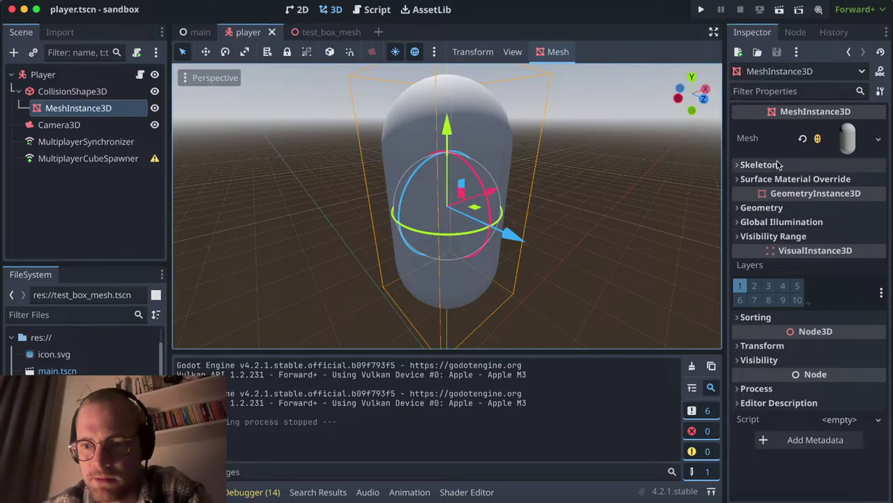
pyautogui.click(796, 347)
pyautogui.scroll(-3, 795, 349)
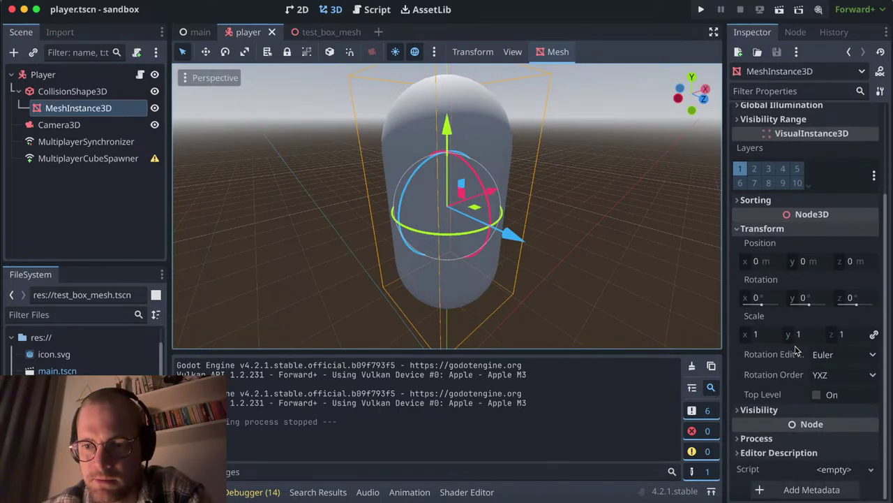
pyautogui.click(757, 263)
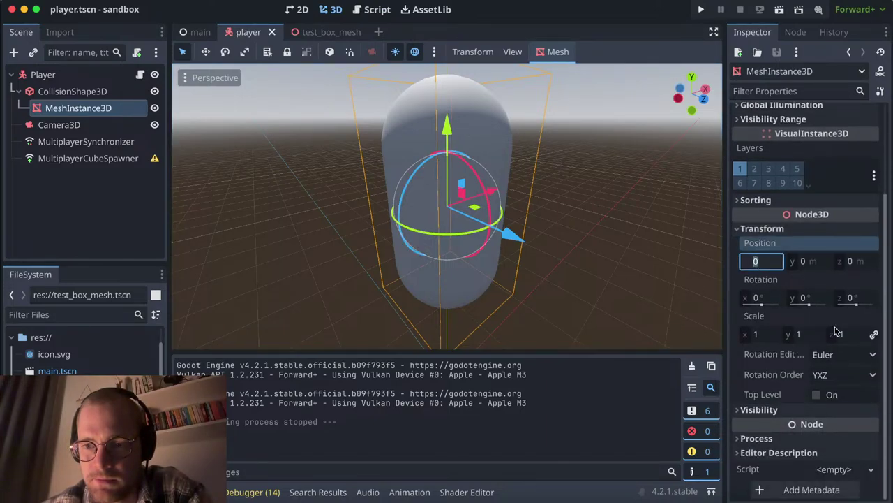
pyautogui.click(804, 262)
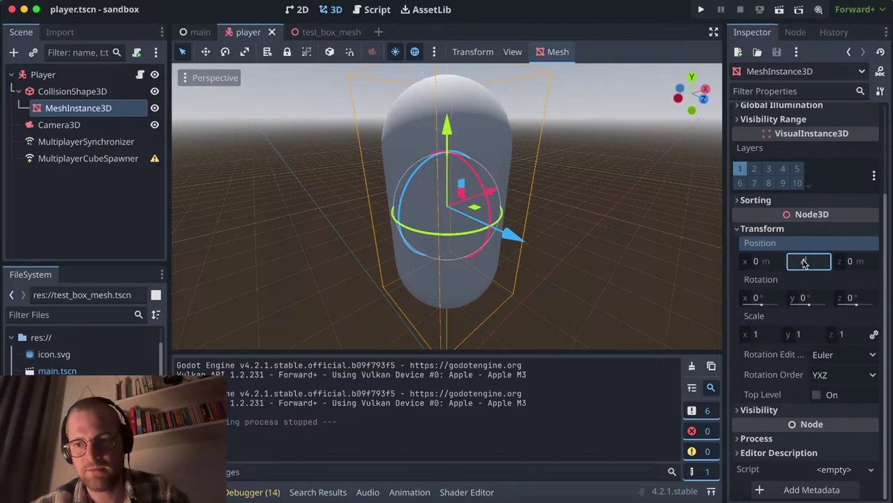
pyautogui.write('4')
pyautogui.press('Return')
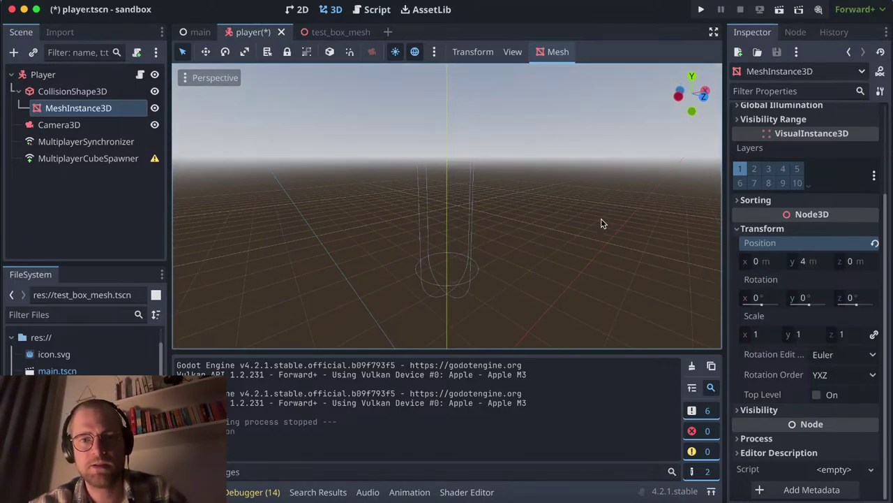
pyautogui.scroll(3, 602, 223)
pyautogui.scroll(3, 602, 223)
pyautogui.scroll(2, 602, 224)
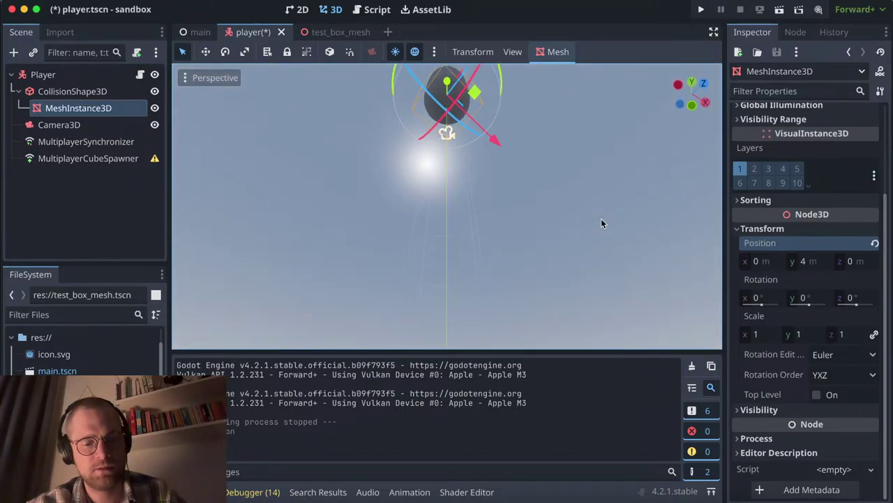
pyautogui.press('super+z')
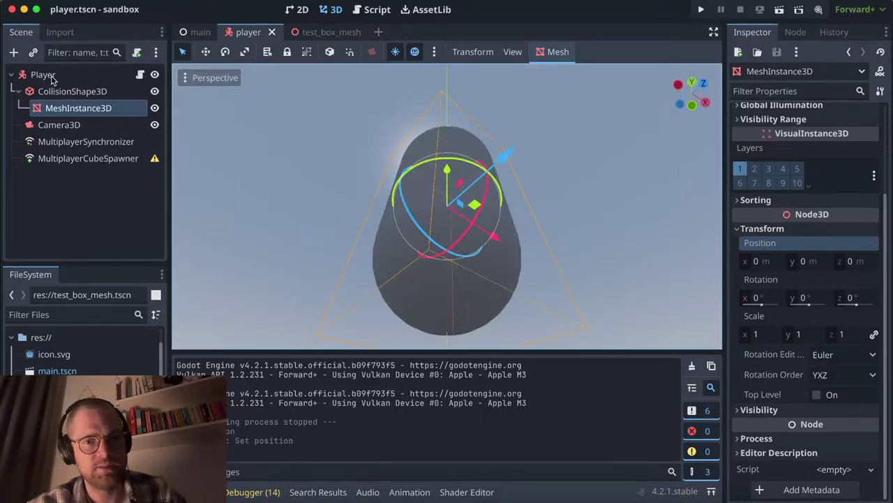
# Step: Set the Player node's Position y to 5 and run the project
pyautogui.click(52, 77)
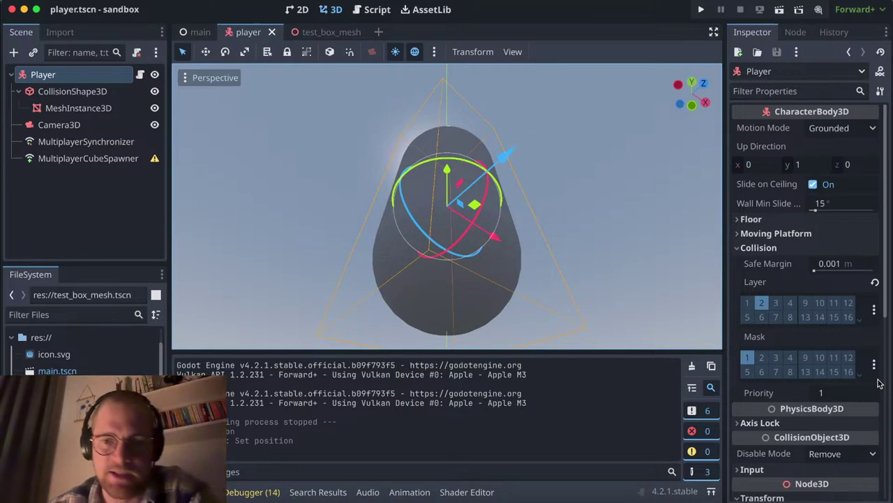
pyautogui.scroll(5, 541, 233)
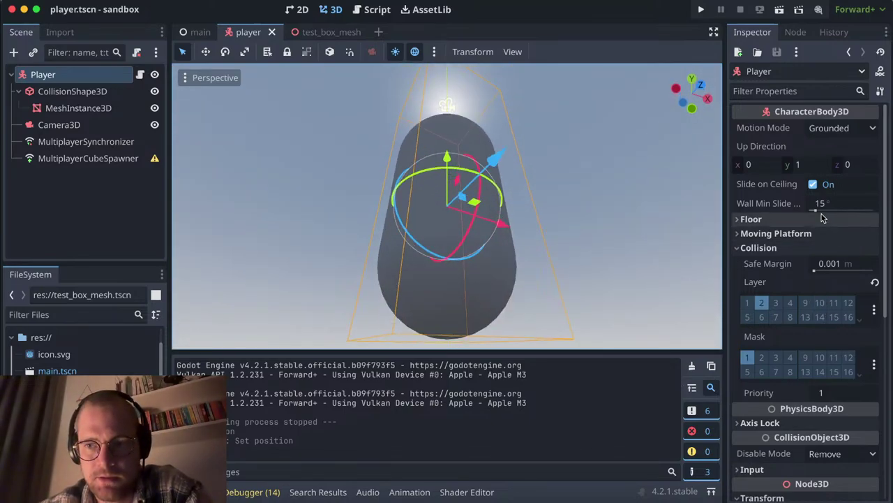
pyautogui.scroll(-10, 737, 377)
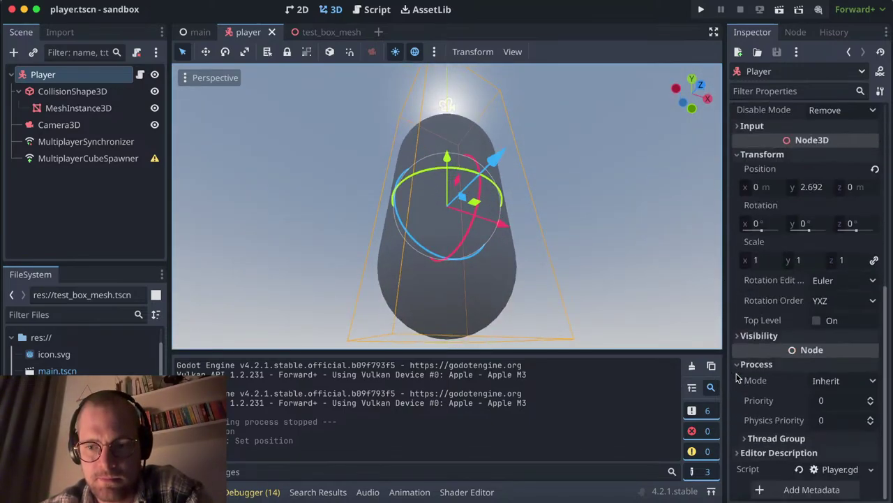
pyautogui.scroll(5, 789, 384)
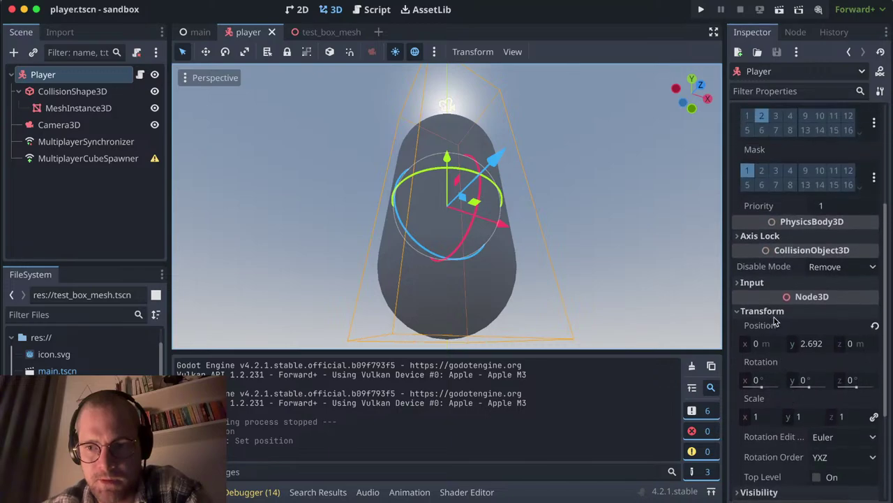
pyautogui.click(814, 347)
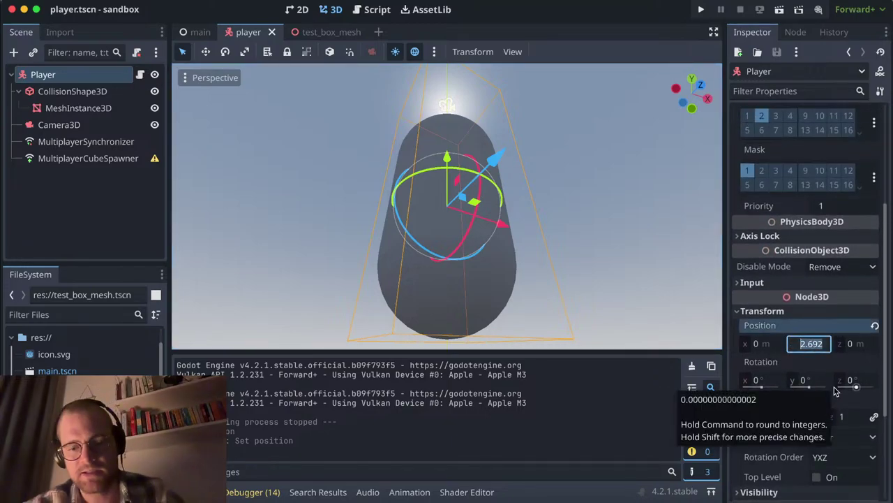
pyautogui.write('5')
pyautogui.press('Return')
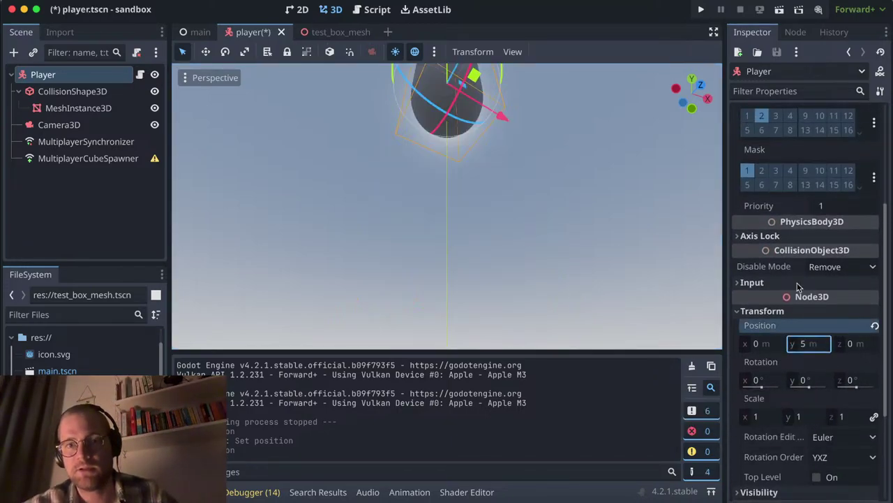
pyautogui.click(702, 10)
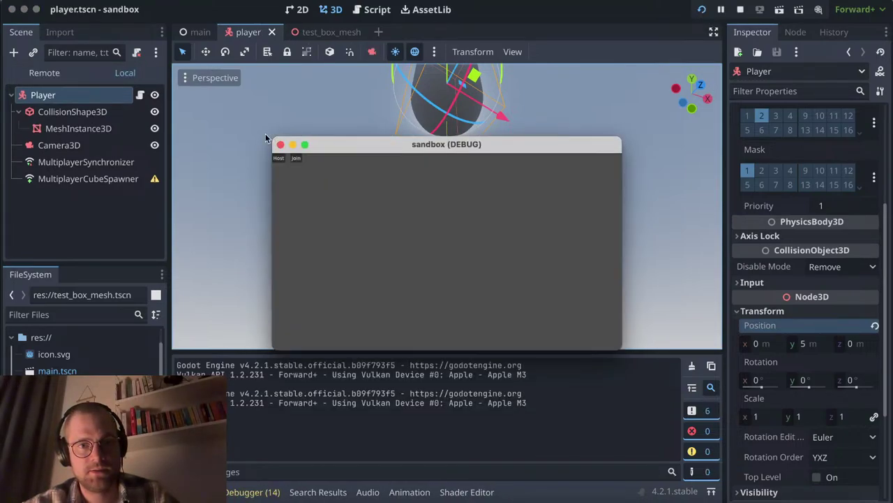
# Step: Enlarge and reposition the debug window, host a game, then quit and close it
pyautogui.moveTo(275, 140); pyautogui.dragTo(76, 13)
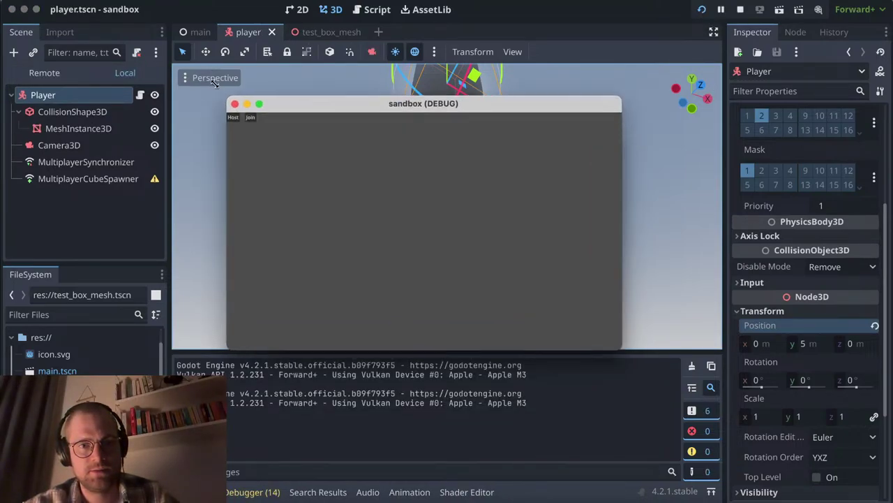
pyautogui.moveTo(155, 21); pyautogui.dragTo(218, 67)
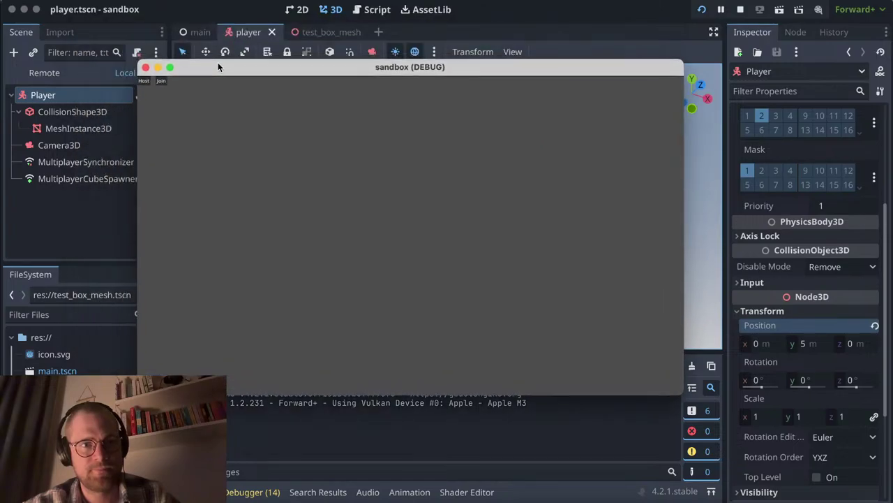
pyautogui.click(143, 80)
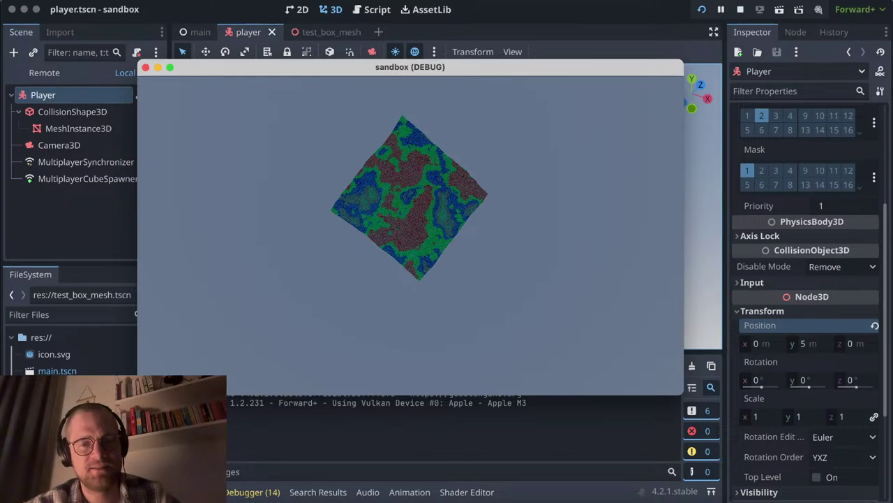
pyautogui.press('Escape')
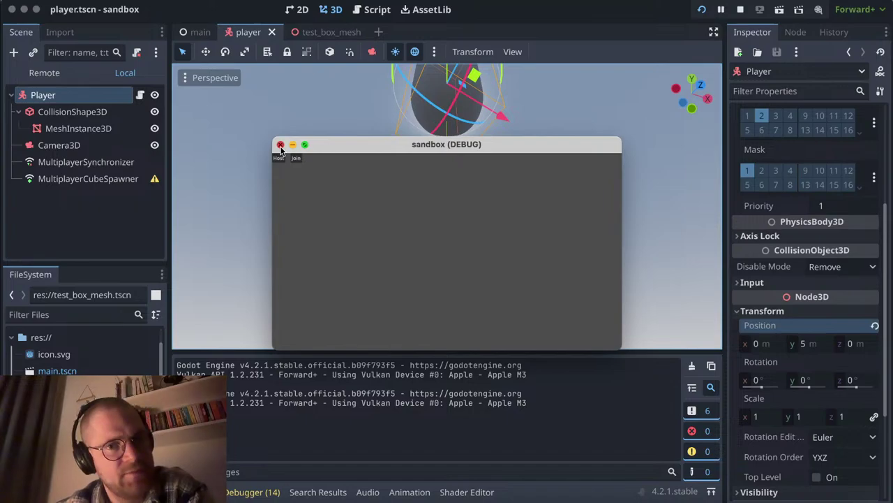
pyautogui.click(281, 145)
# Step: Return to the player scene and set the Player's Position y to 10
pyautogui.click(322, 32)
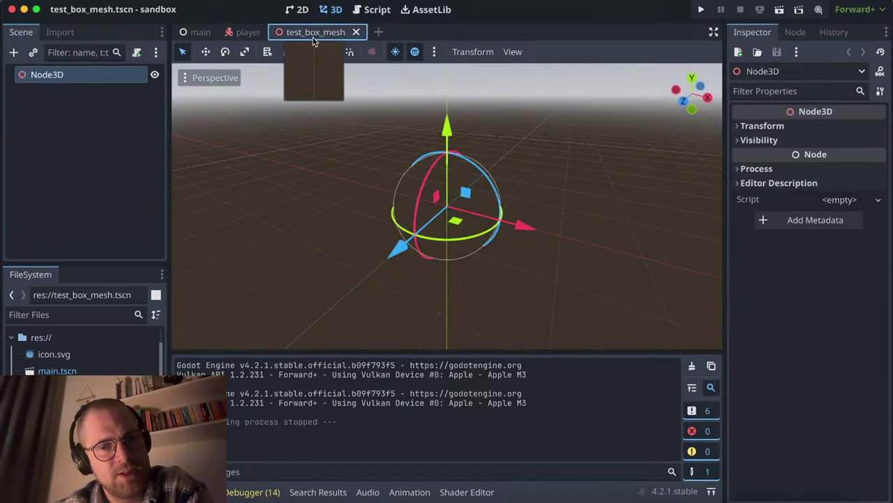
pyautogui.click(245, 31)
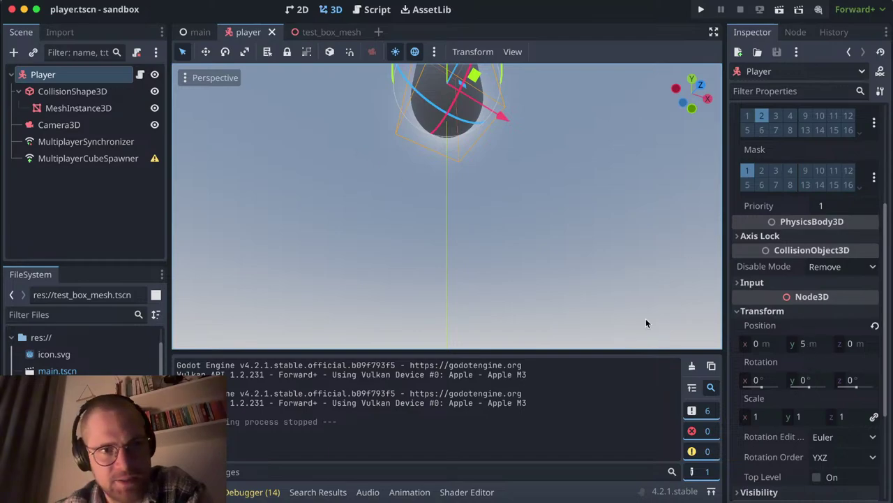
pyautogui.click(804, 347)
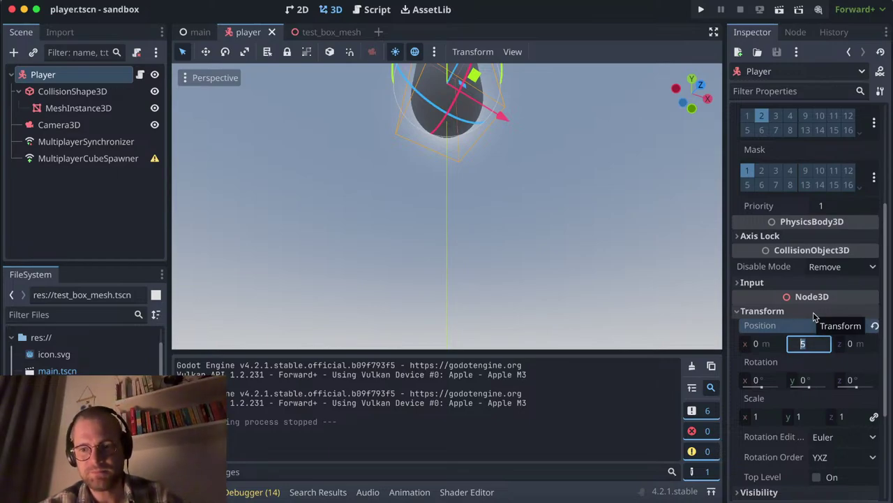
pyautogui.write('10')
pyautogui.press('Return')
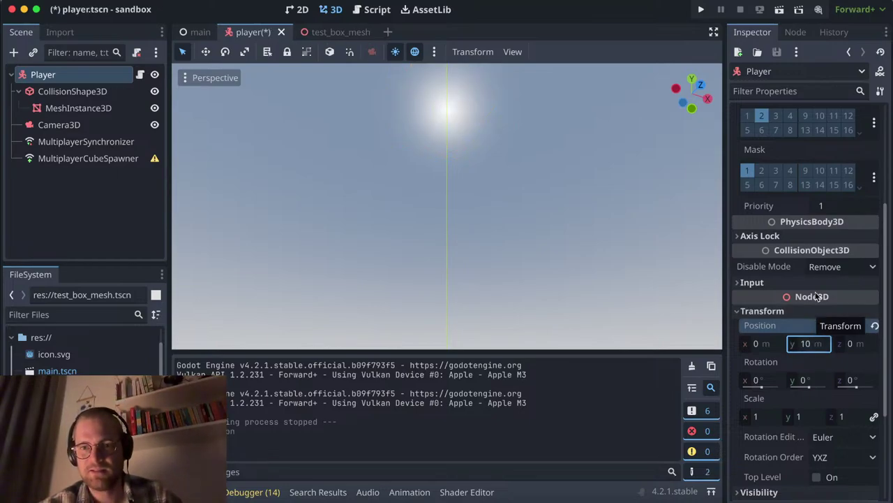
# Step: Run the project, enlarge the game window, host a game, then close it
pyautogui.click(700, 10)
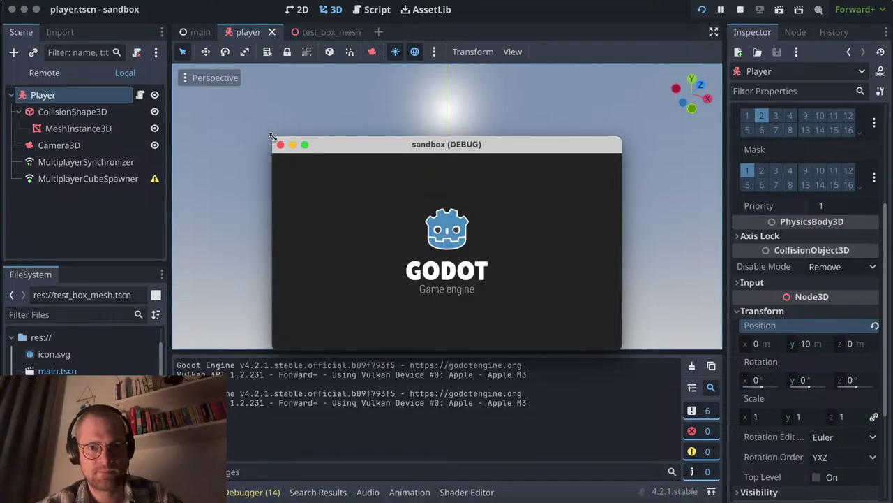
pyautogui.moveTo(272, 135); pyautogui.dragTo(96, 12)
pyautogui.moveTo(186, 29); pyautogui.dragTo(275, 69)
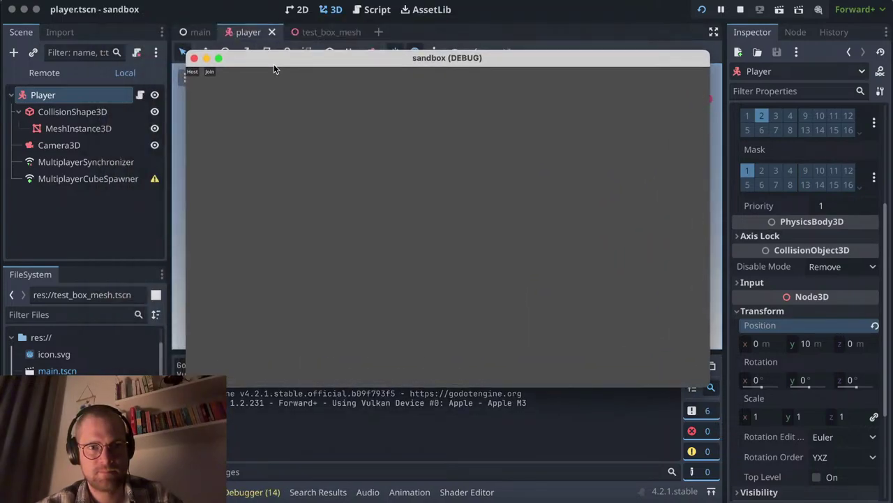
pyautogui.click(192, 72)
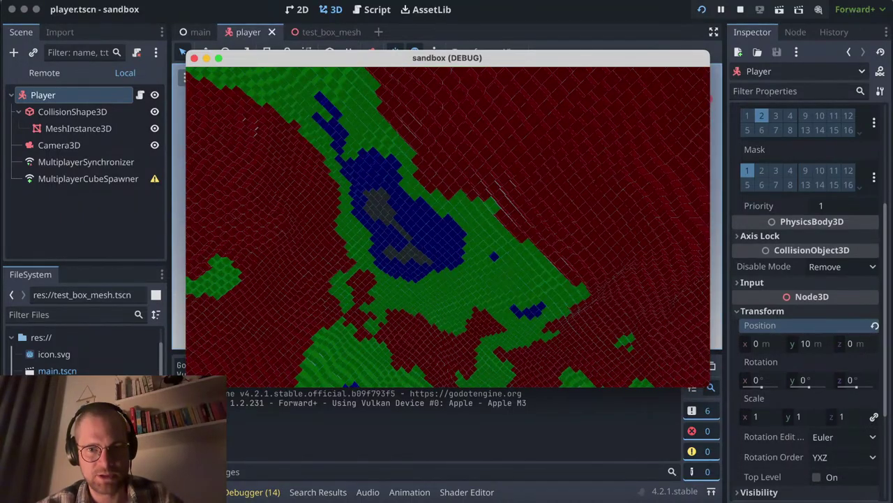
pyautogui.press('super+b')
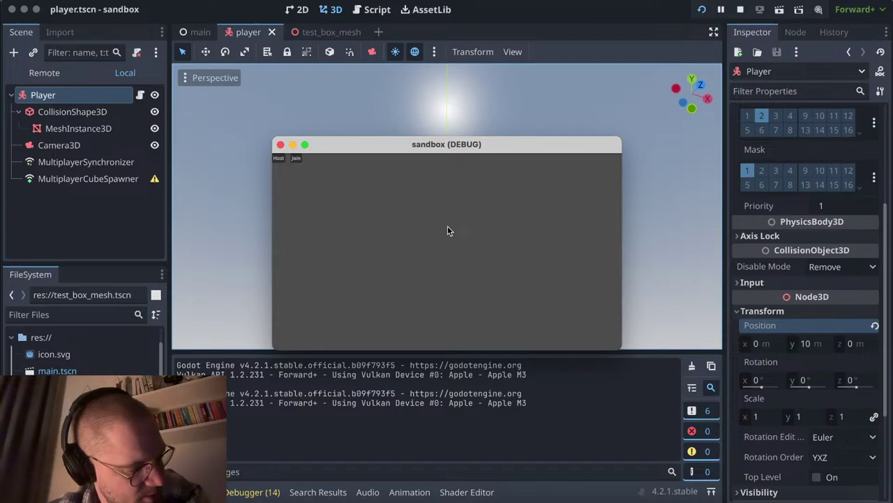
pyautogui.click(280, 144)
# Step: Switch to the script editor and open WorldGenerator.gd
pyautogui.click(374, 13)
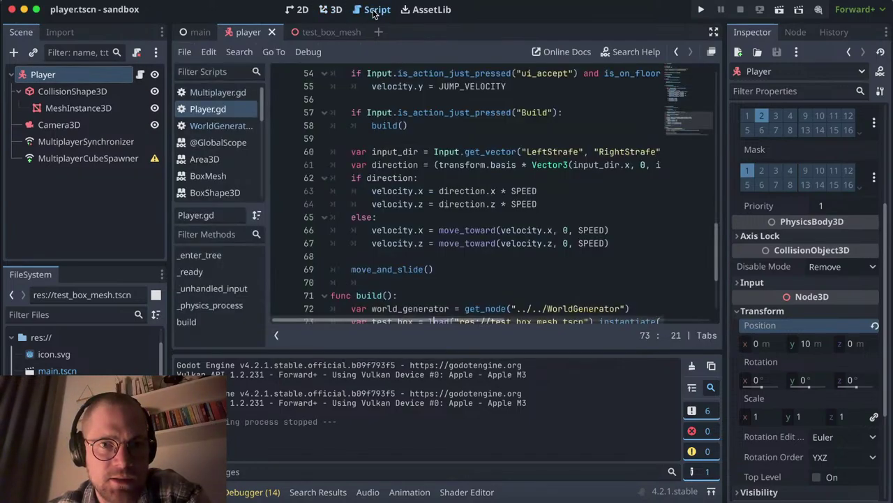
pyautogui.scroll(-3, 449, 212)
pyautogui.scroll(2, 449, 212)
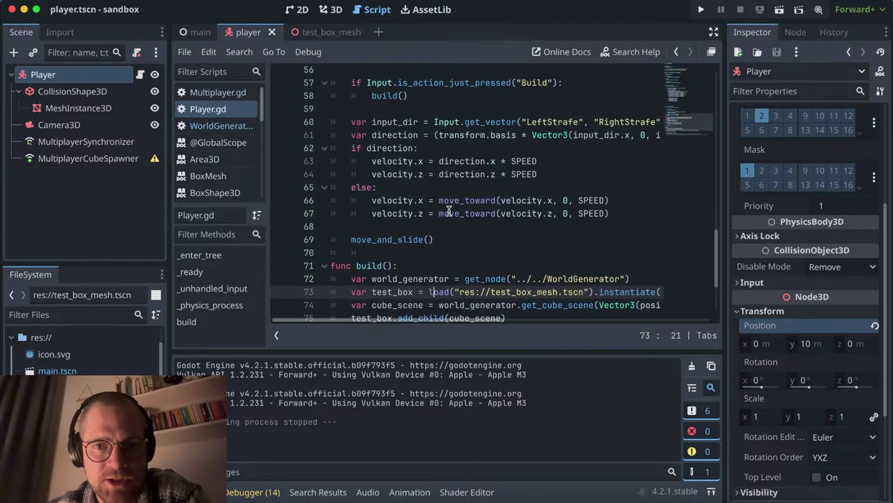
pyautogui.scroll(6, 449, 211)
pyautogui.scroll(2, 449, 212)
pyautogui.scroll(1, 449, 212)
pyautogui.scroll(2, 449, 212)
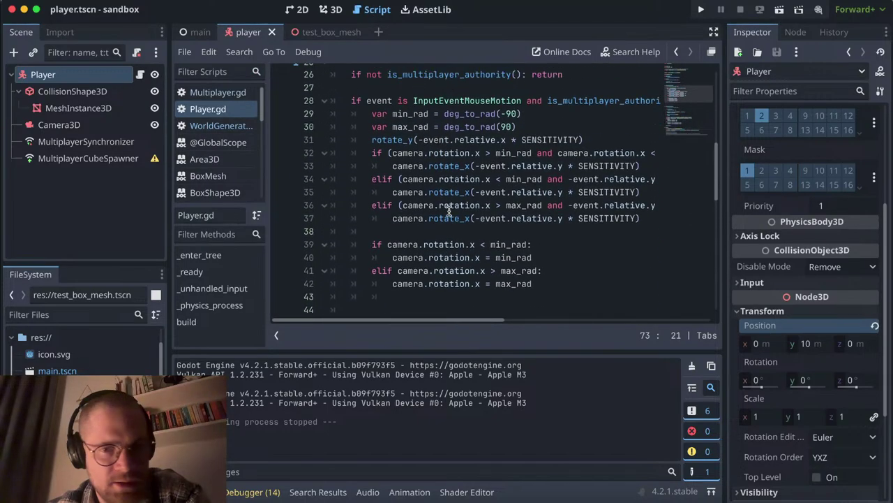
pyautogui.scroll(2, 449, 211)
pyautogui.scroll(6, 449, 211)
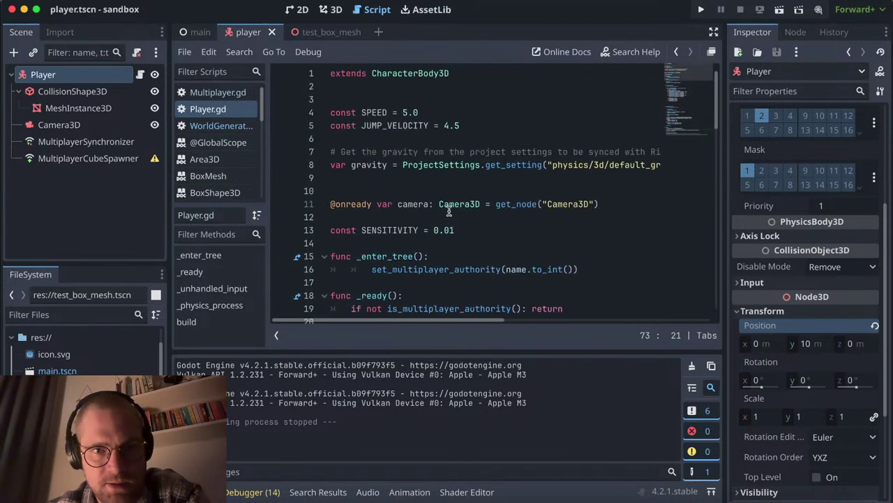
pyautogui.click(217, 124)
# Step: Inspect the noise threshold conditions in get_color_from_noise
pyautogui.scroll(-3, 432, 191)
pyautogui.scroll(1, 432, 190)
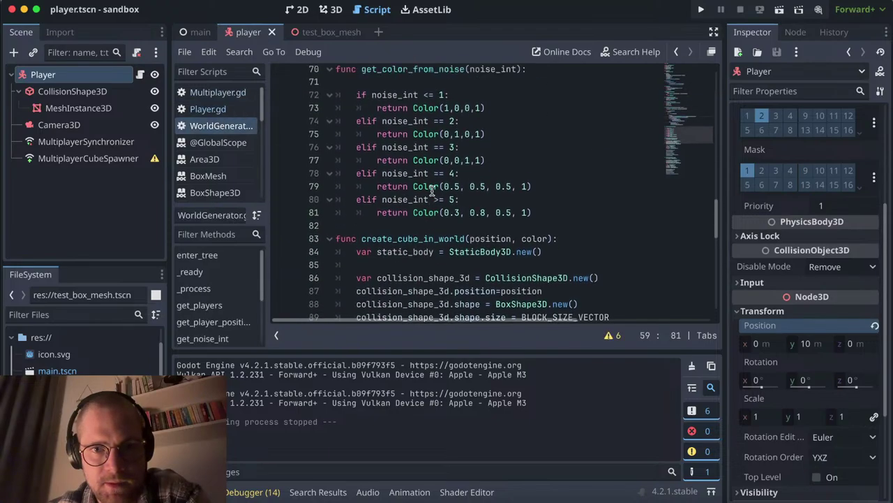
pyautogui.scroll(2, 433, 190)
pyautogui.click(499, 157)
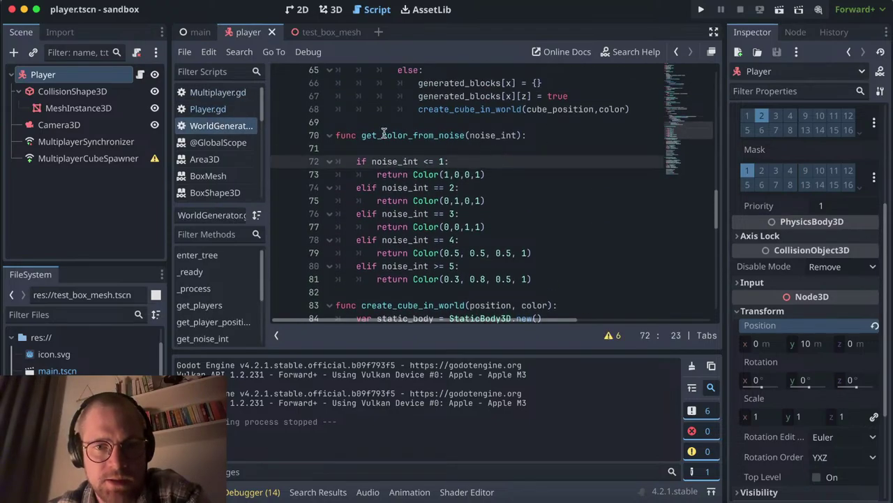
pyautogui.doubleClick(487, 137)
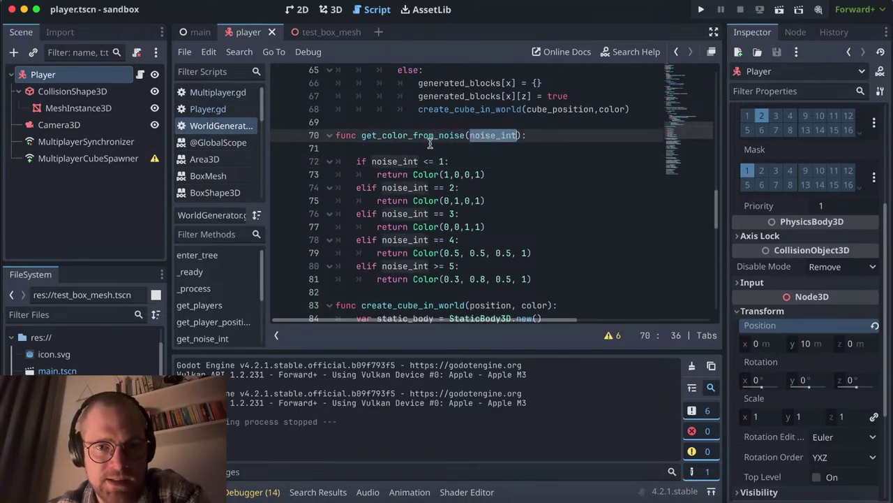
pyautogui.click(428, 137)
pyautogui.click(425, 149)
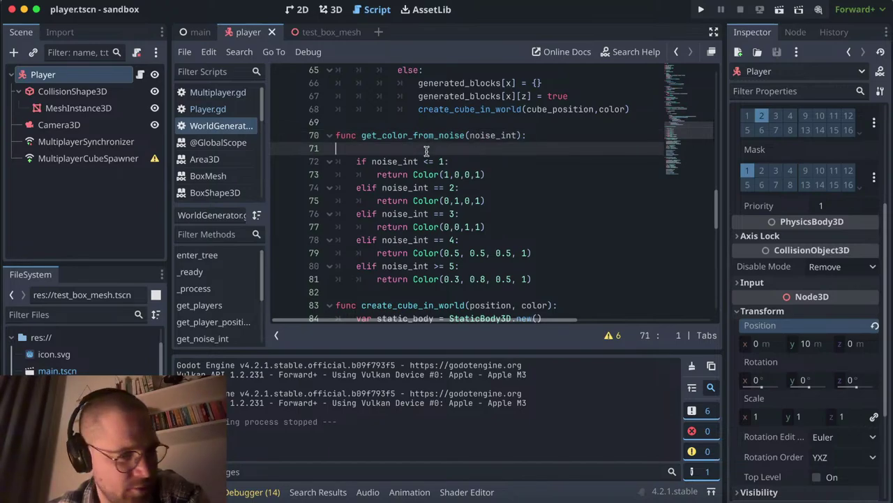
pyautogui.scroll(-1, 472, 164)
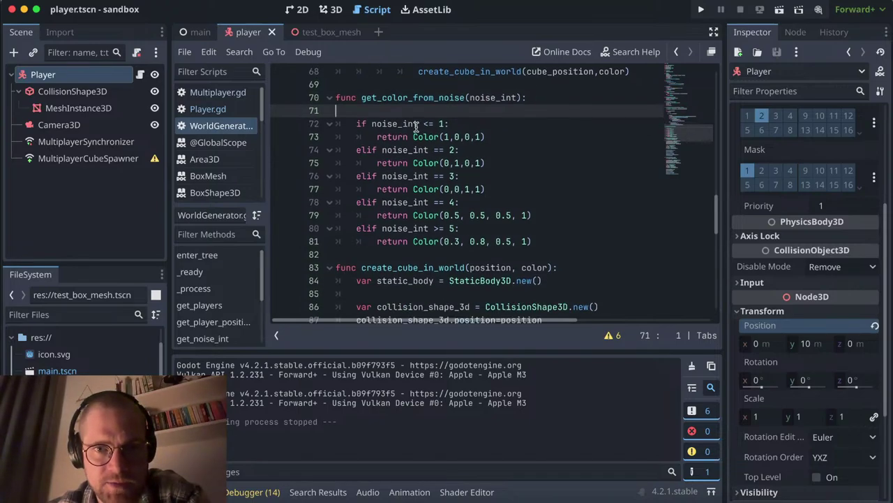
pyautogui.click(439, 123)
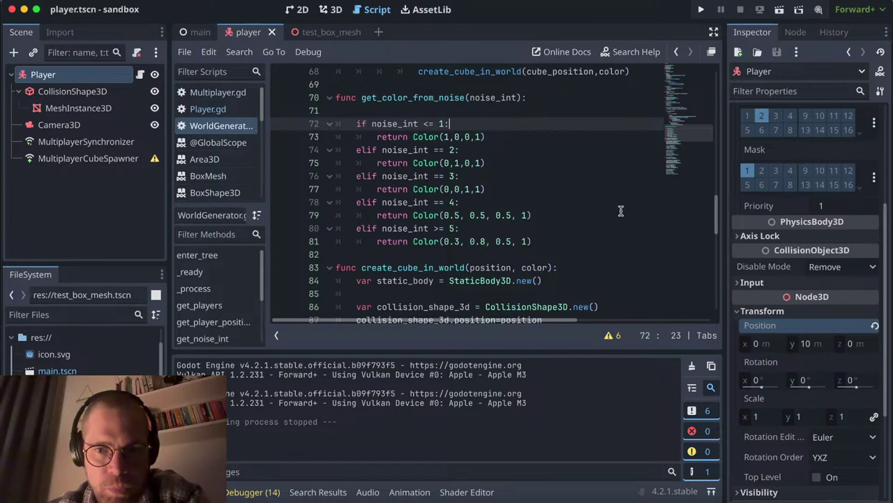
# Step: Delete the *10 multiplier after get_noise_float(Vector3(x,0,z)) on line 59
pyautogui.scroll(1, 618, 206)
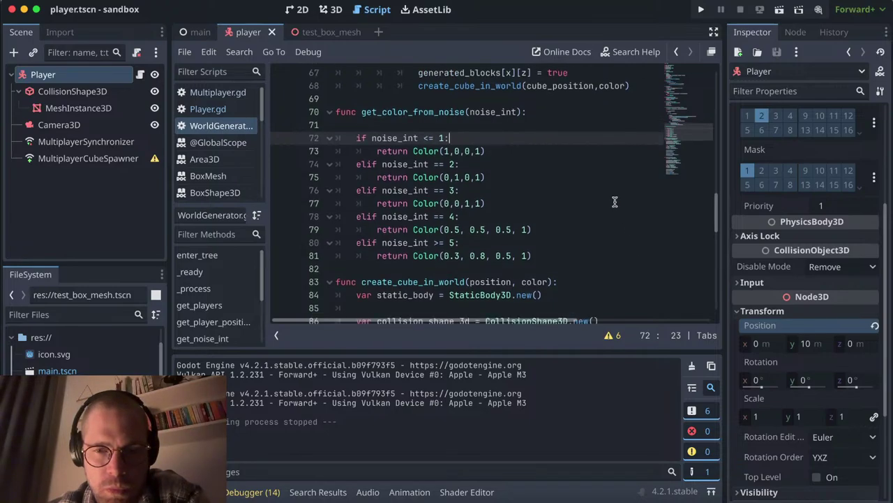
pyautogui.scroll(5, 614, 202)
pyautogui.scroll(5, 614, 201)
pyautogui.scroll(1, 614, 202)
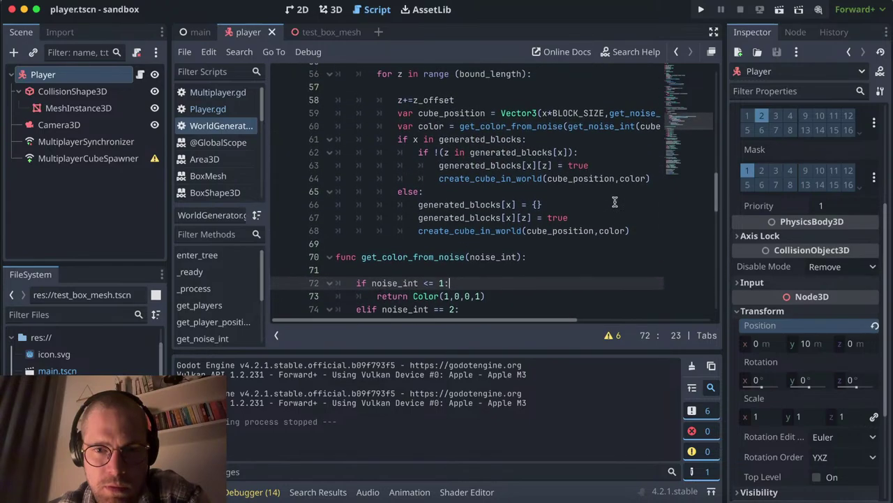
pyautogui.scroll(-10, 615, 202)
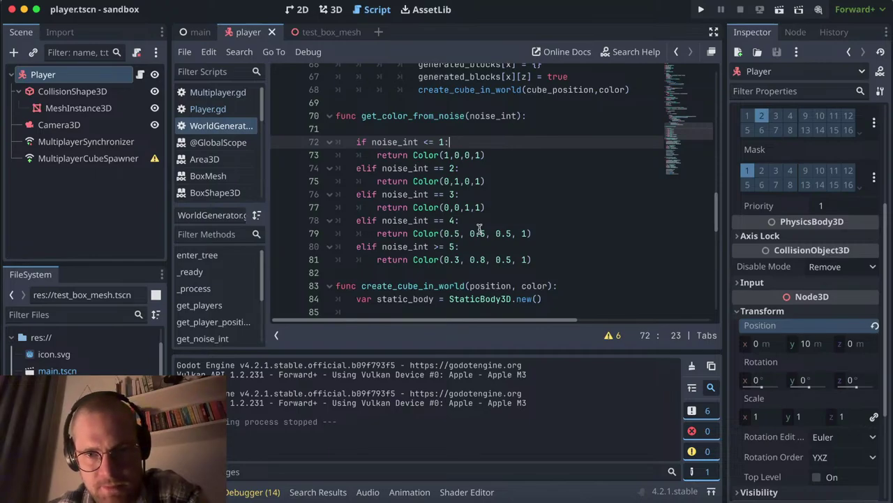
pyautogui.scroll(1, 480, 228)
pyautogui.scroll(2, 479, 228)
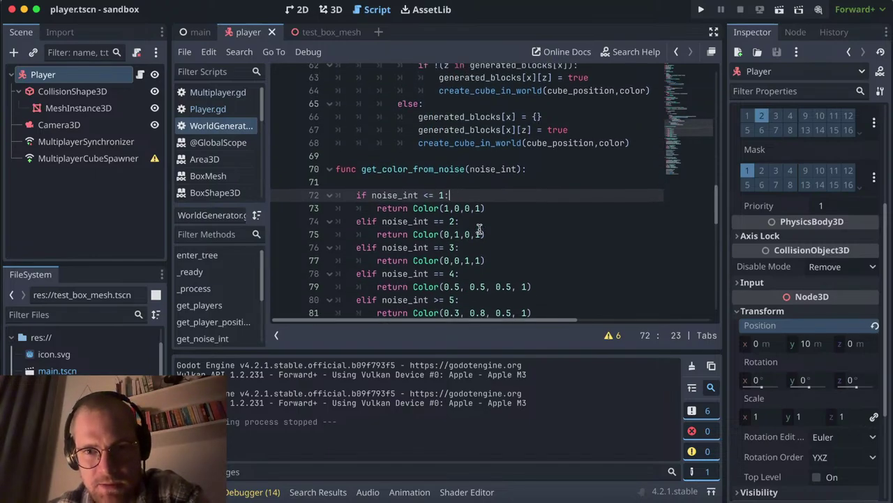
pyautogui.scroll(2, 479, 228)
pyautogui.scroll(2, 479, 229)
pyautogui.hscroll(2, 479, 228)
pyautogui.hscroll(5, 480, 229)
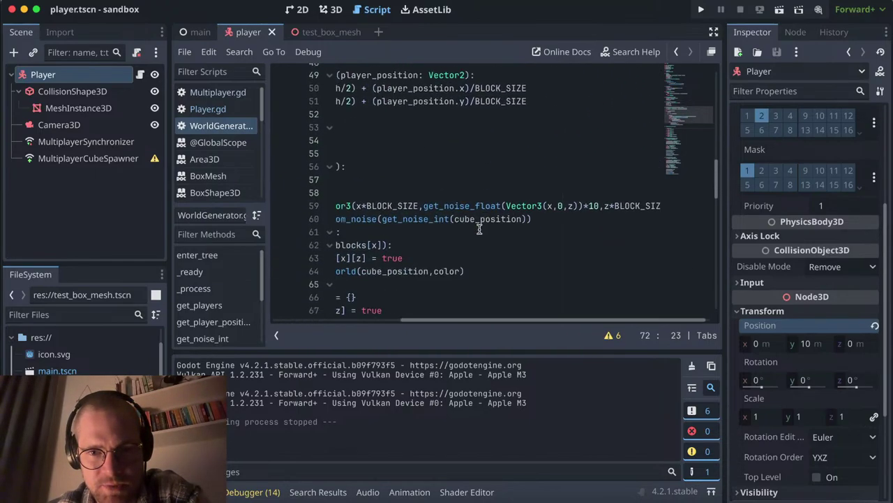
pyautogui.scroll(-5, 479, 229)
pyautogui.hscroll(-3, 479, 228)
pyautogui.hscroll(-3, 479, 228)
pyautogui.hscroll(5, 480, 228)
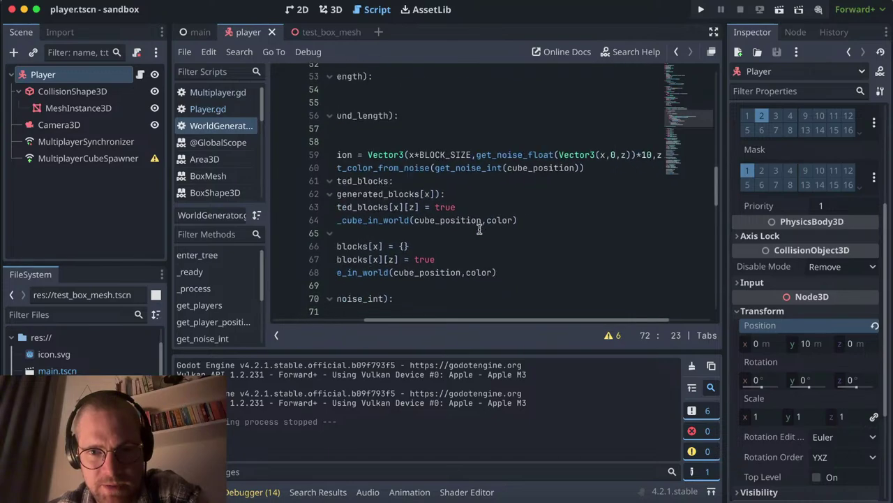
pyautogui.scroll(1, 517, 209)
pyautogui.hscroll(3, 517, 210)
pyautogui.click(594, 184)
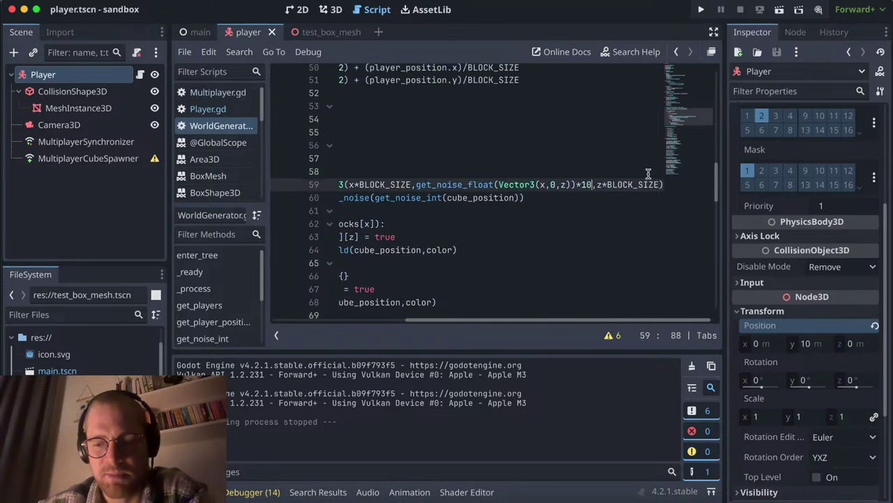
pyautogui.press('BackSpace')
pyautogui.press('BackSpace')
pyautogui.press('BackSpace')
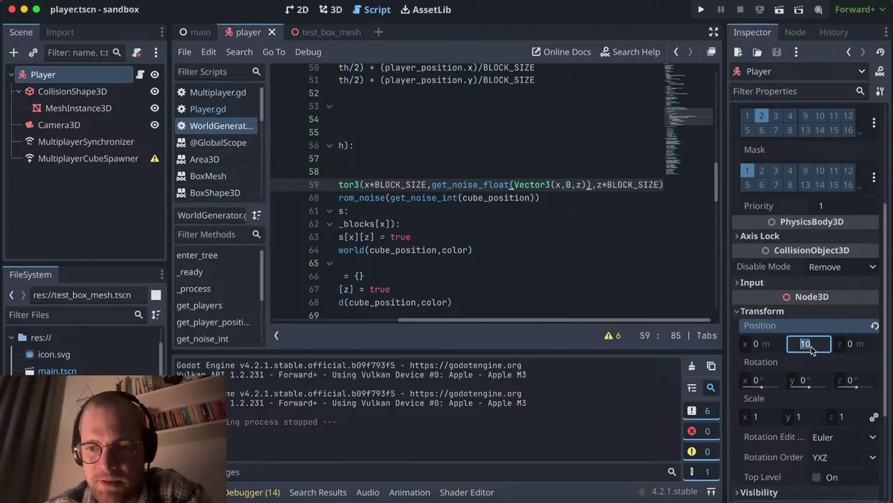
# Step: Enter 6 for the Player's Position y, then reopen the field to adjust it to 8
pyautogui.write('6')
pyautogui.press('Return')
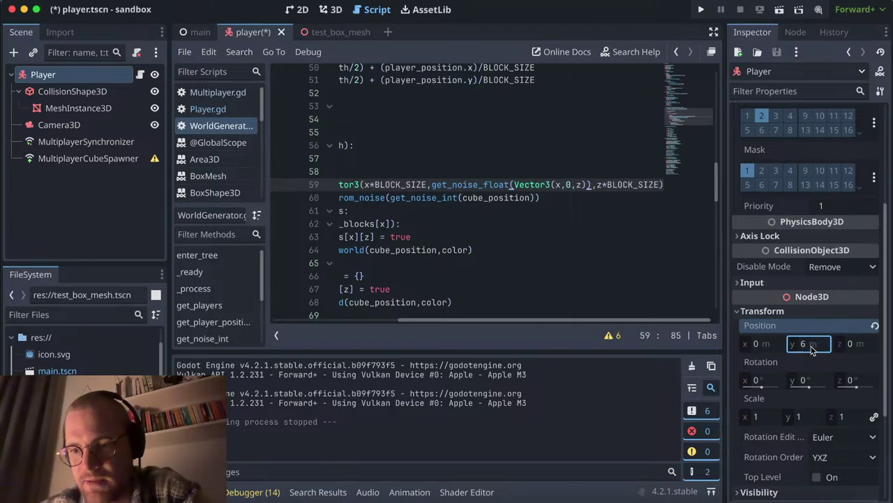
pyautogui.click(803, 343)
pyautogui.write('8')
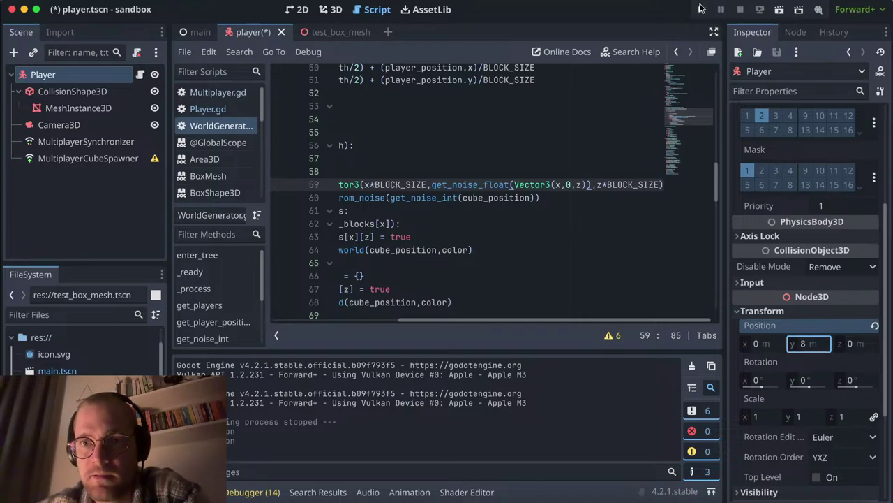
# Step: Run the project, enlarge the game window, host a game, and restart it
pyautogui.click(701, 9)
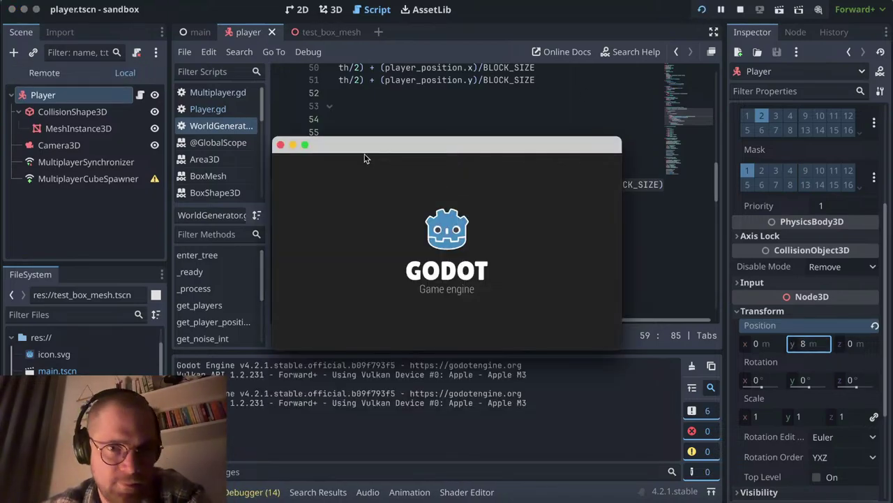
pyautogui.moveTo(273, 135); pyautogui.dragTo(69, 1)
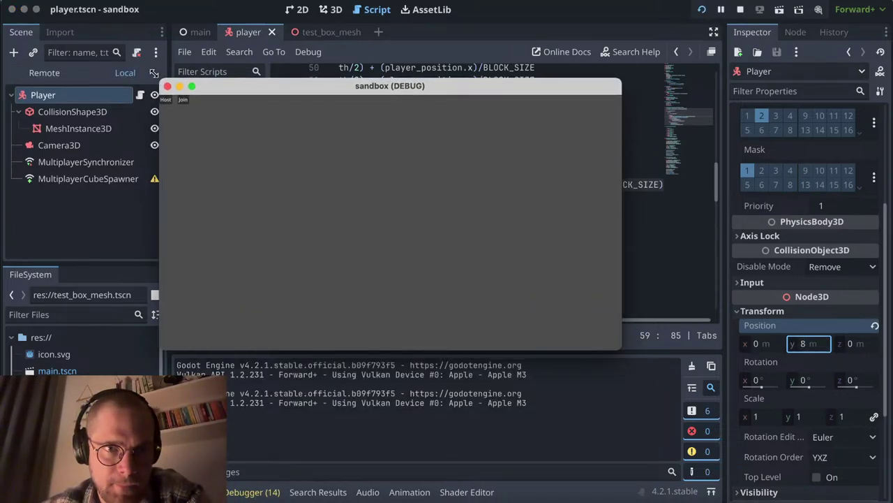
pyautogui.moveTo(135, 12); pyautogui.dragTo(265, 65)
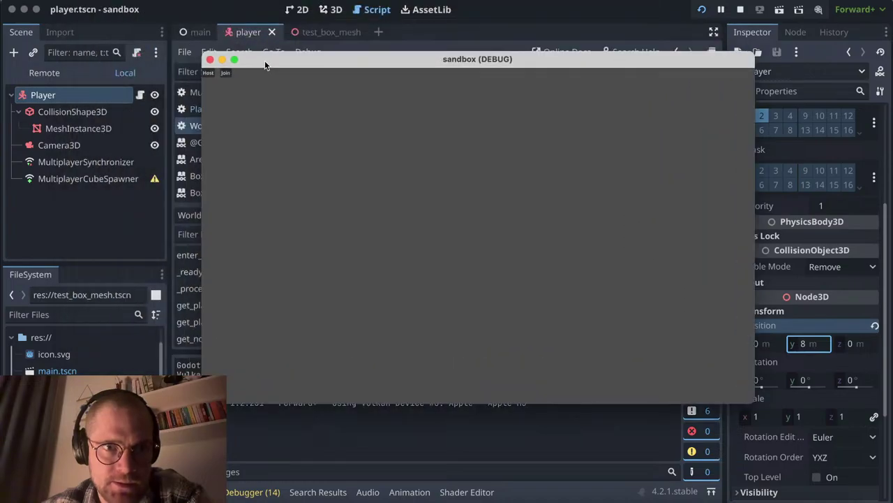
pyautogui.click(210, 73)
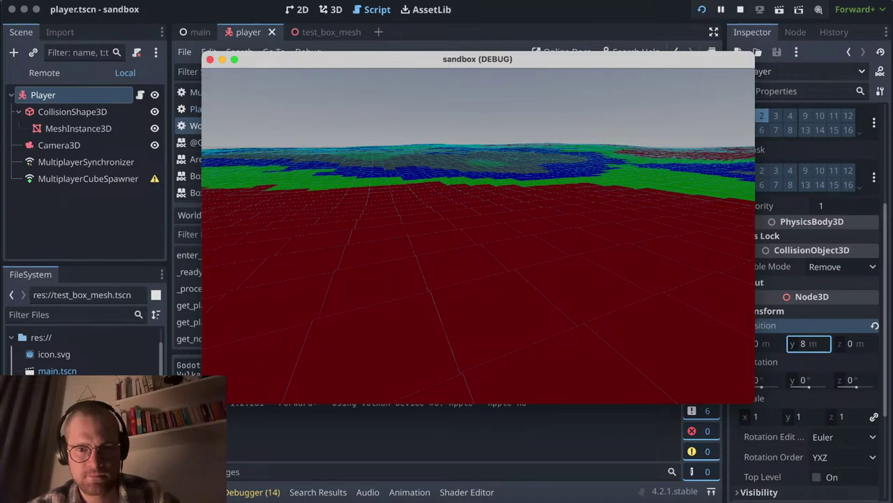
pyautogui.press('super+b')
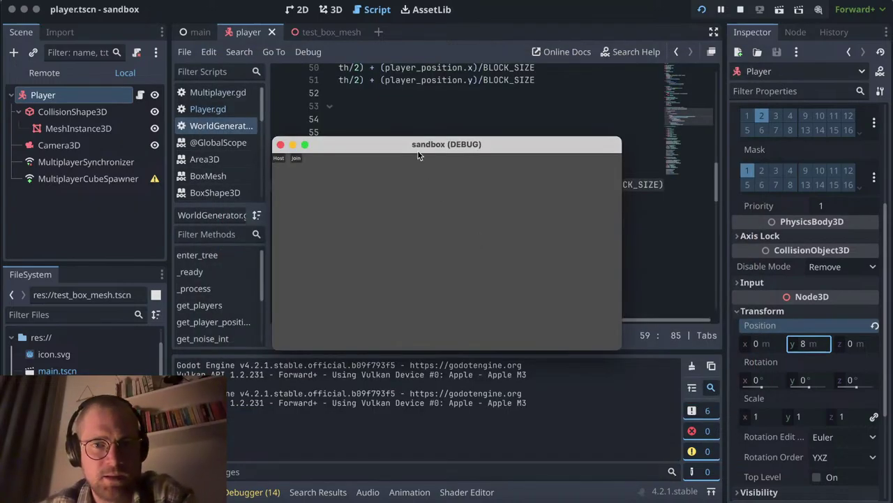
# Step: Multiply the noise height value on line 59 by 2
pyautogui.click(532, 16)
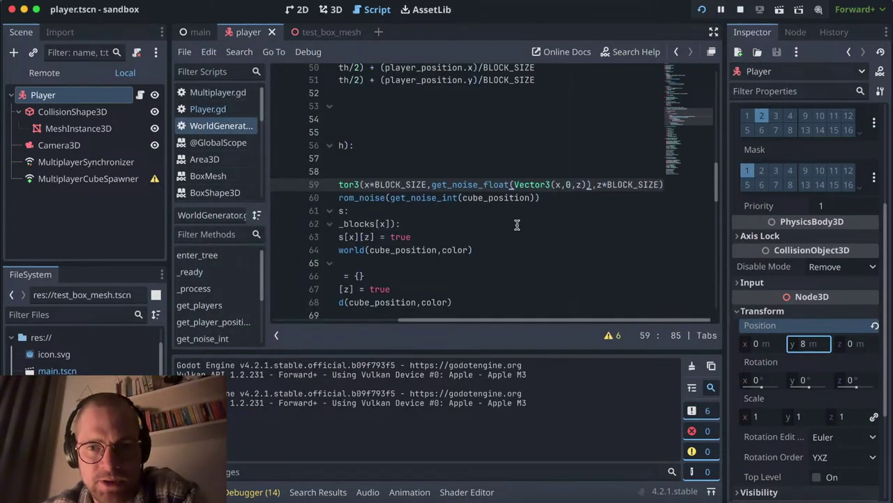
pyautogui.scroll(1, 583, 189)
pyautogui.click(589, 194)
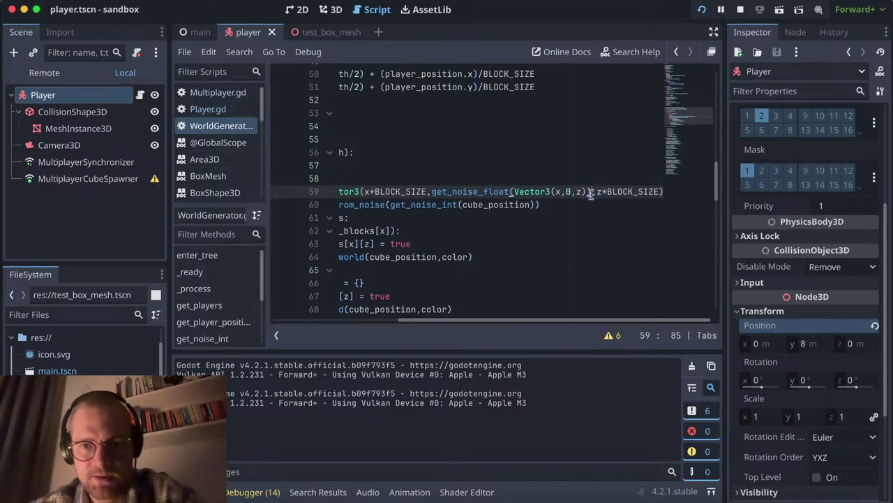
pyautogui.write('*2')
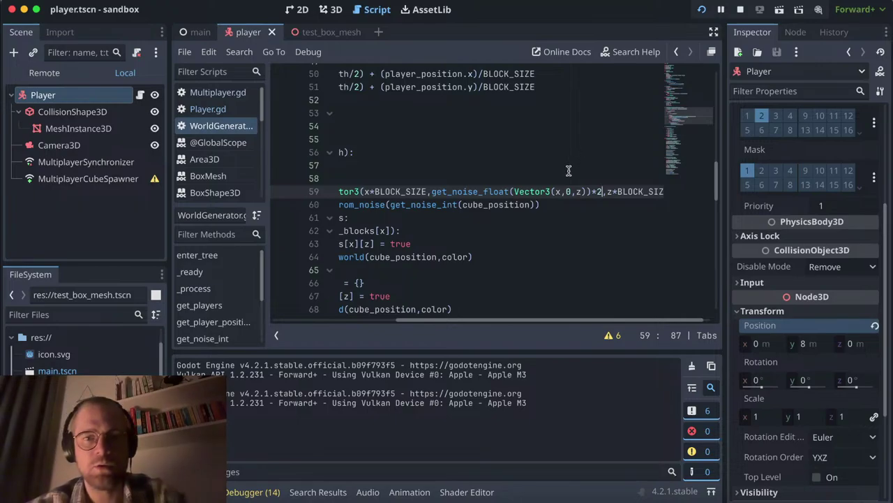
# Step: Change line 60 to get_color_from_noise(get_noise_int(Vector3(x,0,z))) so cubes use integer noise
pyautogui.hscroll(-5, 569, 170)
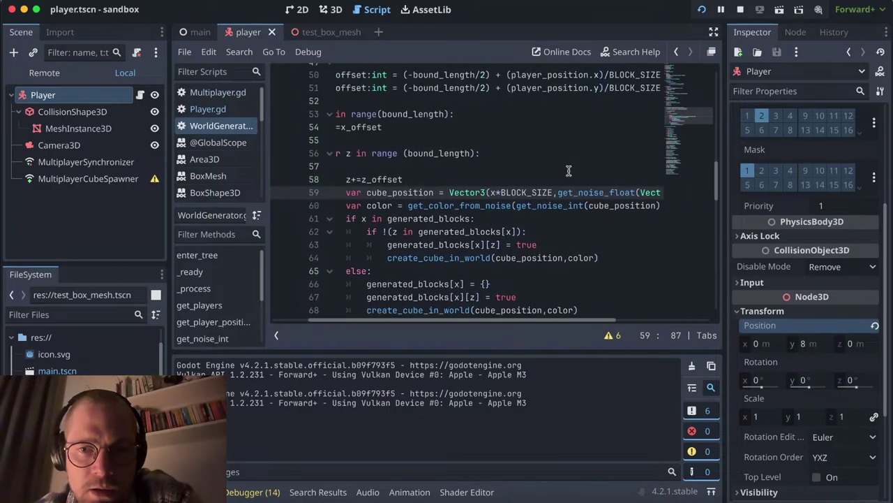
pyautogui.hscroll(3, 569, 170)
pyautogui.scroll(-1, 569, 170)
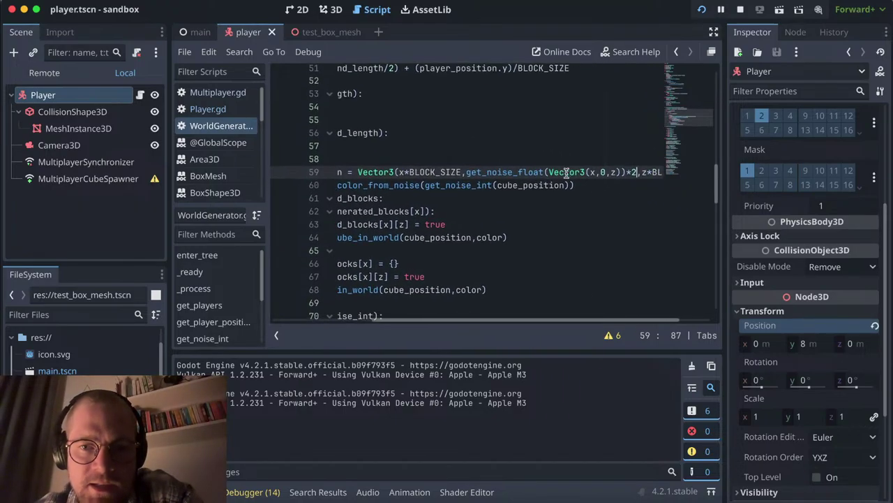
pyautogui.click(531, 185)
pyautogui.hscroll(-6, 503, 168)
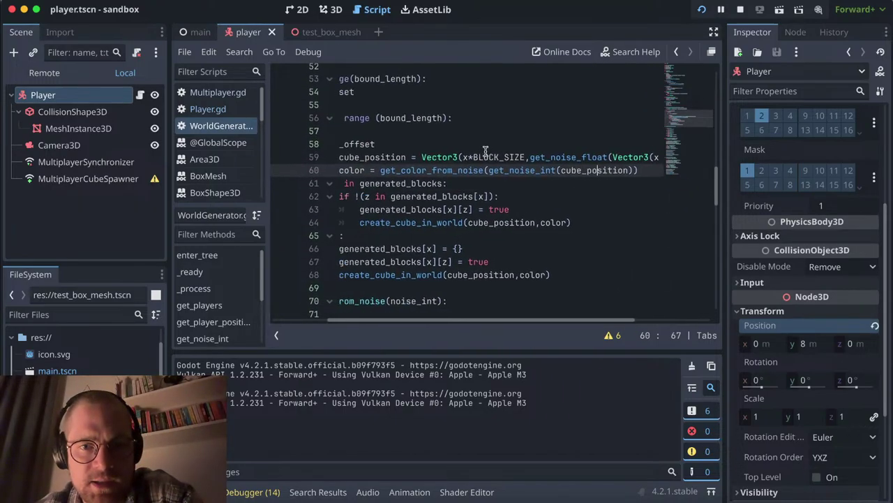
pyautogui.scroll(2, 486, 151)
pyautogui.hscroll(4, 486, 151)
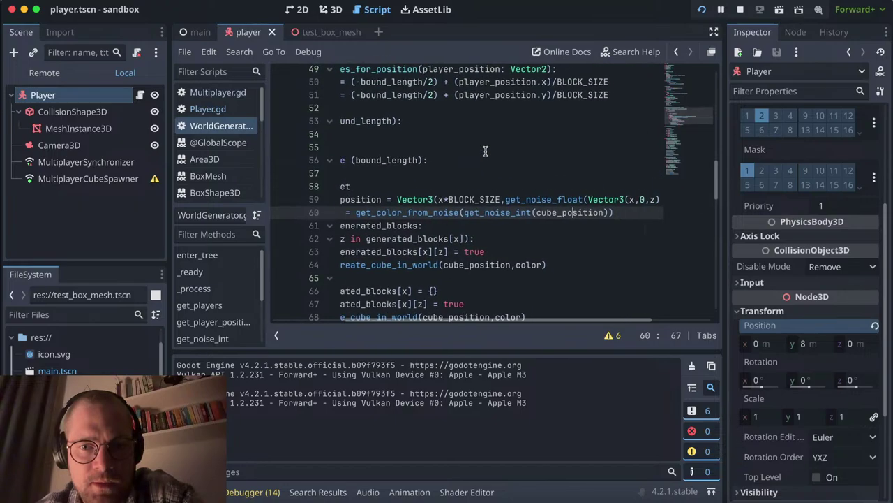
pyautogui.hscroll(1, 486, 151)
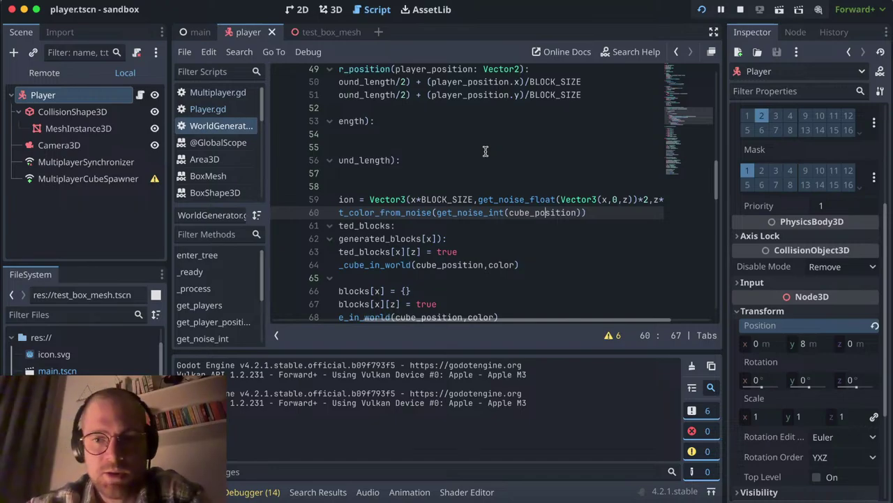
pyautogui.doubleClick(534, 213)
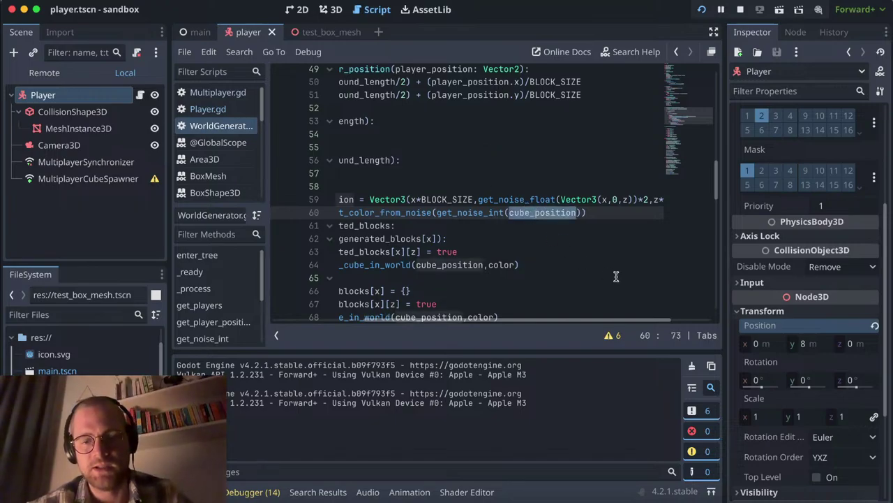
pyautogui.write('x,0,z')
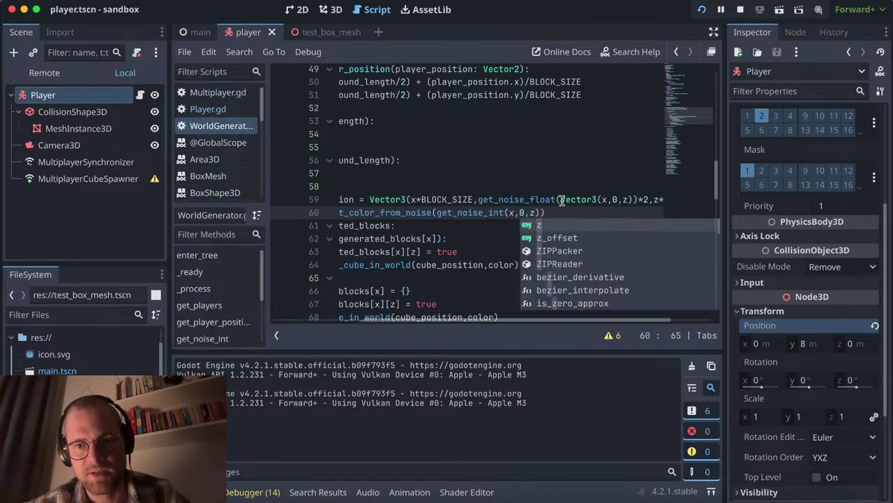
pyautogui.moveTo(562, 200); pyautogui.dragTo(633, 201)
pyautogui.click(575, 225)
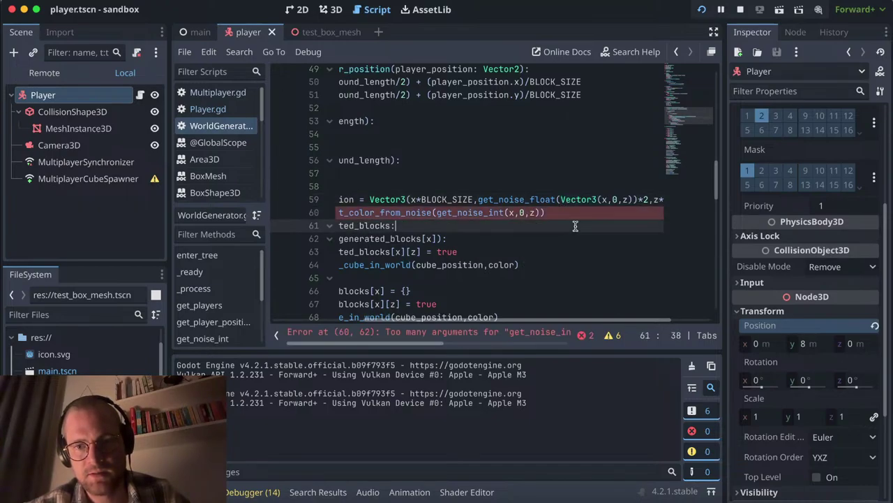
pyautogui.click(509, 212)
pyautogui.write('Vector3(')
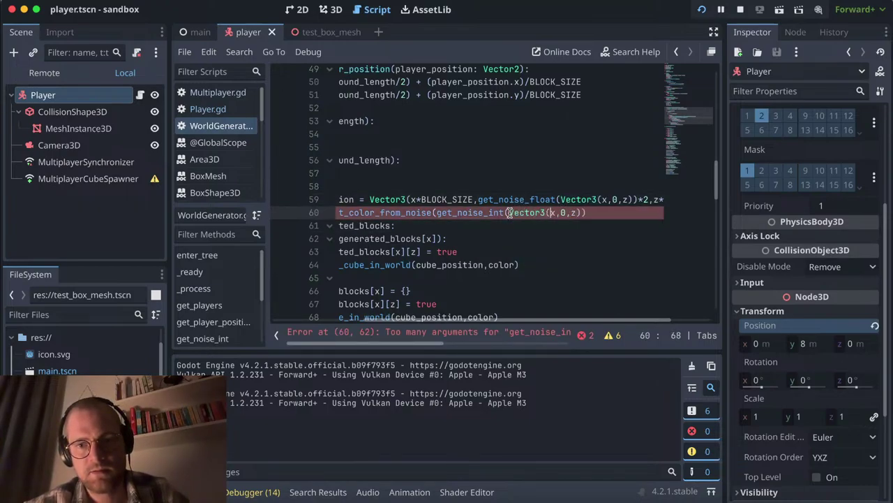
pyautogui.click(575, 213)
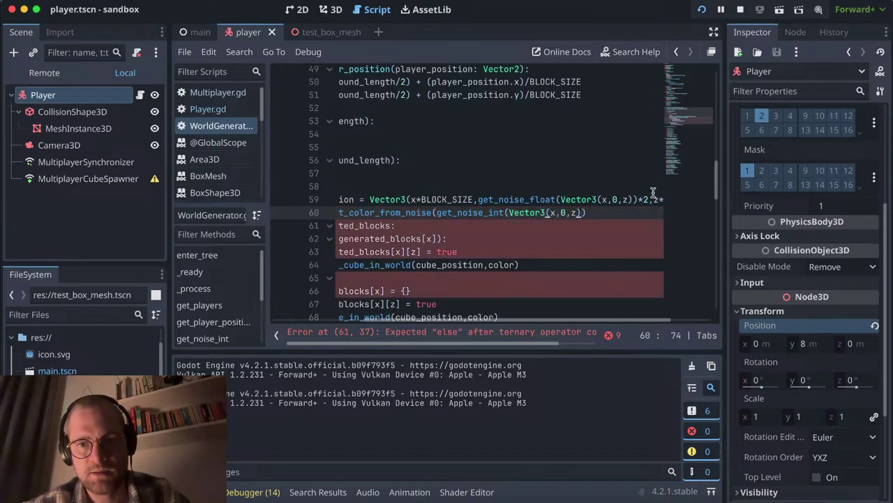
pyautogui.write(')')
pyautogui.hscroll(-2, 617, 211)
pyautogui.hscroll(-3, 594, 216)
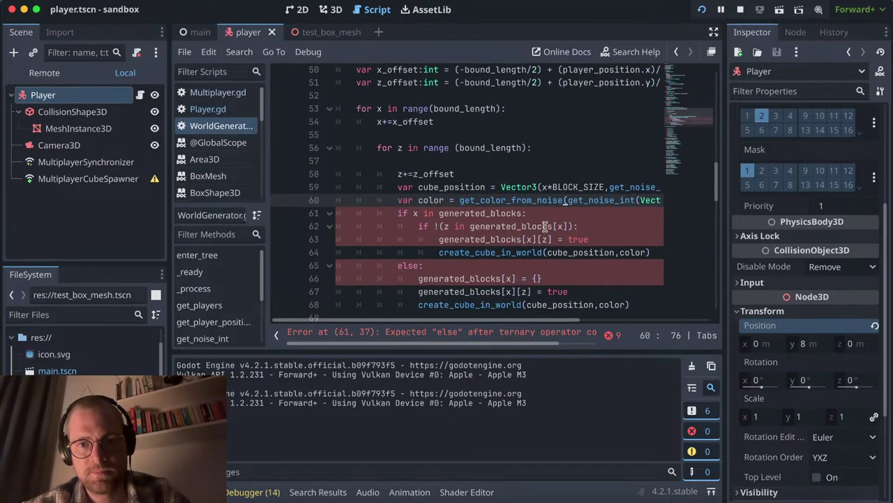
pyautogui.hscroll(4, 545, 227)
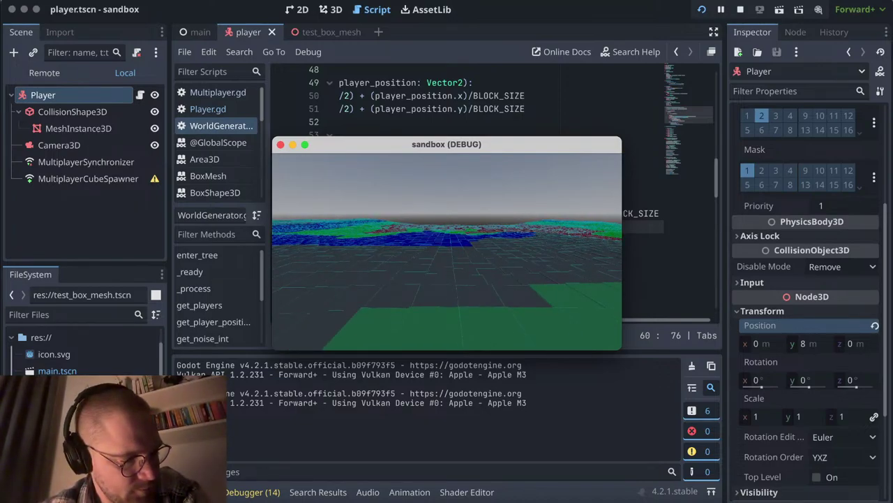
# Step: Stop the running sandbox game
pyautogui.press('super+b')
pyautogui.moveTo(374, 143); pyautogui.dragTo(451, 192)
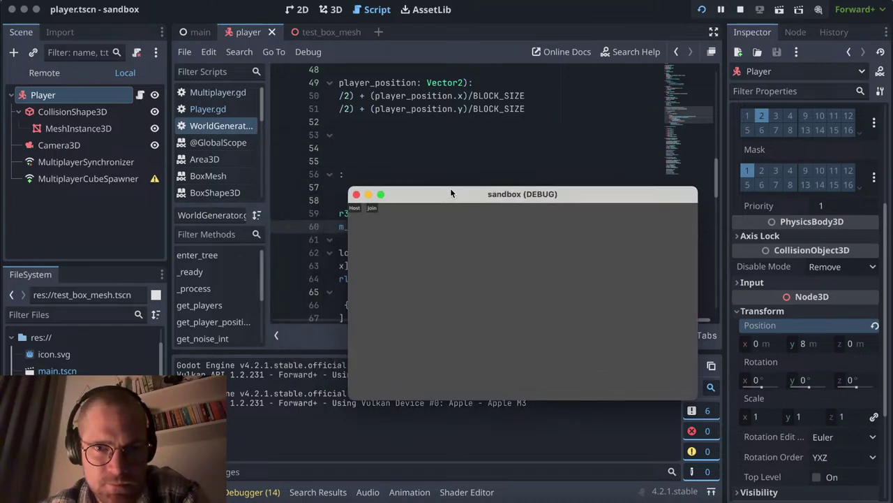
pyautogui.press('super+q')
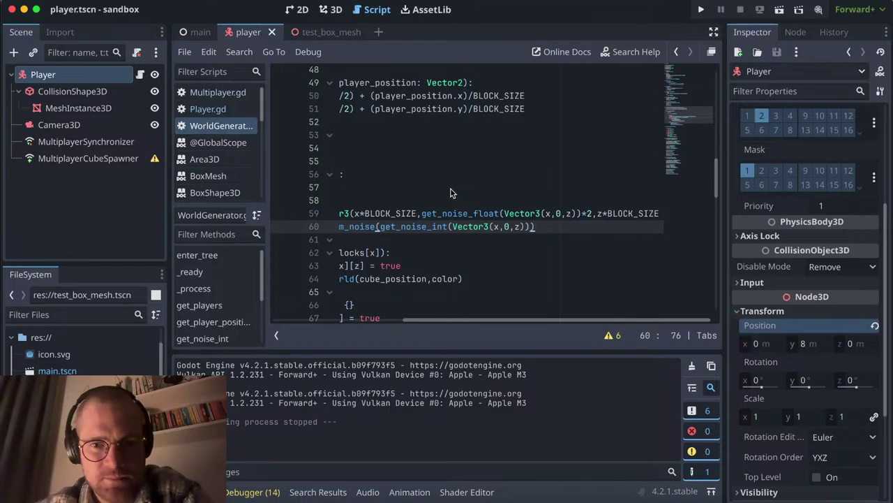
# Step: Replace the *2 height multiplier on line 59 with *5
pyautogui.hscroll(-3, 451, 193)
pyautogui.hscroll(-3, 451, 192)
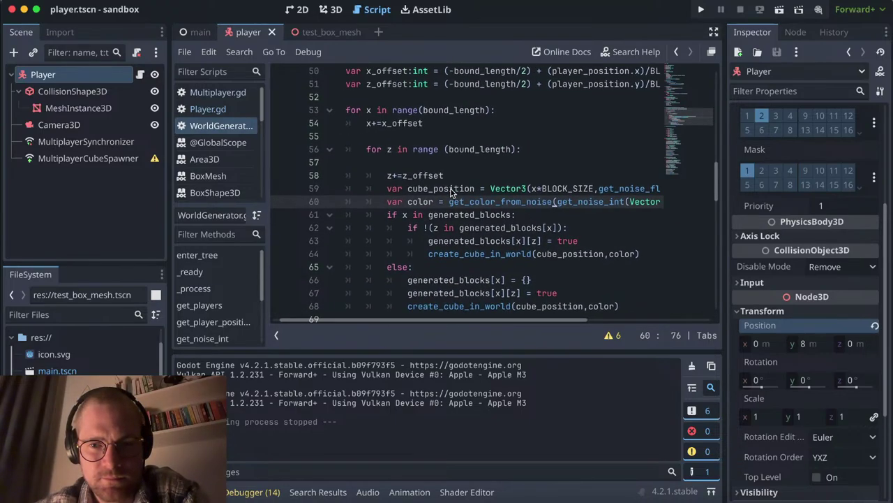
pyautogui.hscroll(3, 451, 193)
pyautogui.hscroll(3, 451, 193)
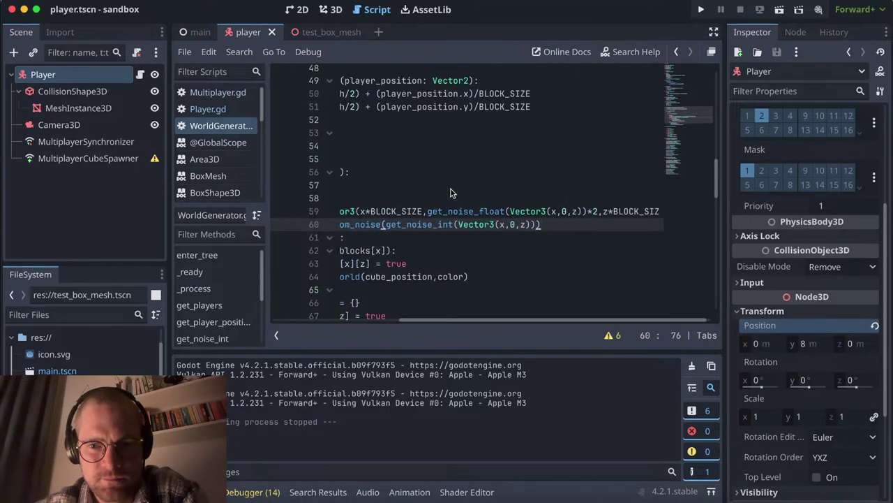
pyautogui.click(598, 213)
pyautogui.moveTo(596, 213); pyautogui.dragTo(594, 215)
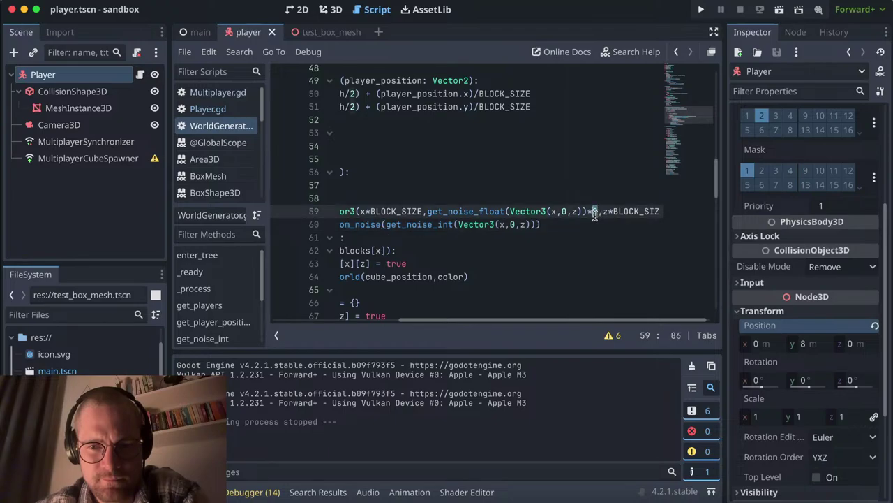
pyautogui.click(597, 217)
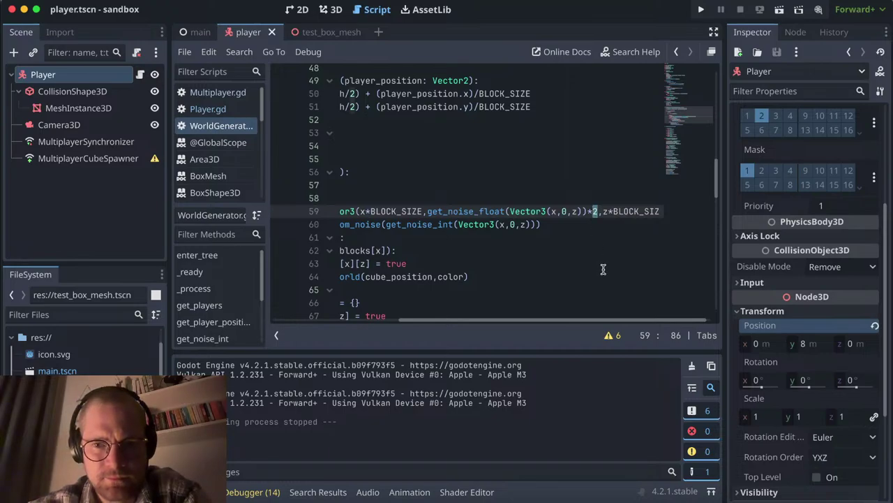
pyautogui.write('5')
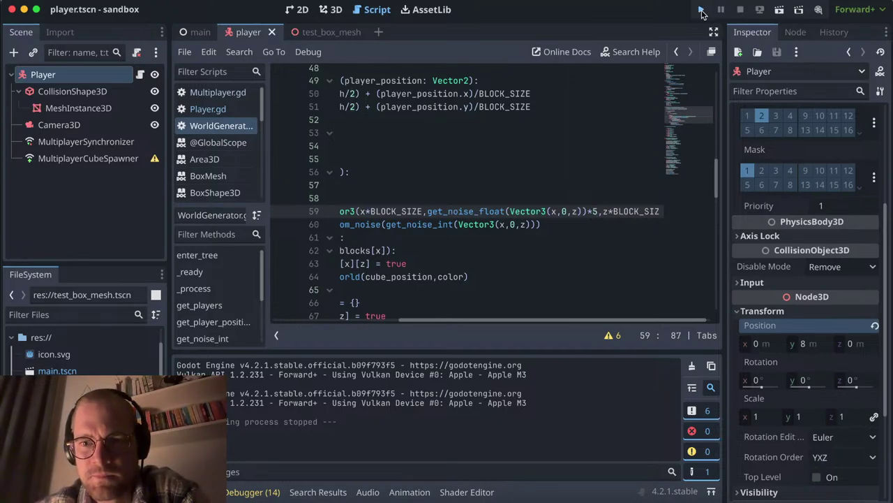
pyautogui.click(702, 13)
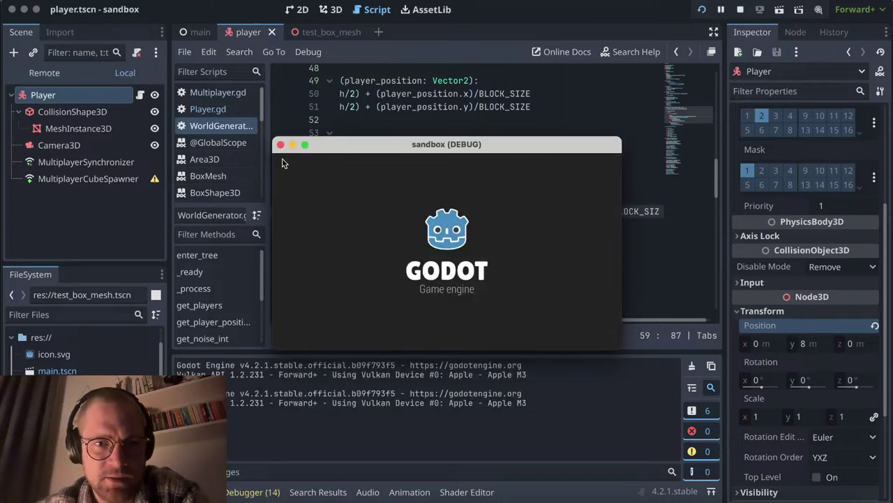
pyautogui.click(280, 160)
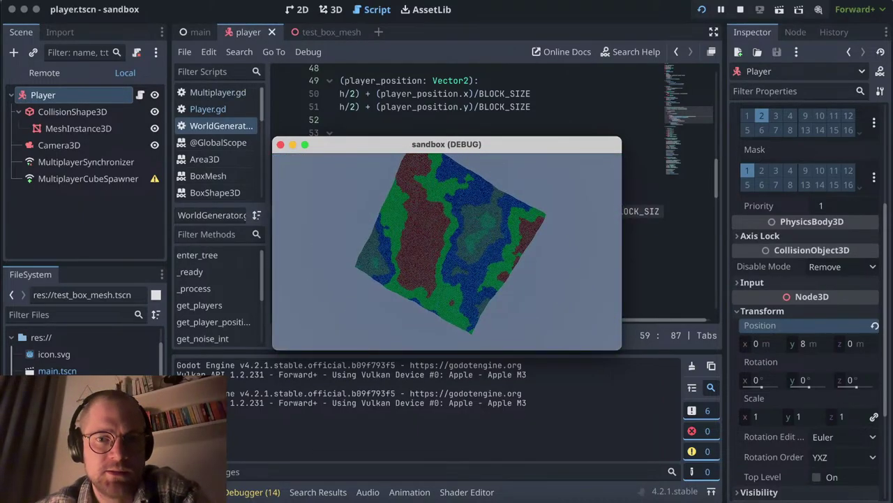
pyautogui.press('Escape')
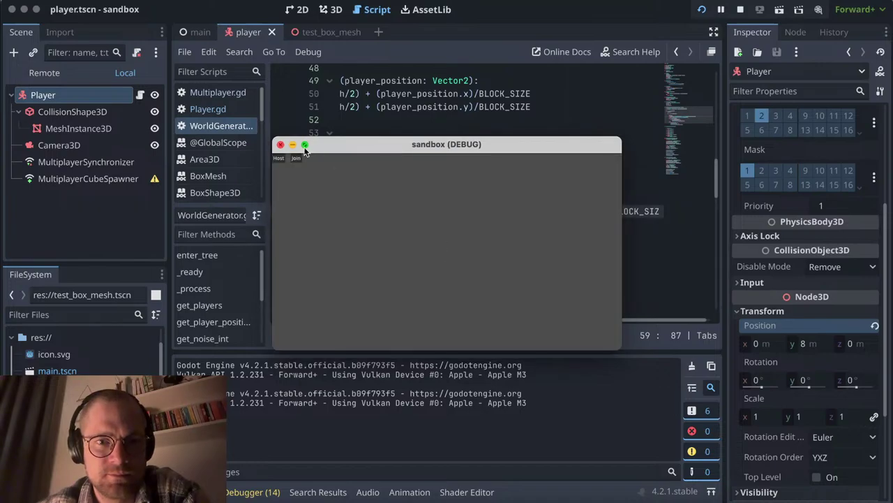
pyautogui.click(280, 145)
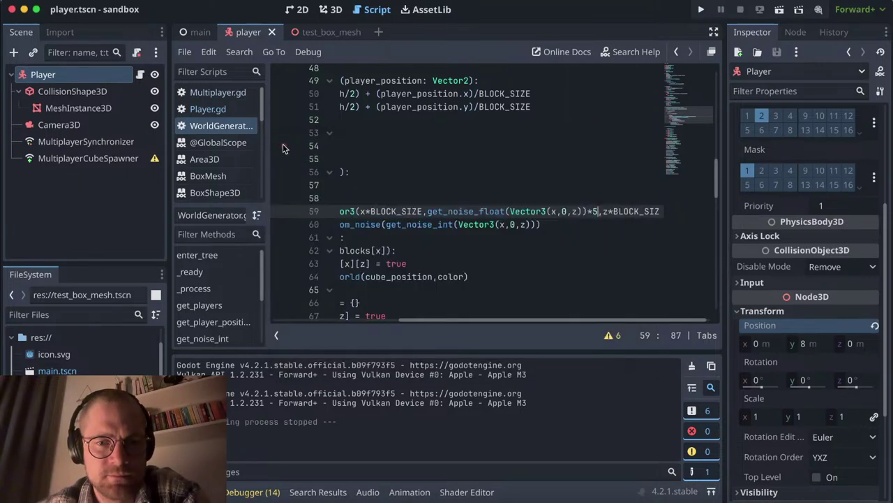
pyautogui.hscroll(-5, 328, 160)
pyautogui.scroll(5, 377, 171)
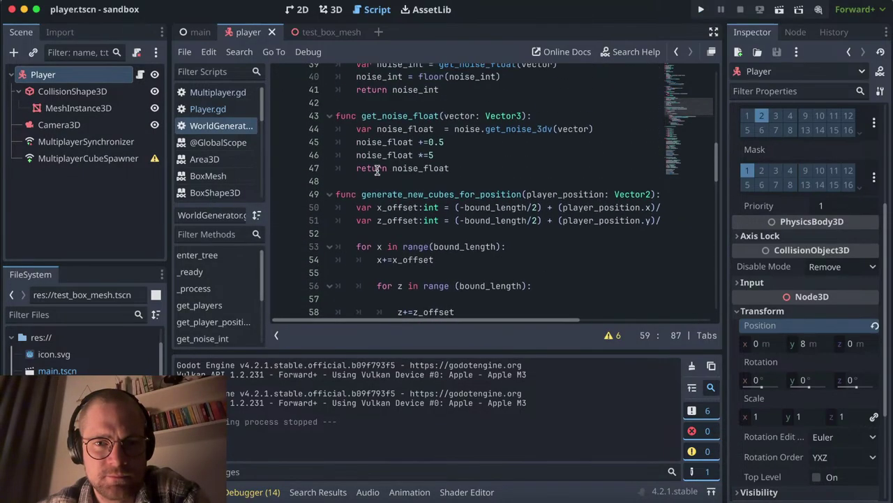
pyautogui.scroll(3, 377, 171)
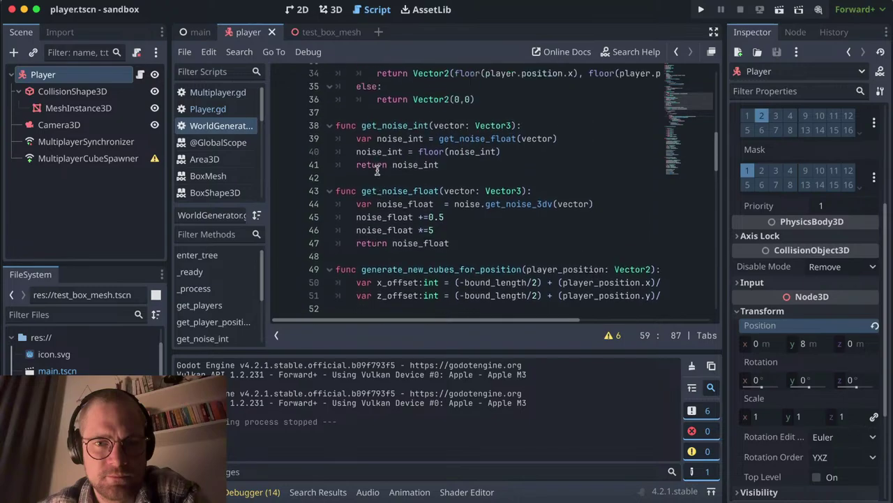
# Step: In the 3D player scene, set the Player's position Y to 20
pyautogui.click(331, 9)
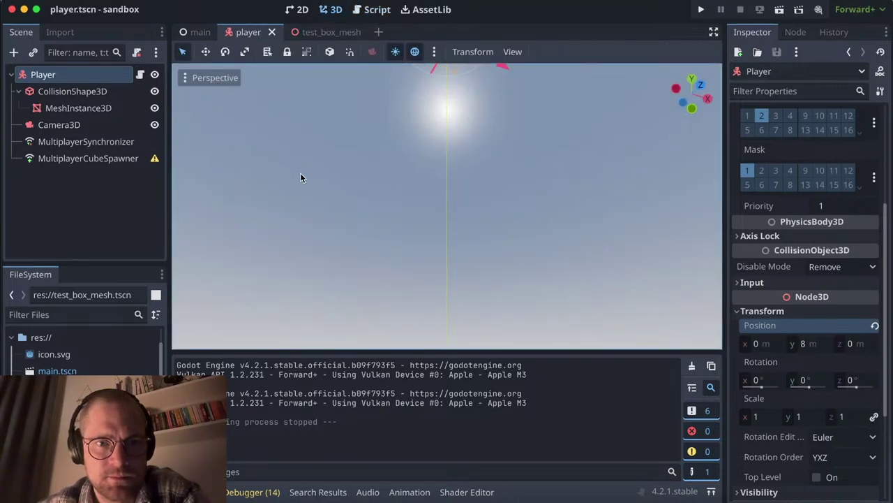
pyautogui.press('f')
pyautogui.scroll(-5, 300, 178)
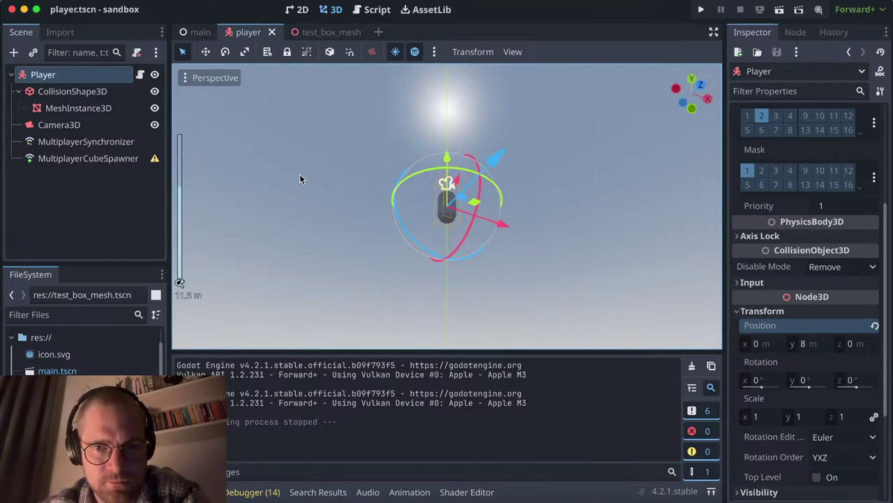
pyautogui.moveTo(300, 179); pyautogui.dragTo(448, 117, button='middle')
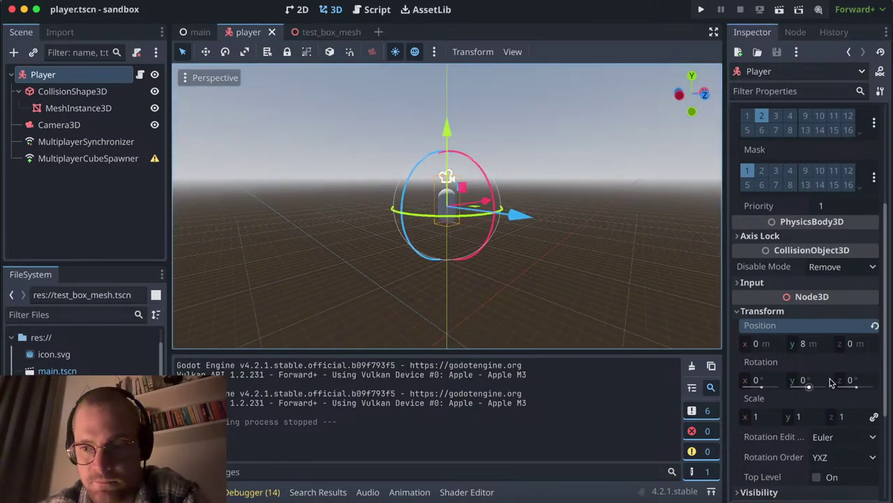
pyautogui.click(804, 343)
pyautogui.write('20')
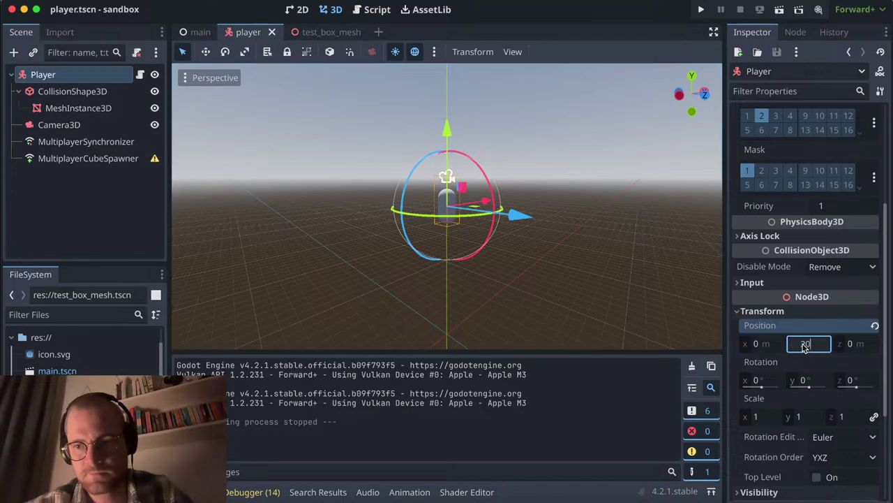
# Step: Run the project, host a game to check the spawn height, then close it
pyautogui.press('super+b')
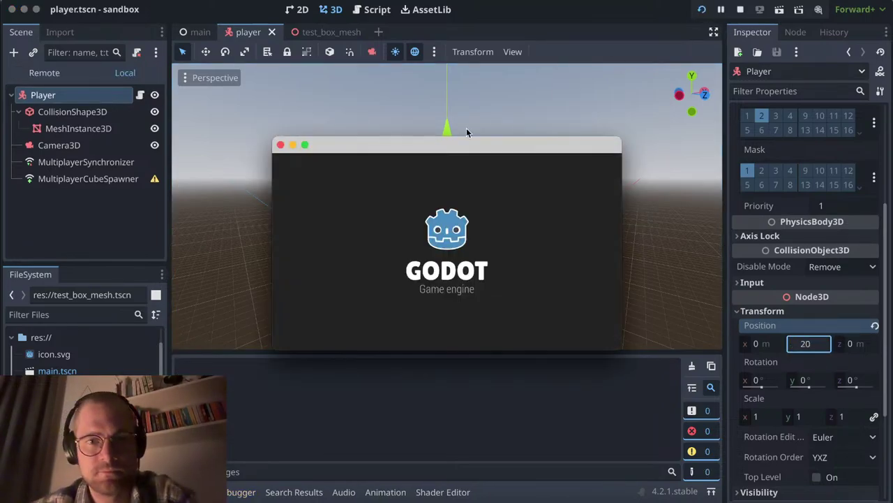
pyautogui.moveTo(273, 143); pyautogui.dragTo(122, 43)
pyautogui.click(129, 63)
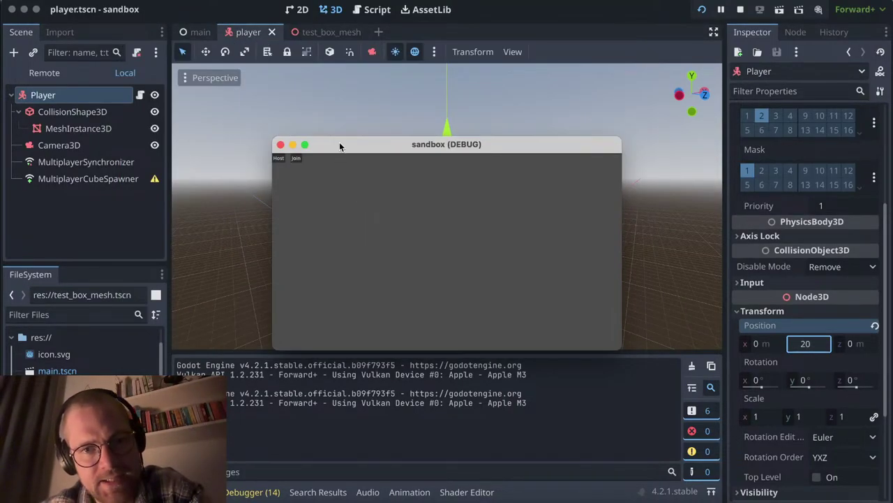
pyautogui.moveTo(339, 148)
pyautogui.mouseDown()
pyautogui.moveTo(429, 184)
pyautogui.moveTo(360, 304)
pyautogui.mouseUp()
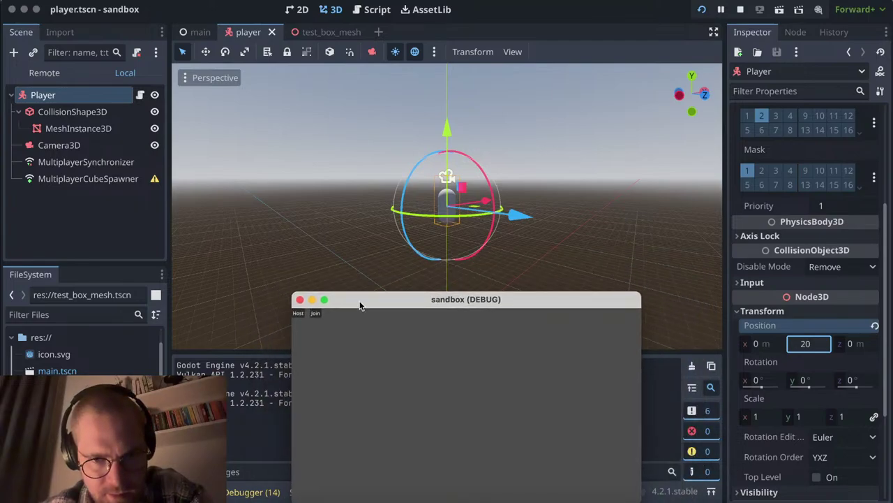
pyautogui.moveTo(360, 305); pyautogui.dragTo(351, 281)
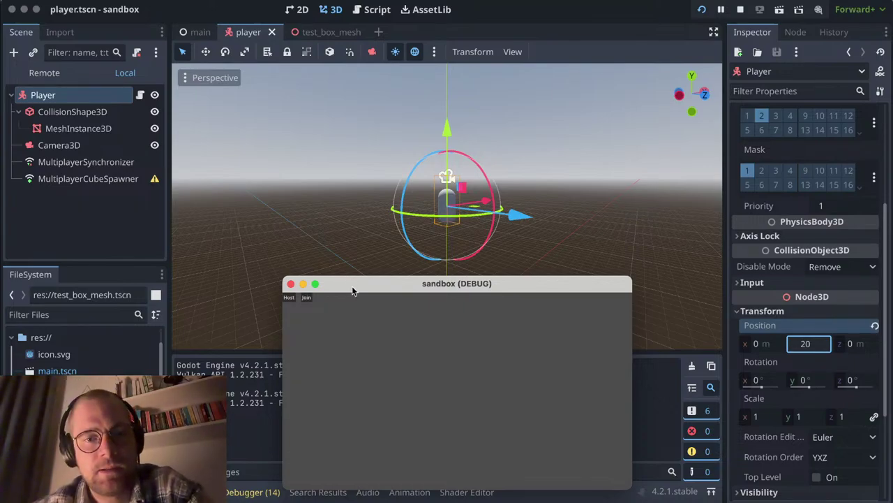
pyautogui.moveTo(351, 281); pyautogui.dragTo(336, 255)
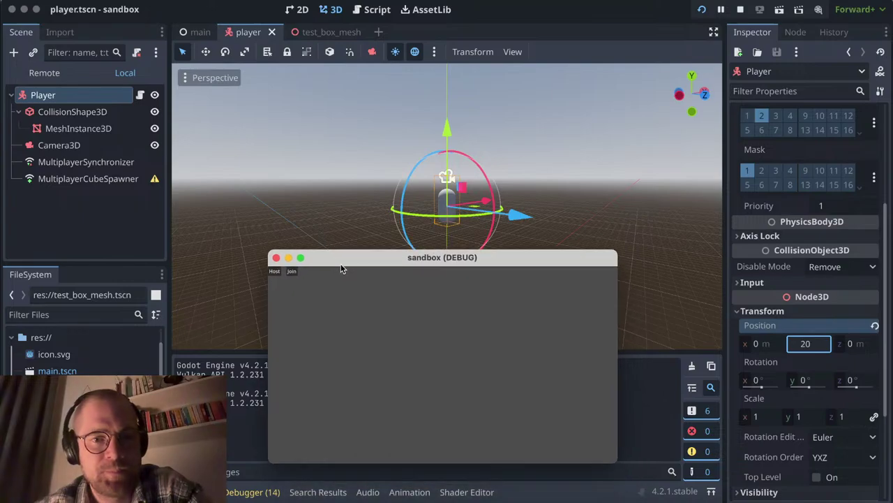
pyautogui.click(276, 258)
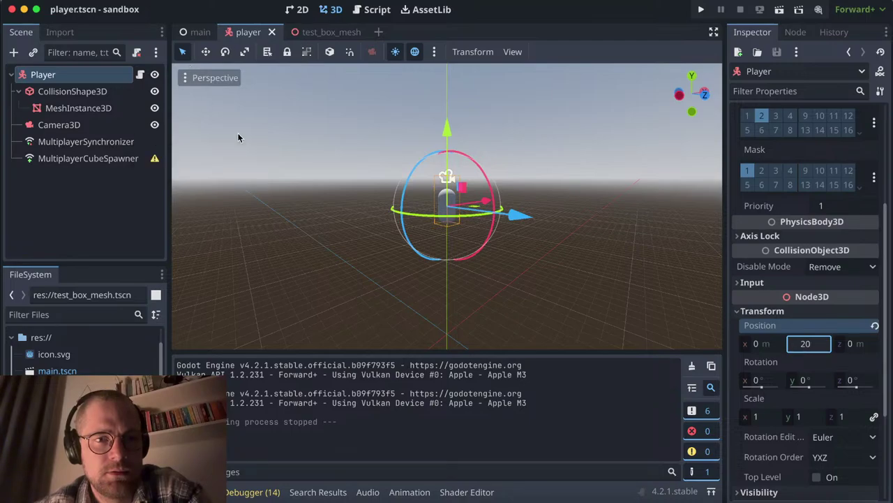
pyautogui.click(96, 159)
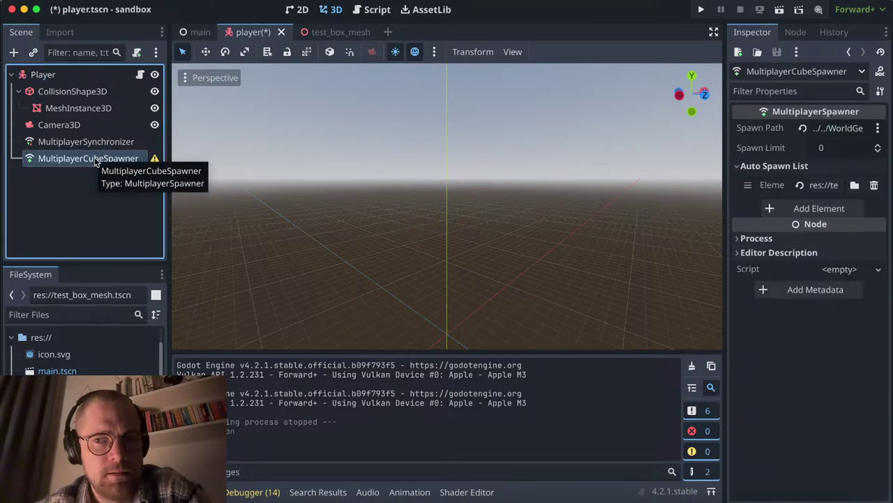
pyautogui.click(328, 32)
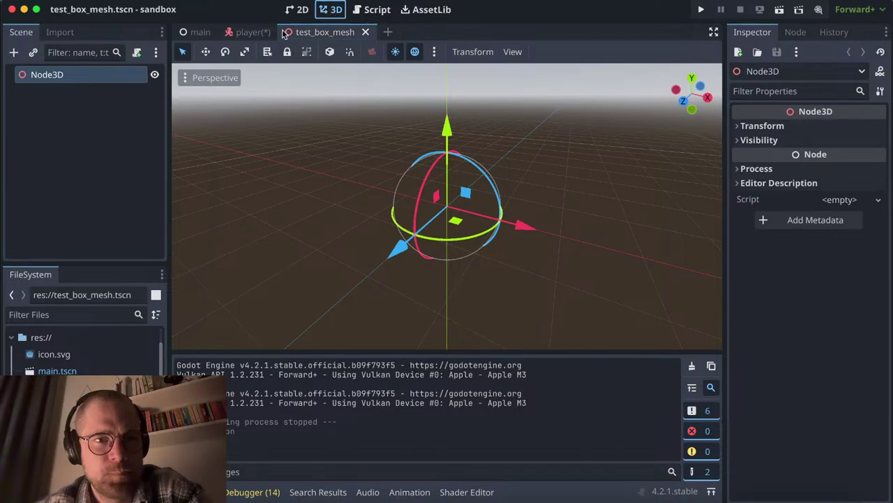
pyautogui.click(356, 10)
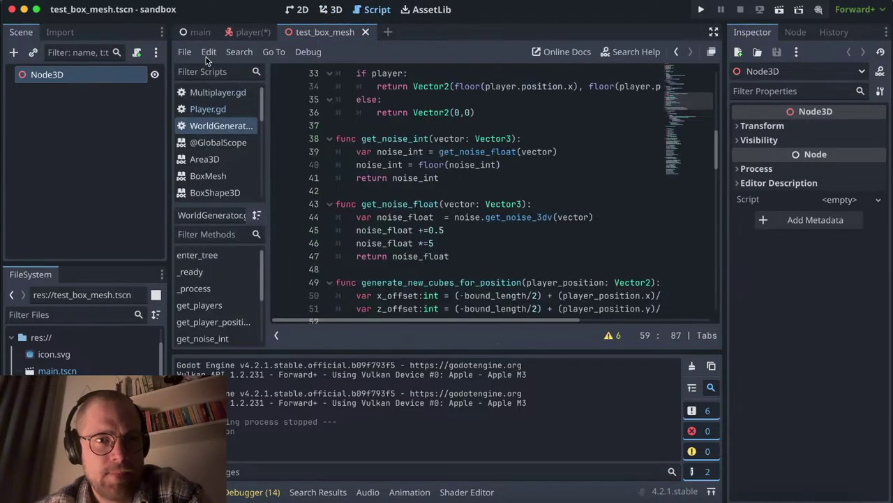
pyautogui.click(216, 92)
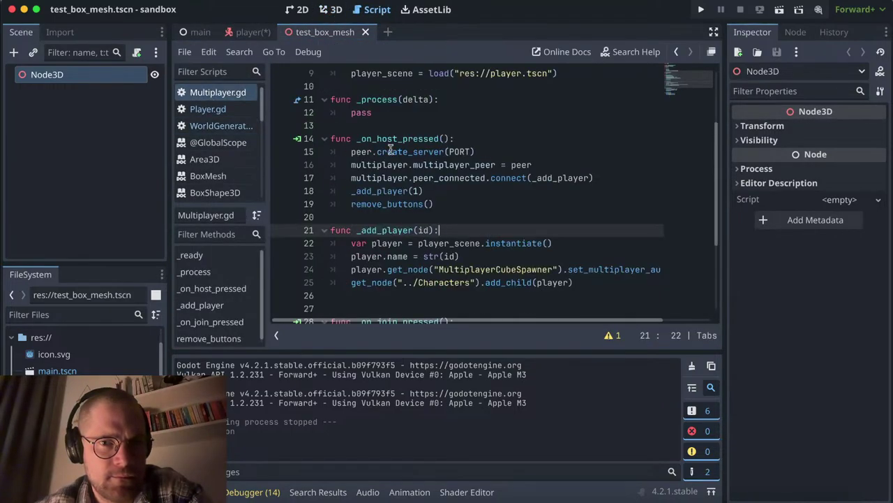
pyautogui.scroll(1, 365, 153)
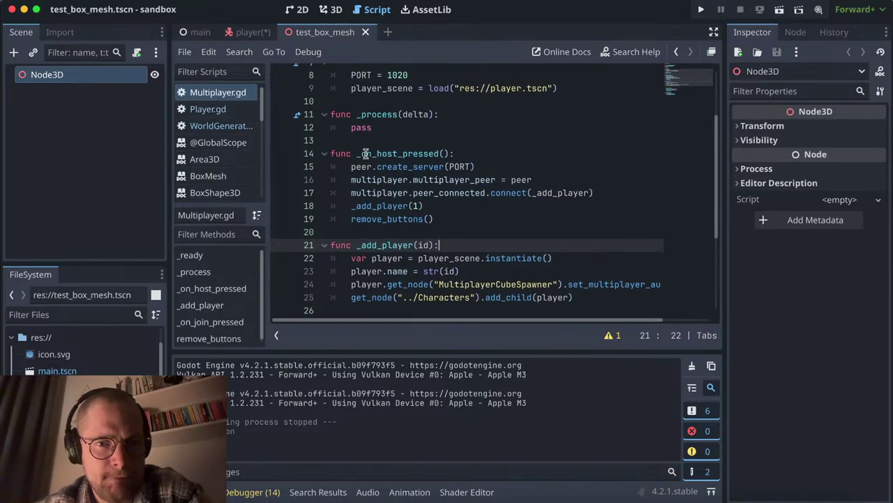
pyautogui.click(363, 205)
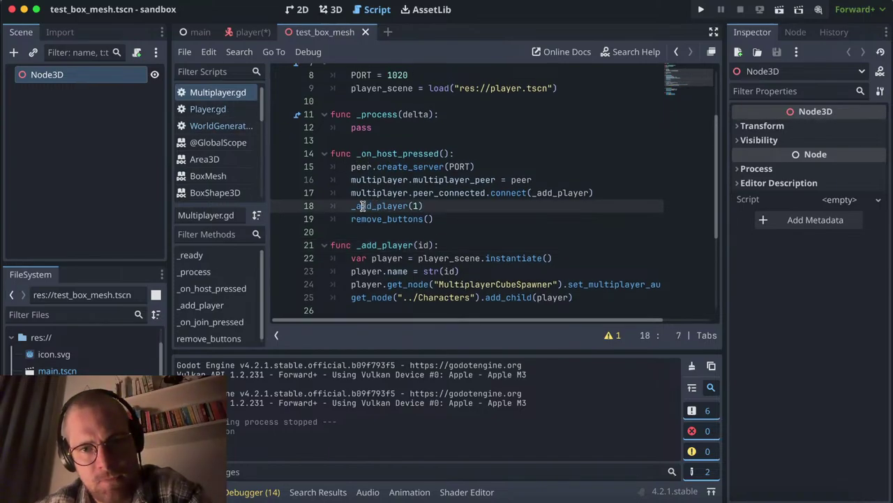
pyautogui.doubleClick(353, 206)
pyautogui.click(442, 206)
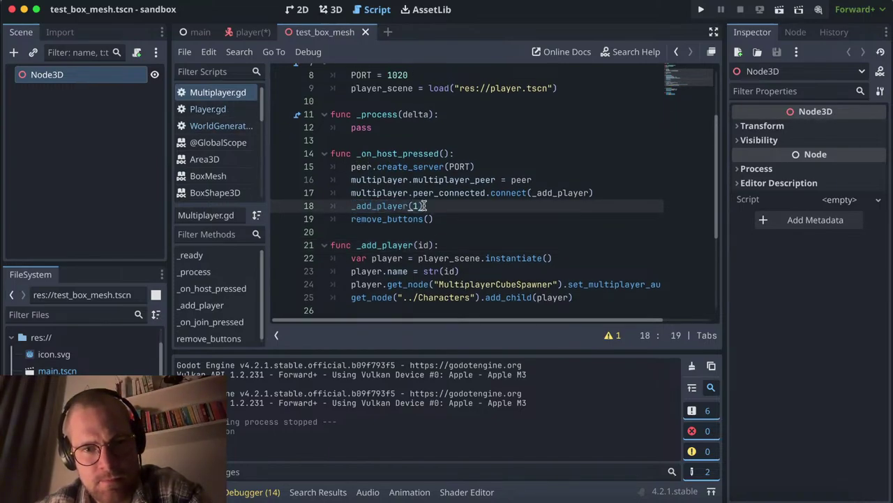
pyautogui.scroll(-3, 447, 206)
pyautogui.scroll(-4, 447, 206)
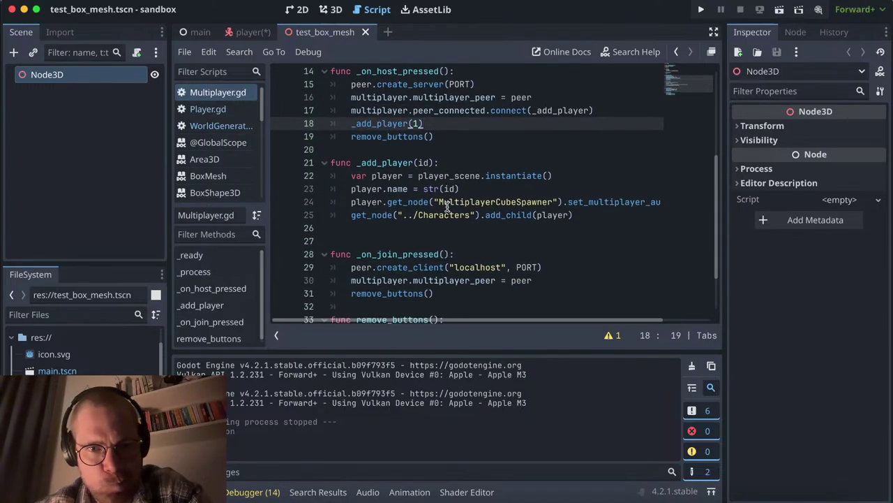
pyautogui.scroll(-1, 448, 207)
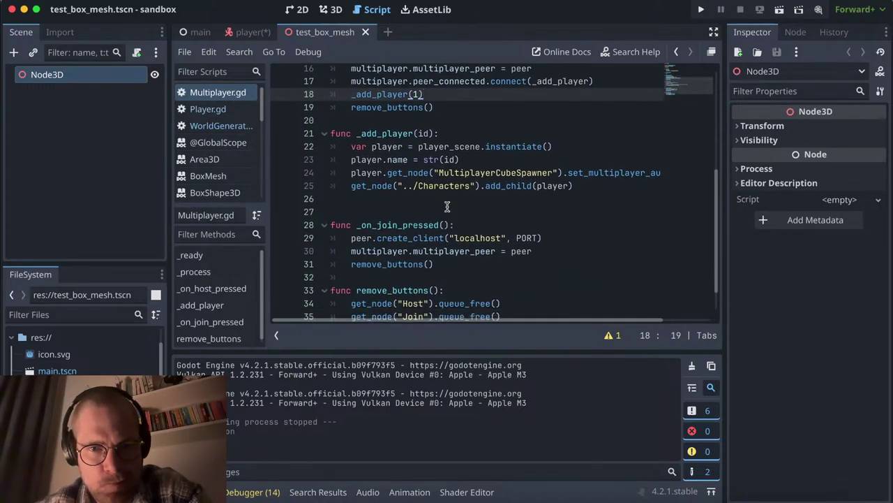
pyautogui.click(462, 160)
pyautogui.scroll(-1, 503, 144)
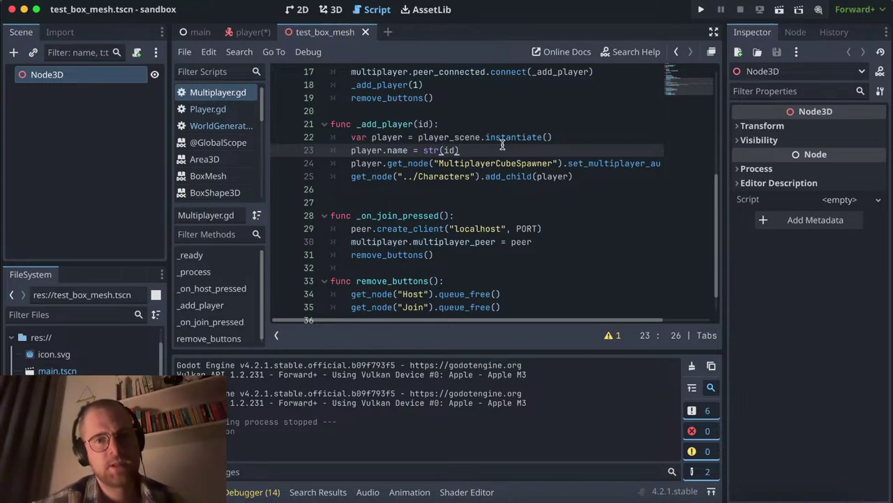
pyautogui.click(597, 176)
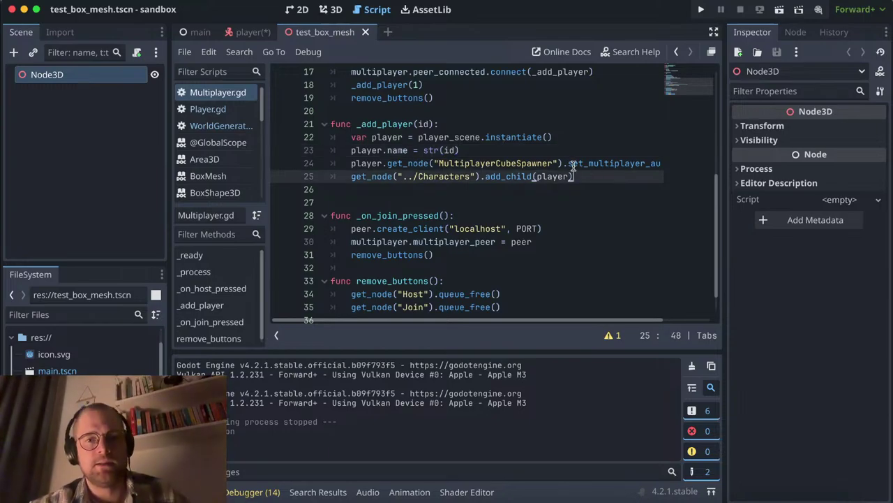
pyautogui.hscroll(3, 583, 171)
pyautogui.scroll(1, 569, 164)
pyautogui.scroll(1, 570, 164)
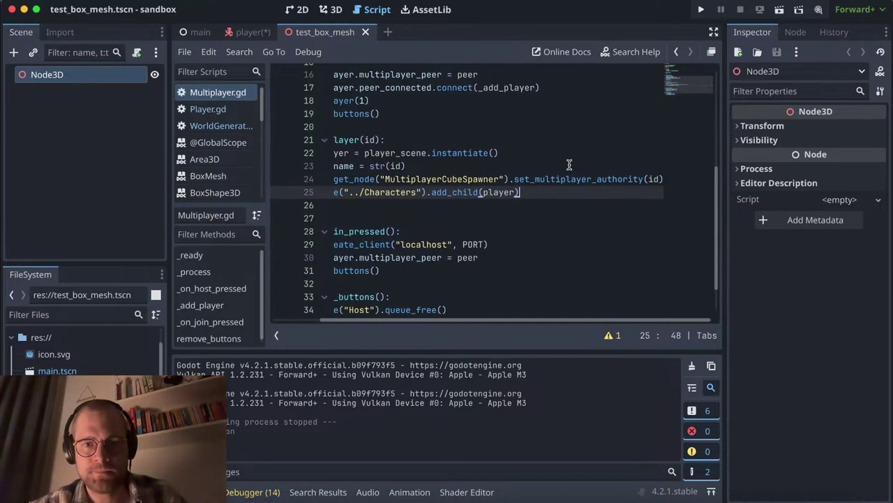
pyautogui.hscroll(-3, 570, 164)
pyautogui.hscroll(3, 587, 171)
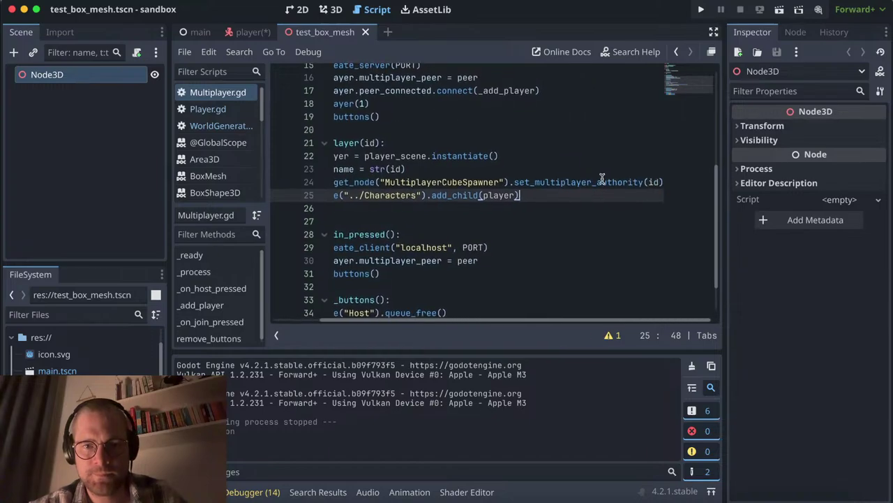
# Step: Add the comment '#get the y-position of the box we spawn on' after the authority line
pyautogui.click(664, 182)
pyautogui.press('Return')
pyautogui.press('Return')
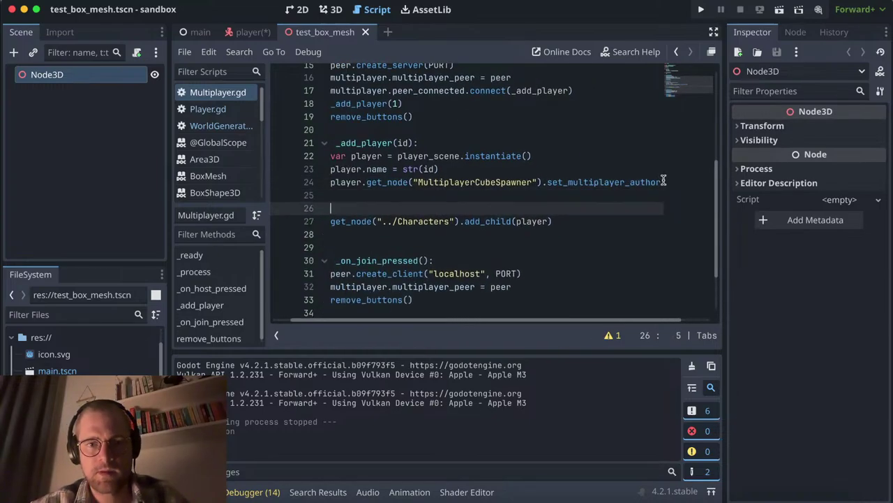
pyautogui.write('#get t')
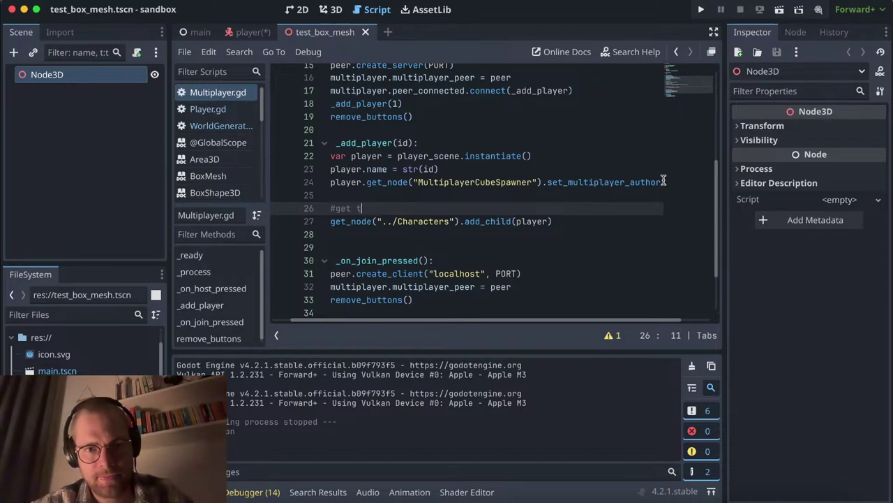
pyautogui.write('ghe  he y-position')
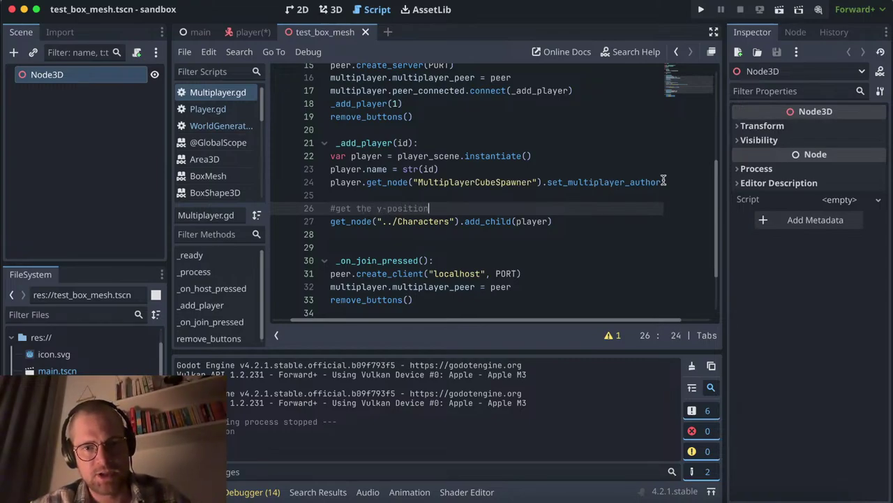
pyautogui.write('e box we spawn on')
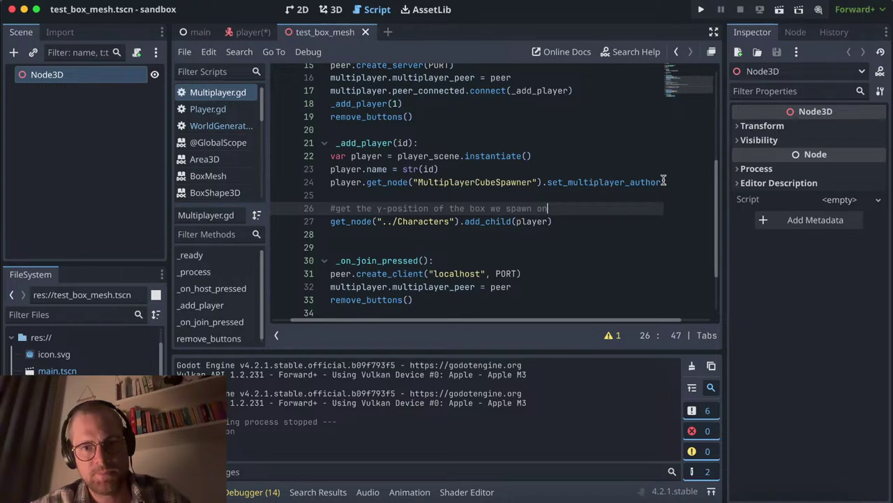
pyautogui.press('Return')
pyautogui.write('get_')
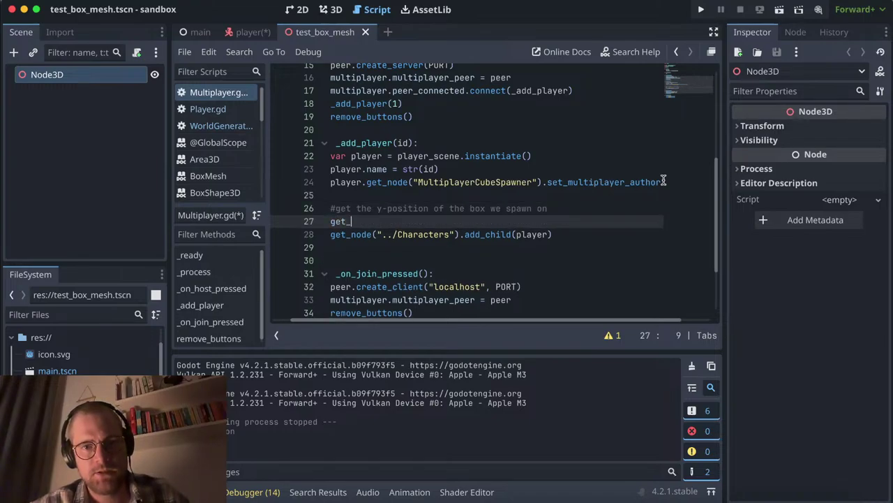
# Step: Add get_node("../WorldGenerator").noise.get_noise_3d(0,0,0) below the comment
pyautogui.write('nod')
pyautogui.press('Return')
pyautogui.press('Escape')
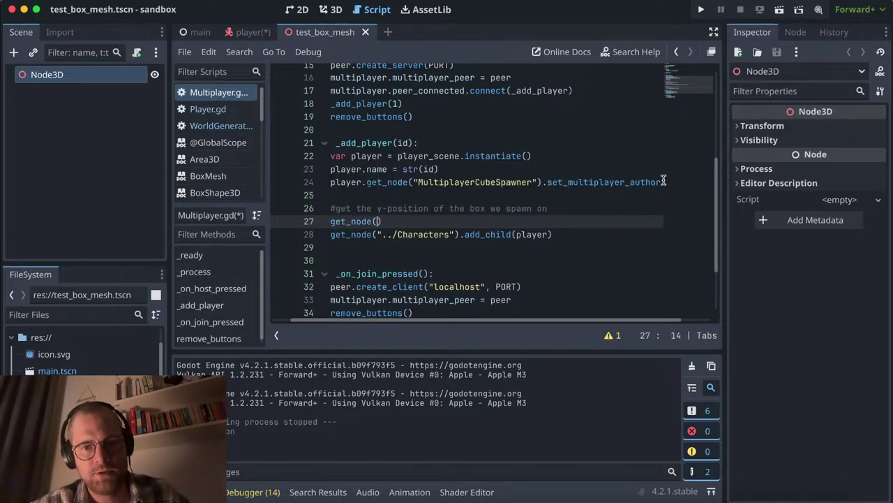
pyautogui.write('"../')
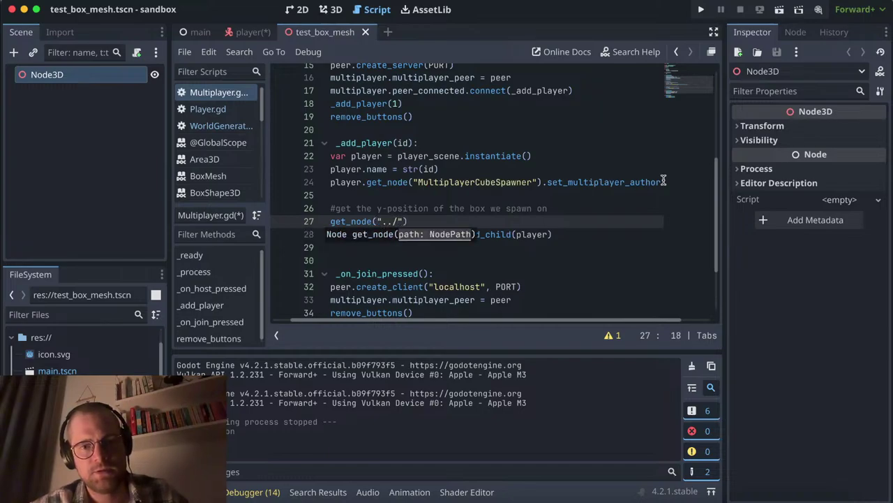
pyautogui.write('WorldGenerat')
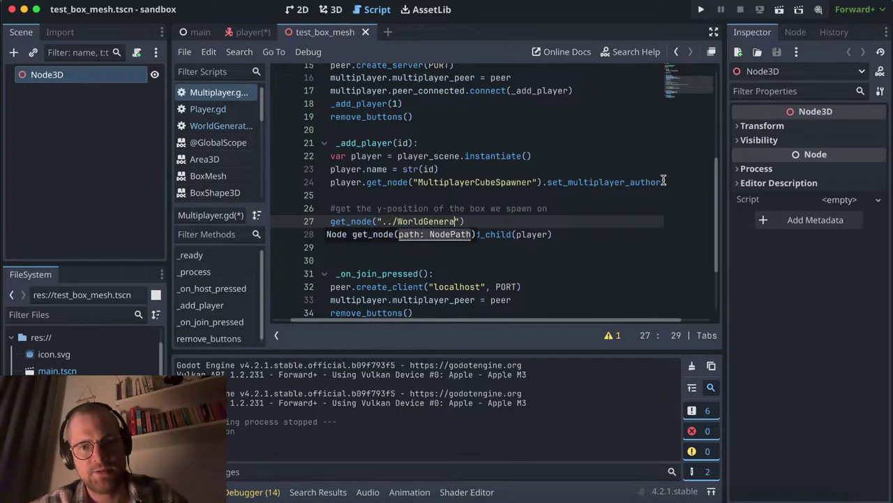
pyautogui.write('or')
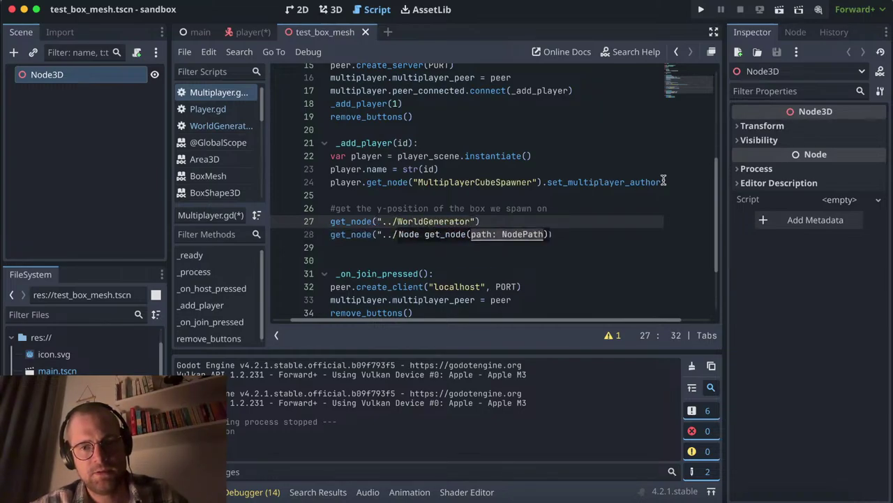
pyautogui.write('").n')
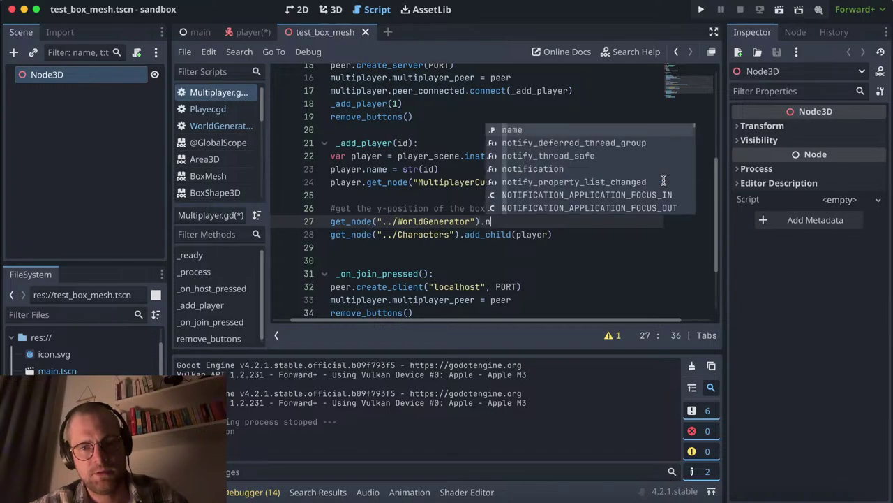
pyautogui.write('oise.get')
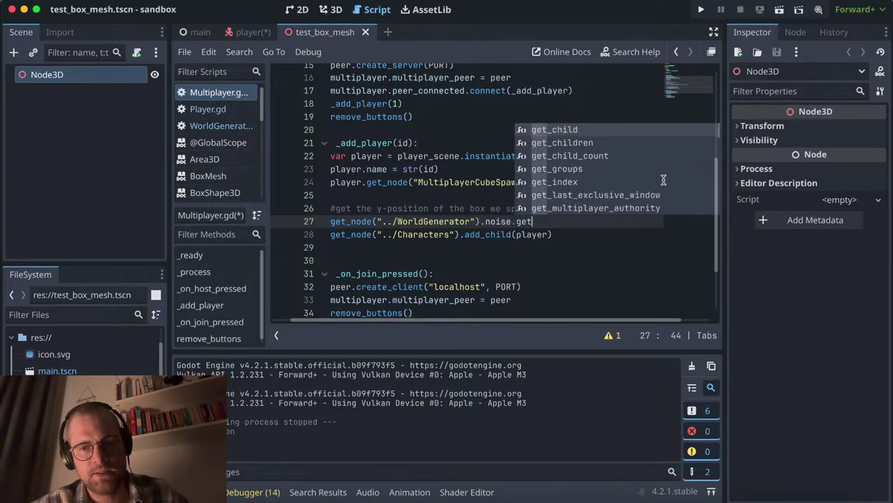
pyautogui.write('_noise_')
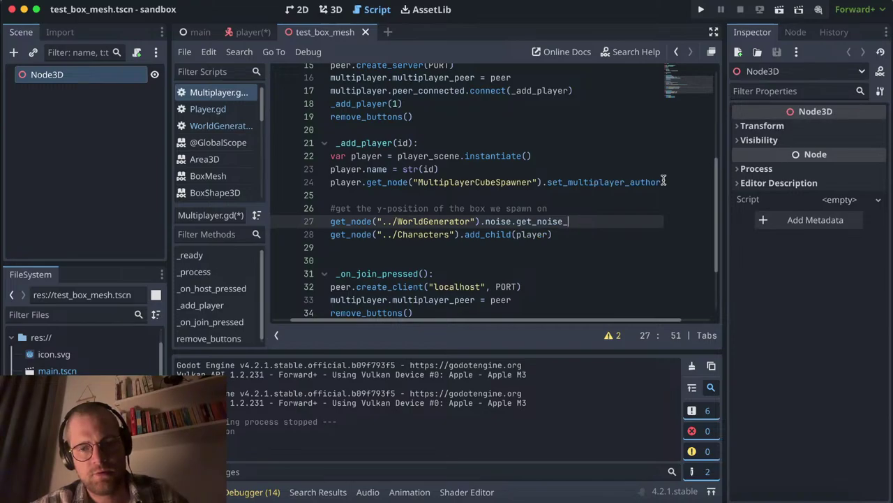
pyautogui.write('3d(0,)')
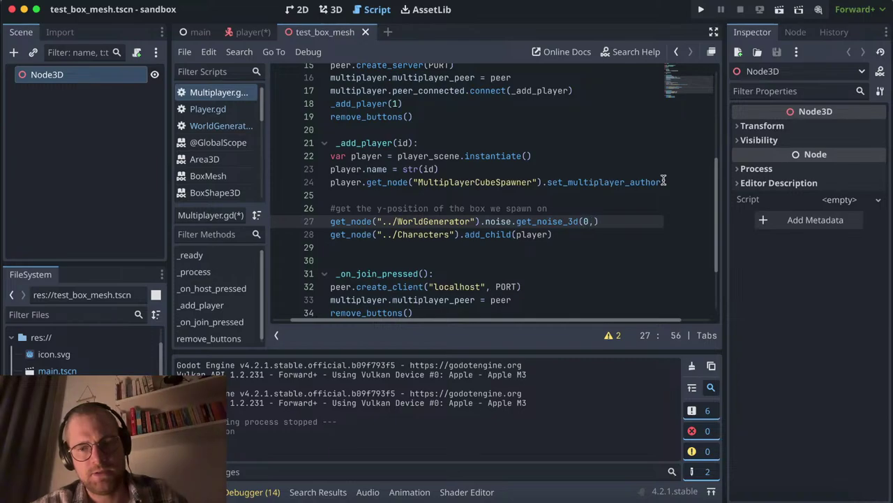
pyautogui.press('BackSpace')
pyautogui.press('BackSpace')
pyautogui.press('BackSpace')
pyautogui.press('BackSpace')
pyautogui.press('BackSpace')
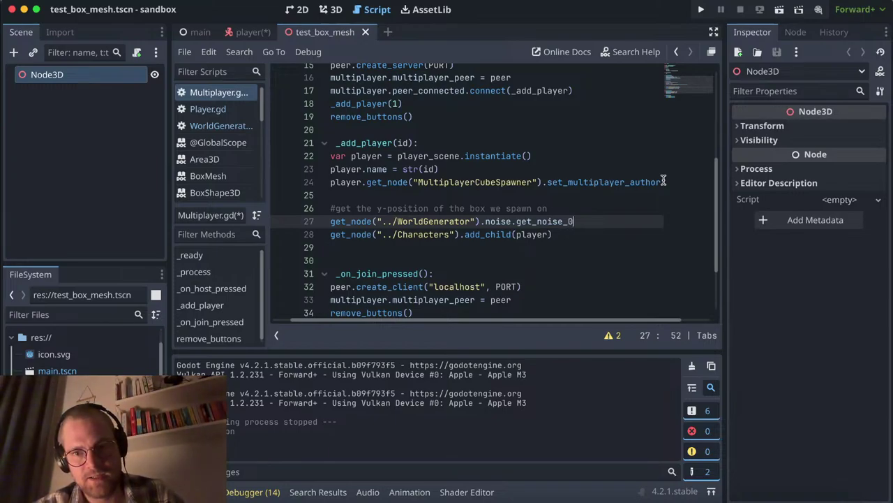
pyautogui.press('BackSpace')
pyautogui.press('BackSpace')
pyautogui.press('BackSpace')
pyautogui.write('(')
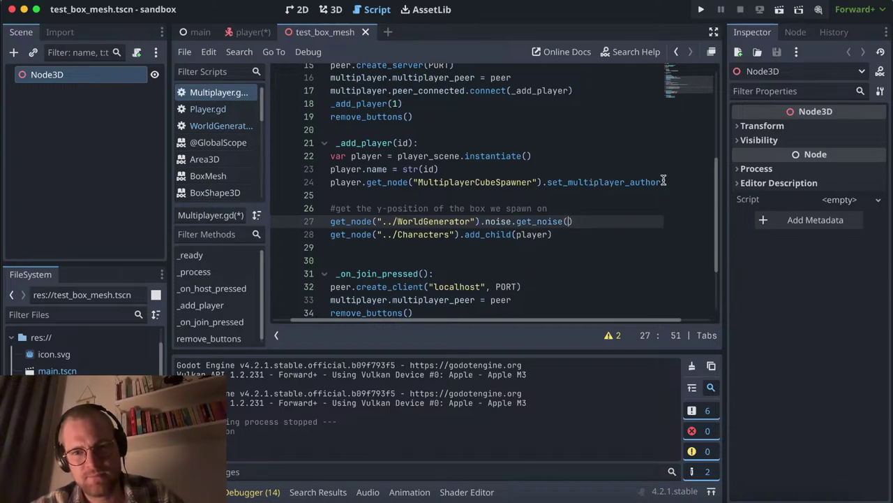
pyautogui.press('BackSpace')
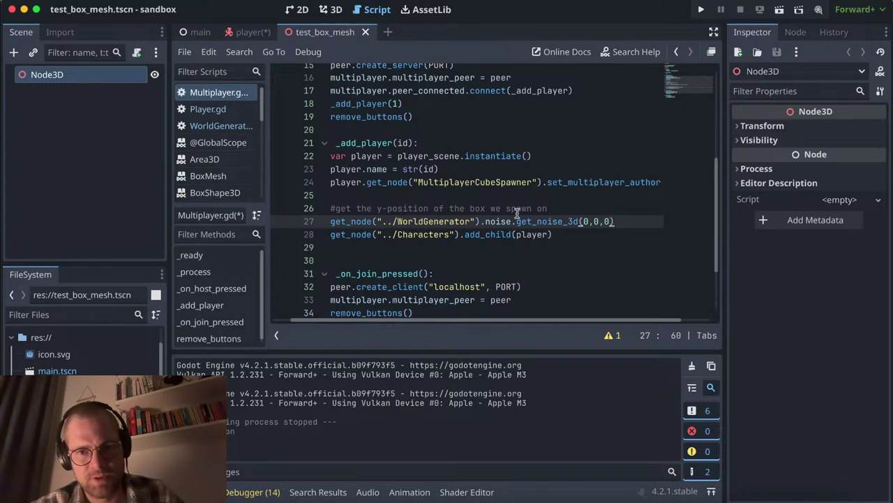
pyautogui.moveTo(516, 222); pyautogui.dragTo(621, 222)
pyautogui.click(622, 221)
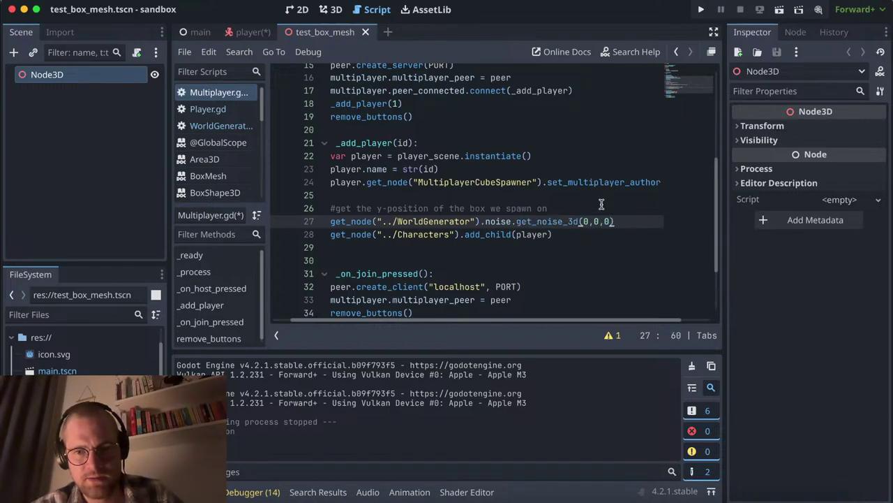
pyautogui.click(594, 221)
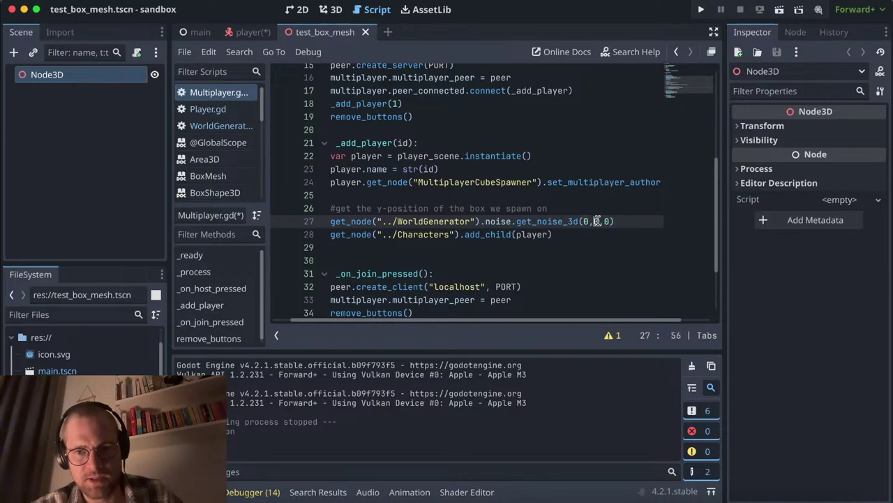
pyautogui.scroll(-1, 626, 222)
pyautogui.hscroll(-1, 626, 222)
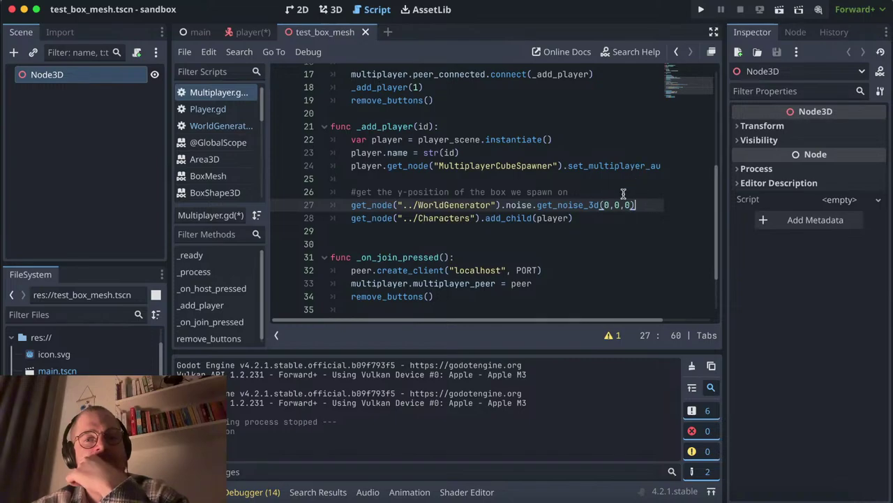
# Step: In WorldGenerator.gd, replace the hard-coded 5 on line 59 with VERTICAL_AMPLITUDE
pyautogui.click(210, 106)
pyautogui.click(213, 125)
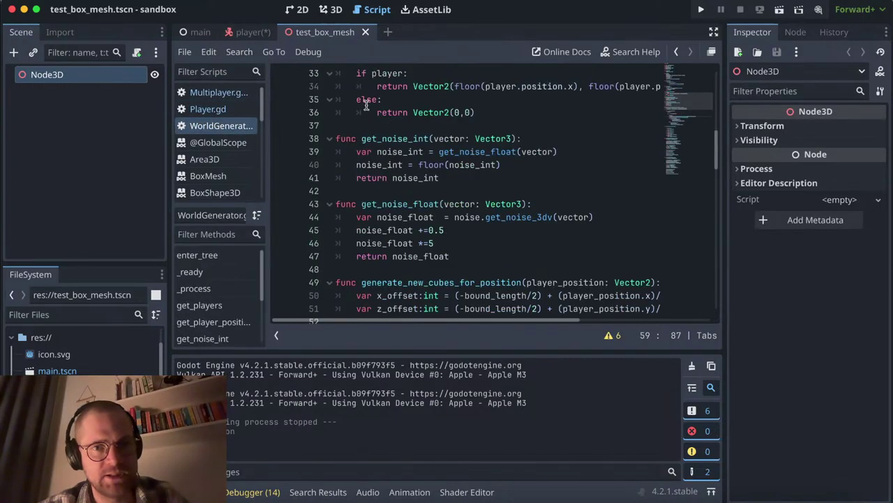
pyautogui.hscroll(3, 366, 105)
pyautogui.scroll(-5, 365, 105)
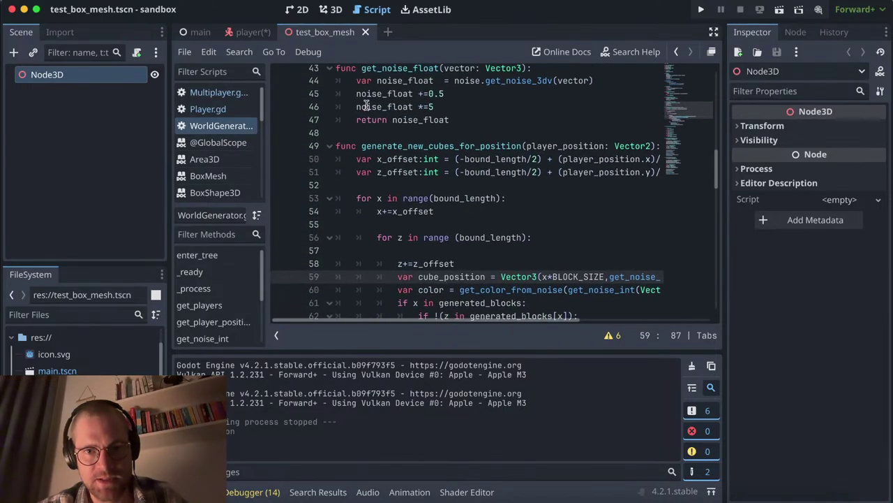
pyautogui.scroll(2, 365, 105)
pyautogui.hscroll(3, 366, 104)
pyautogui.scroll(-5, 415, 175)
pyautogui.hscroll(-3, 414, 175)
pyautogui.hscroll(5, 415, 174)
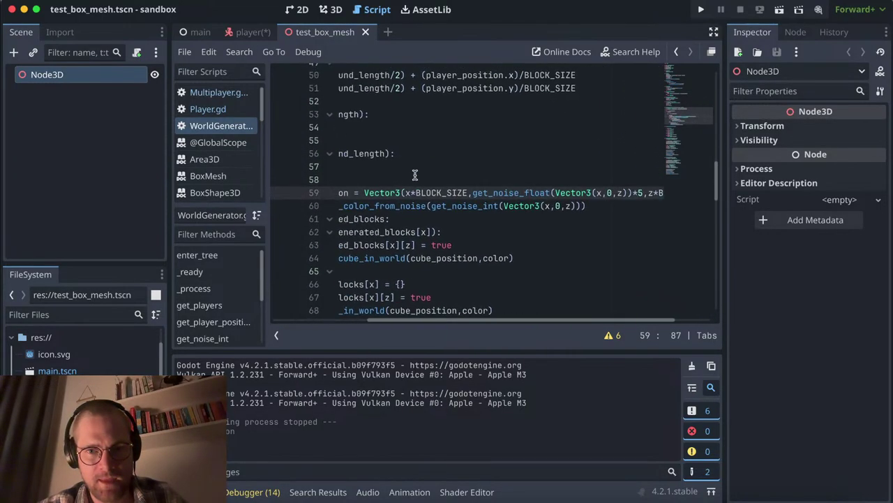
pyautogui.hscroll(2, 481, 202)
pyautogui.scroll(1, 482, 203)
pyautogui.press('BackSpace')
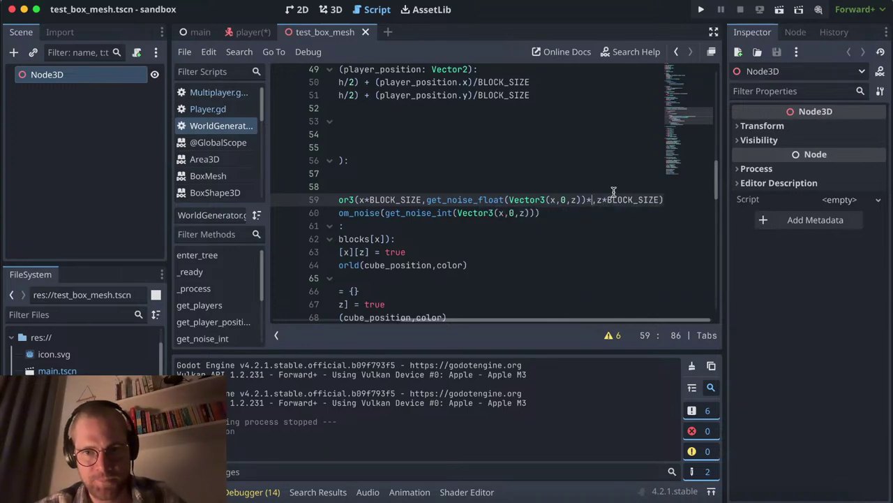
pyautogui.write('VERTICAL_AMP')
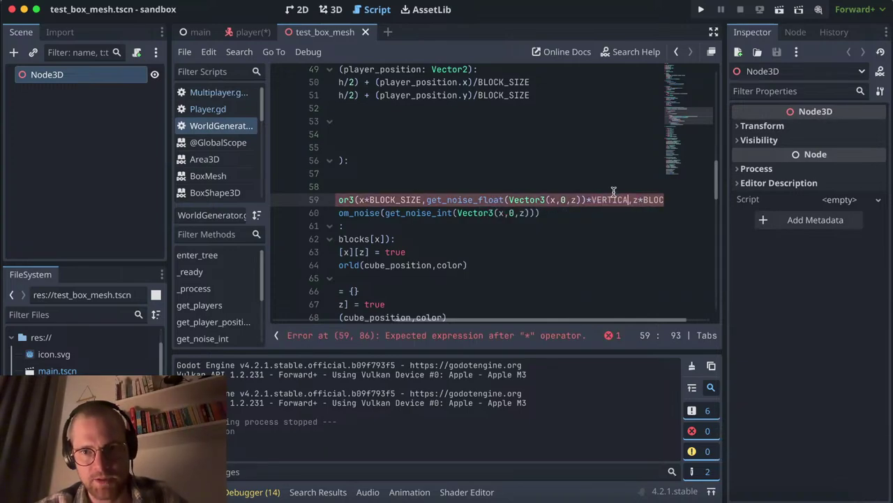
pyautogui.write('LITUDE')
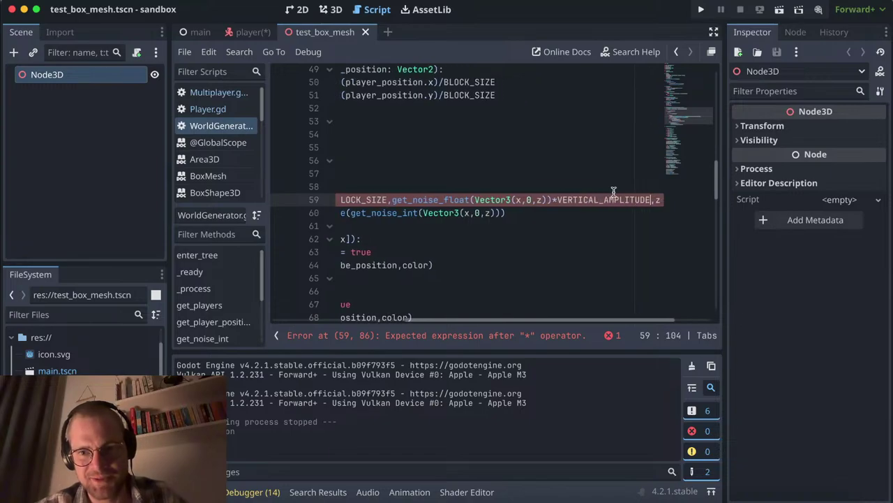
pyautogui.doubleClick(559, 200)
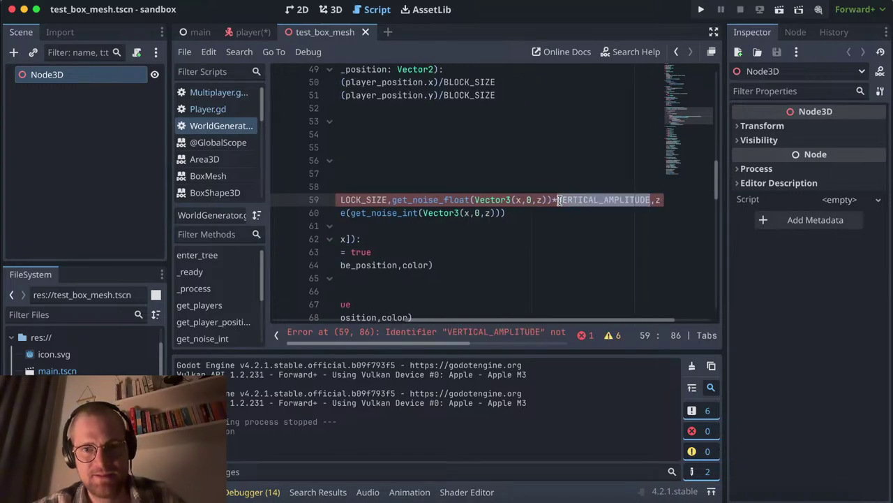
# Step: Declare const VERTICAL_AMPLITUDE = 5 near the top of WorldGenerator.gd
pyautogui.scroll(15, 559, 201)
pyautogui.click(457, 86)
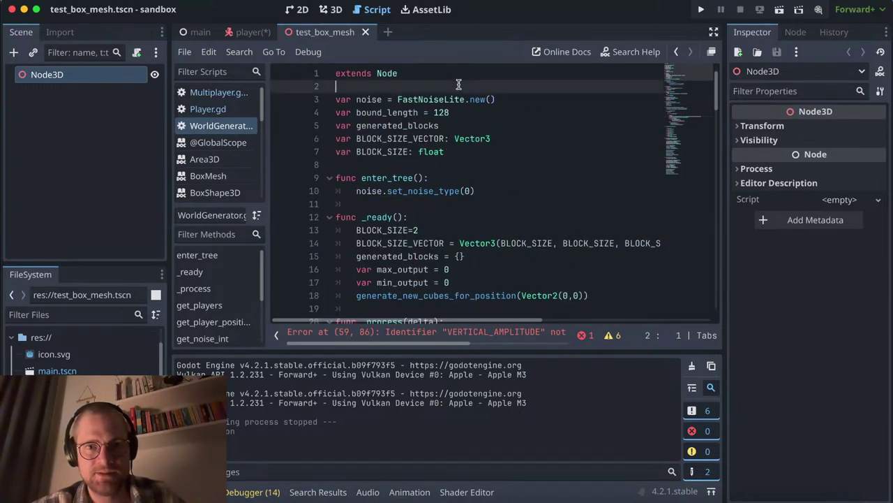
pyautogui.press('Return')
pyautogui.write('const v')
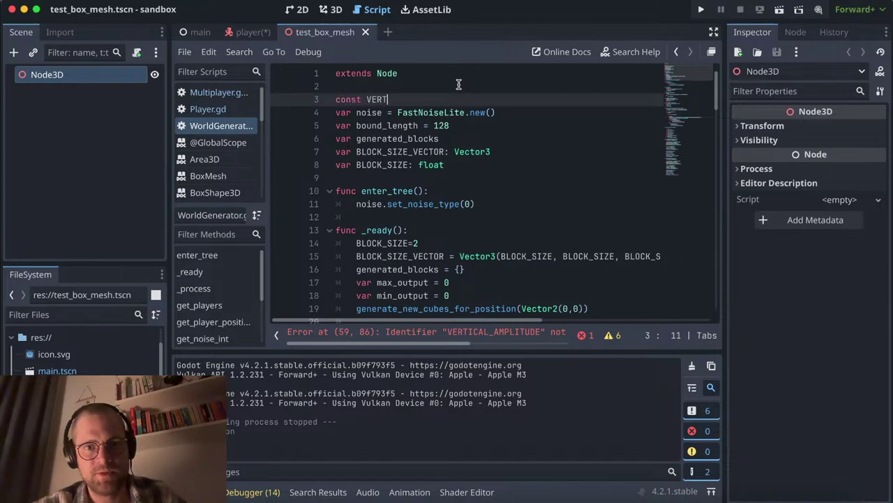
pyautogui.write('LITUDE = ')
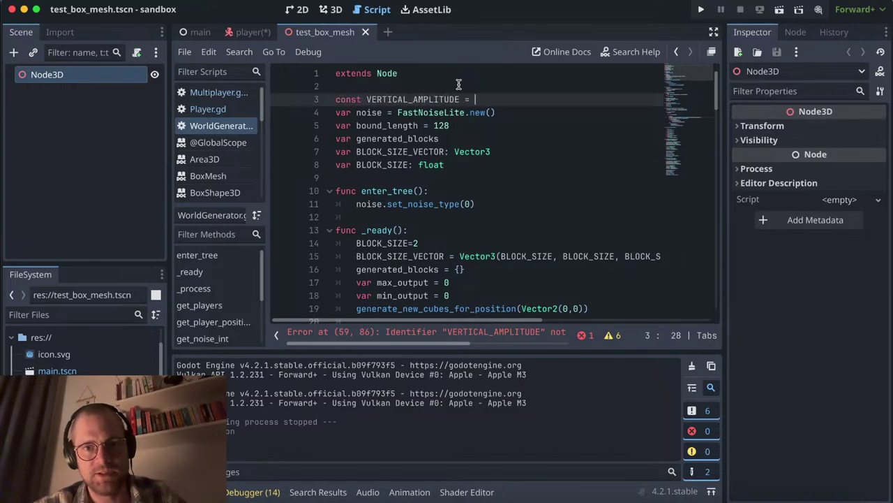
pyautogui.write('5')
pyautogui.press('Return')
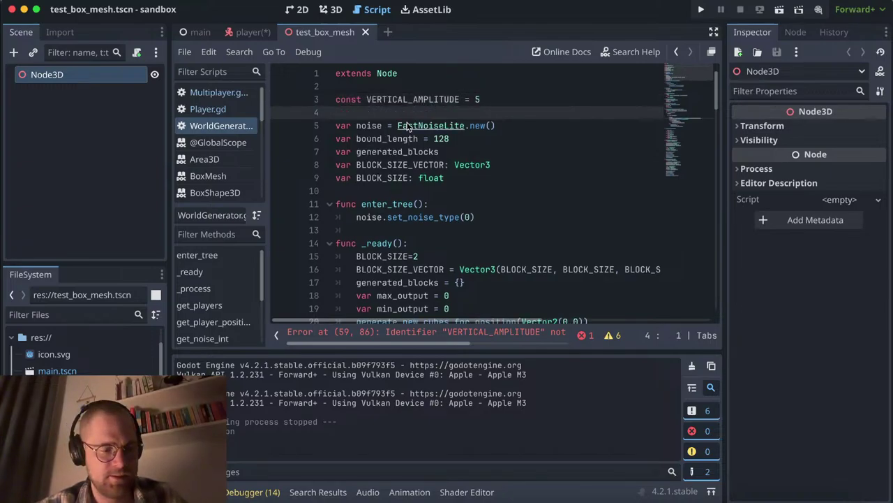
pyautogui.click(218, 92)
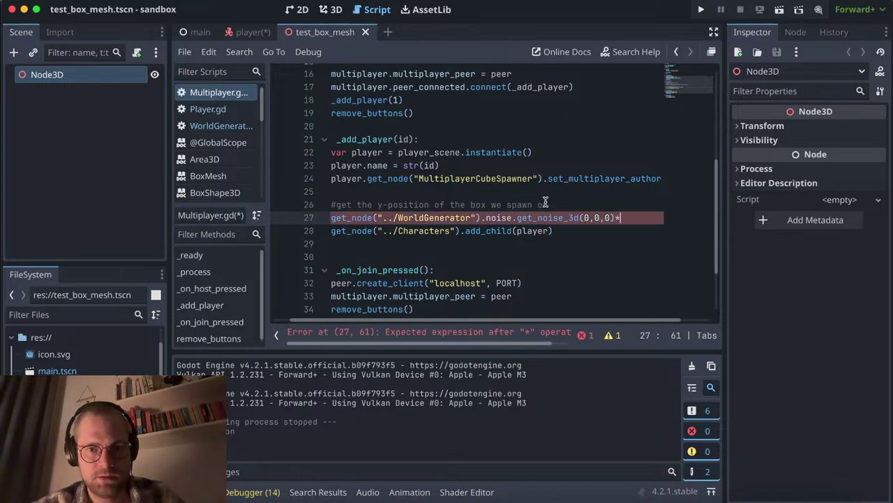
# Step: Store the get_node("../WorldGenerator") call in a world_generator variable in _add_player
pyautogui.hscroll(-2, 530, 202)
pyautogui.click(514, 195)
pyautogui.click(580, 196)
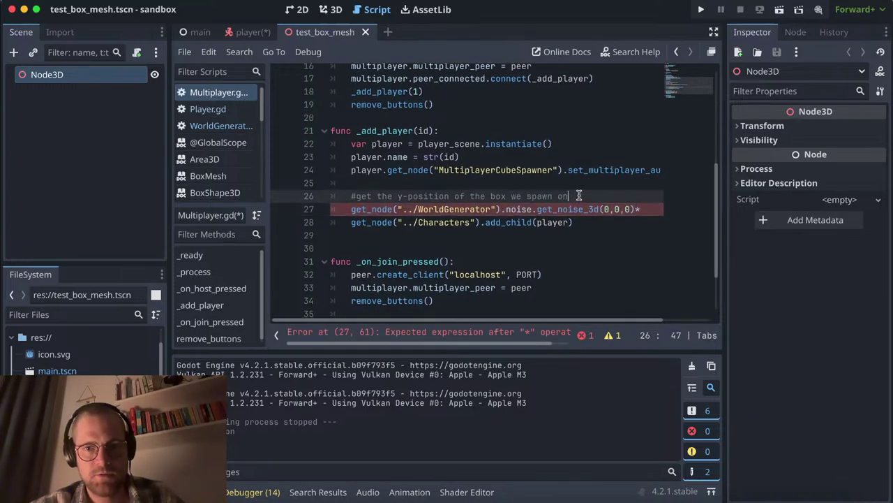
pyautogui.press('Return')
pyautogui.write('var world_gen')
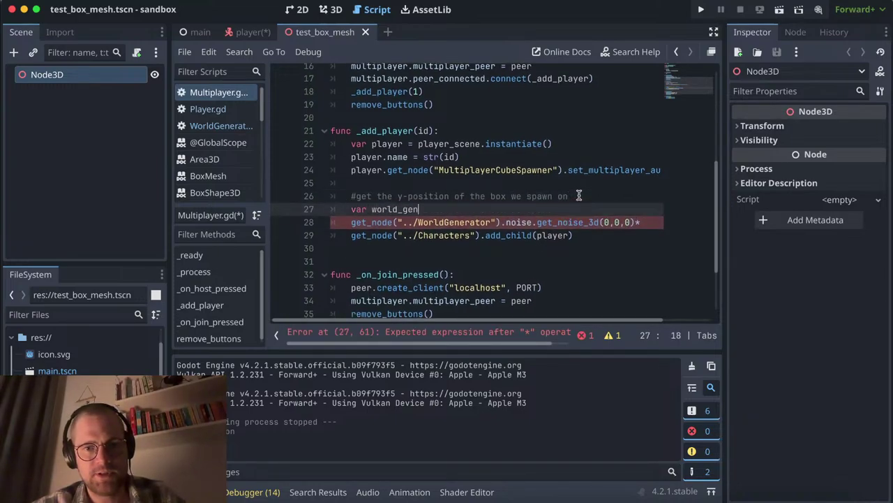
pyautogui.write('erator')
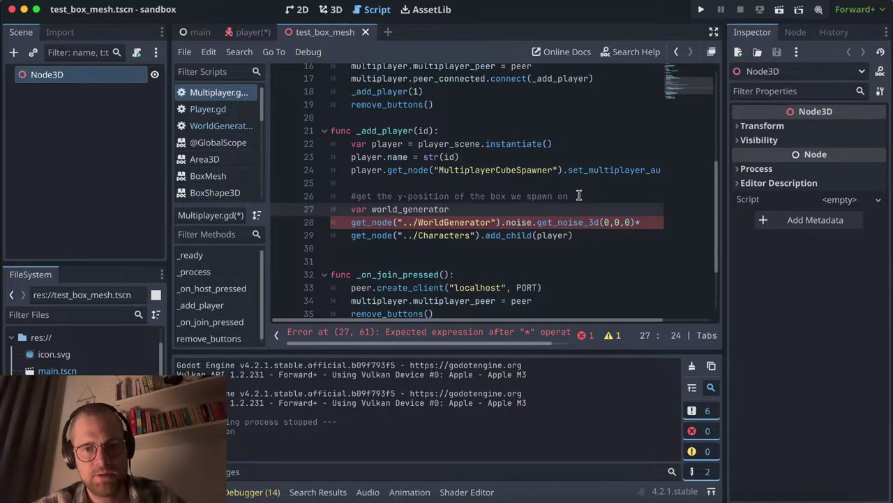
pyautogui.hotkey('ctrl', 'f')
pyautogui.write('world_g')
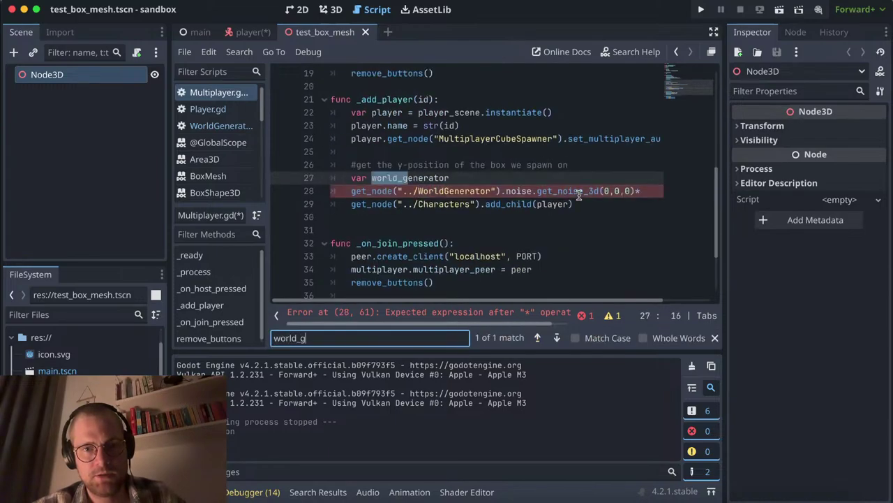
pyautogui.write('ener')
pyautogui.press('Tab')
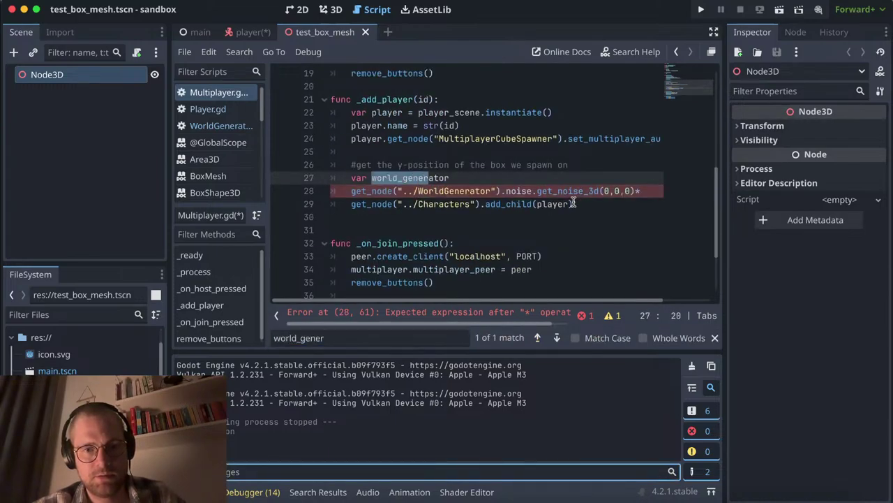
pyautogui.click(419, 335)
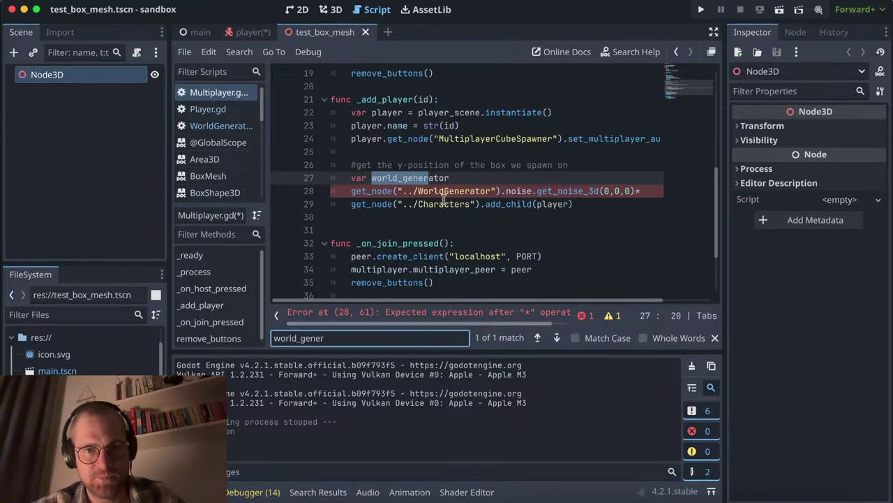
pyautogui.click(480, 174)
pyautogui.write('=')
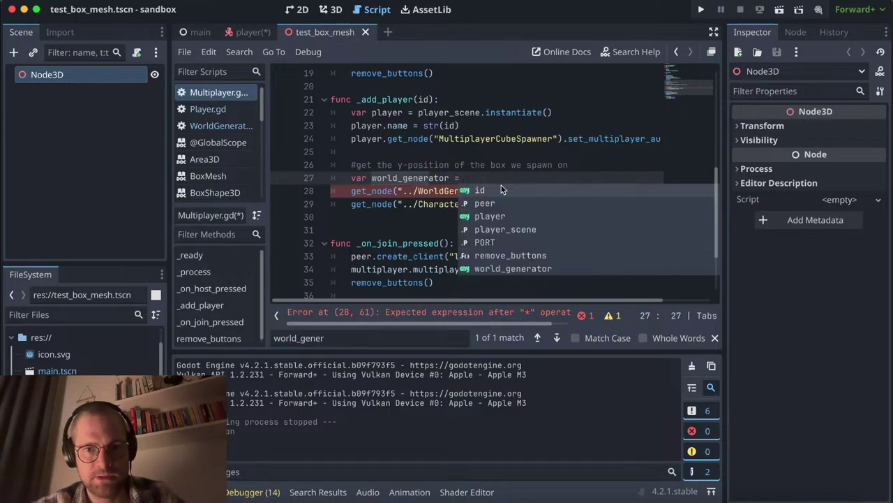
pyautogui.click(499, 154)
pyautogui.click(499, 190)
pyautogui.hotkey('shift', 'Home')
pyautogui.hotkey('ctrl', 'c')
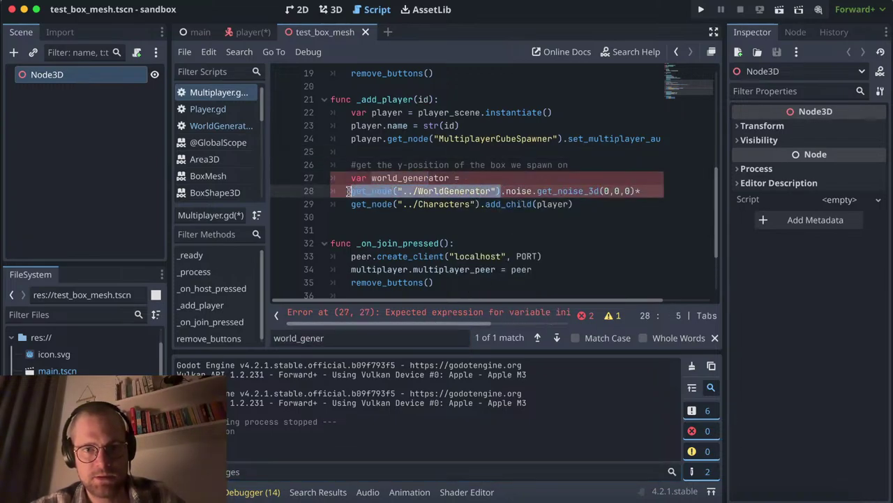
pyautogui.press('BackSpace')
pyautogui.click(480, 177)
pyautogui.hotkey('ctrl', 'v')
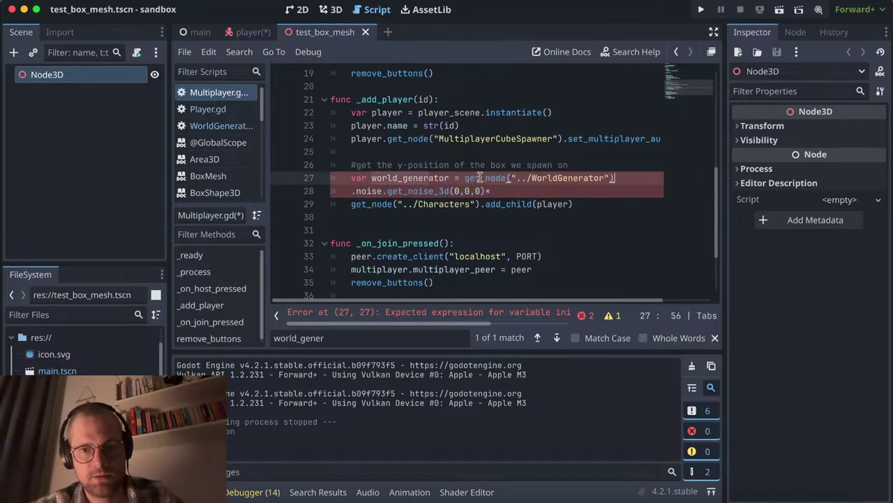
# Step: Assign the origin noise, scaled by world_generator's vertical amplitude, to var y_spawn_position
pyautogui.click(352, 191)
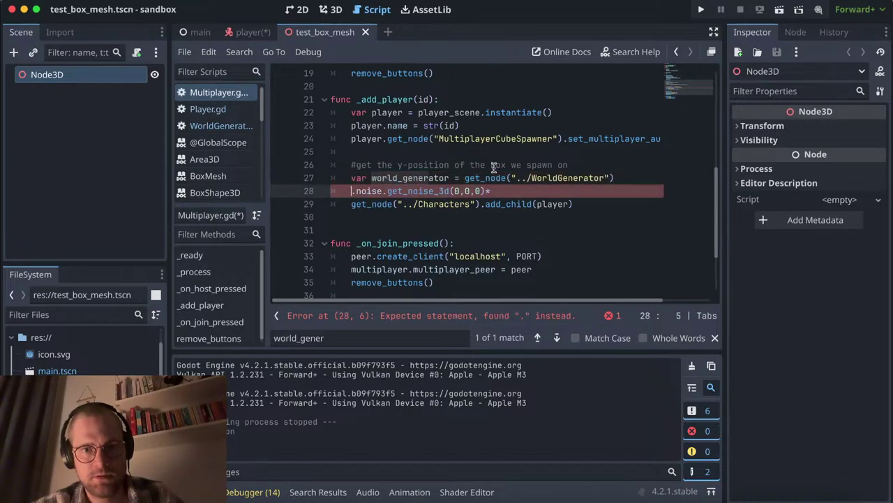
pyautogui.write('world_generator')
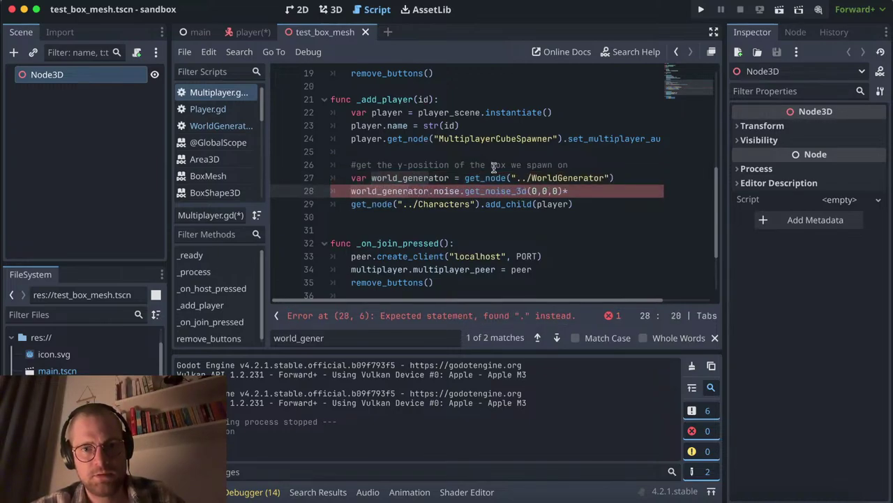
pyautogui.click(591, 185)
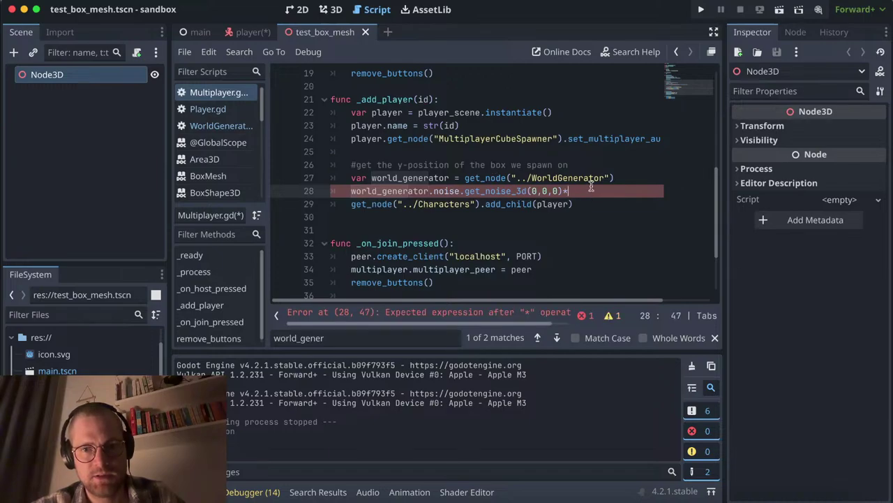
pyautogui.write('world_generator')
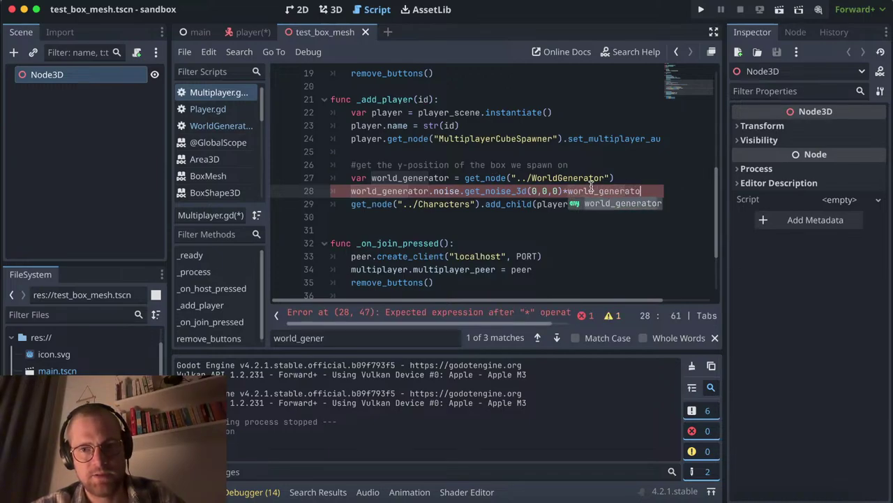
pyautogui.write('.VETICA')
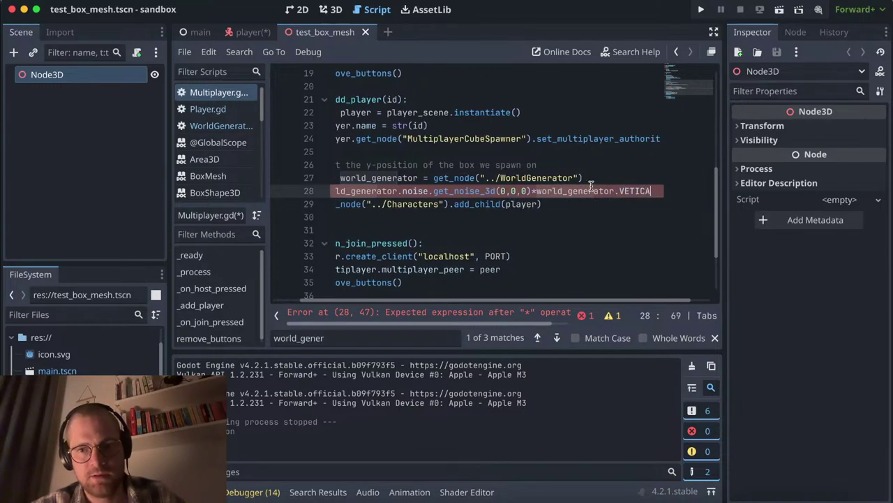
pyautogui.write('L_AMPLITUDE')
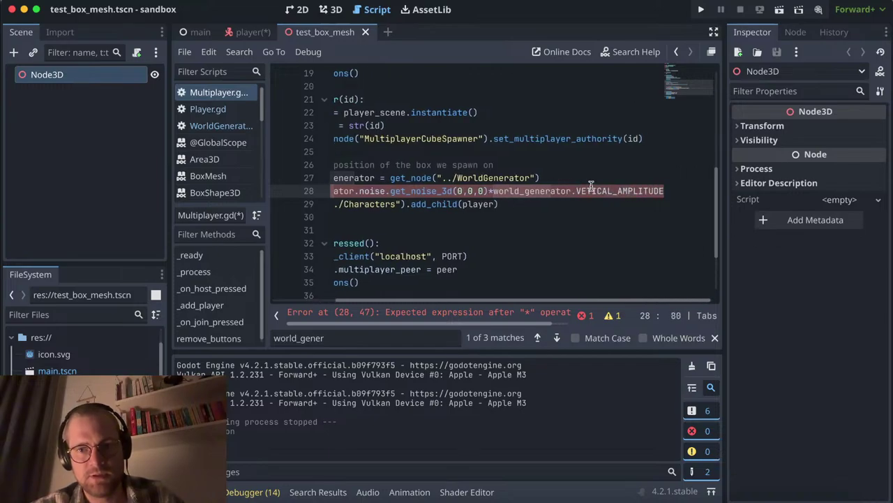
pyautogui.click(350, 190)
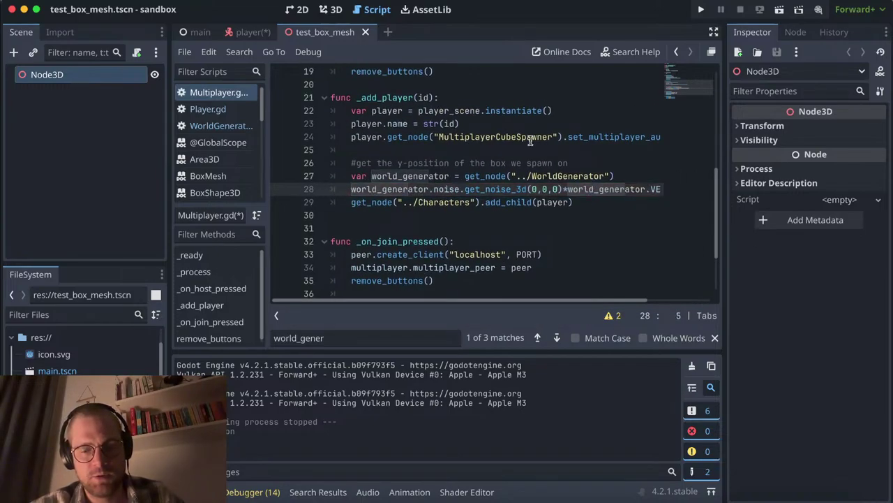
pyautogui.write('y')
pyautogui.press('BackSpace')
pyautogui.write('var y')
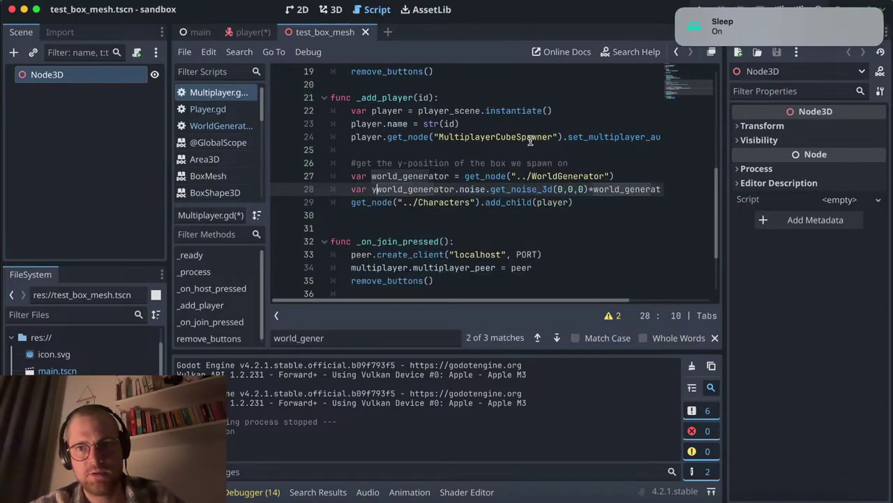
pyautogui.write('_')
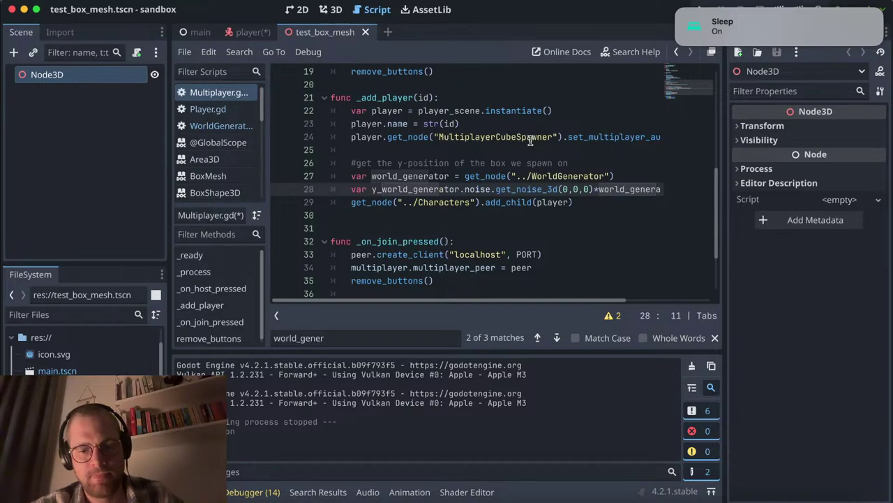
pyautogui.write('po')
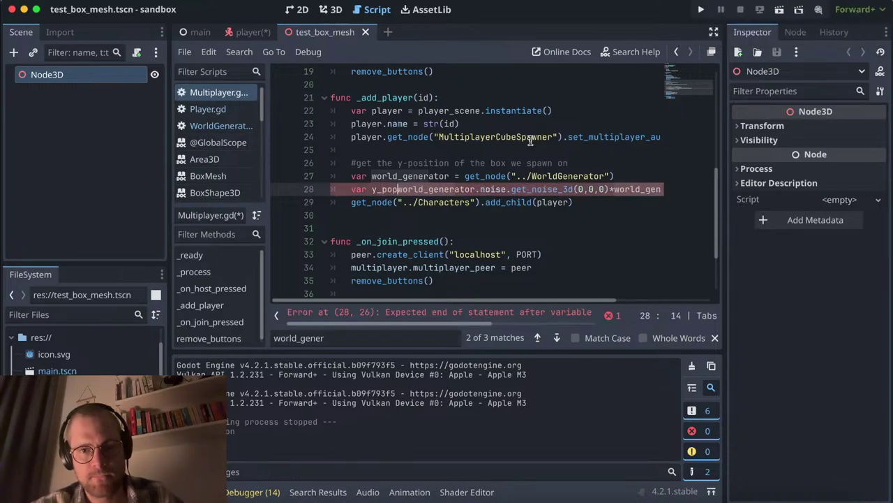
pyautogui.press('BackSpace')
pyautogui.press('BackSpace')
pyautogui.write('spawn_po')
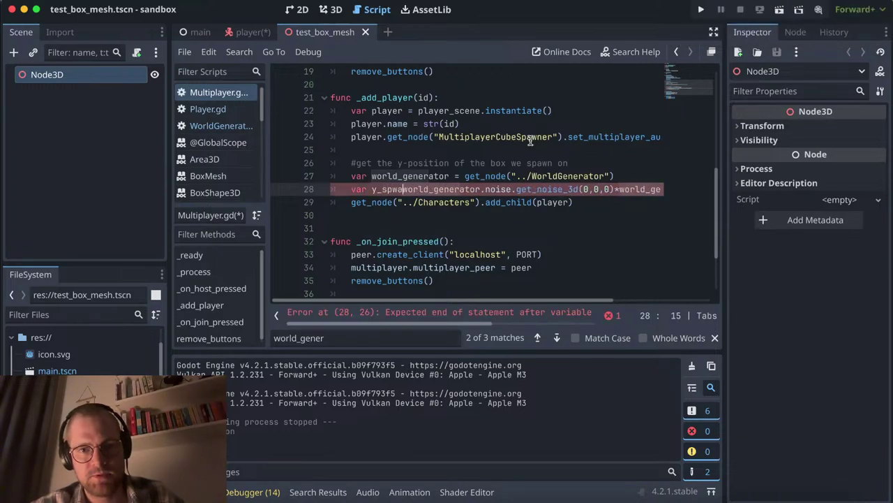
pyautogui.write('sition')
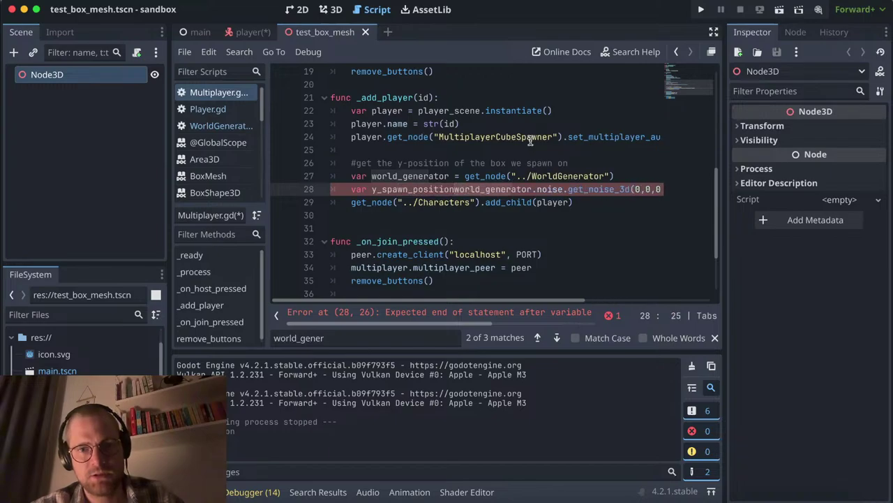
pyautogui.write(' =')
pyautogui.click(527, 201)
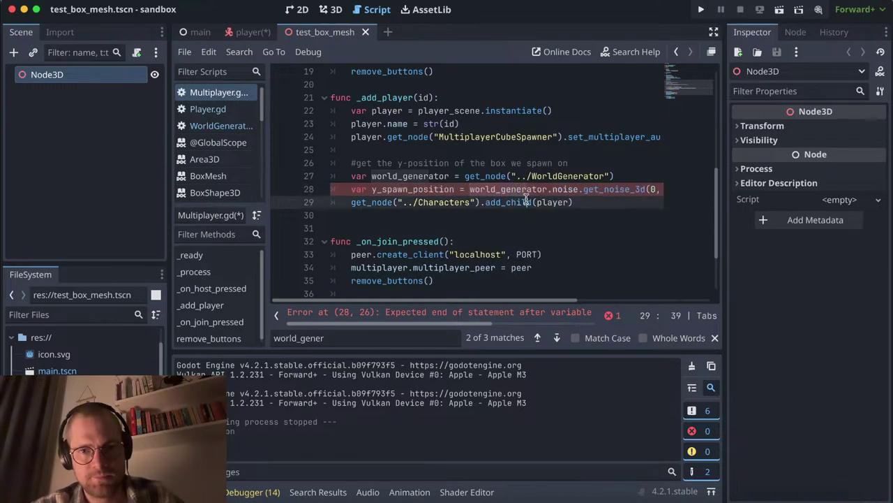
# Step: Add player.position.y = y_spawn_position + 3 below the spawn-height line
pyautogui.hscroll(5, 527, 202)
pyautogui.click(642, 202)
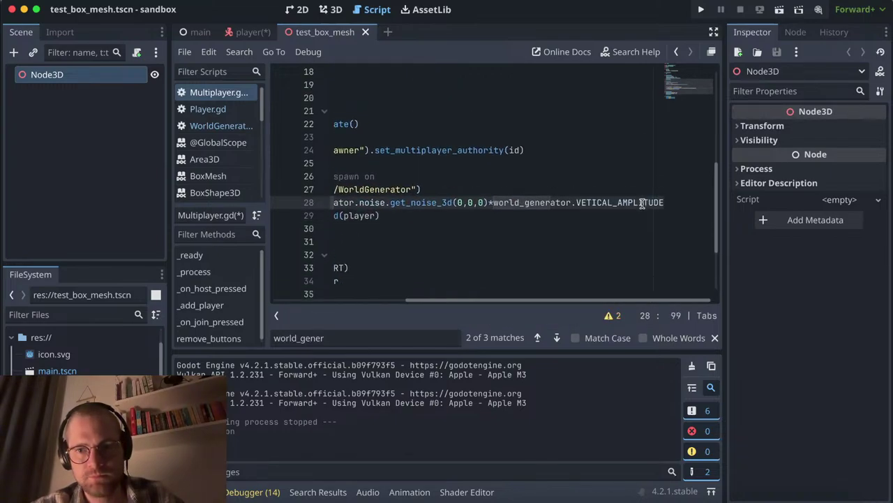
pyautogui.press('Return')
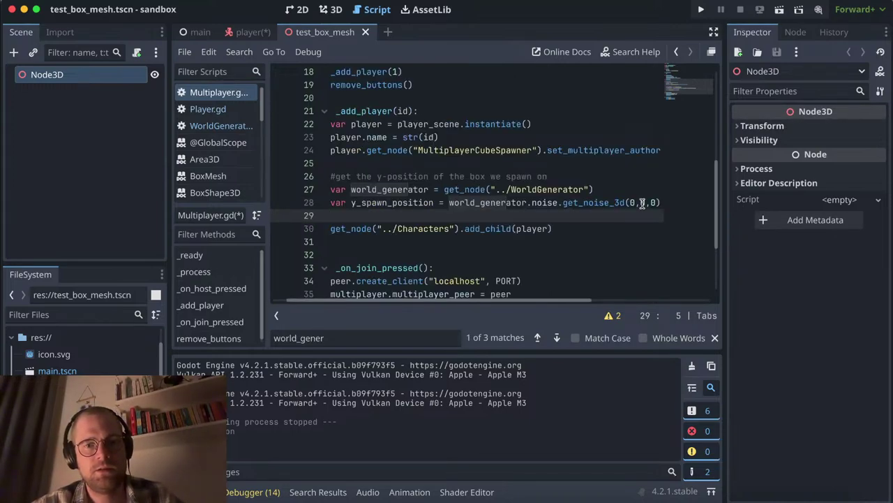
pyautogui.write('player.position')
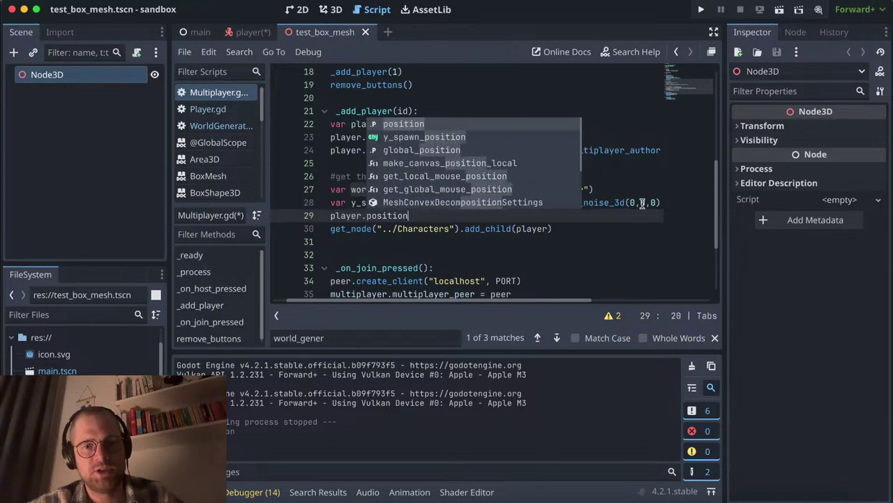
pyautogui.write('.y = ')
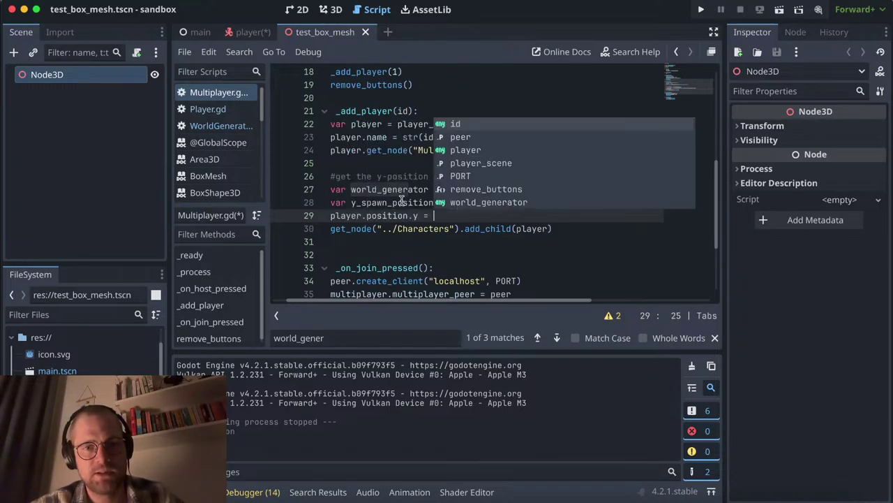
pyautogui.write('y_spawn_')
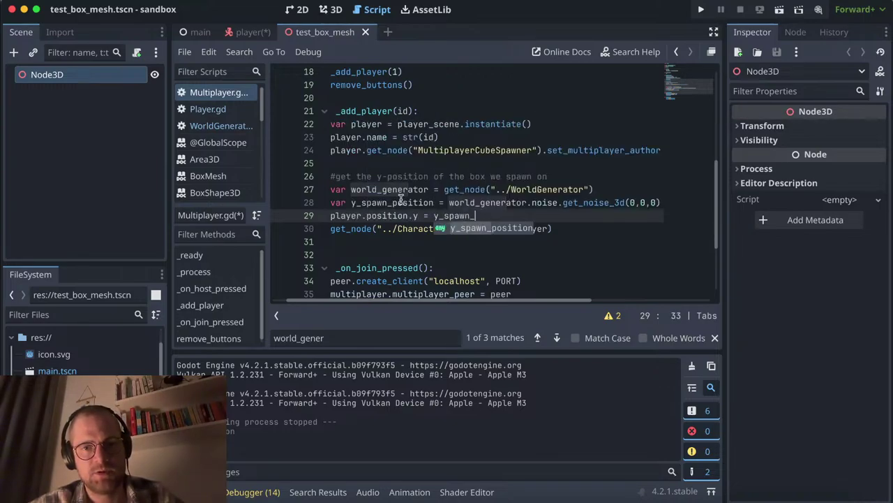
pyautogui.write('position')
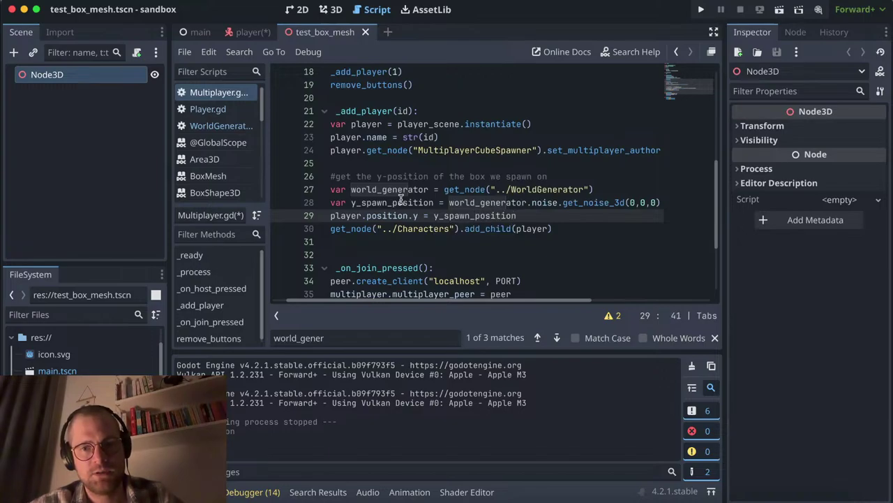
pyautogui.write(' + ')
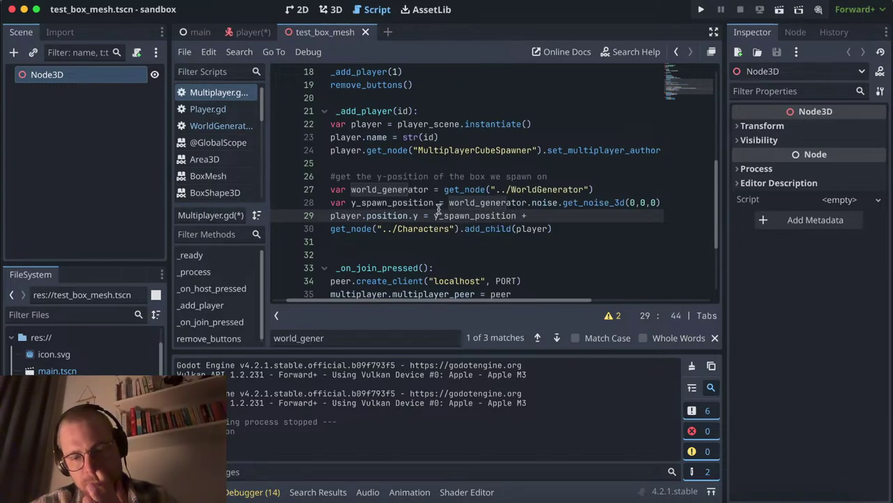
pyautogui.write('3')
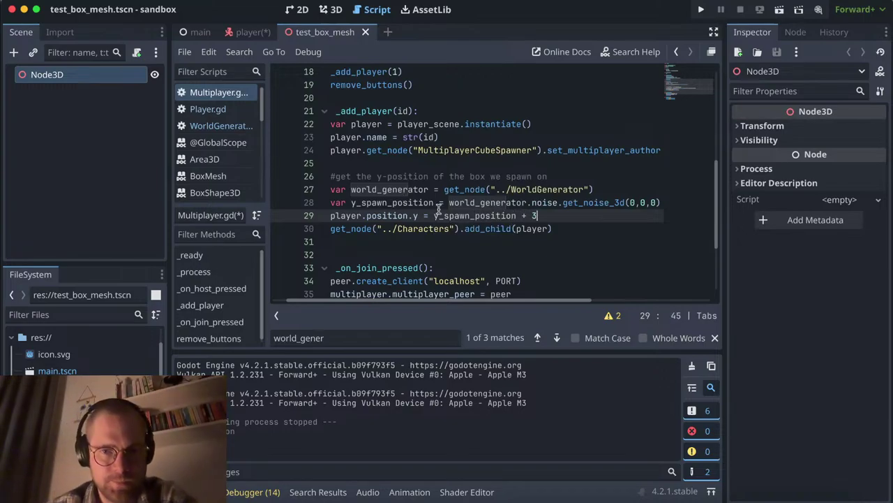
pyautogui.hscroll(-1, 438, 207)
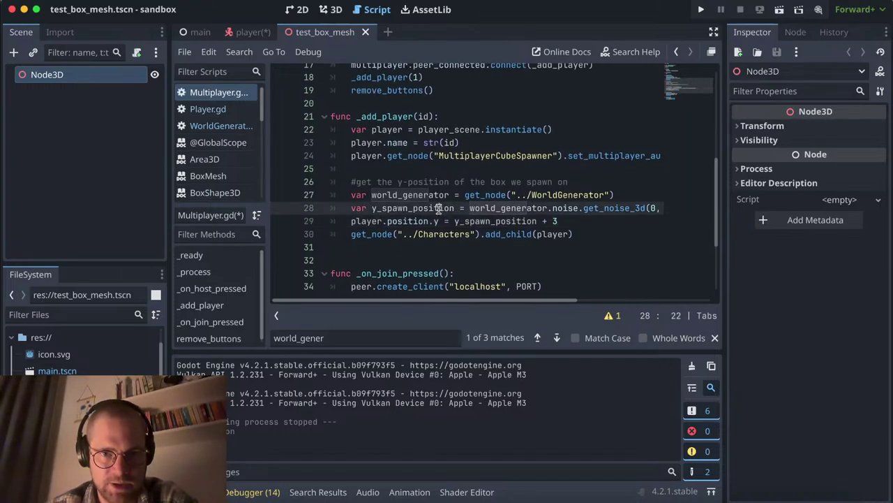
pyautogui.click(381, 194)
pyautogui.moveTo(381, 194); pyautogui.dragTo(453, 208)
pyautogui.click(453, 208)
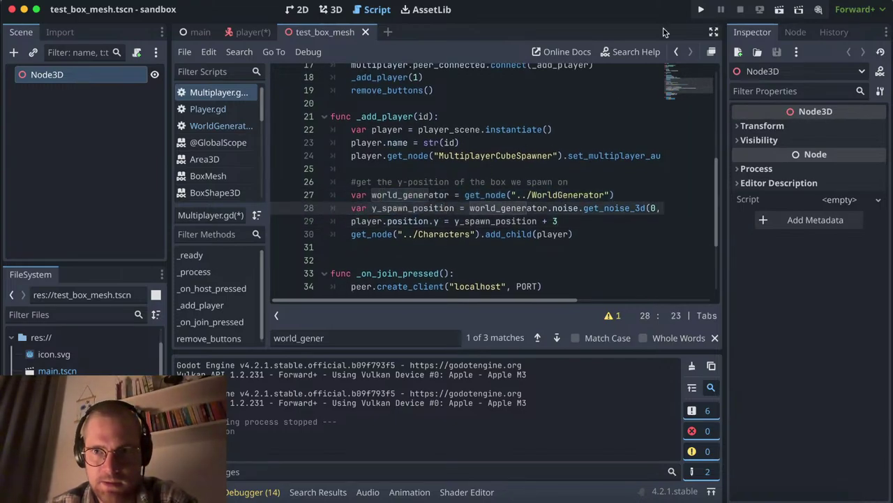
# Step: Fix the VETICAL_AMPLITUDE typo to VERTICAL_AMPLITUDE after the run error, then relaunch the game
pyautogui.click(700, 10)
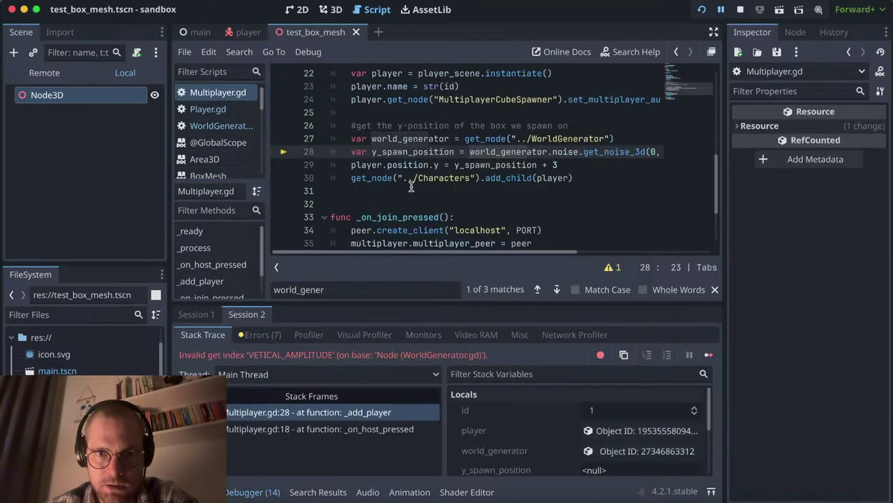
pyautogui.scroll(1, 412, 186)
pyautogui.hscroll(5, 411, 185)
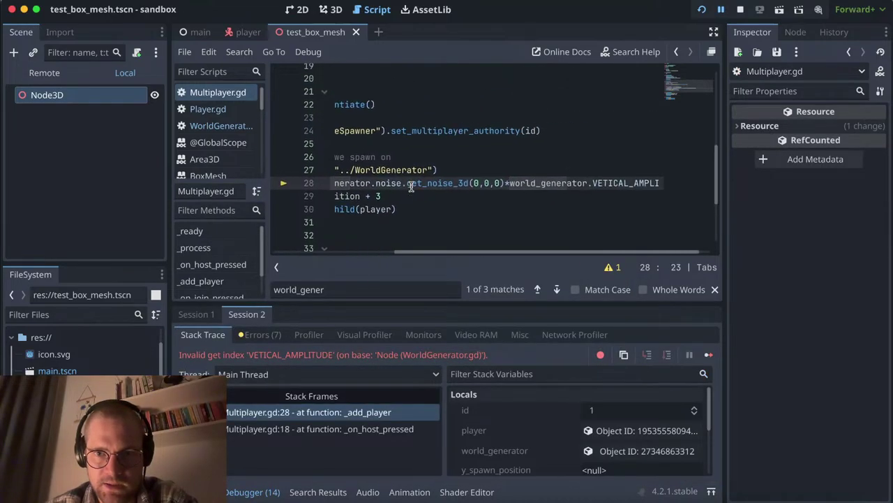
pyautogui.click(586, 188)
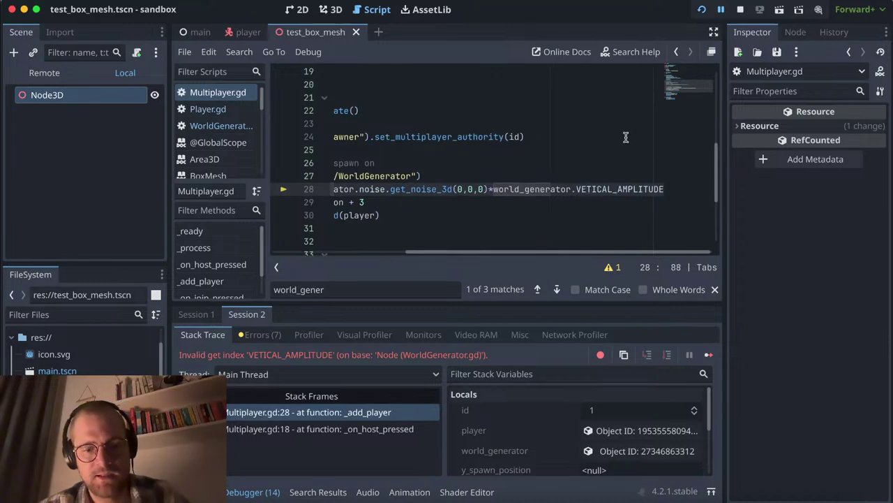
pyautogui.write('R')
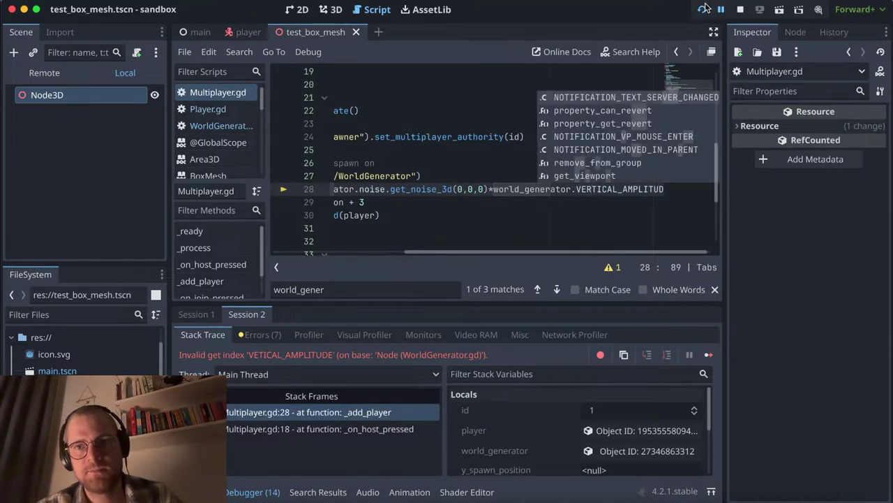
pyautogui.click(702, 8)
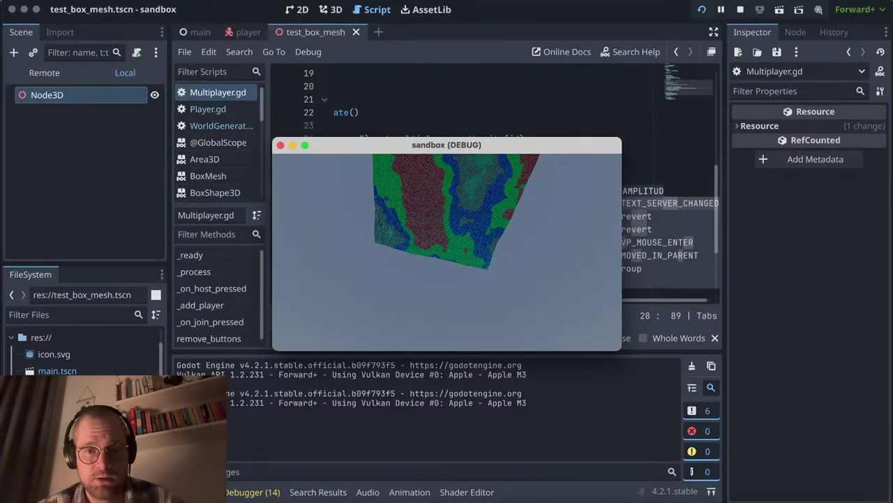
# Step: Close the game and change the * before world_generator.VERTICAL_AMPLITUDE on line 28 to +
pyautogui.click(282, 146)
pyautogui.press('Escape')
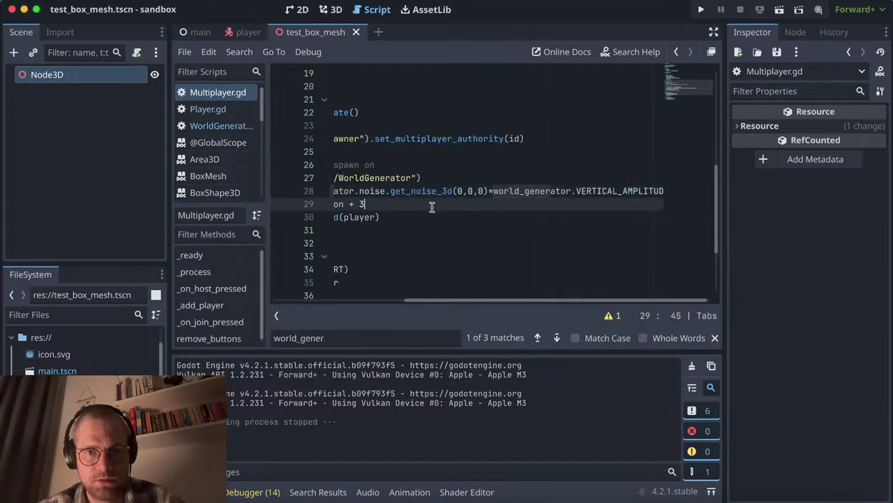
pyautogui.press('Down')
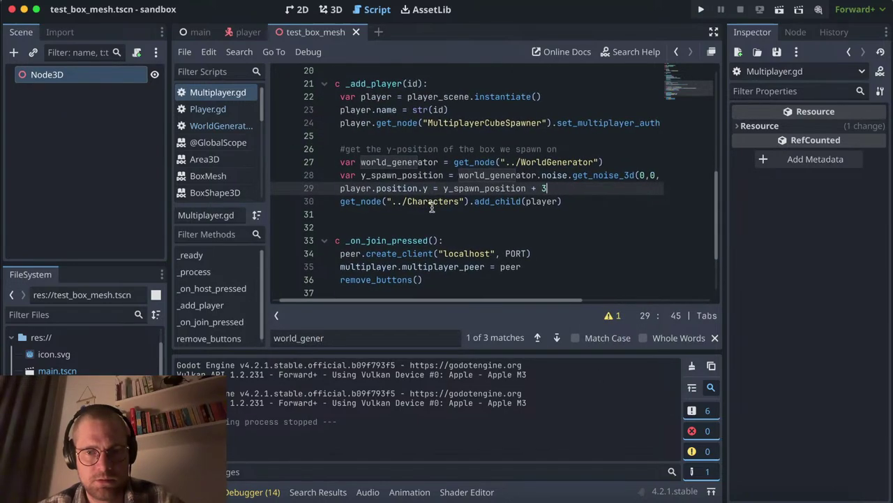
pyautogui.scroll(2, 432, 207)
pyautogui.hscroll(3, 432, 206)
pyautogui.hscroll(3, 433, 206)
pyautogui.hscroll(3, 432, 206)
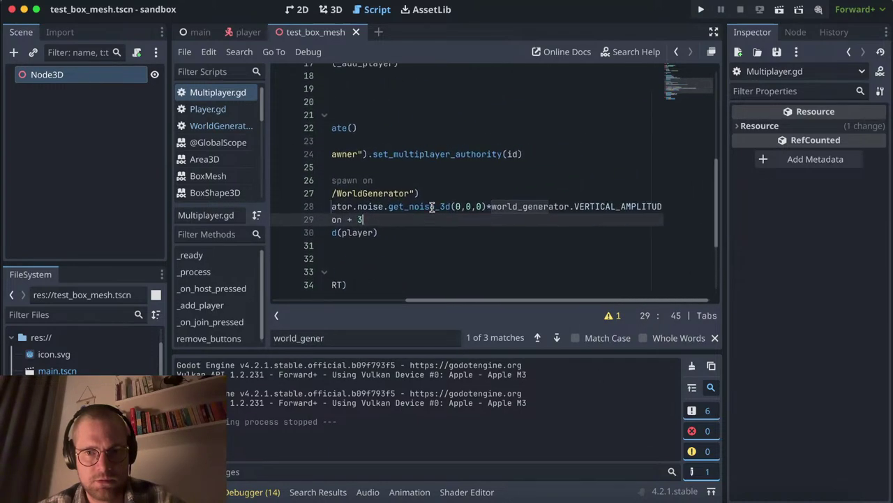
pyautogui.click(491, 206)
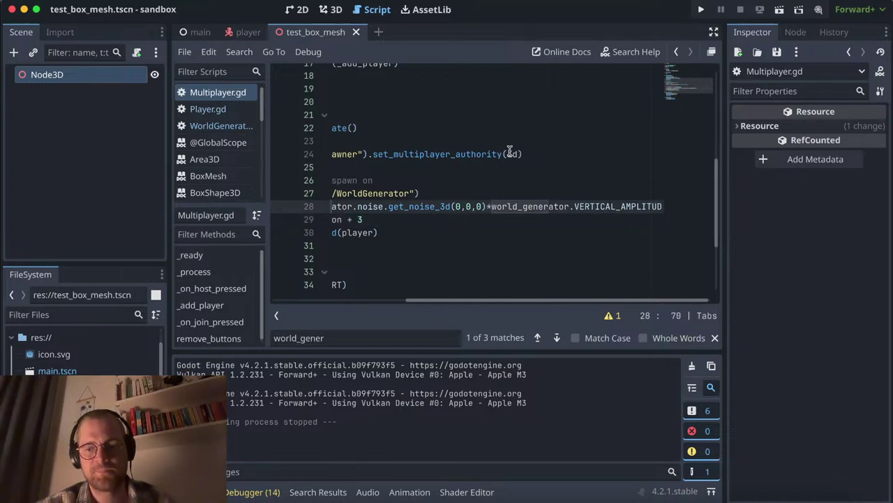
pyautogui.press('BackSpace')
pyautogui.write('+')
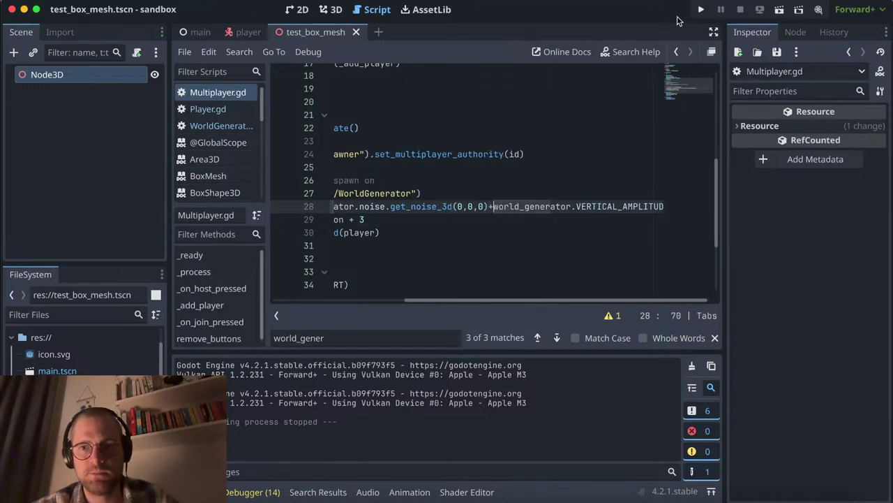
# Step: Test-run the game with the additive amplitude, then stop it
pyautogui.click(701, 8)
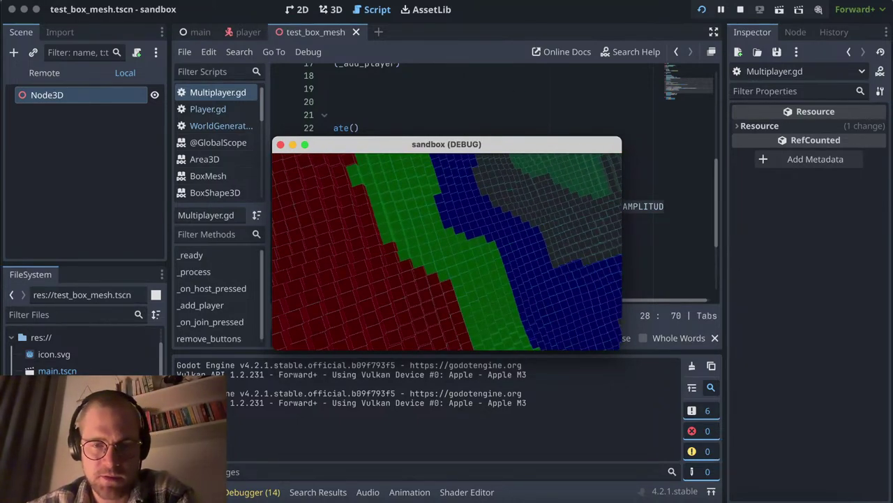
pyautogui.press('Escape')
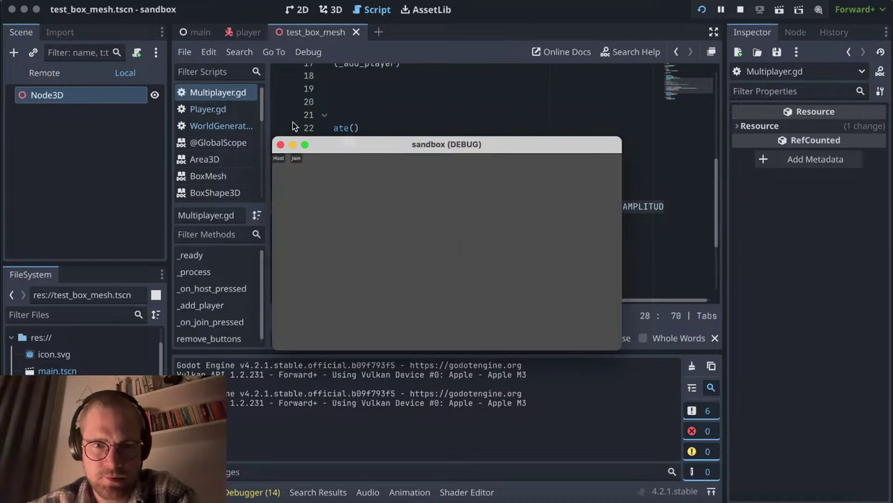
pyautogui.press('super+q')
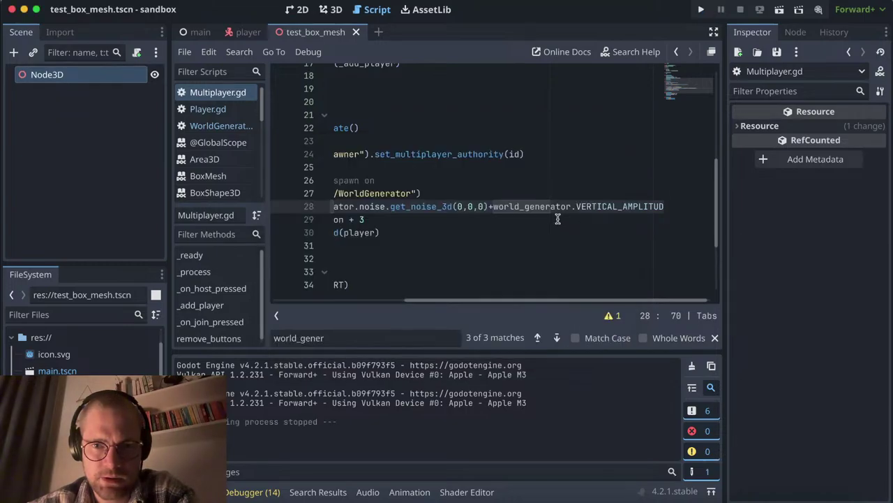
# Step: Select noise_3d in the get_noise_3d(0,0,0) spawn-height call for replacement
pyautogui.hscroll(-3, 551, 216)
pyautogui.hscroll(-2, 550, 217)
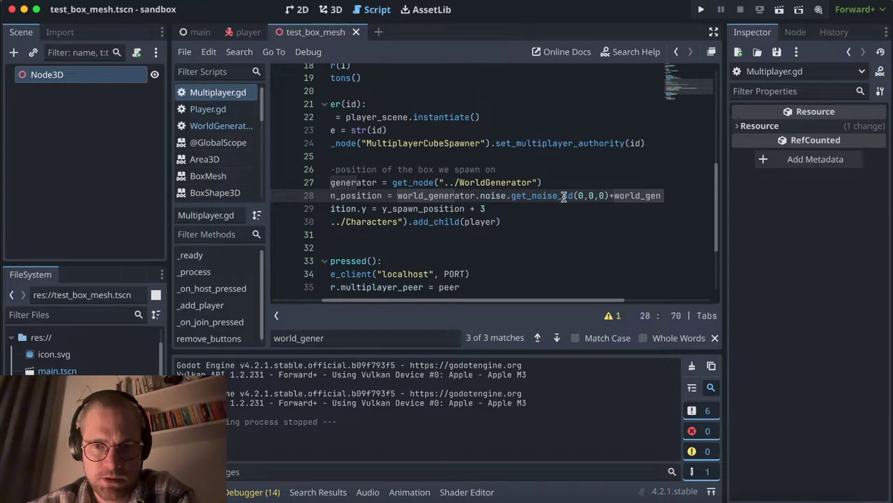
pyautogui.moveTo(564, 196); pyautogui.dragTo(571, 196)
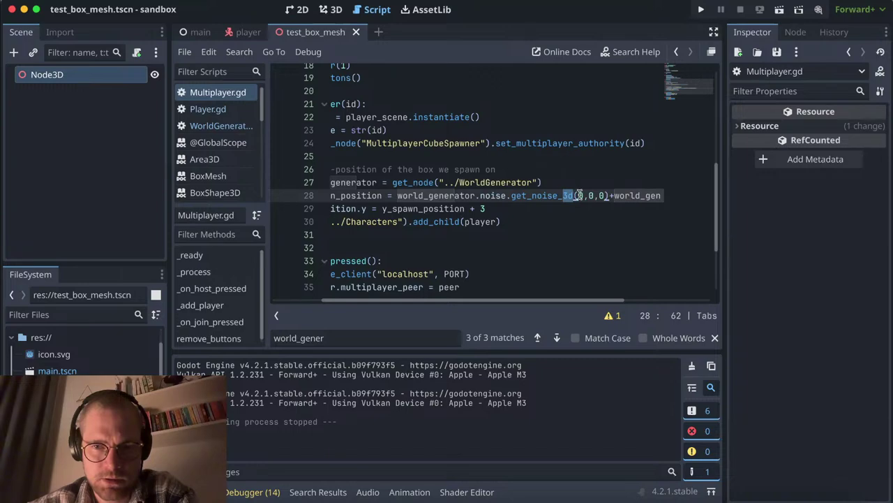
pyautogui.click(529, 187)
pyautogui.click(531, 196)
pyautogui.moveTo(530, 196); pyautogui.dragTo(572, 196)
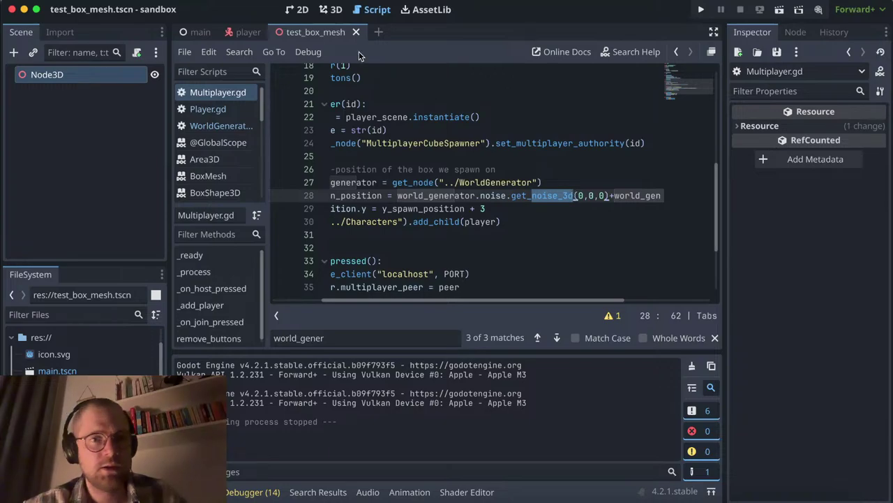
# Step: Search WorldGenerator.gd for 'float' and copy the get_noise_float function name
pyautogui.click(223, 126)
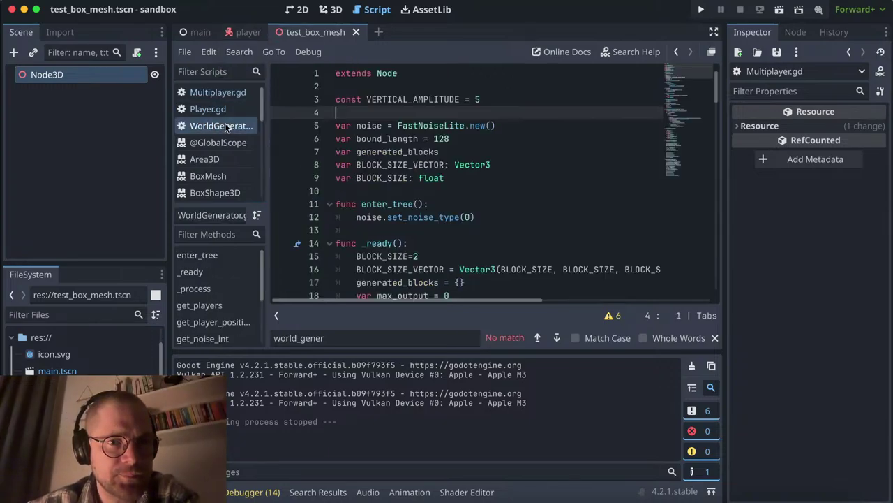
pyautogui.scroll(-3, 510, 153)
pyautogui.click(511, 153)
pyautogui.press('super+f')
pyautogui.write('fl')
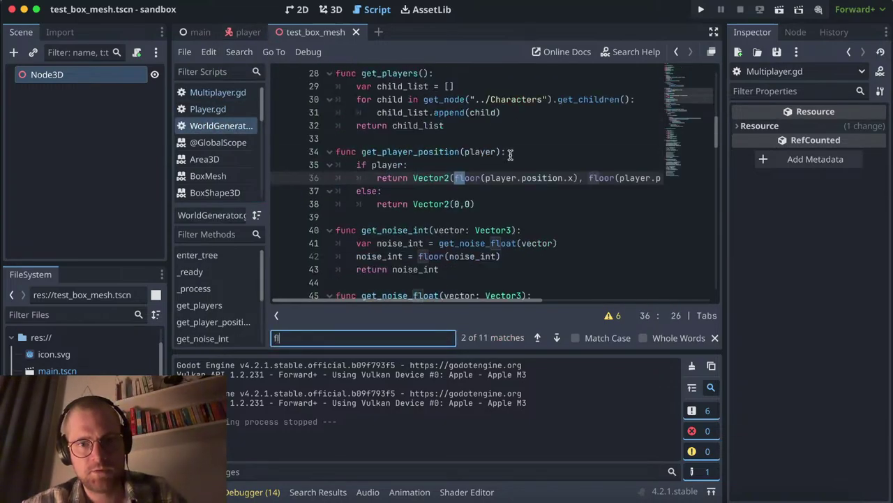
pyautogui.write('oat')
pyautogui.doubleClick(469, 180)
pyautogui.press('super+c')
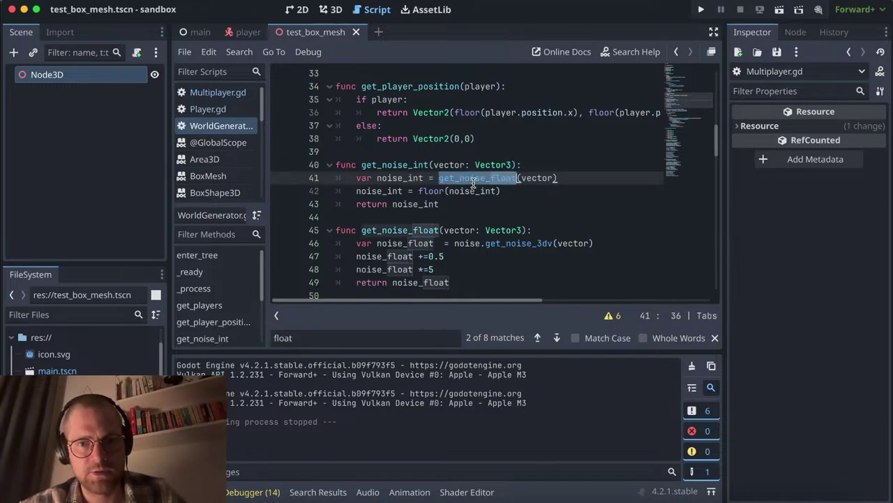
pyautogui.scroll(10, 418, 153)
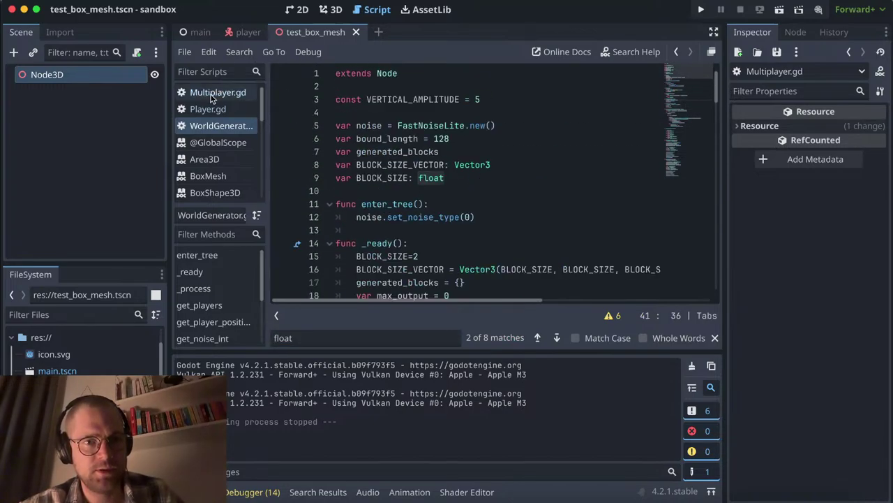
# Step: In Multiplayer.gd, replace get_noise_3d(0,0,0) with get_noise_float(Vector3(0,0,0))
pyautogui.click(212, 99)
pyautogui.doubleClick(532, 204)
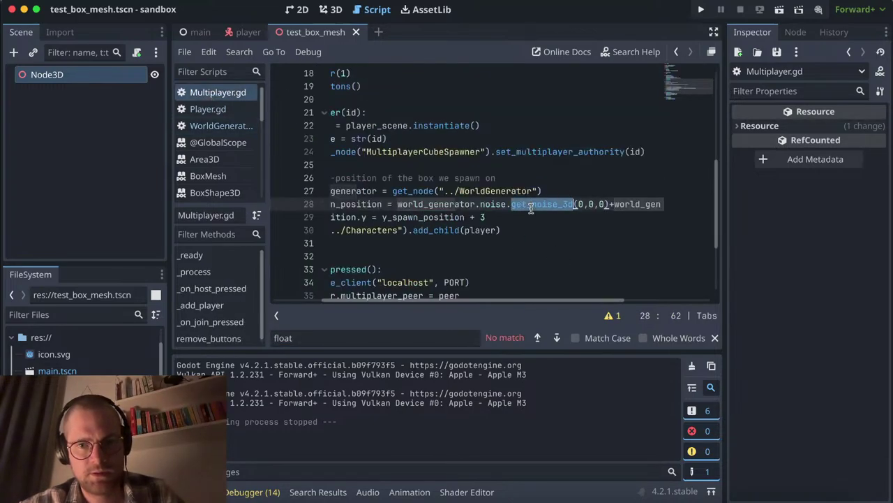
pyautogui.press('super+v')
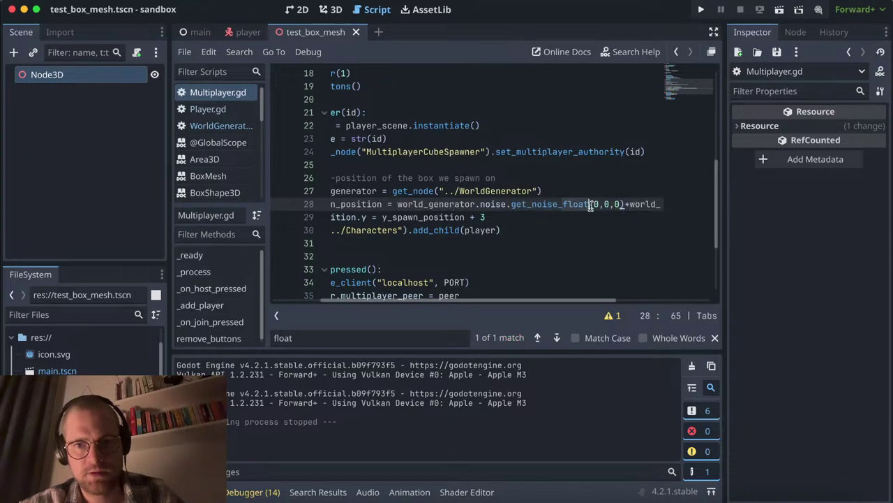
pyautogui.write('Vector3(')
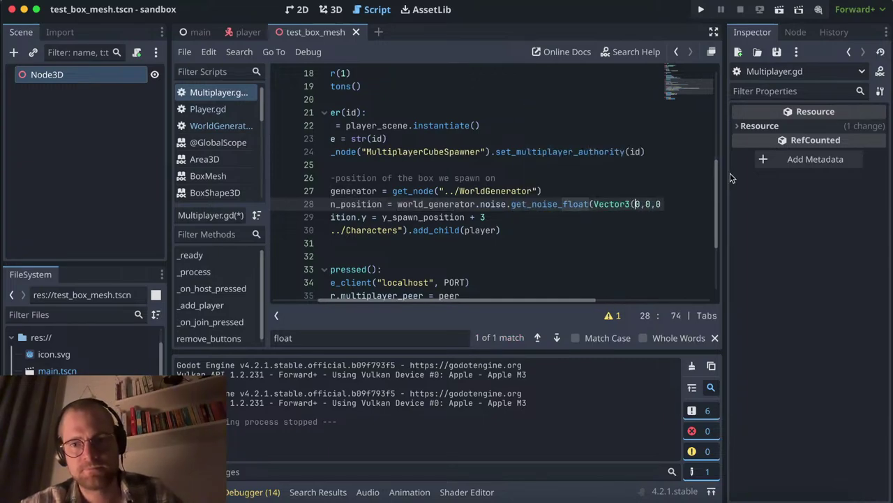
pyautogui.hscroll(5, 598, 201)
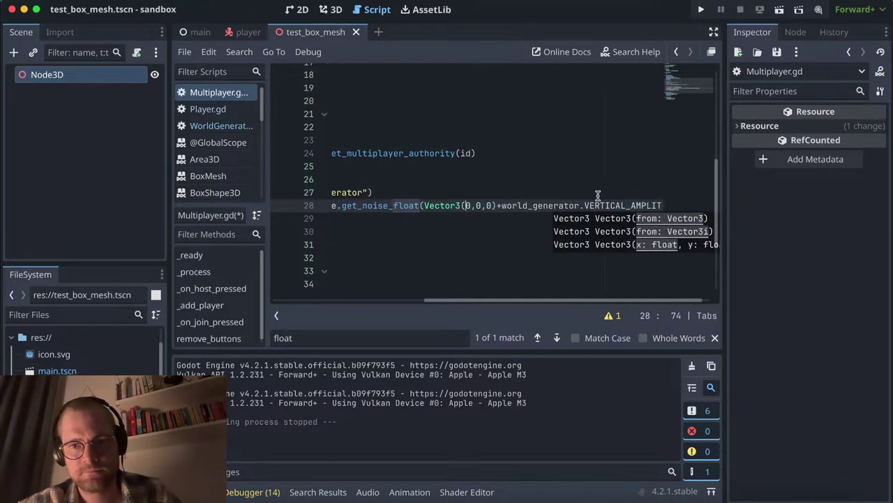
pyautogui.click(481, 206)
pyautogui.write('))')
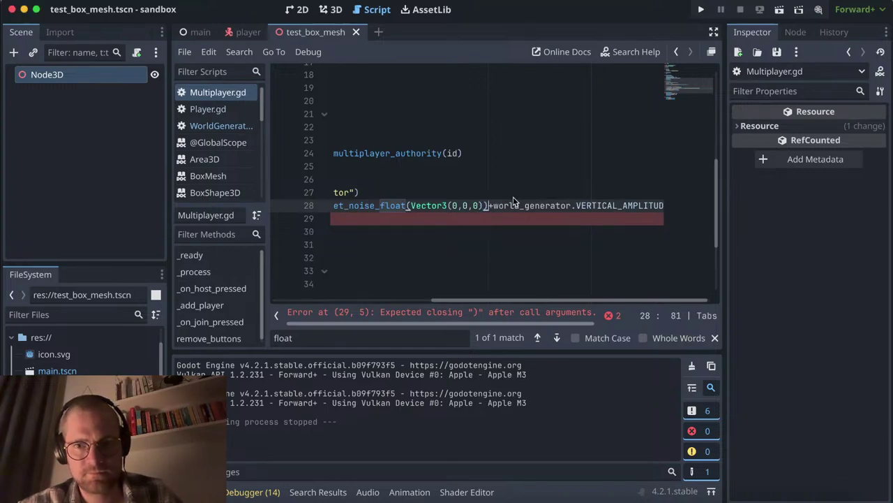
pyautogui.hscroll(-5, 514, 202)
pyautogui.scroll(-2, 515, 201)
pyautogui.scroll(-1, 515, 202)
pyautogui.scroll(2, 514, 201)
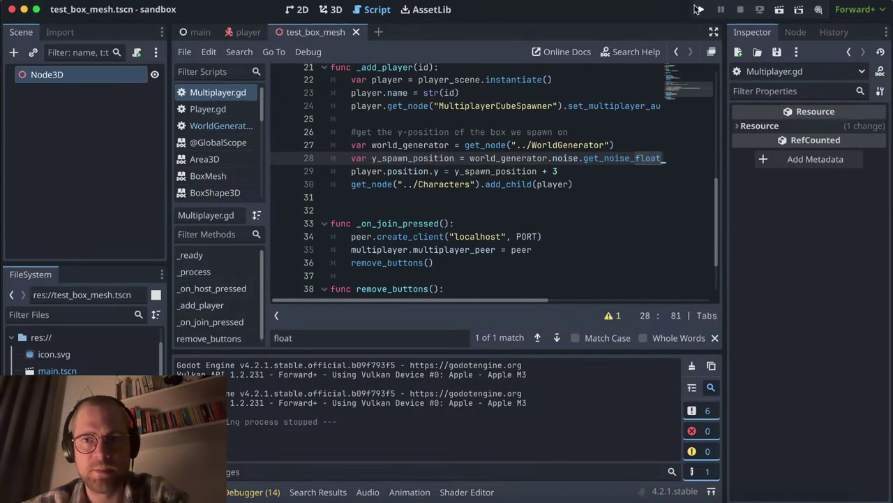
# Step: Run the game and host a session to trigger the spawn-height error
pyautogui.click(698, 9)
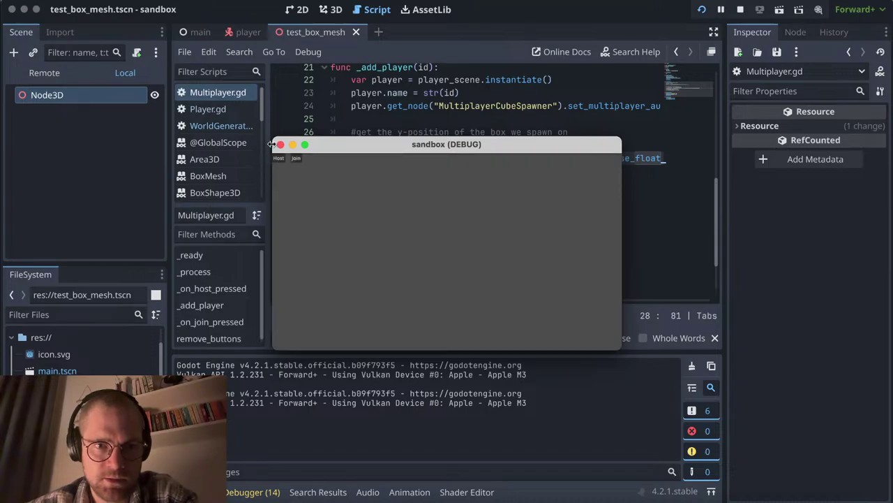
pyautogui.moveTo(272, 139); pyautogui.dragTo(104, 63)
pyautogui.click(112, 84)
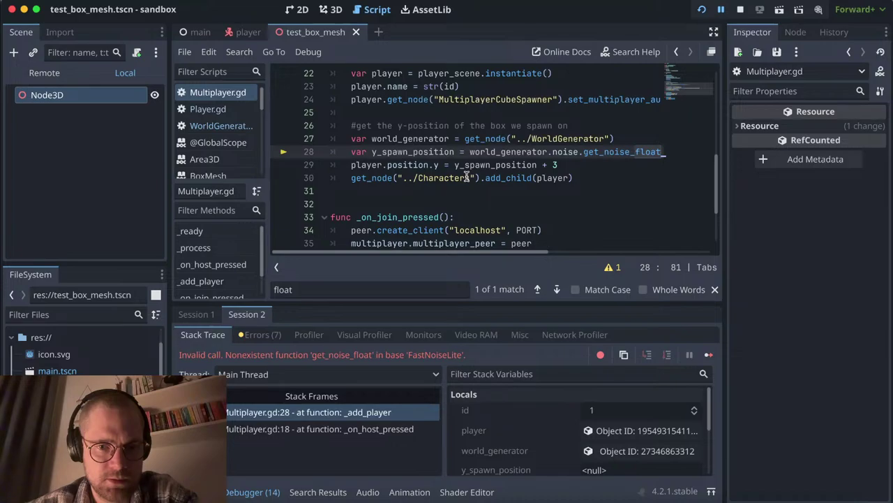
# Step: Remove 'noise.' before get_noise_float on line 28 and rerun the game
pyautogui.scroll(1, 489, 171)
pyautogui.hscroll(2, 542, 159)
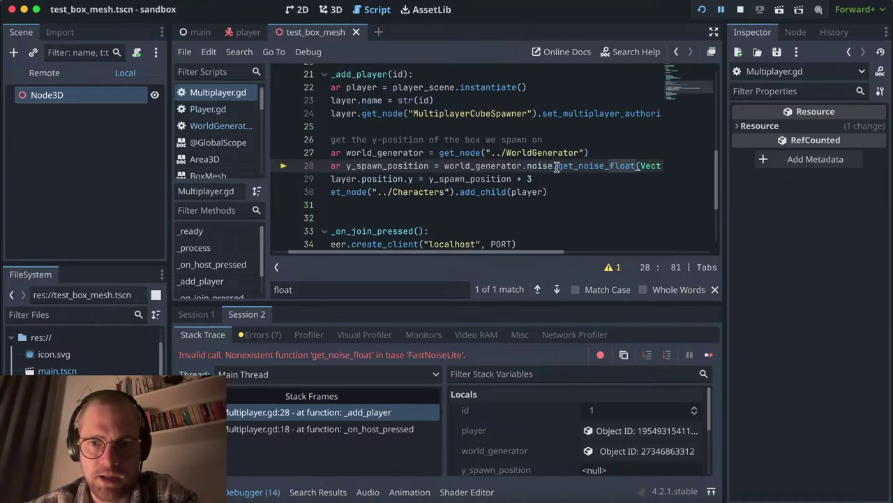
pyautogui.doubleClick(532, 166)
pyautogui.press('Delete')
pyautogui.press('Delete')
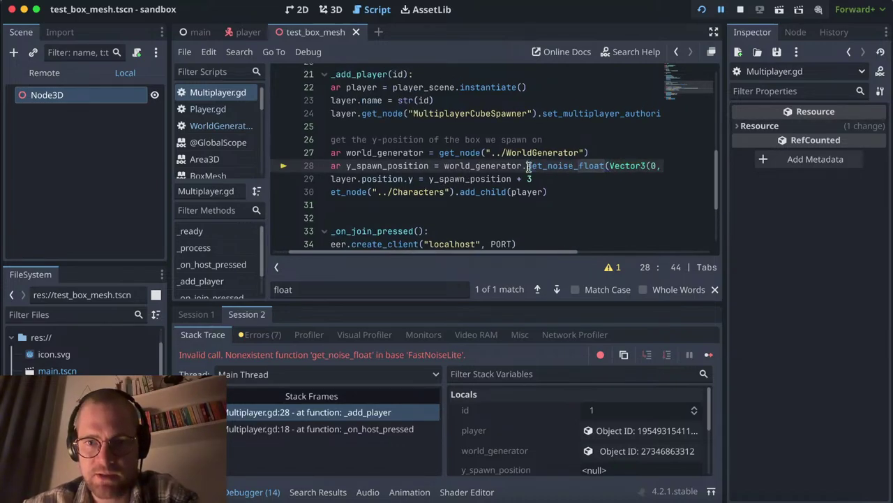
pyautogui.click(702, 10)
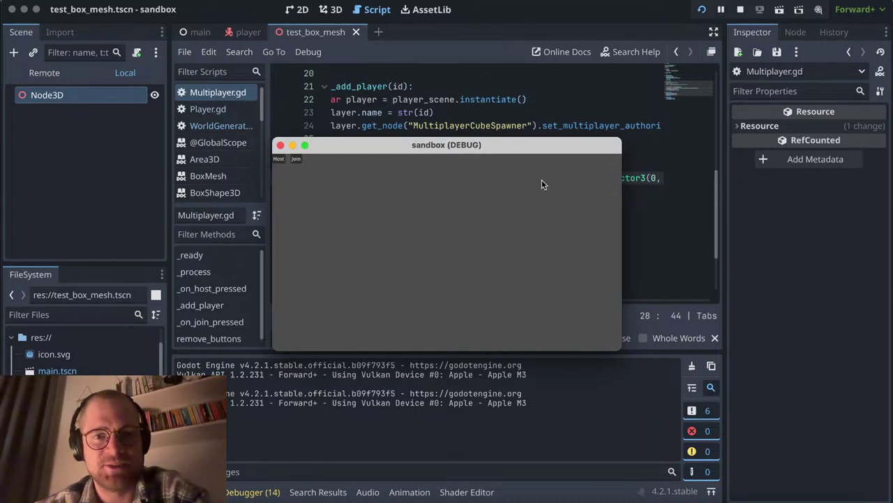
# Step: Arrange both debug windows, host to load the coloured cube terrain, then close both windows
pyautogui.moveTo(385, 140); pyautogui.dragTo(460, 131)
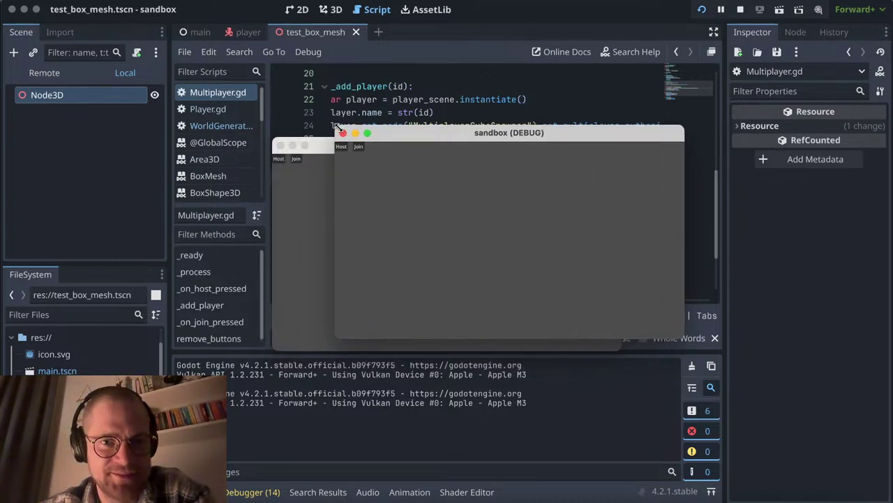
pyautogui.moveTo(338, 129); pyautogui.dragTo(131, 37)
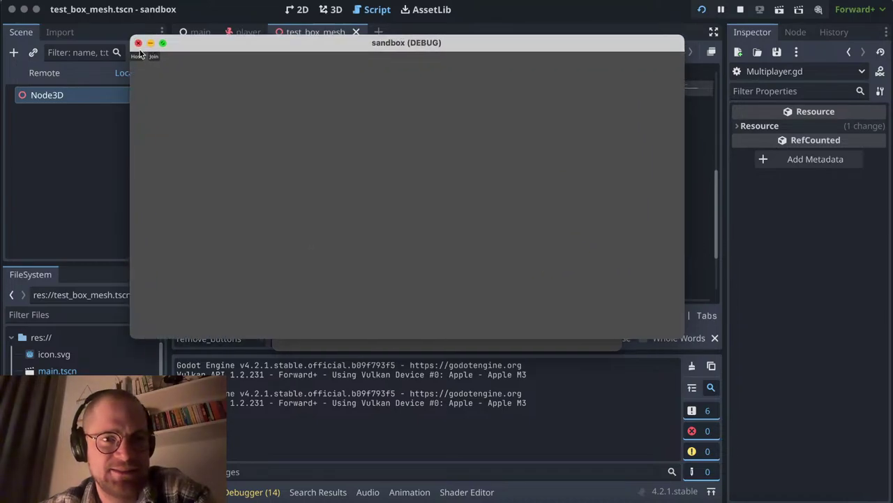
pyautogui.click(137, 57)
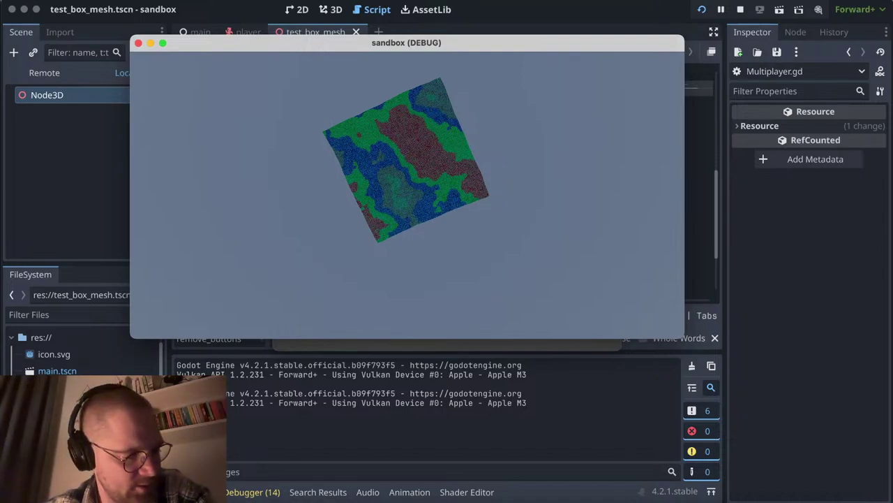
pyautogui.press('super+b')
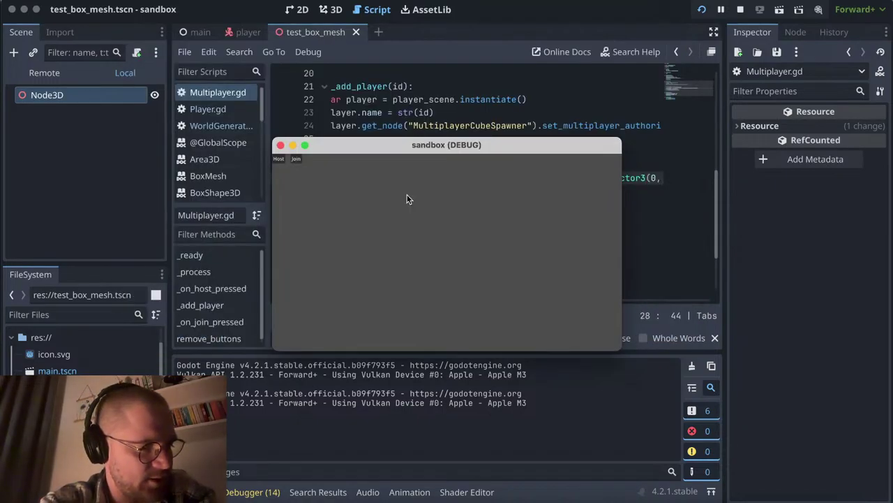
pyautogui.moveTo(396, 148); pyautogui.dragTo(428, 132)
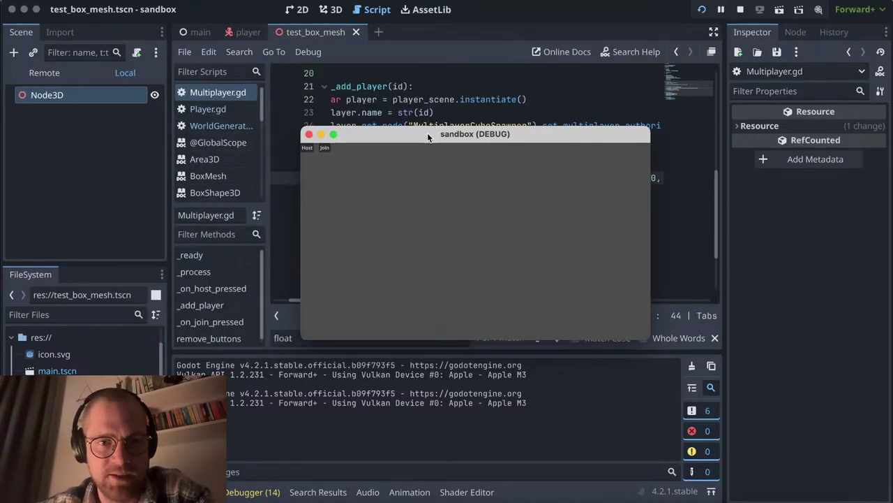
pyautogui.press('super+q')
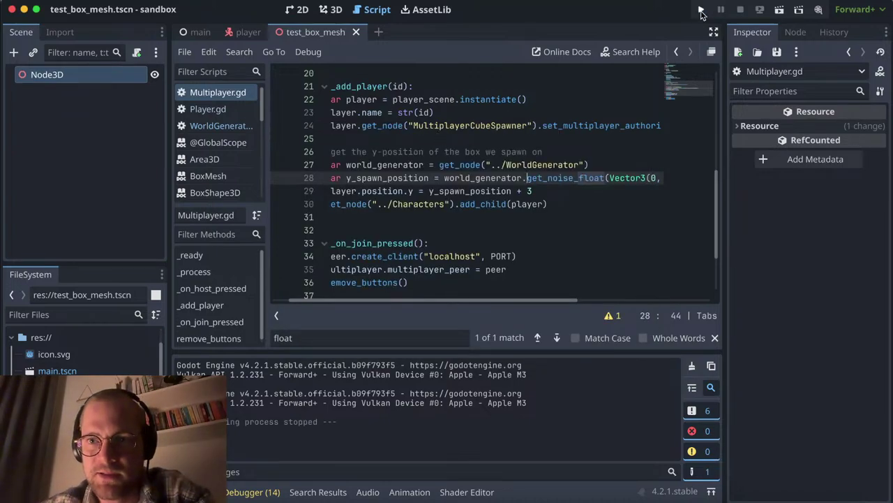
pyautogui.hscroll(-2, 573, 171)
pyautogui.scroll(3, 573, 171)
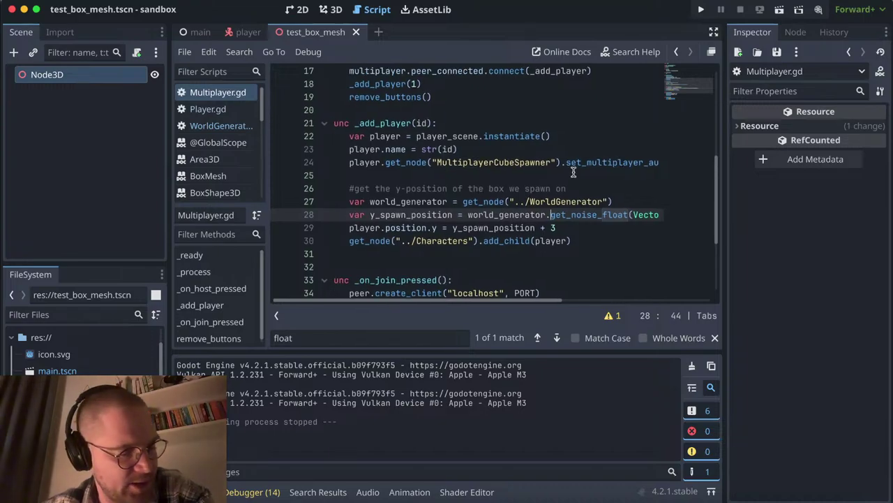
pyautogui.scroll(-1, 573, 171)
pyautogui.hscroll(1, 574, 171)
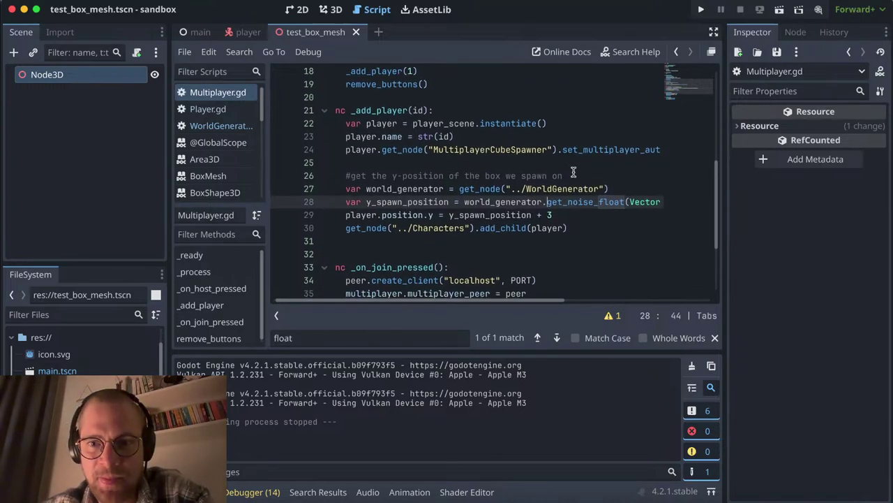
pyautogui.scroll(-2, 573, 171)
pyautogui.hscroll(-1, 574, 171)
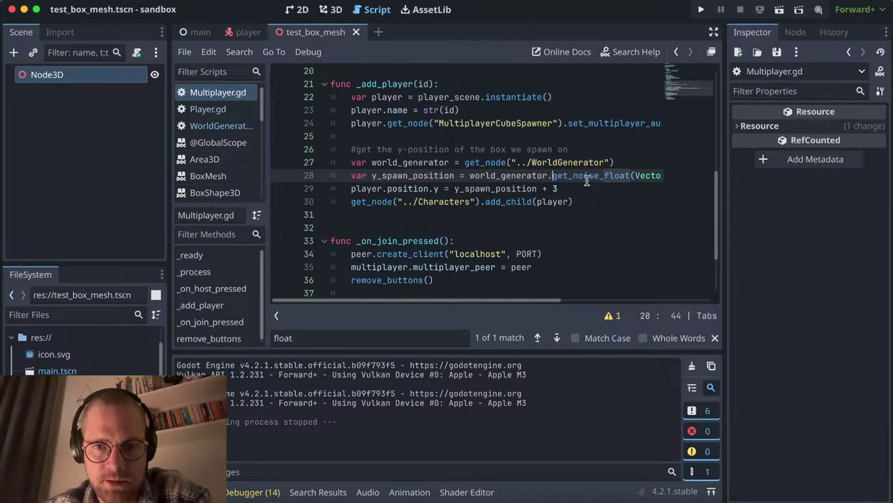
pyautogui.hscroll(2, 587, 181)
pyautogui.hscroll(2, 586, 181)
pyautogui.scroll(1, 587, 181)
pyautogui.hscroll(2, 586, 181)
pyautogui.hscroll(-6, 587, 180)
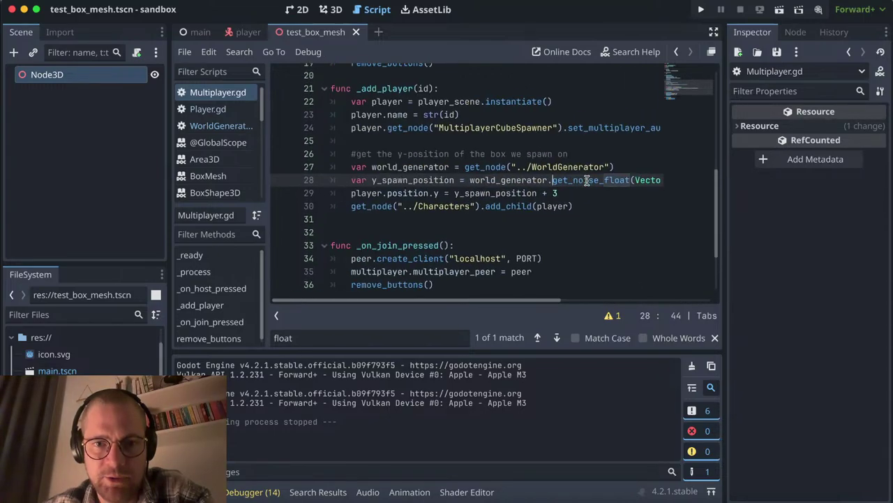
pyautogui.hscroll(2, 586, 180)
pyautogui.scroll(1, 586, 180)
pyautogui.doubleClick(533, 187)
pyautogui.hscroll(1, 549, 203)
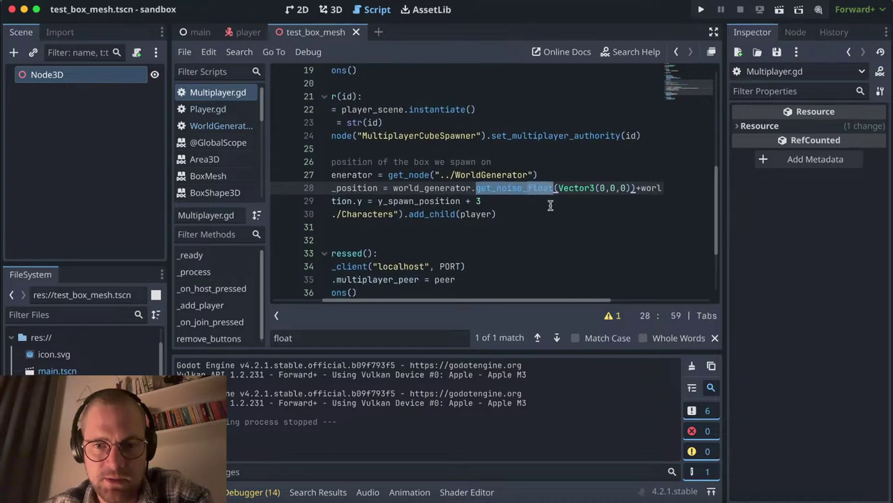
pyautogui.hscroll(1, 550, 204)
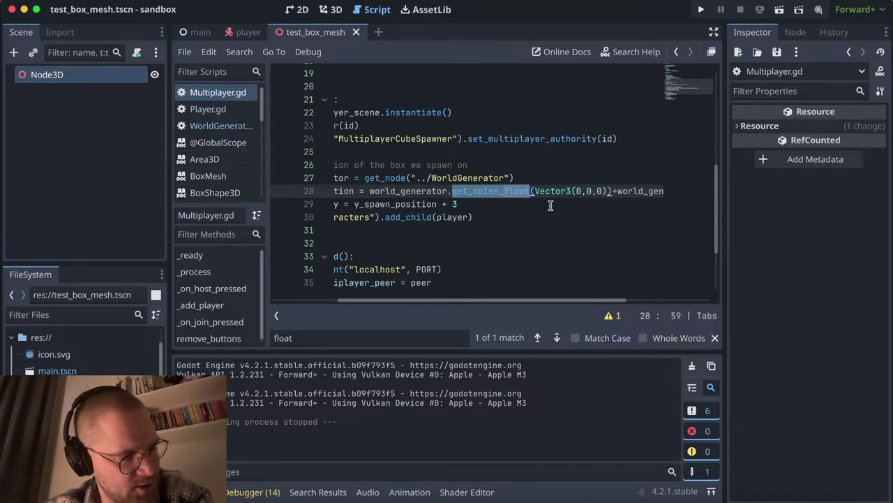
pyautogui.hscroll(1, 550, 205)
pyautogui.click(550, 205)
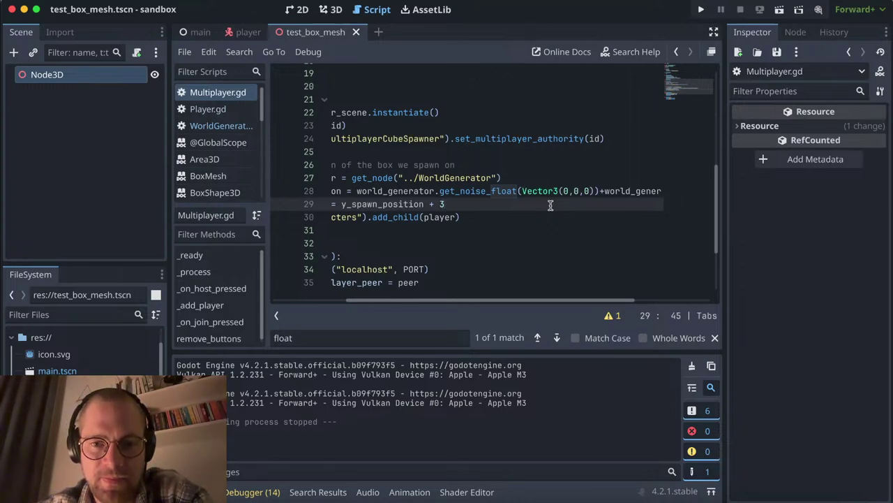
pyautogui.hscroll(2, 550, 204)
pyautogui.hscroll(2, 550, 205)
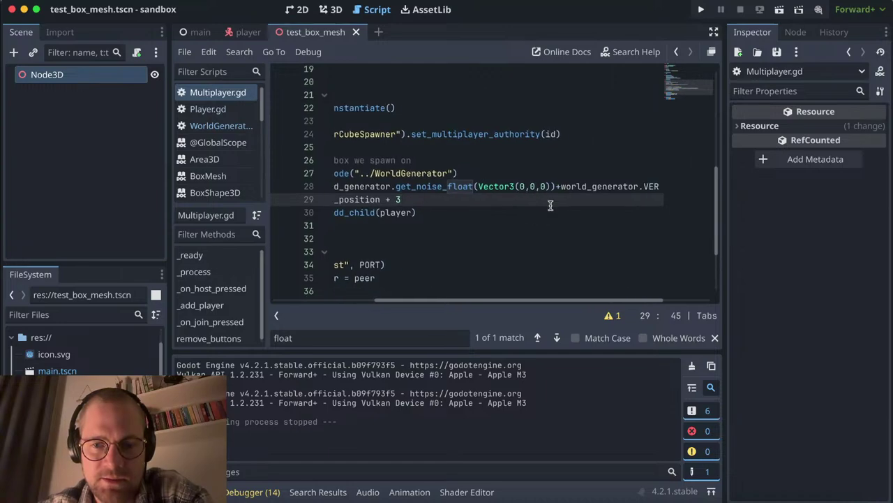
pyautogui.hscroll(3, 550, 205)
pyautogui.hscroll(3, 550, 205)
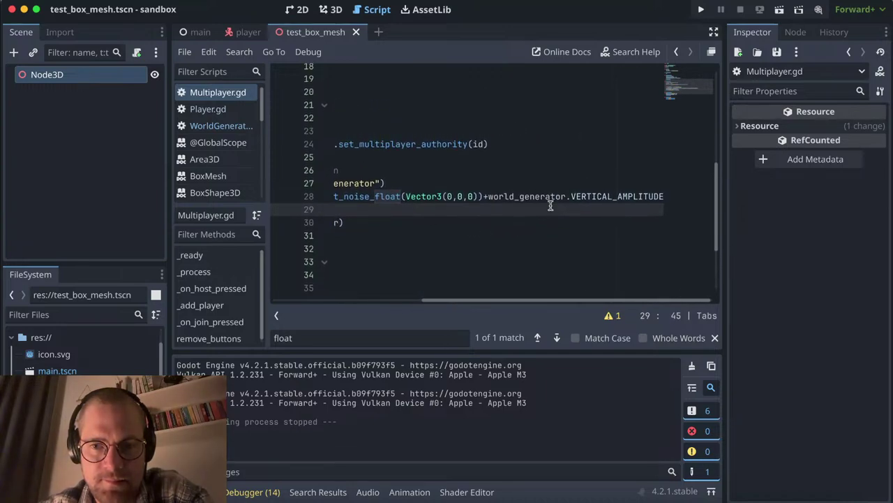
# Step: Open WorldGenerator.gd and scroll down to the get_noise_int and get_noise_float functions
pyautogui.click(211, 126)
pyautogui.click(415, 164)
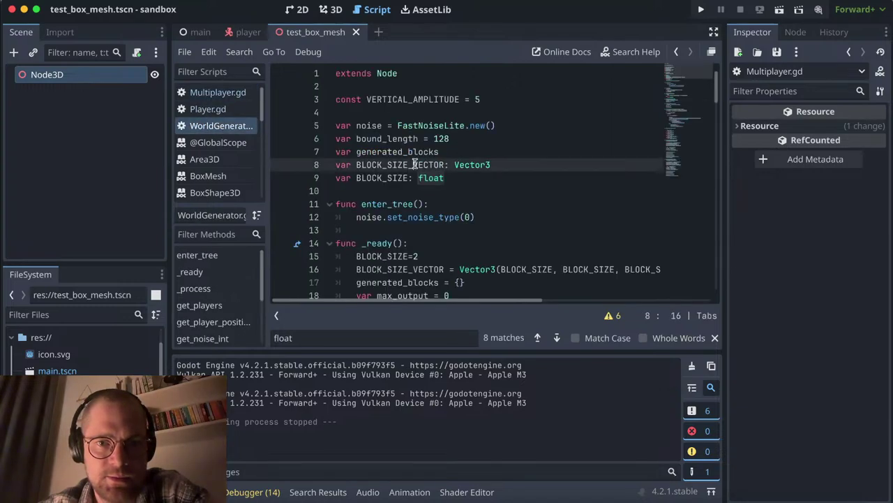
pyautogui.click(384, 139)
pyautogui.scroll(-4, 391, 186)
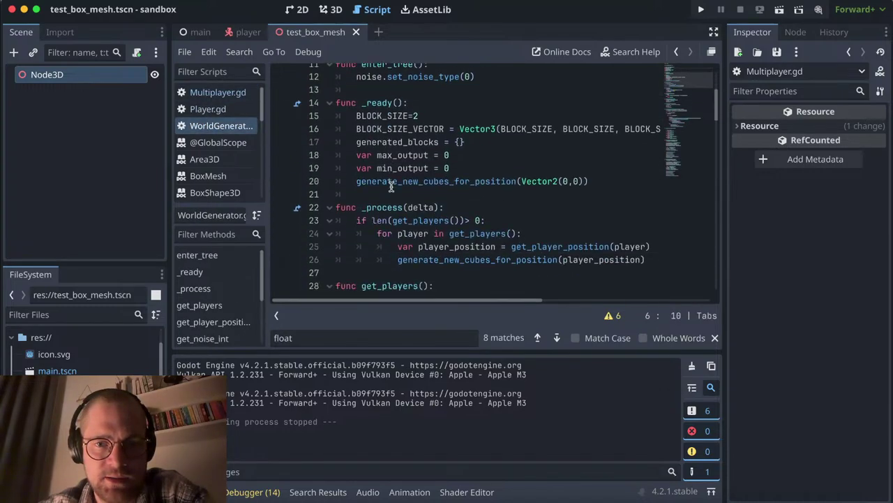
pyautogui.scroll(-1, 391, 186)
pyautogui.scroll(-3, 391, 187)
pyautogui.scroll(-1, 391, 186)
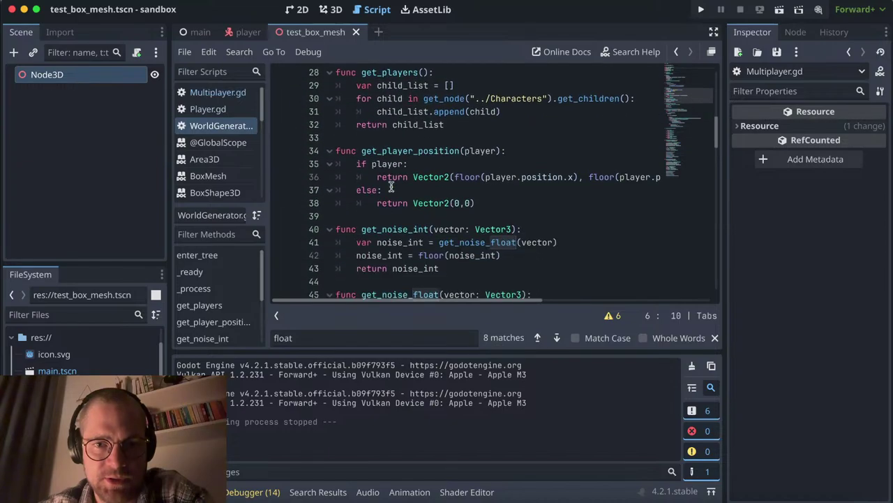
pyautogui.scroll(-1, 391, 186)
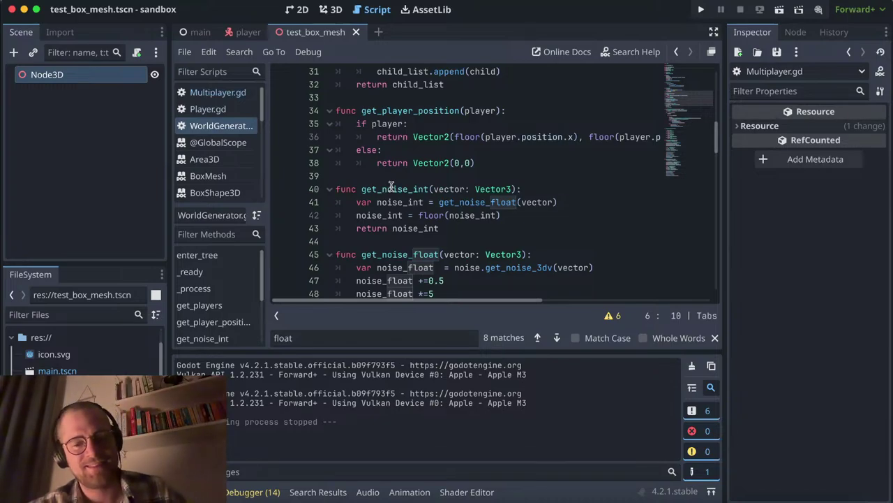
pyautogui.press('super+Tab')
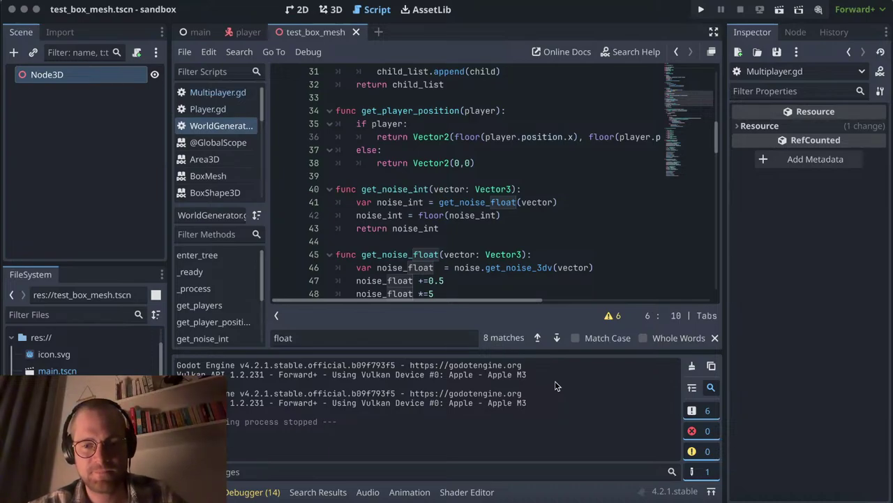
pyautogui.press('super+Tab')
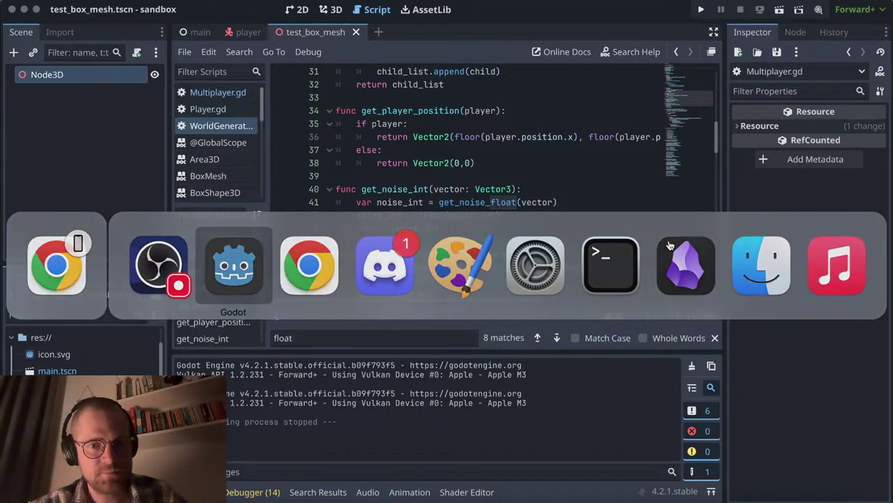
# Step: Scroll through WorldGenerator.gd from get_noise_int down to the cube-placement code
pyautogui.click(468, 215)
pyautogui.scroll(3, 466, 221)
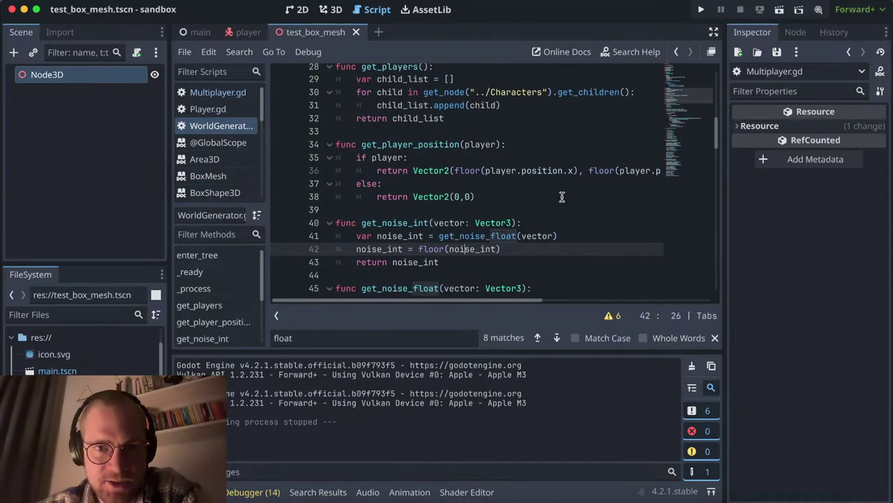
pyautogui.scroll(-3, 561, 197)
pyautogui.scroll(-2, 562, 197)
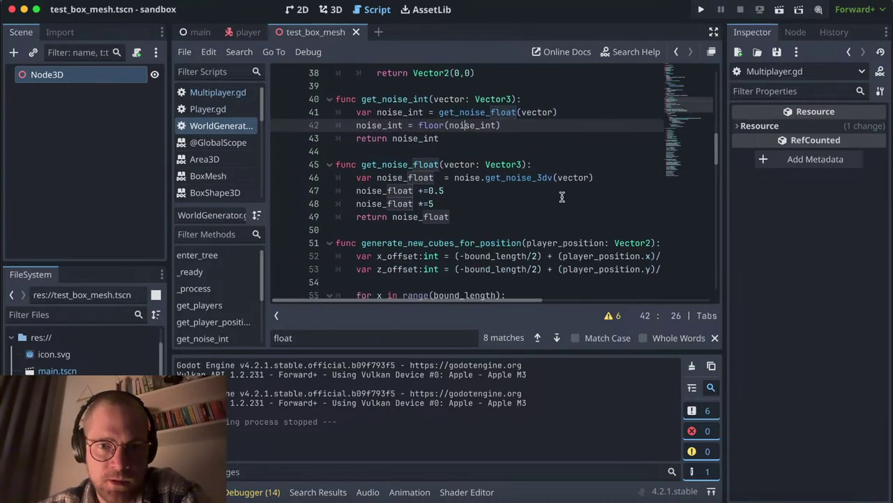
pyautogui.scroll(-2, 562, 197)
pyautogui.hscroll(3, 562, 197)
pyautogui.scroll(-5, 562, 197)
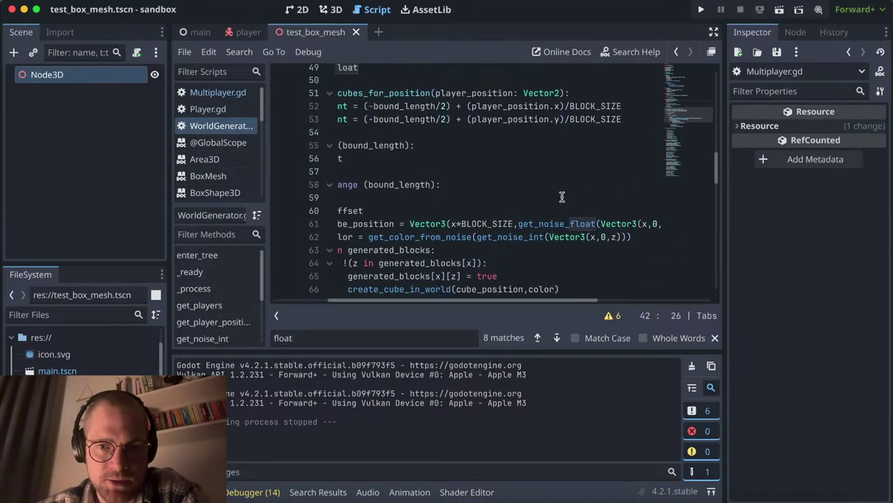
pyautogui.hscroll(1, 562, 197)
pyautogui.scroll(-1, 562, 196)
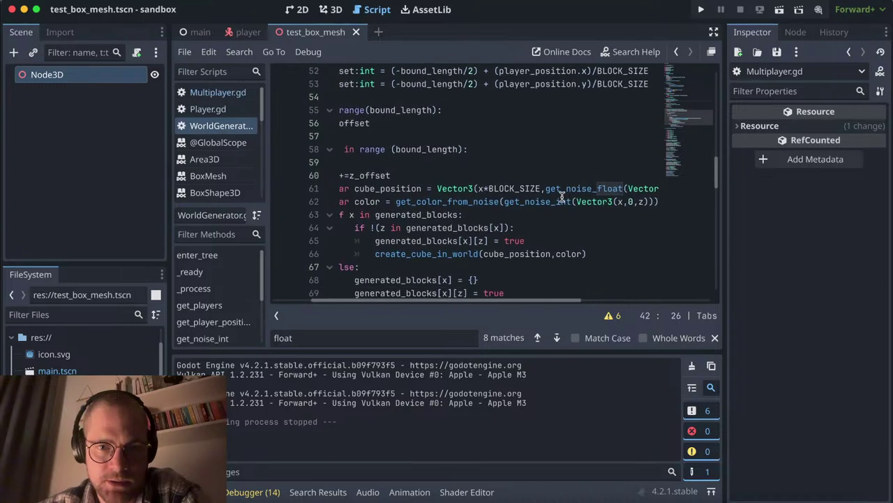
# Step: Inspect how VERTICAL_AMPLITUDE is applied in the cube_position line 61, then return to Multiplayer.gd
pyautogui.click(472, 189)
pyautogui.hscroll(6, 501, 221)
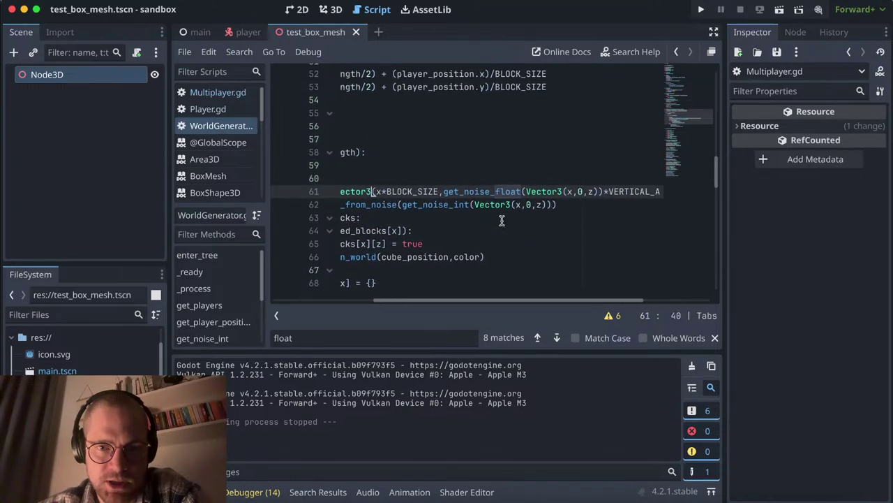
pyautogui.hscroll(6, 492, 225)
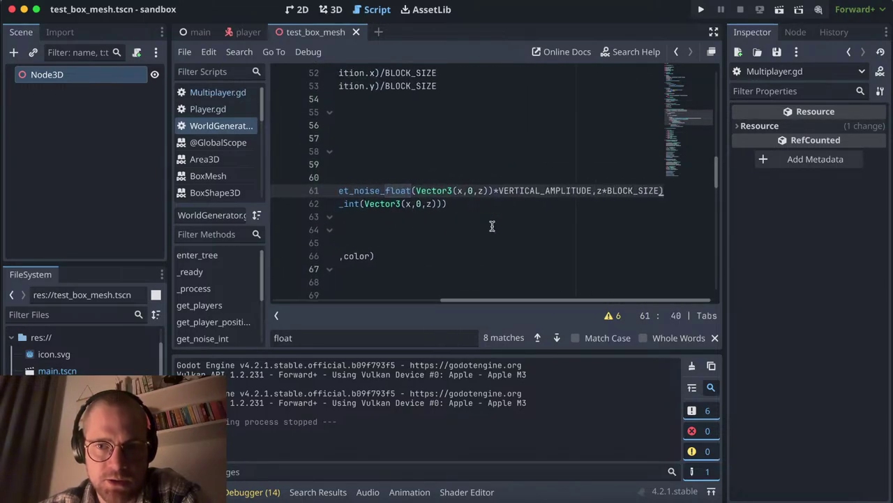
pyautogui.scroll(1, 492, 226)
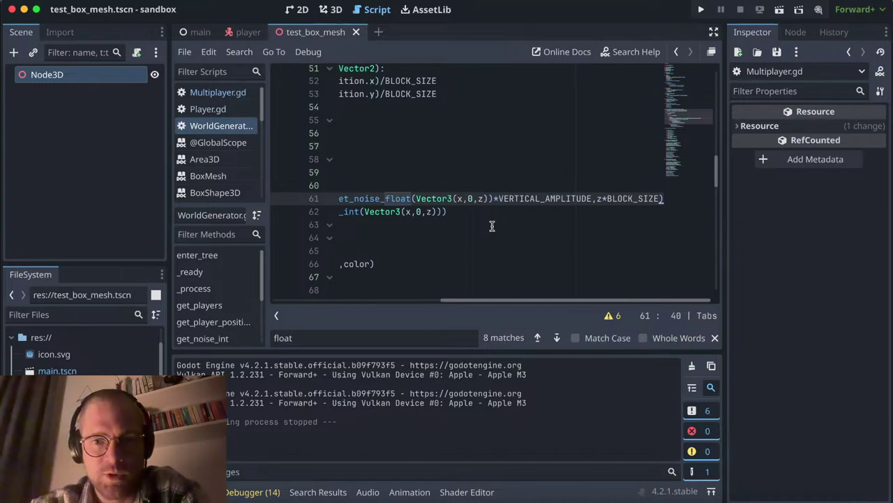
pyautogui.click(498, 198)
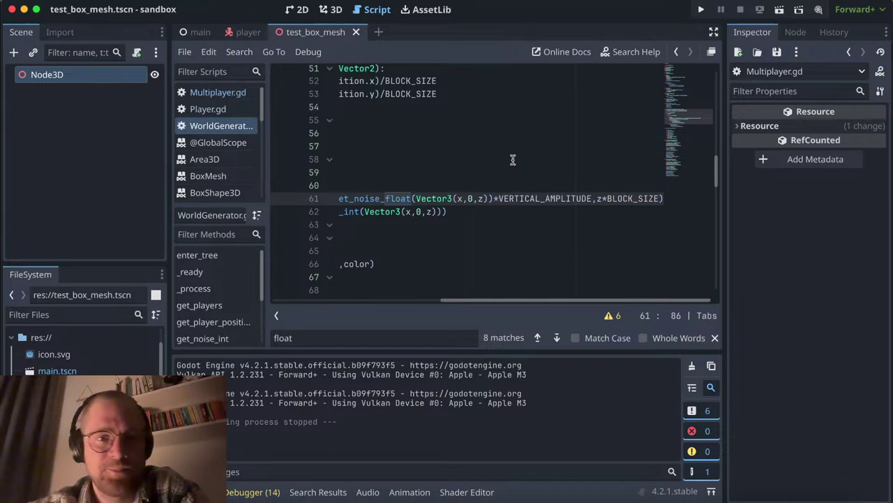
pyautogui.click(221, 95)
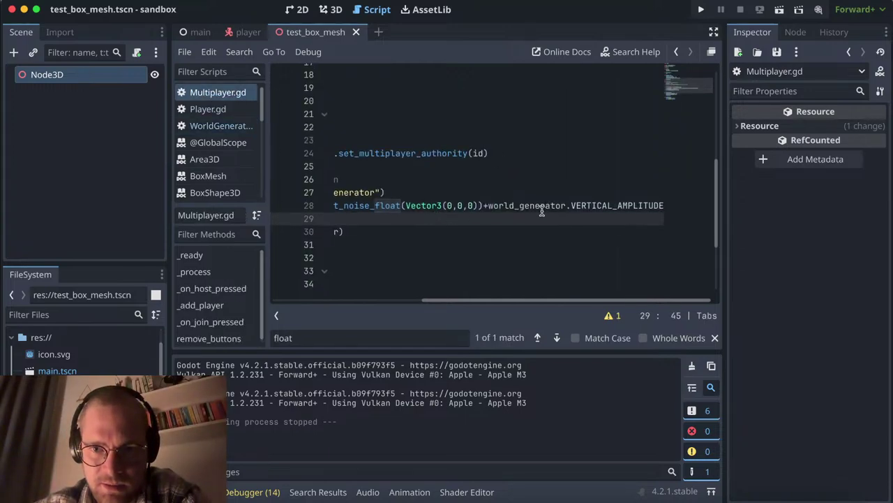
# Step: Change + to * before world_generator on line 28 and the spawn offset from 3 to 7
pyautogui.hscroll(-2, 542, 211)
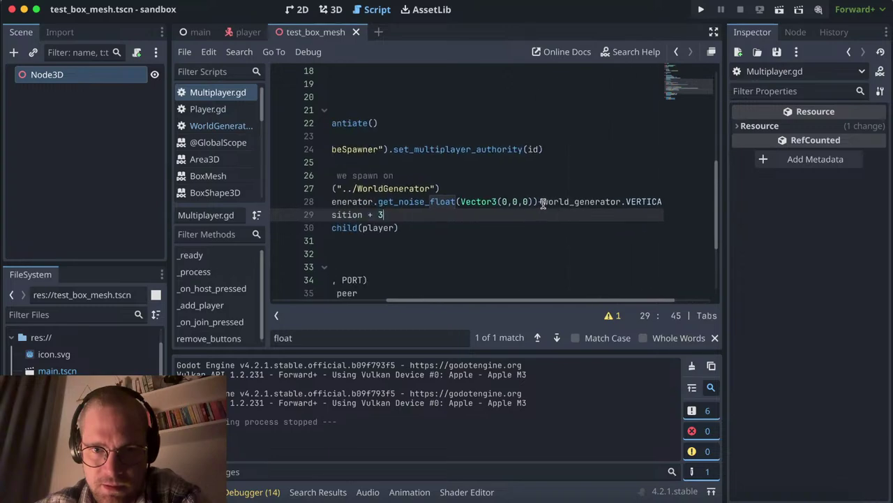
pyautogui.click(543, 203)
pyautogui.press('BackSpace')
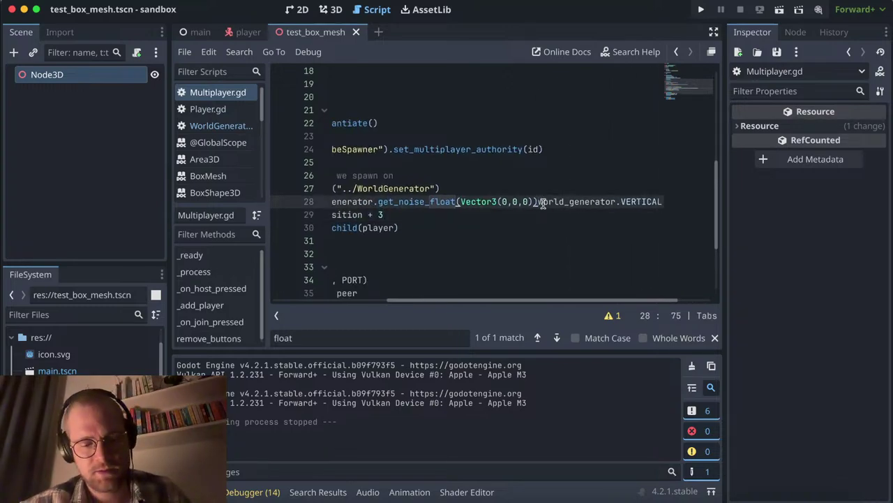
pyautogui.write('*')
pyautogui.click(385, 215)
pyautogui.press('BackSpace')
pyautogui.write('5')
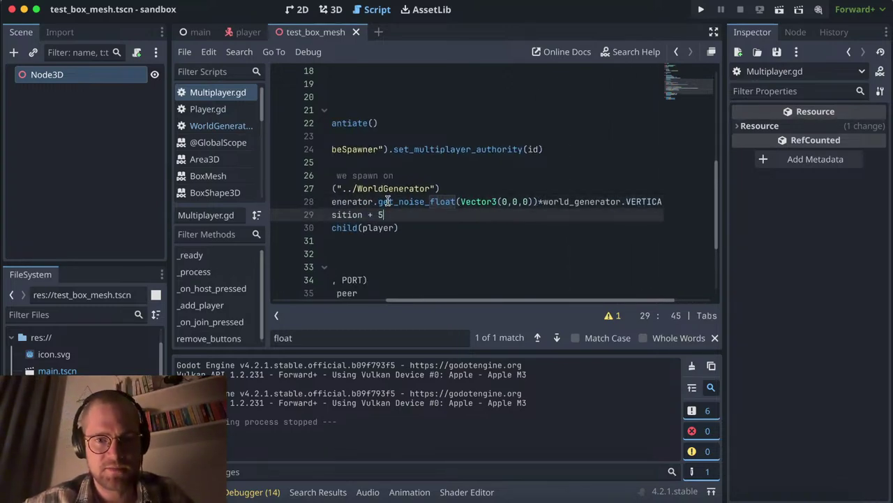
pyautogui.press('BackSpace')
pyautogui.write('7')
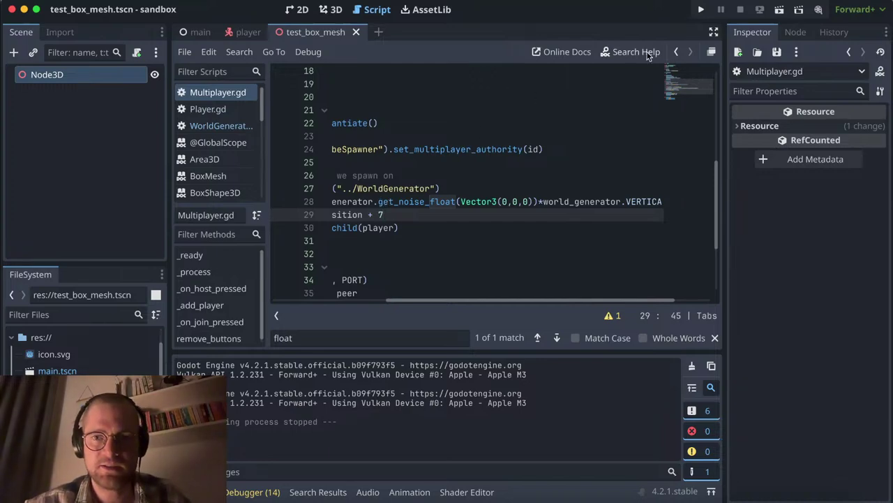
# Step: Run the project, host a game to check the spawn, then close both game windows
pyautogui.click(702, 9)
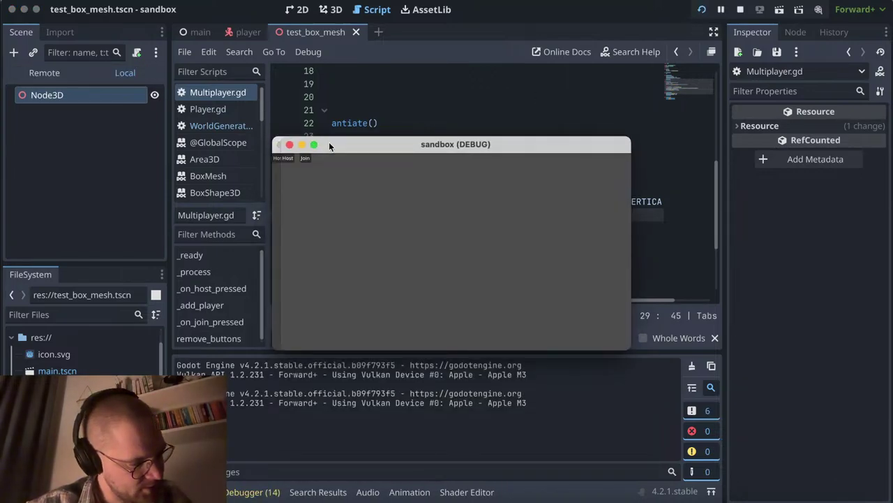
pyautogui.moveTo(329, 145); pyautogui.dragTo(344, 148)
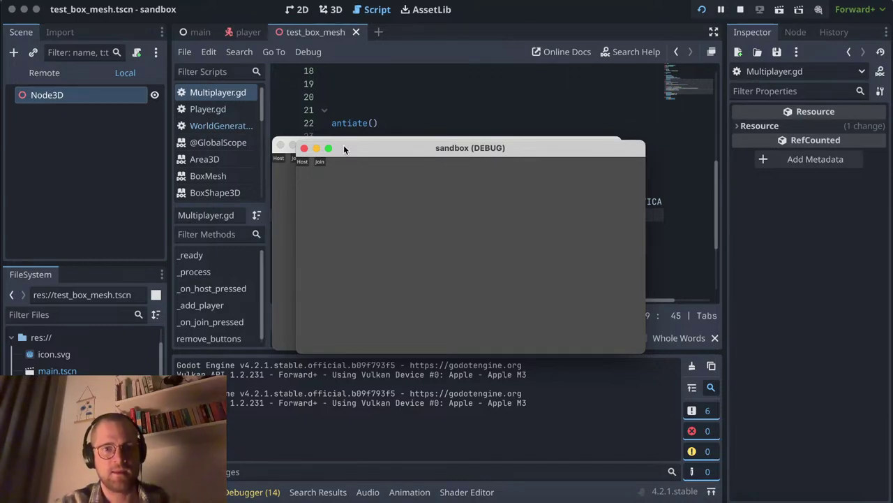
pyautogui.moveTo(297, 140)
pyautogui.mouseDown()
pyautogui.moveTo(63, 9)
pyautogui.moveTo(266, 51)
pyautogui.mouseUp()
pyautogui.click(224, 69)
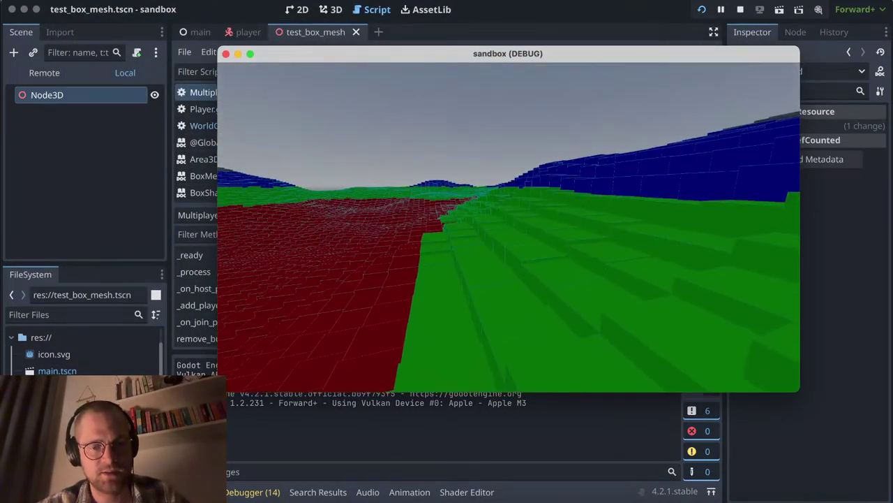
pyautogui.press('super+q')
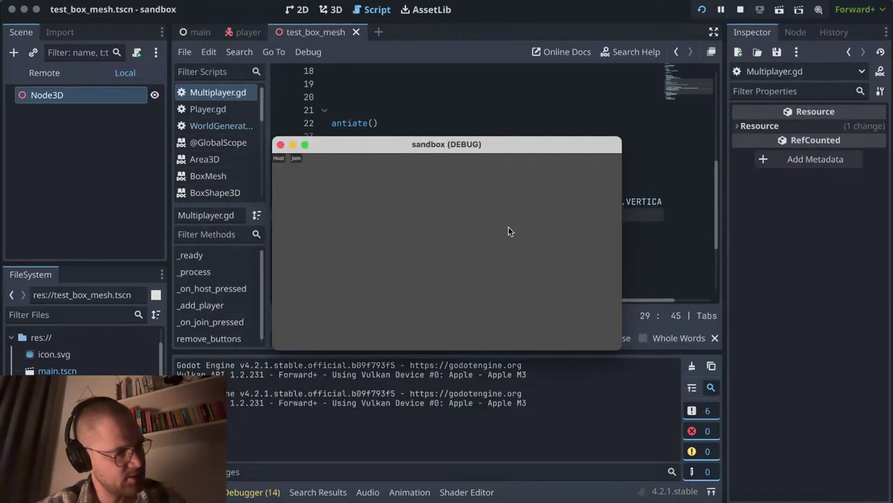
pyautogui.press('super+q')
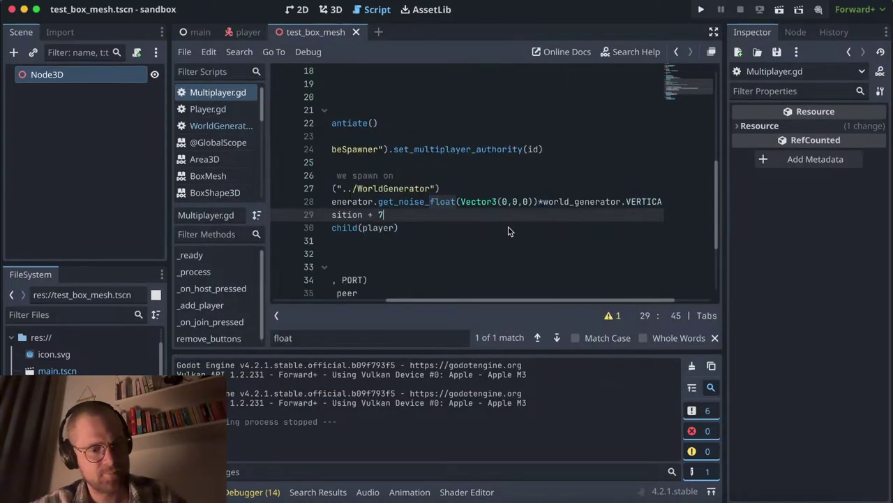
# Step: Switch to Chrome, move the YouTube Studio live-streaming tab to first position, and return to the perlin noise search
pyautogui.press('super+Tab')
pyautogui.press('super+Tab')
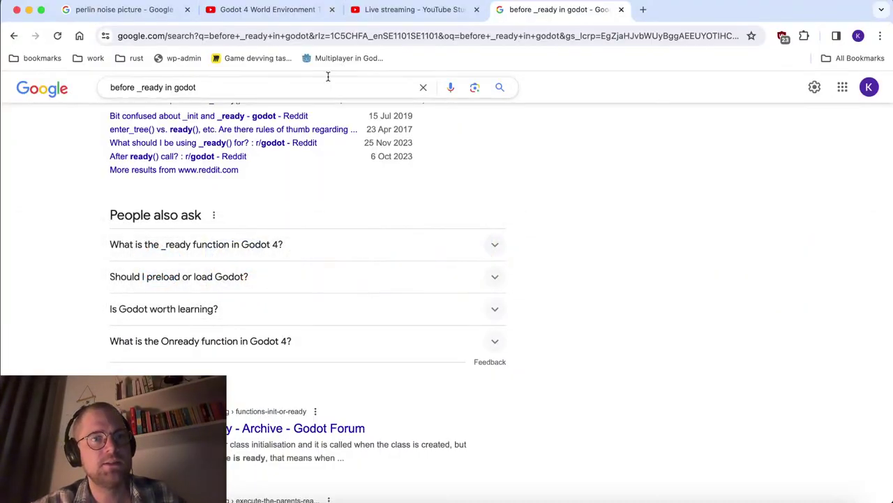
pyautogui.click(262, 10)
pyautogui.click(425, 10)
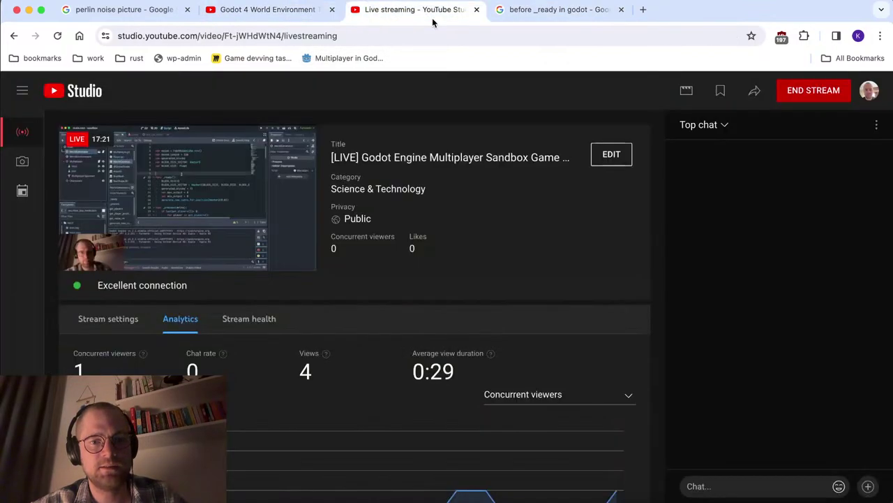
pyautogui.moveTo(419, 13); pyautogui.dragTo(153, 20)
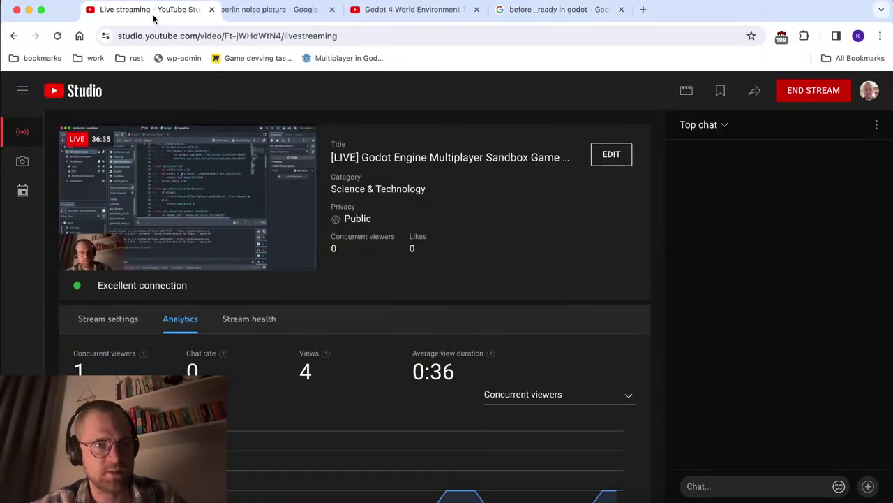
pyautogui.click(241, 13)
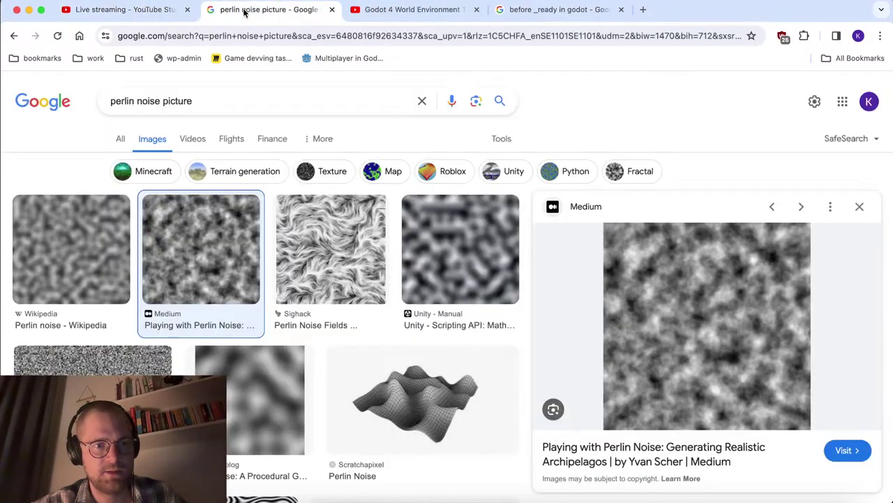
pyautogui.click(125, 8)
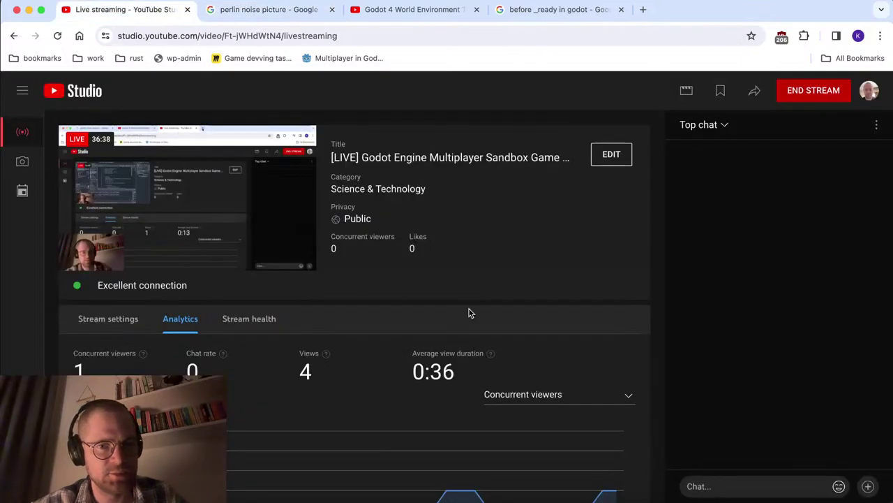
pyautogui.scroll(-1, 626, 339)
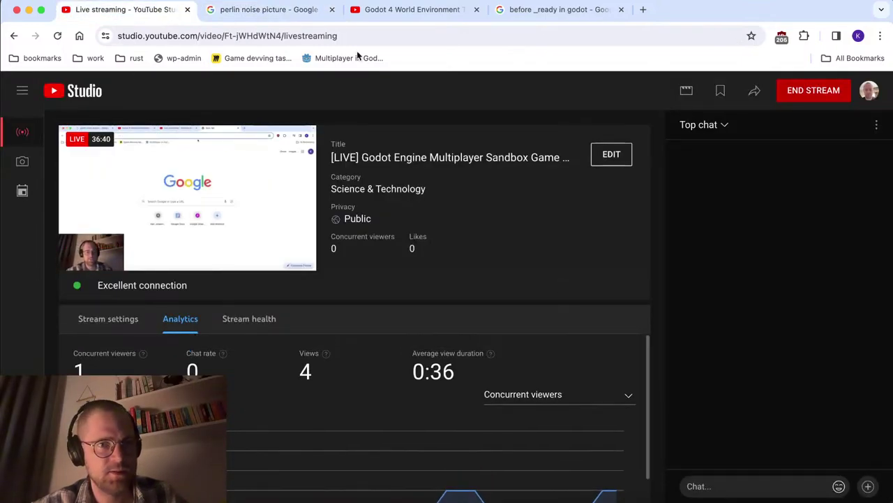
pyautogui.click(269, 9)
# Step: Go to twitch.tv and open Streamhanteraren from the avatar menu's Kreatörskontrollpanelen
pyautogui.click(288, 31)
pyautogui.write('twit')
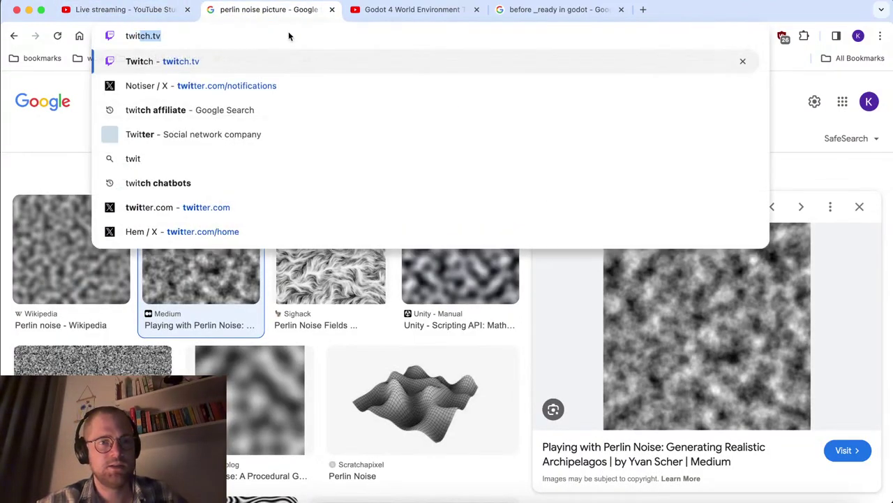
pyautogui.press('Return')
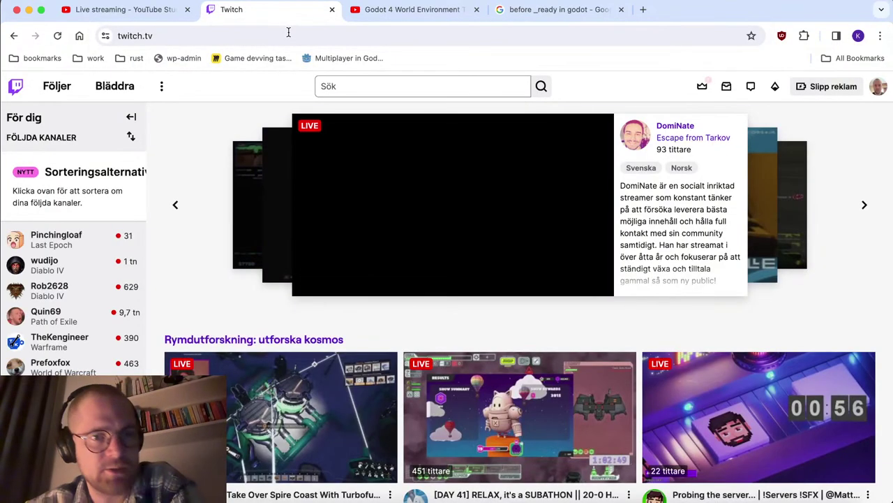
pyautogui.click(880, 88)
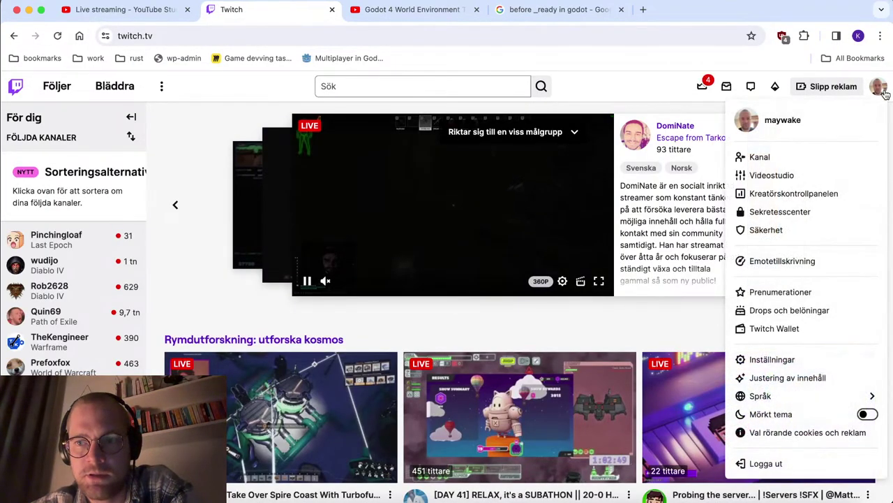
pyautogui.click(792, 192)
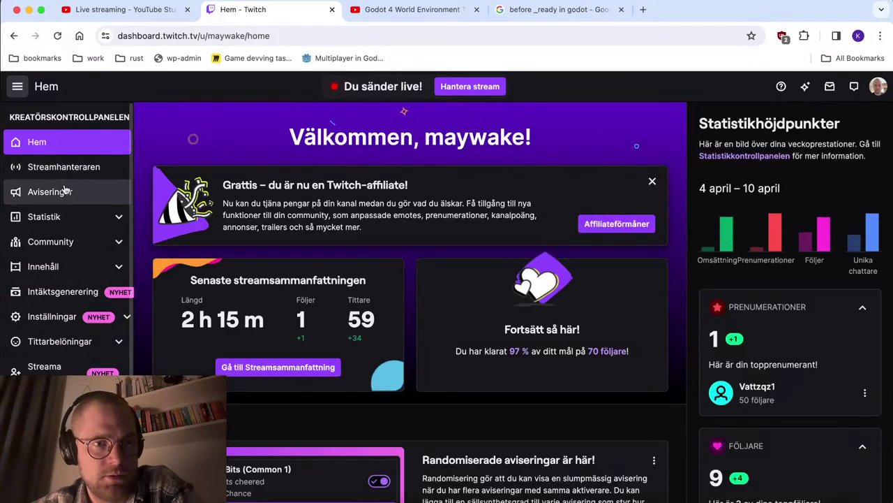
pyautogui.click(64, 190)
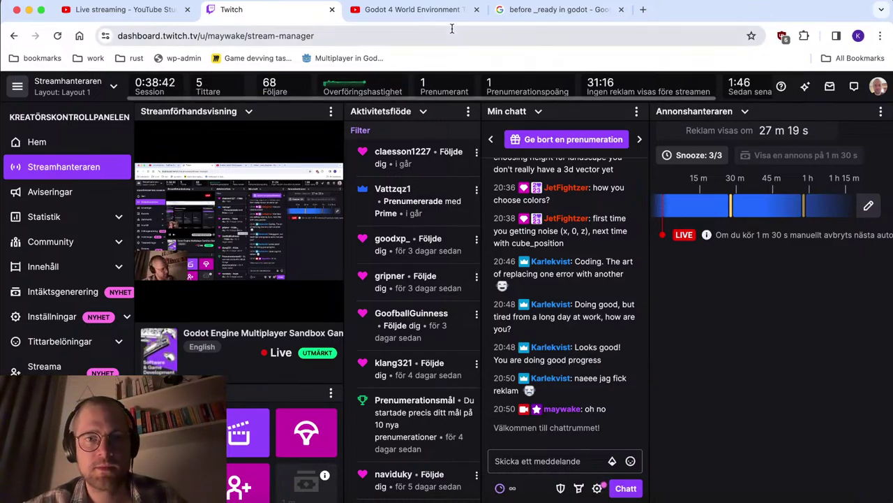
pyautogui.press('super+Tab')
pyautogui.press('super+Tab')
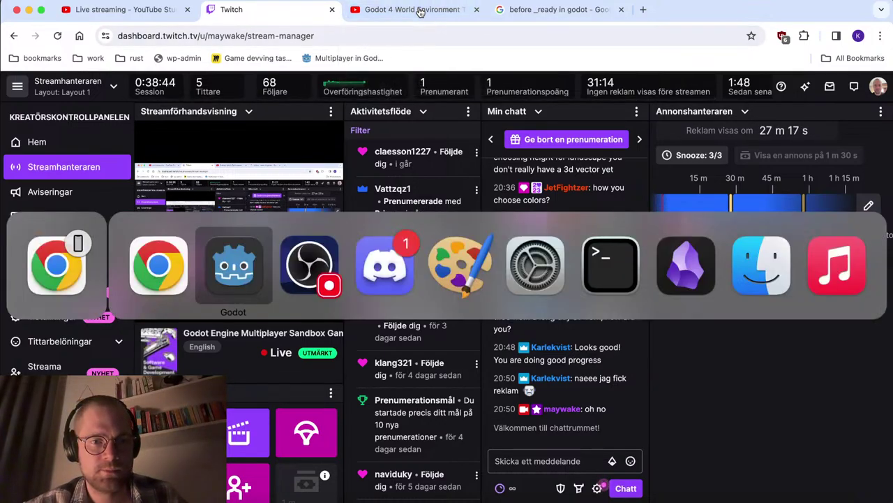
# Step: Launch the project with spawn offset 4 and host a session on the coloured block terrain
pyautogui.hscroll(-2, 448, 234)
pyautogui.scroll(-1, 448, 233)
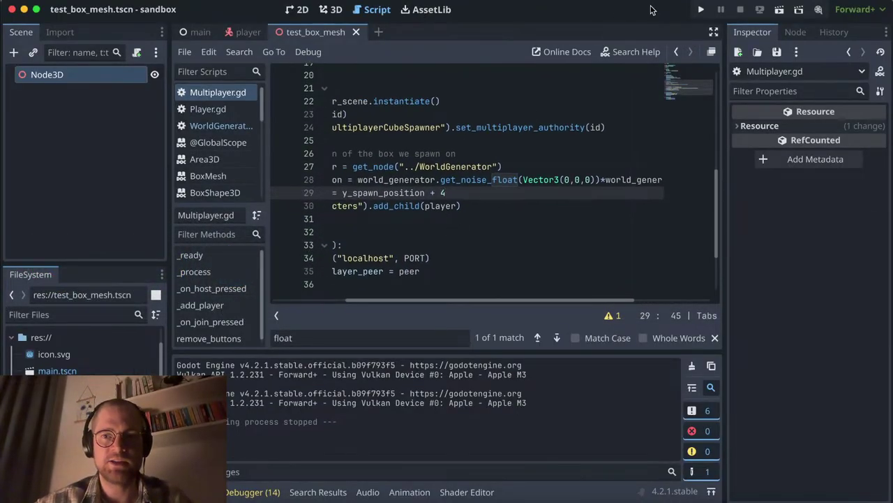
pyautogui.click(701, 9)
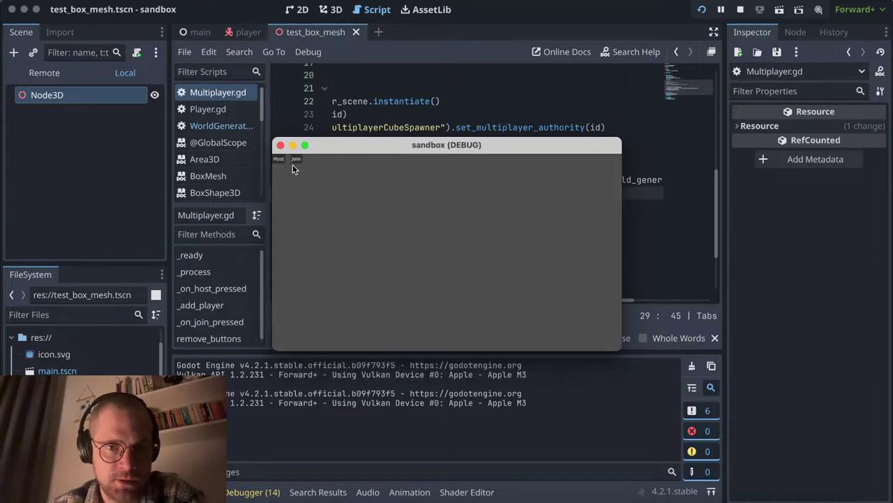
pyautogui.click(279, 158)
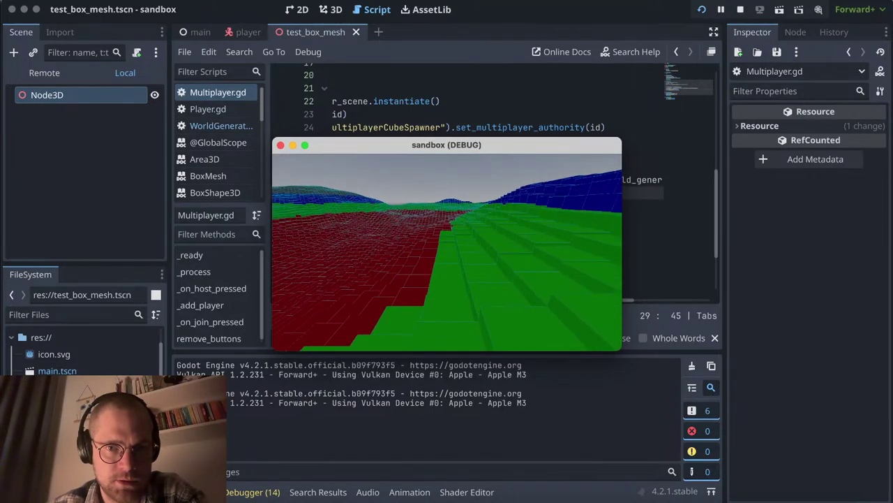
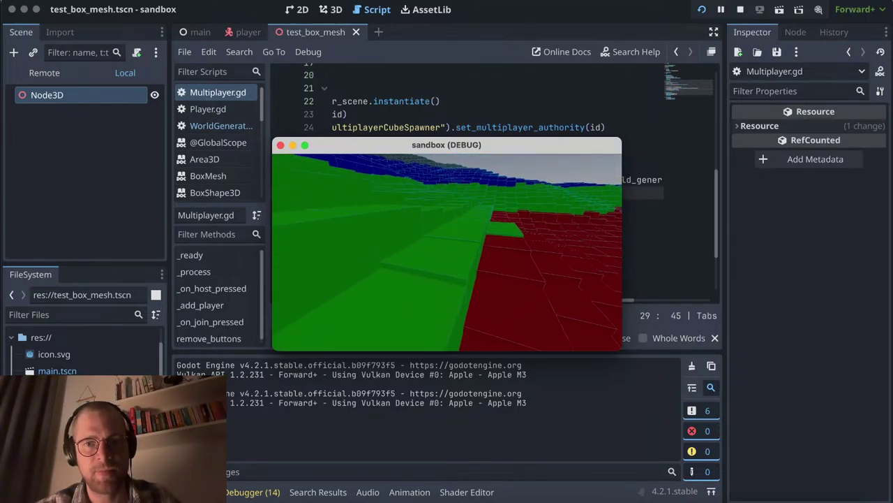
# Step: Stop the running sandbox game
pyautogui.press('Escape')
pyautogui.click(448, 257)
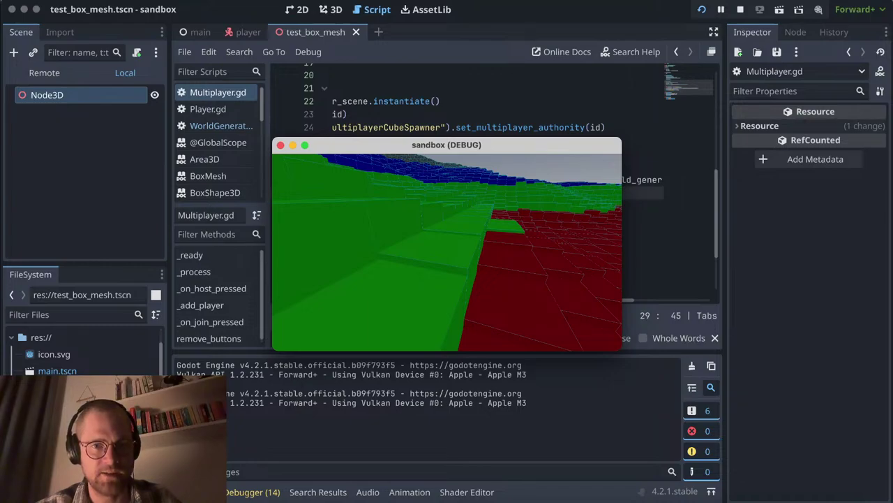
pyautogui.press('Escape')
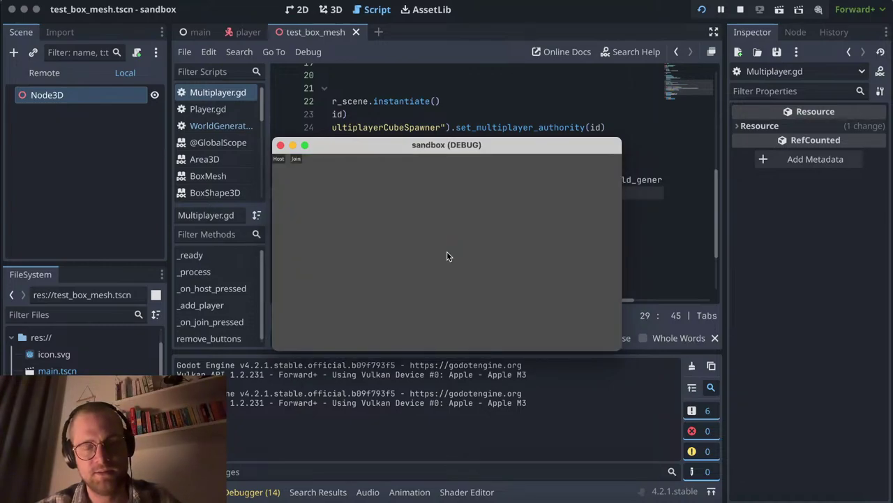
pyautogui.press('super+q')
# Step: Review the noise-based spawn height from WorldGenerator on line 27 of _add_player
pyautogui.hscroll(5, 448, 227)
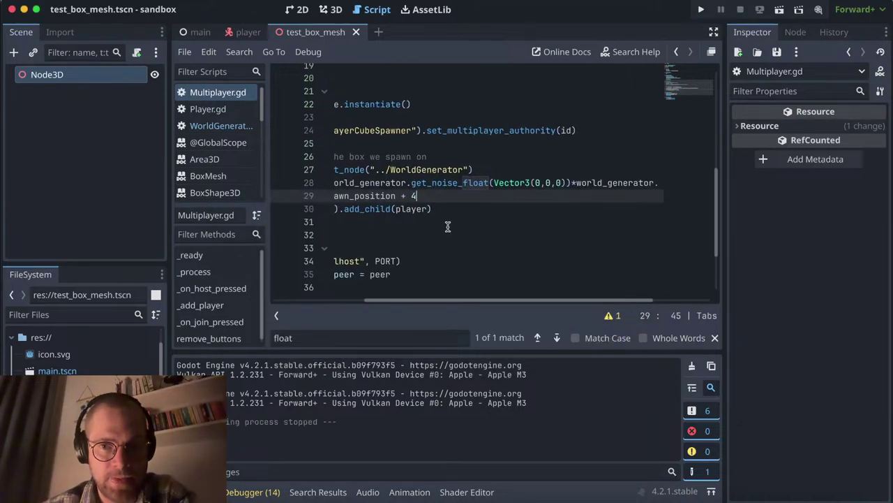
pyautogui.hscroll(-5, 448, 226)
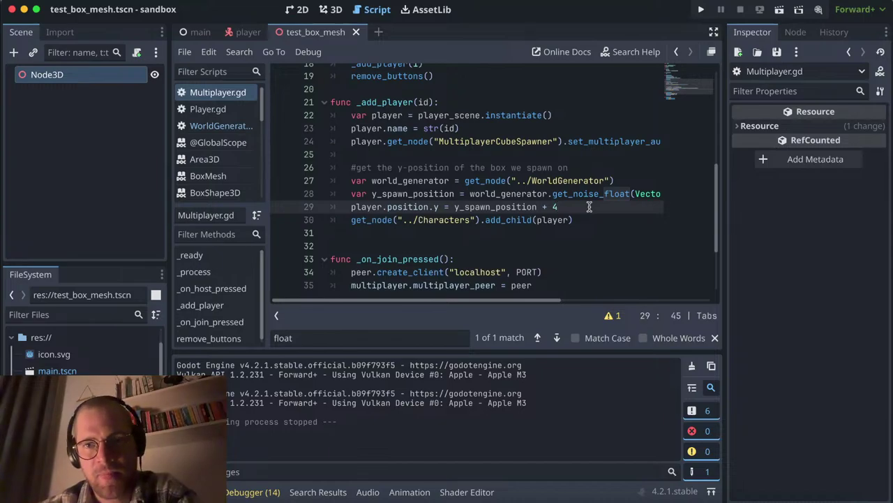
pyautogui.click(553, 185)
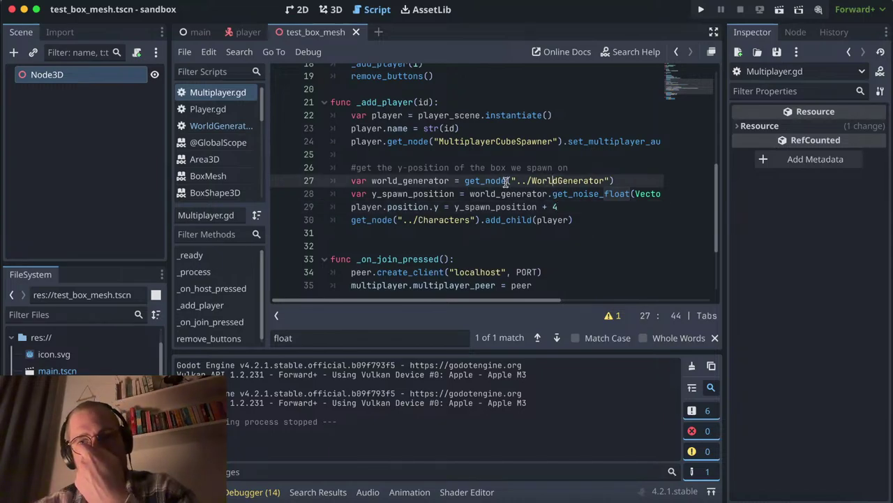
# Step: Save and relaunch the project, tiling the two game windows into left and right halves
pyautogui.click(702, 10)
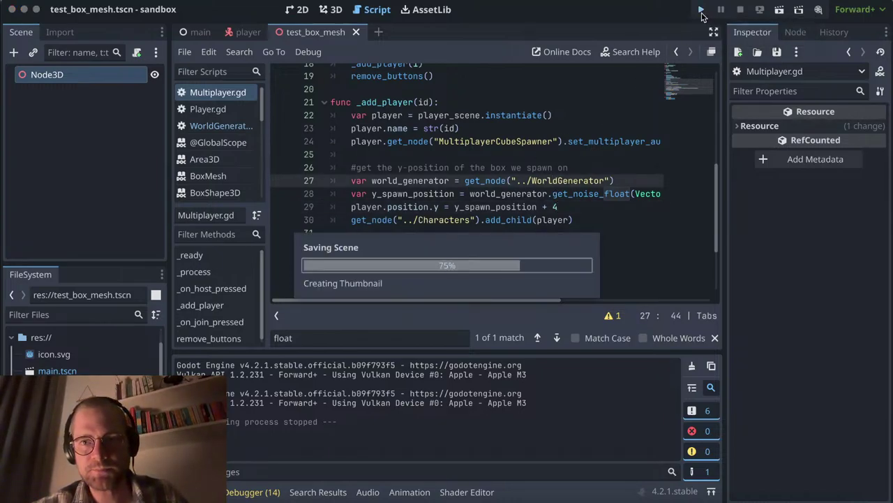
pyautogui.moveTo(429, 146); pyautogui.dragTo(197, 80)
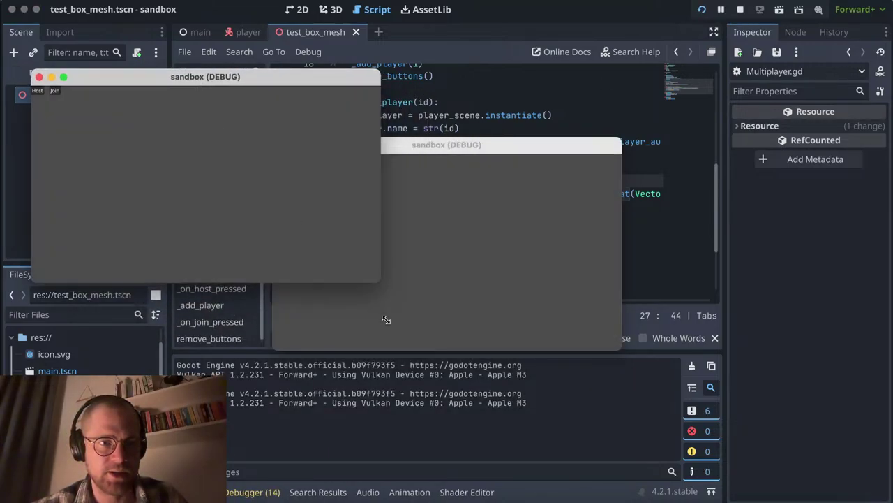
pyautogui.moveTo(385, 319)
pyautogui.mouseDown()
pyautogui.moveTo(473, 454)
pyautogui.moveTo(497, 469)
pyautogui.mouseUp()
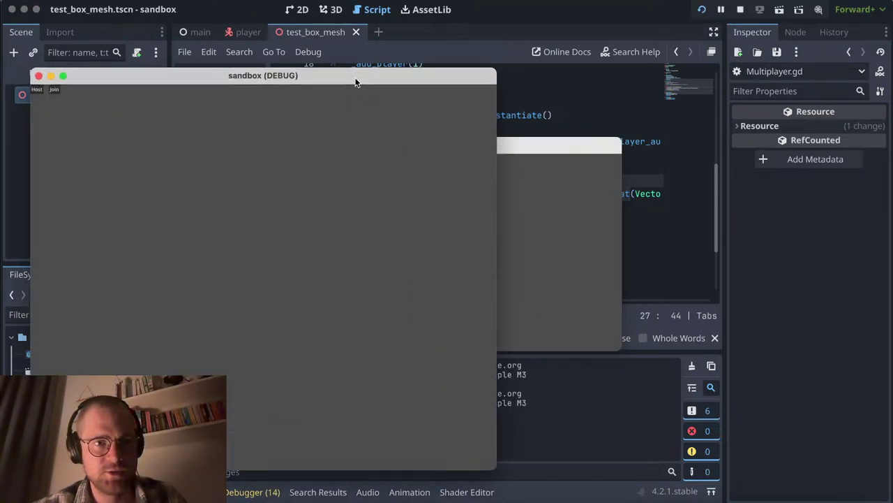
pyautogui.moveTo(359, 88); pyautogui.dragTo(353, 59)
pyautogui.moveTo(527, 152); pyautogui.dragTo(717, 50)
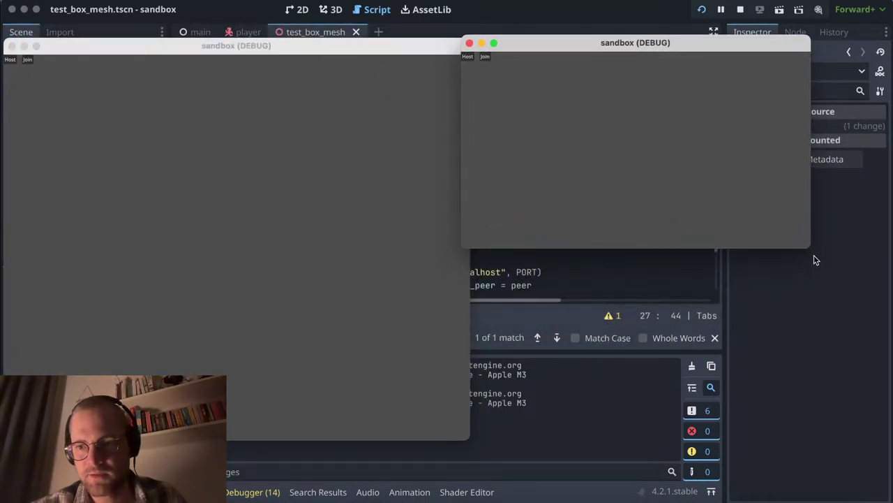
pyautogui.moveTo(809, 248); pyautogui.dragTo(892, 422)
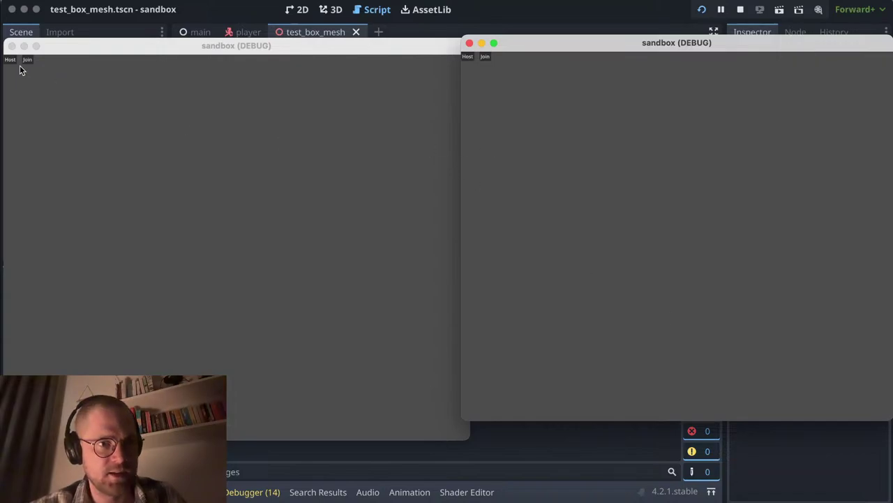
# Step: Host the session in the left window and join it from the right window
pyautogui.click(12, 65)
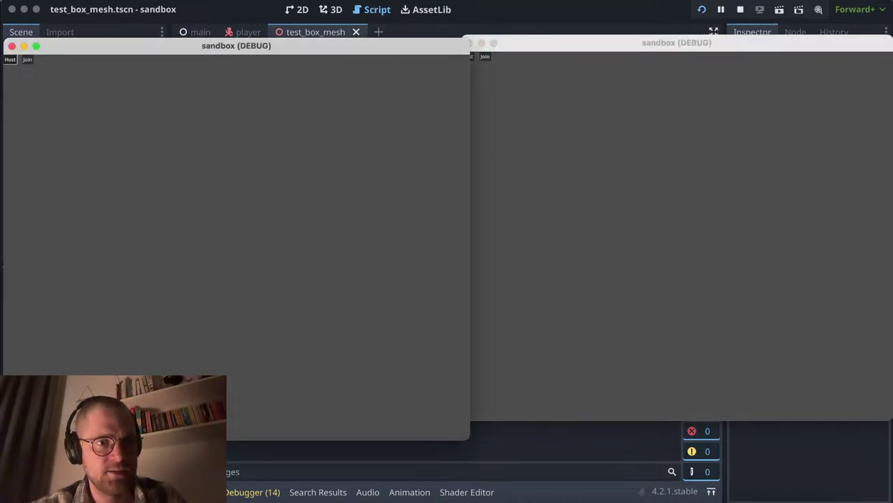
pyautogui.click(10, 59)
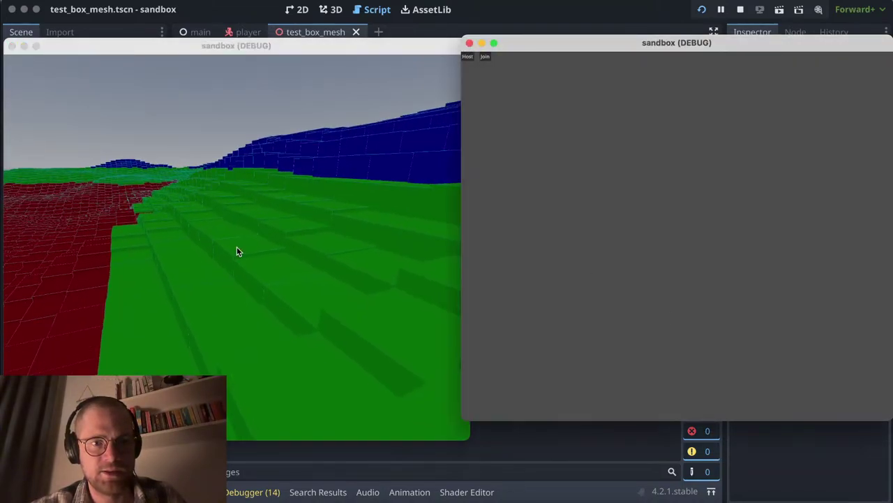
pyautogui.click(237, 252)
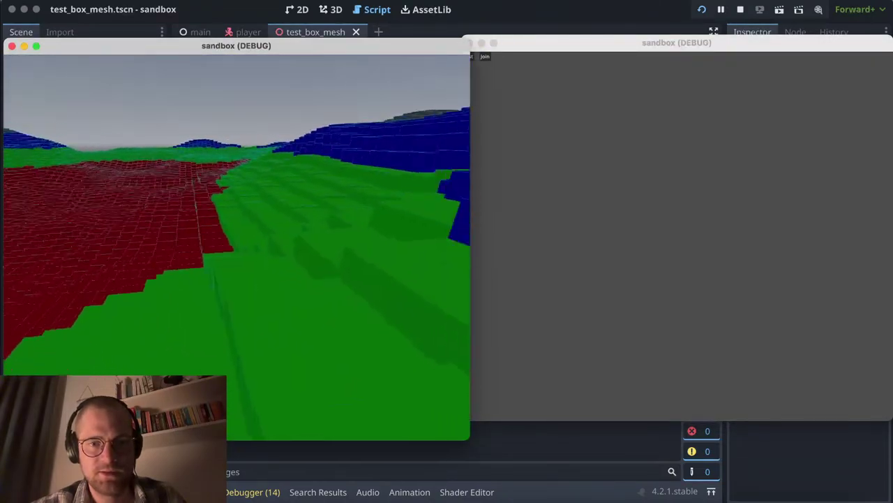
pyautogui.press('super+Tab')
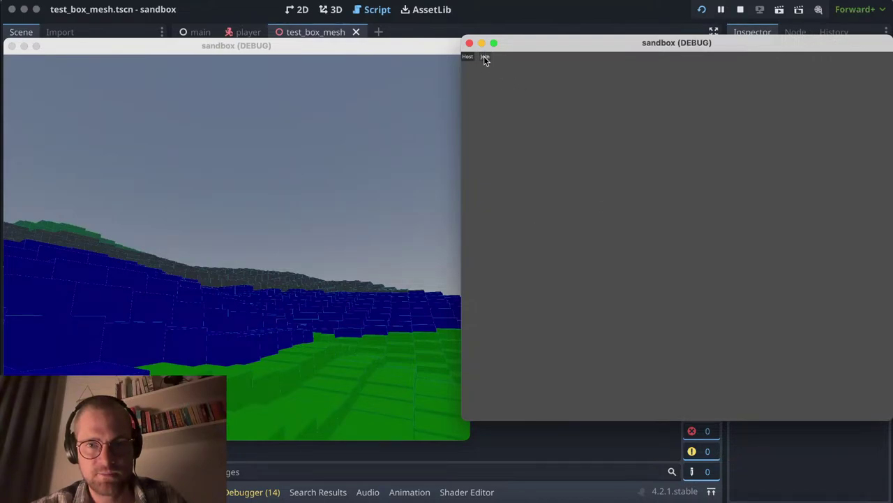
pyautogui.click(485, 58)
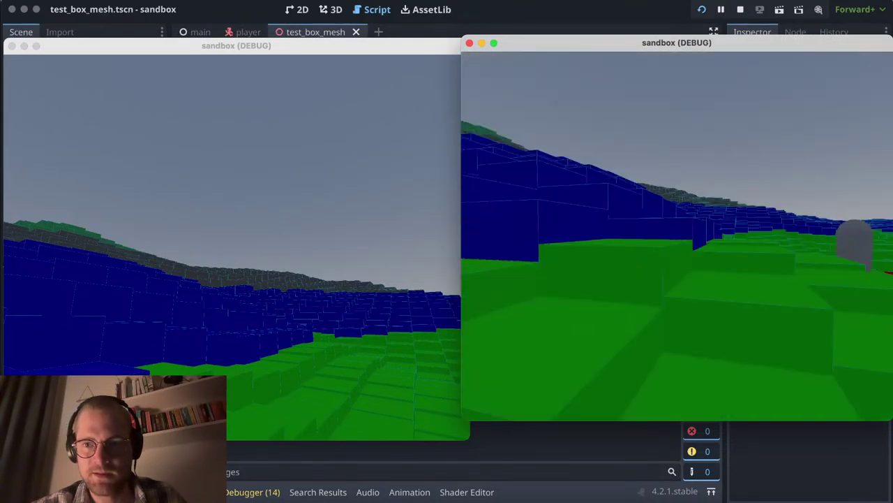
pyautogui.press('super+Tab')
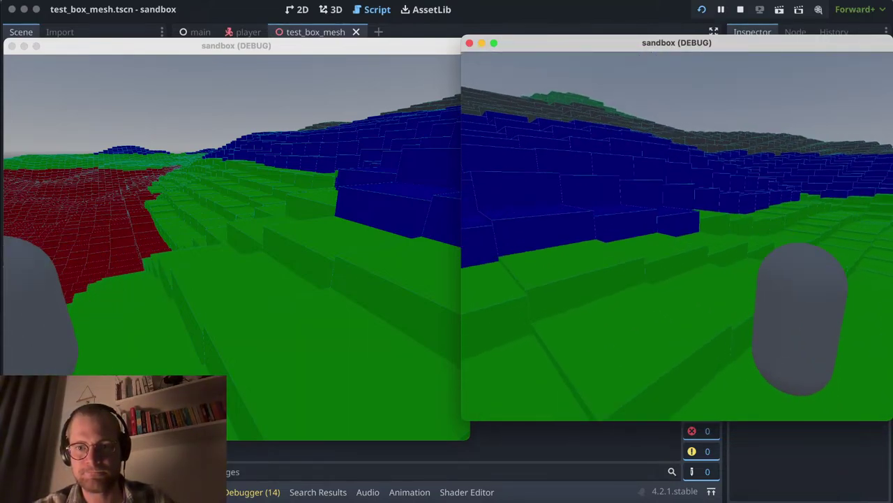
# Step: Search Google for 'godot 4 moving character over small bumps'
pyautogui.press('super+Tab')
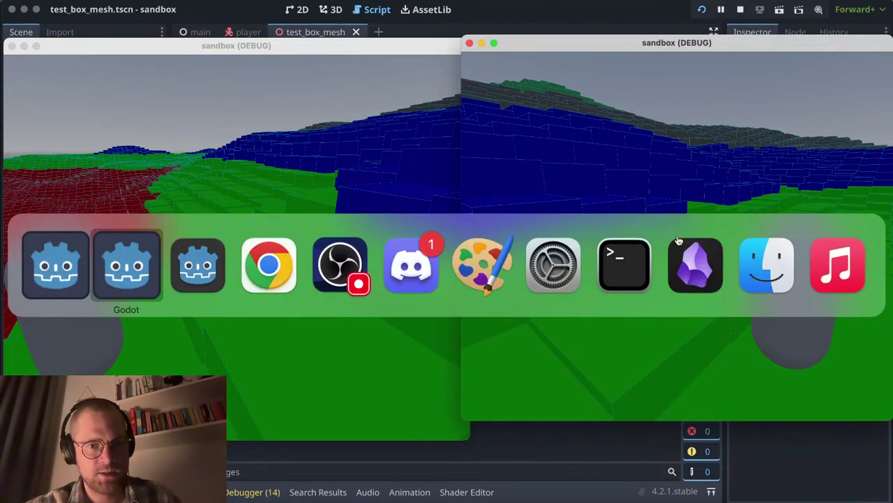
pyautogui.press('super+Tab')
pyautogui.press('super+Tab')
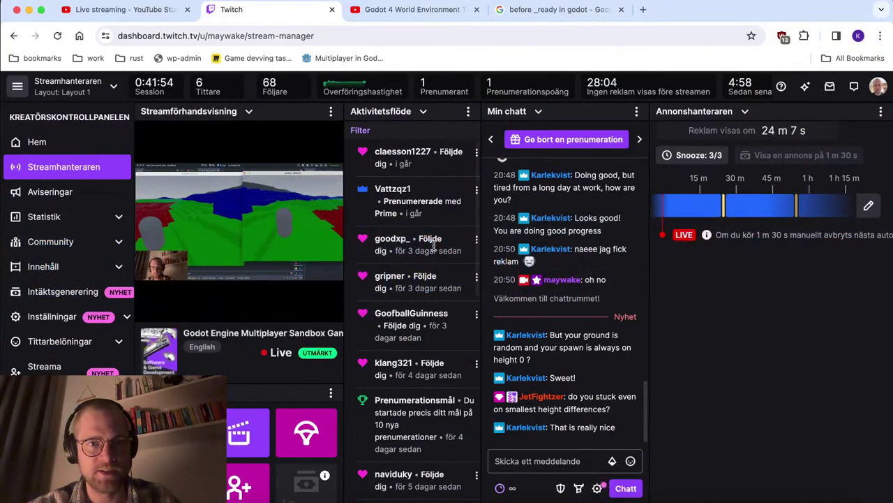
pyautogui.click(566, 22)
pyautogui.click(556, 43)
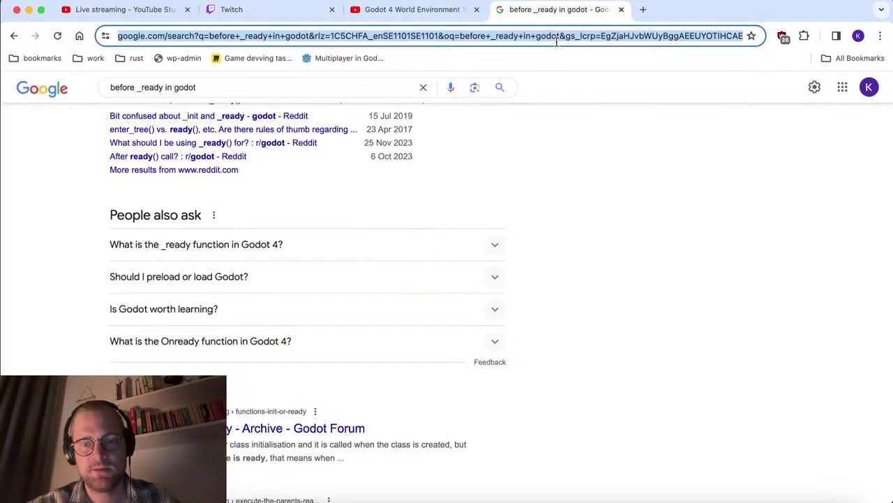
pyautogui.write('godot 4 ')
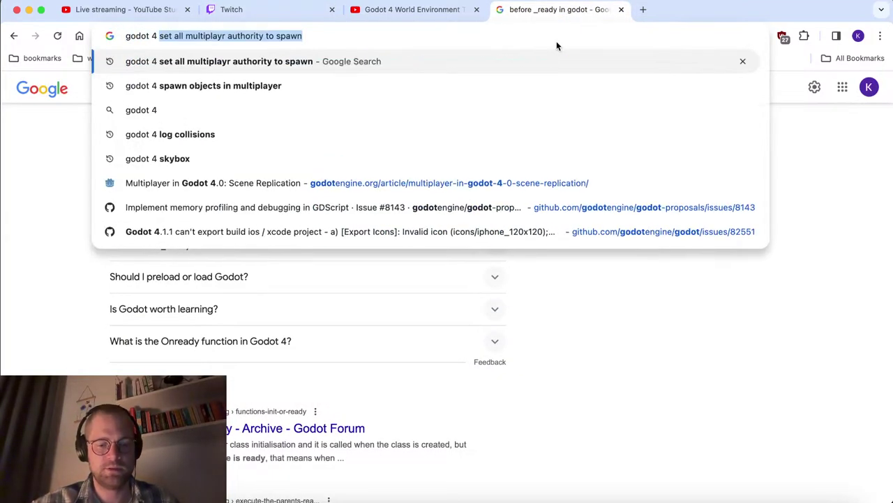
pyautogui.write('moving charac')
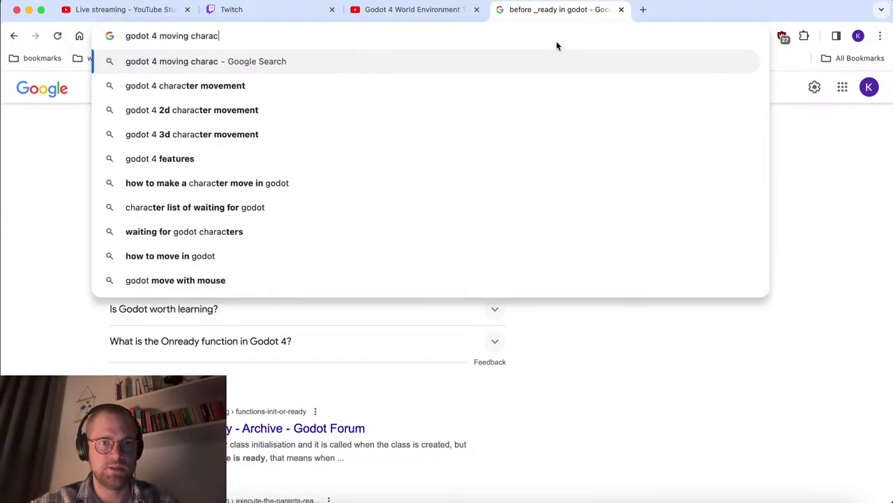
pyautogui.write('ter over small bum')
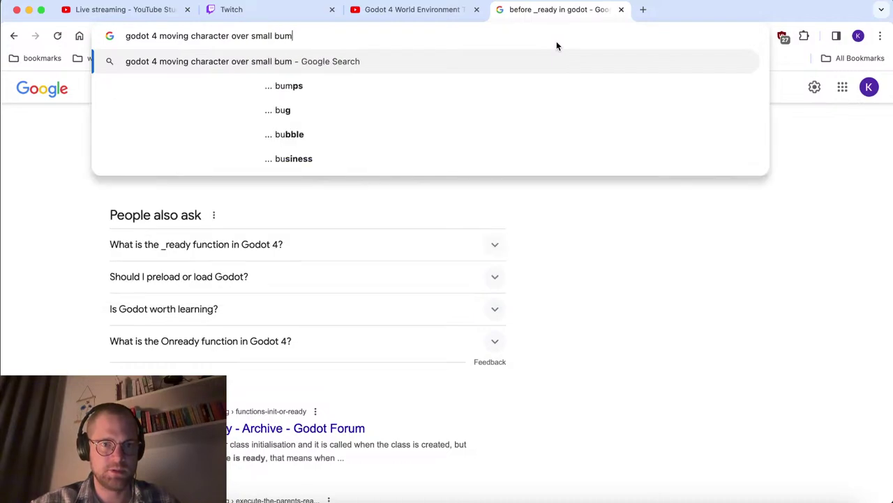
pyautogui.write('ps')
pyautogui.press('Return')
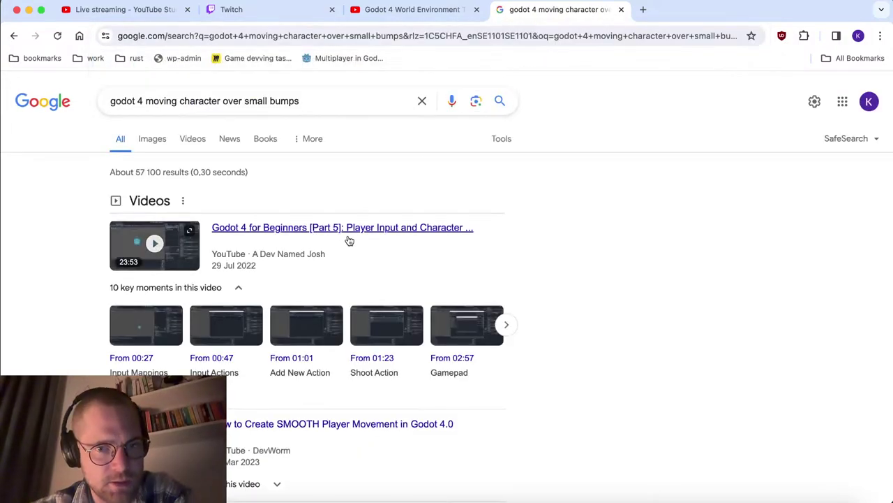
# Step: Browse the results and open the Godot Forum thread 'Step up small obstacle'
pyautogui.scroll(-5, 358, 236)
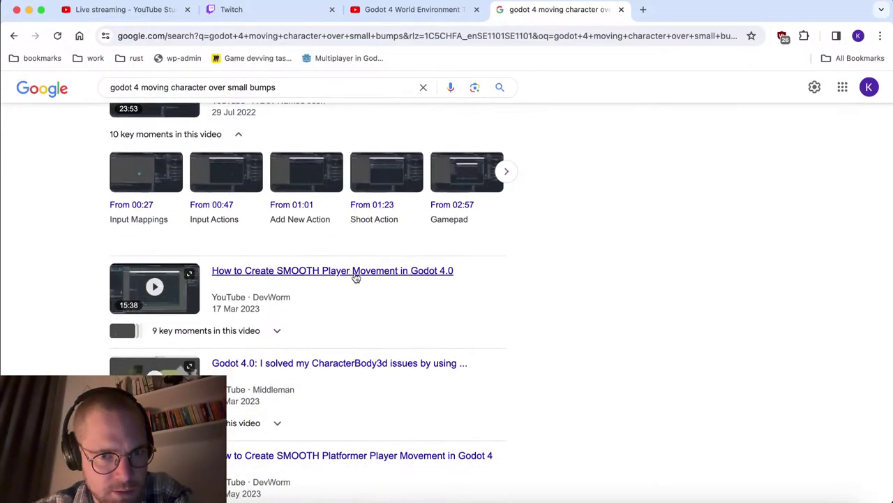
pyautogui.scroll(-5, 356, 277)
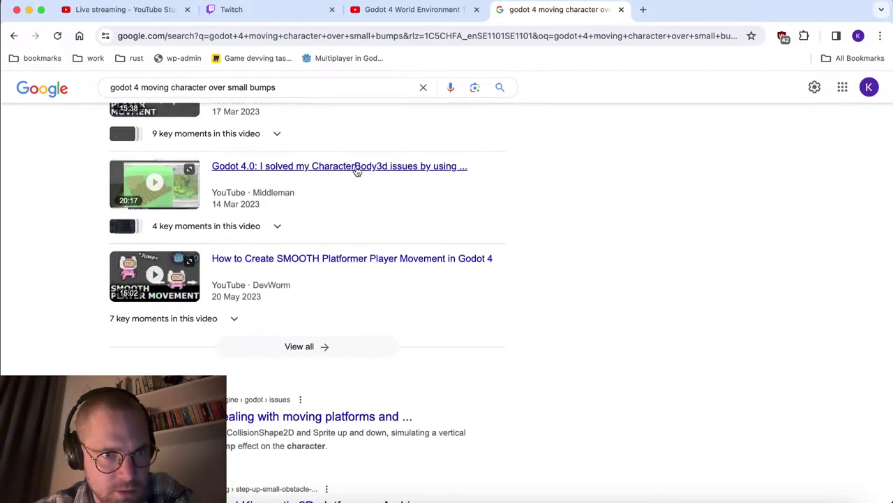
pyautogui.scroll(-3, 392, 220)
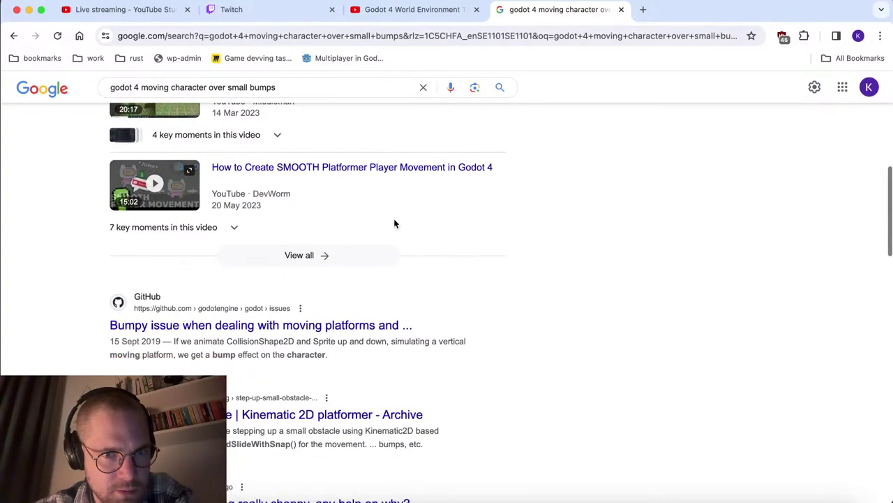
pyautogui.scroll(-1, 394, 223)
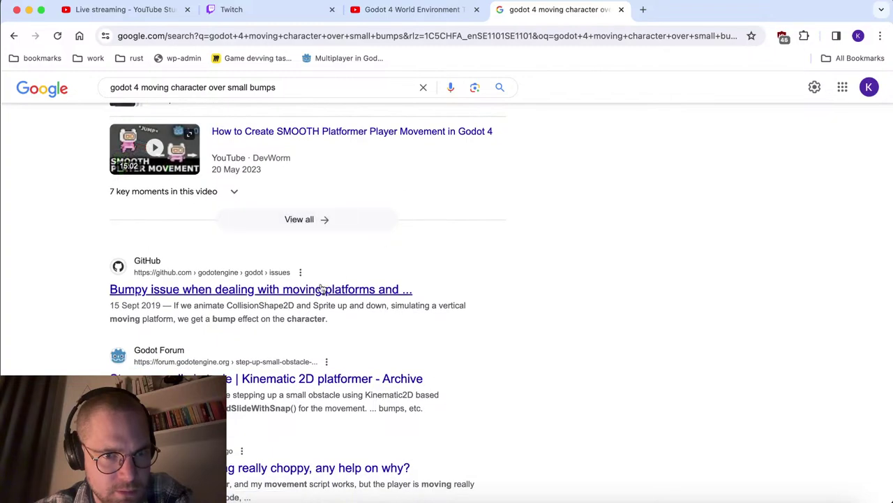
pyautogui.scroll(-2, 323, 290)
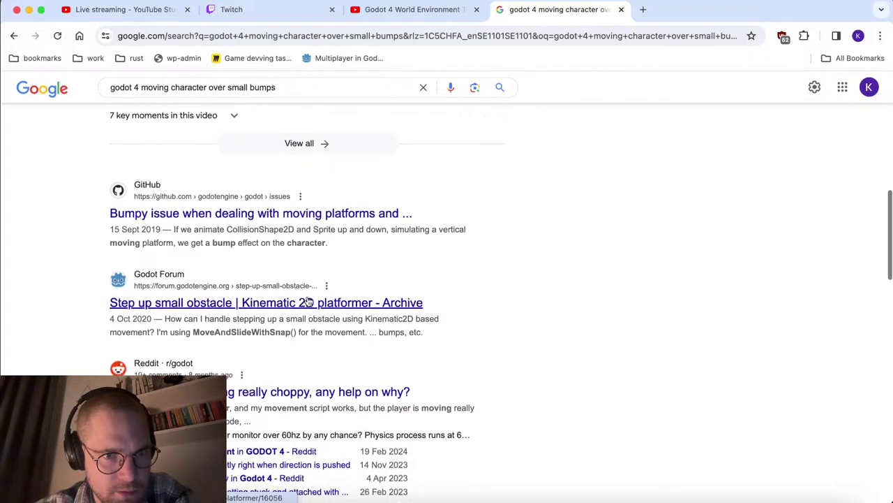
pyautogui.scroll(-1, 296, 292)
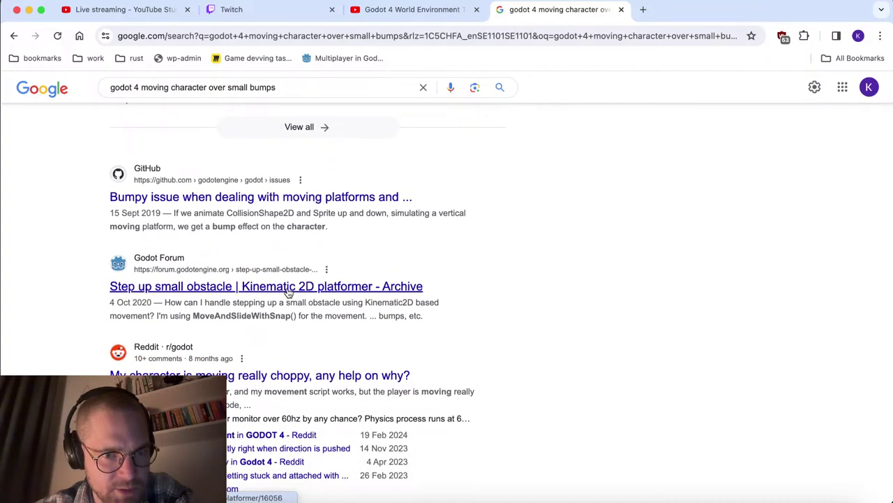
pyautogui.click(288, 291)
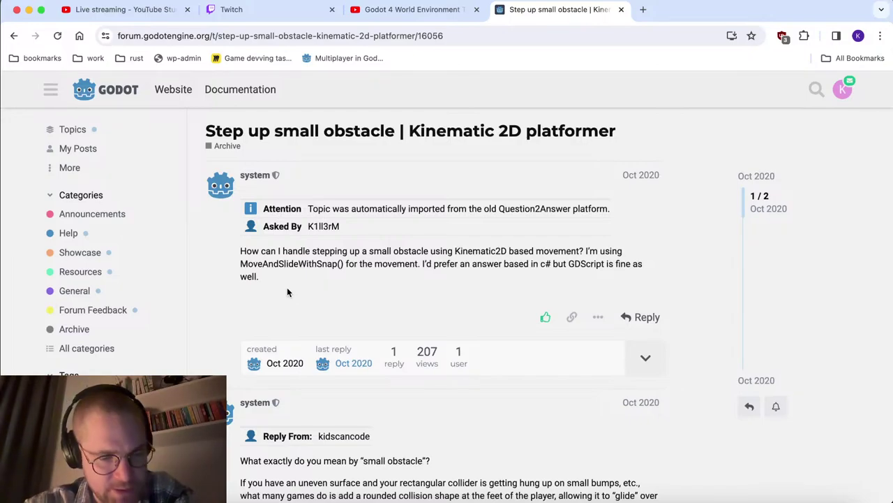
# Step: Bring the running sandbox debug window to the front
pyautogui.press('super+Tab')
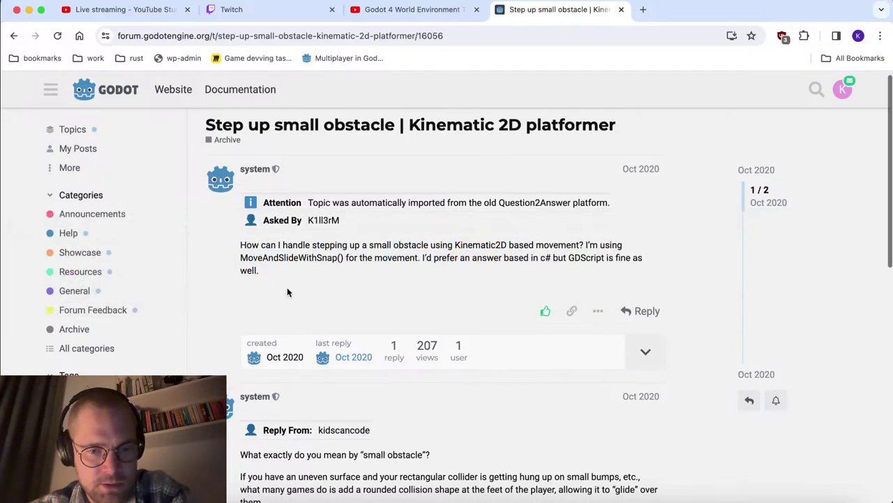
pyautogui.scroll(-5, 287, 292)
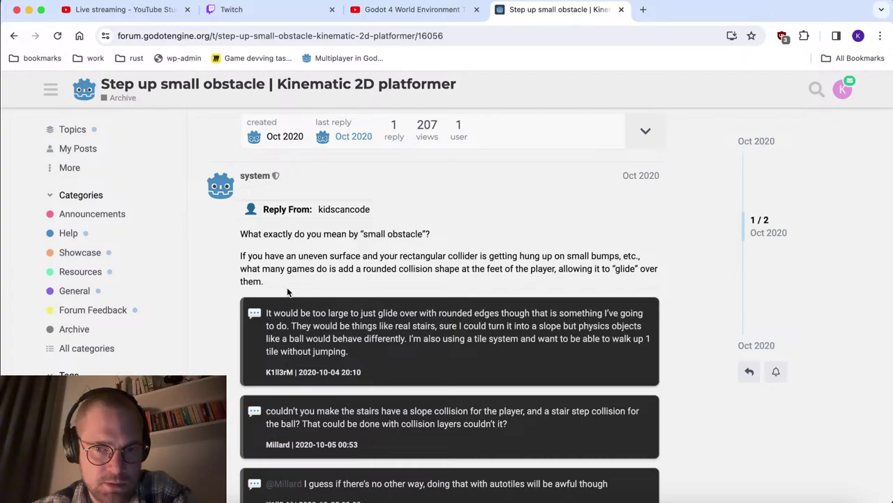
pyautogui.press('super+Tab')
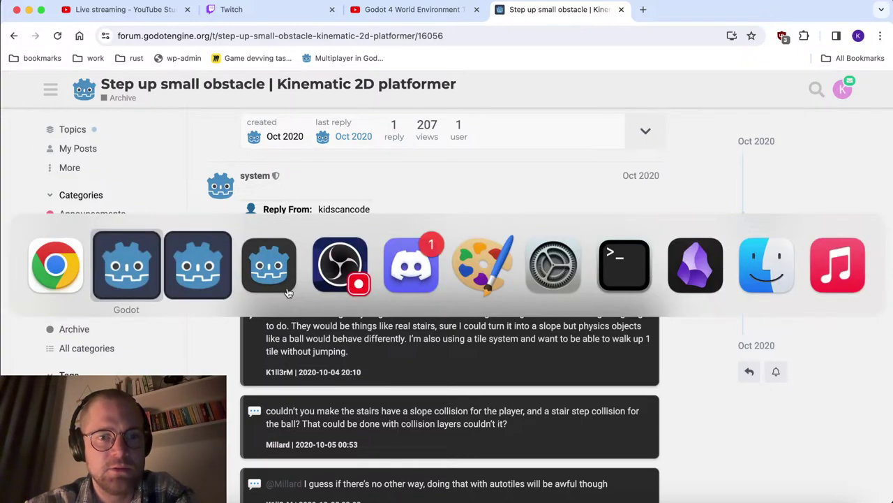
pyautogui.press('super+Tab')
pyautogui.press('super+Tab')
pyautogui.press('super+Tab')
pyautogui.press('super+Tab')
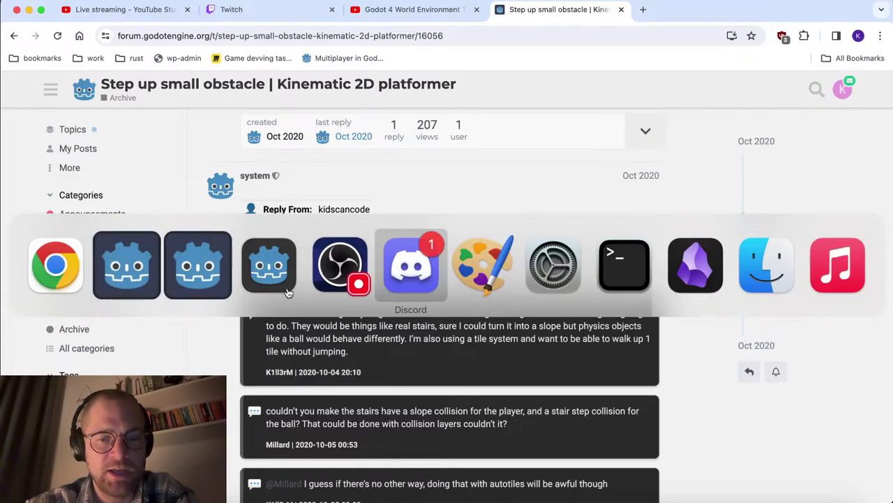
pyautogui.press('super+shift+Tab')
pyautogui.press('super+shift+Tab')
pyautogui.press('super+shift+Tab')
pyautogui.press('super+shift+Tab')
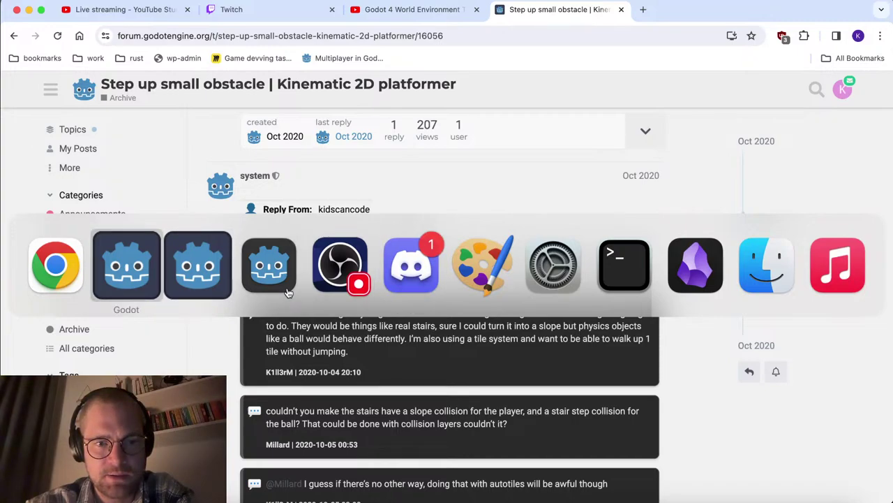
pyautogui.press('super+Tab')
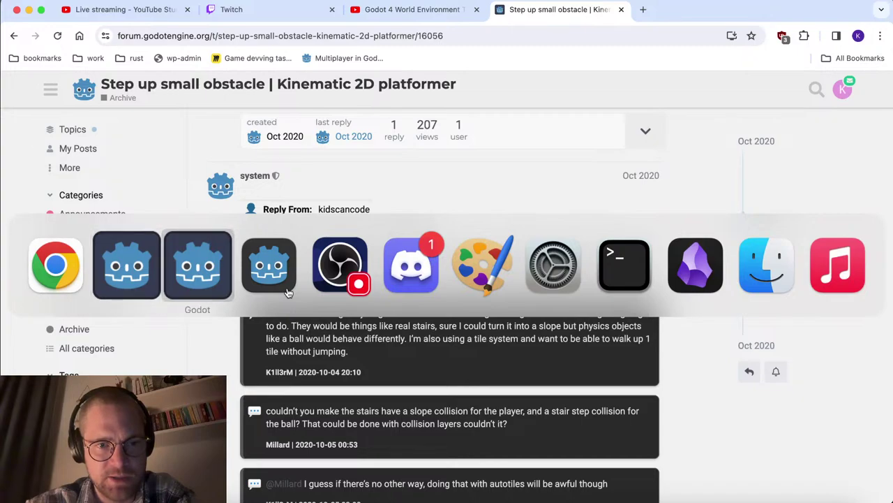
pyautogui.click(236, 253)
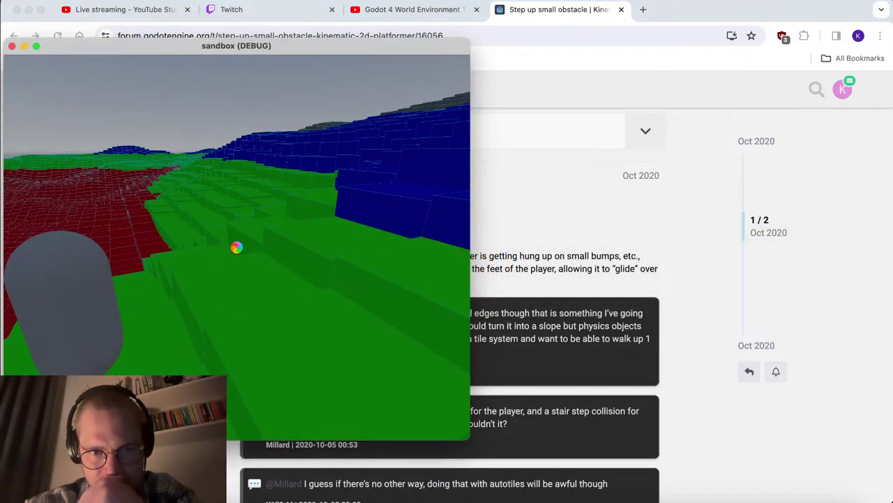
# Step: Close the sandbox game window and return to the Godot editor
pyautogui.press('Escape')
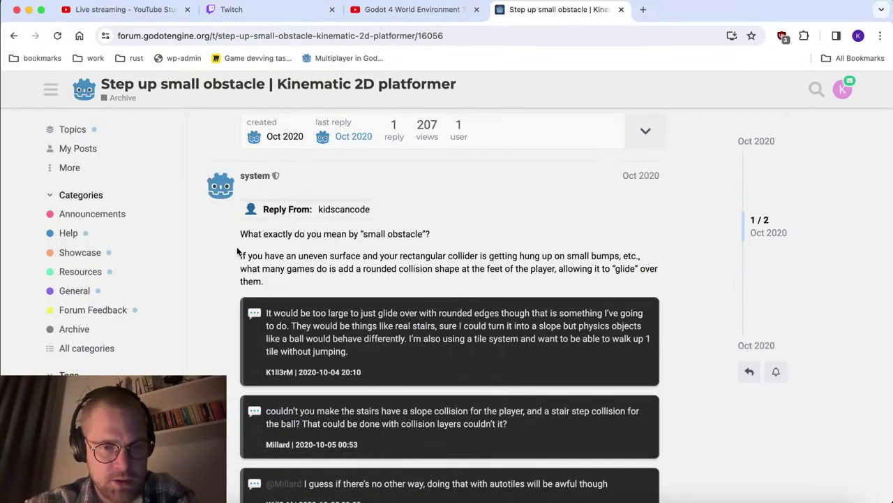
pyautogui.press('super+Tab')
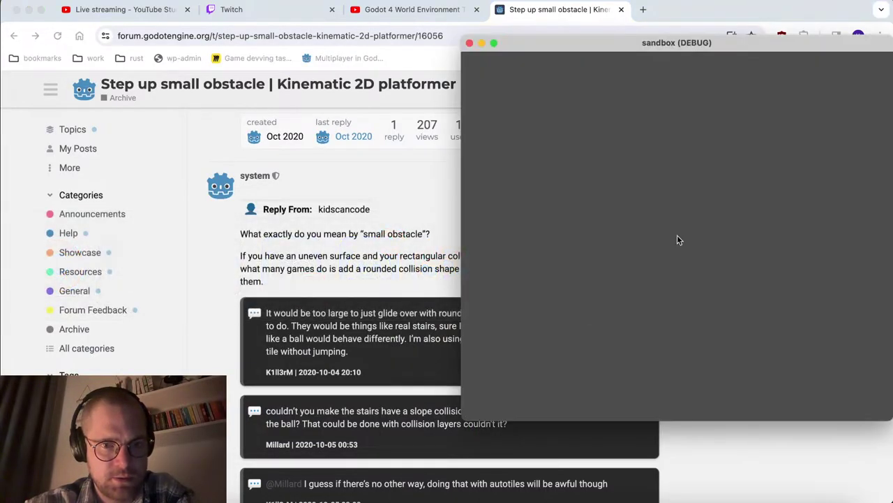
pyautogui.press('Escape')
pyautogui.press('super+Tab')
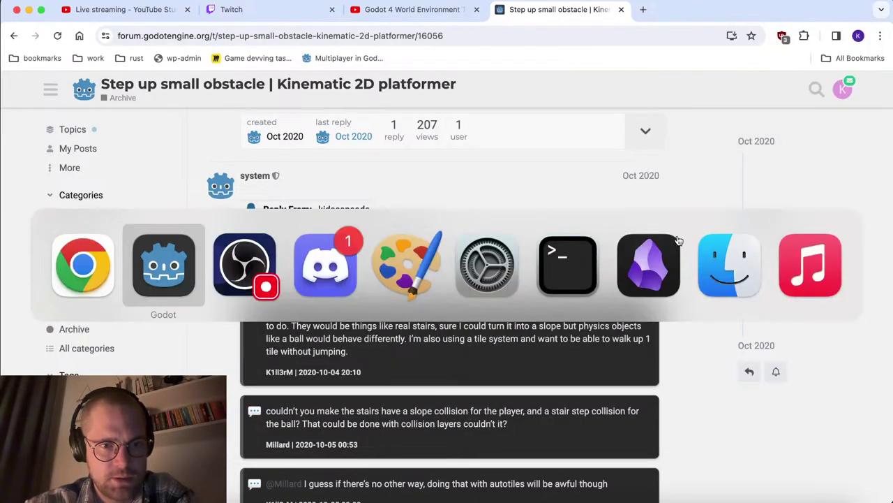
pyautogui.press('super+Tab')
pyautogui.press('super+shift+Tab')
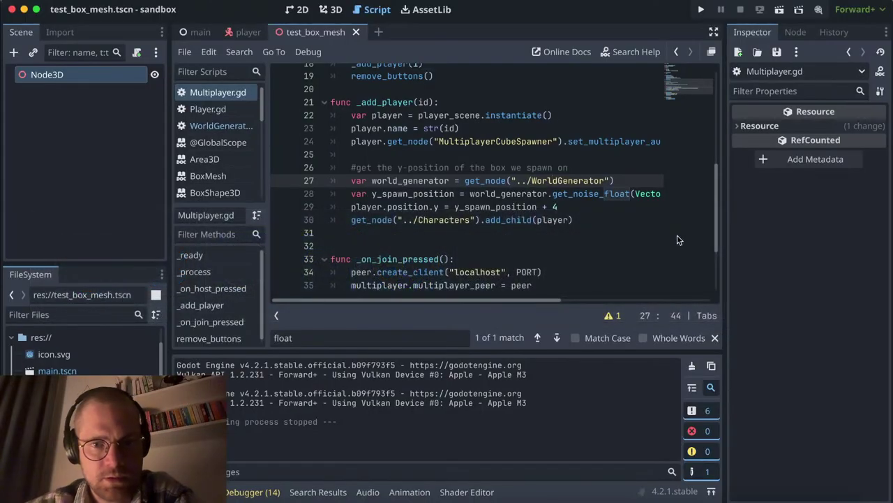
# Step: Open the player scene and review Player.gd's movement code ending in move_and_slide() on line 69
pyautogui.click(246, 34)
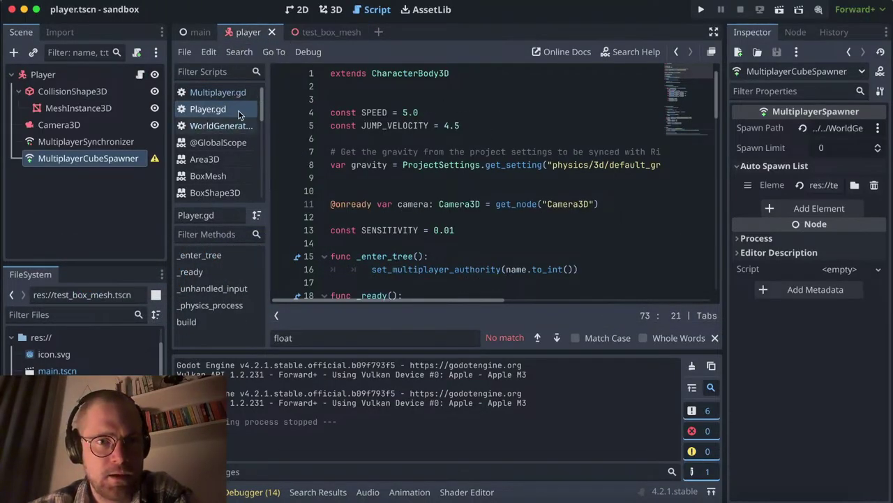
pyautogui.scroll(-5, 387, 186)
pyautogui.scroll(-15, 387, 186)
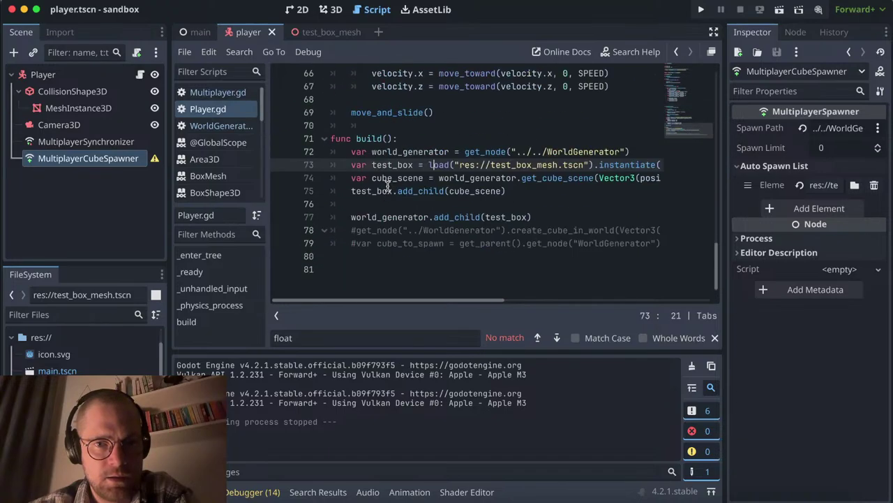
pyautogui.scroll(1, 387, 186)
pyautogui.scroll(2, 388, 186)
pyautogui.moveTo(358, 234); pyautogui.dragTo(449, 223)
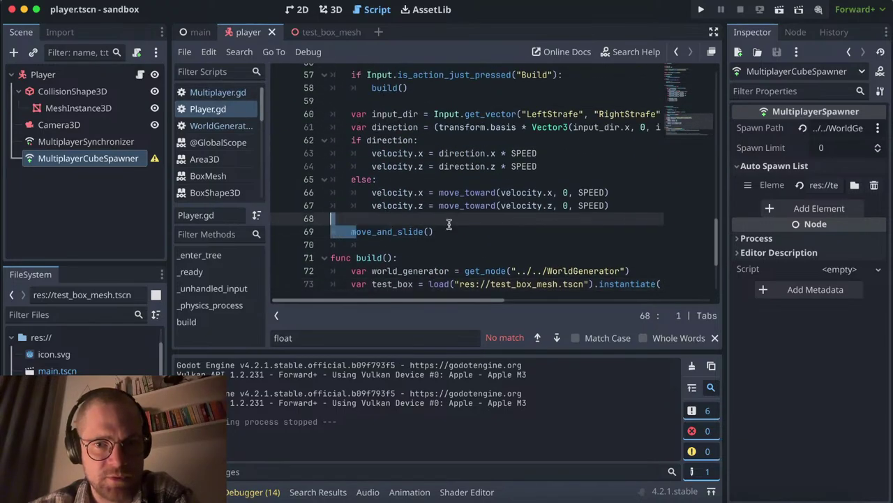
pyautogui.click(467, 238)
pyautogui.scroll(2, 467, 239)
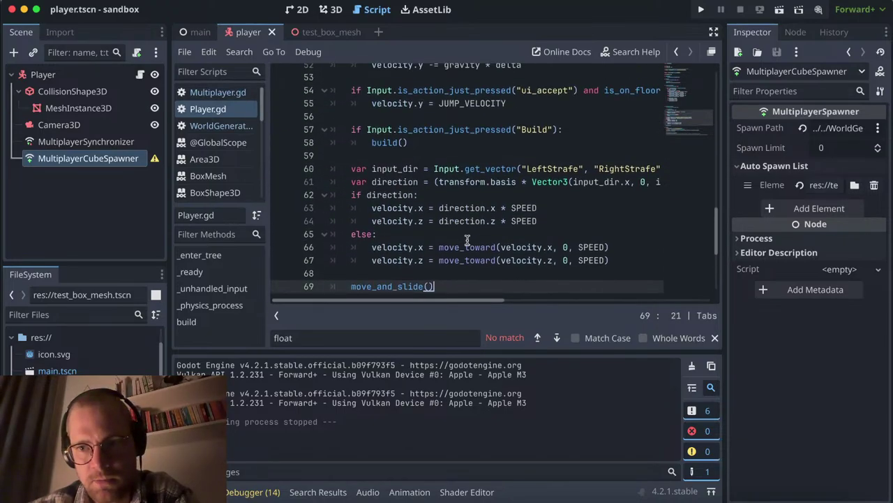
# Step: Select the CollisionShape3D node to view its properties
pyautogui.press('super+Tab')
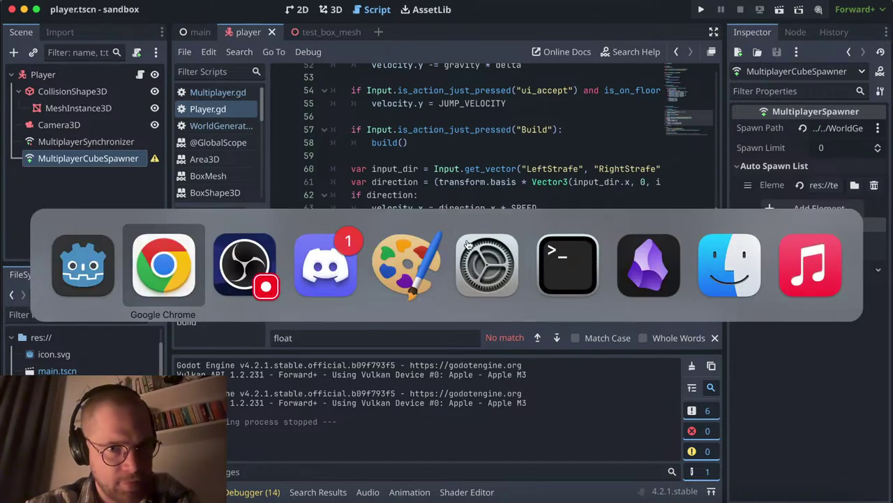
pyautogui.press('Escape')
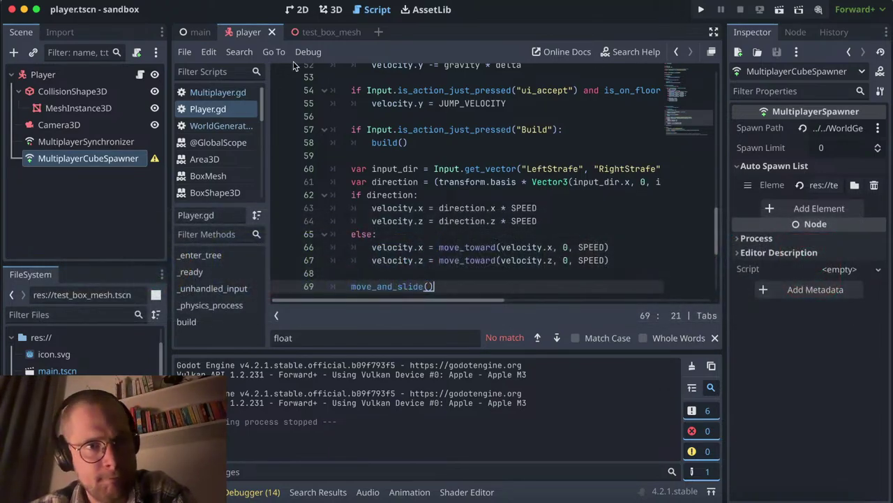
pyautogui.click(57, 90)
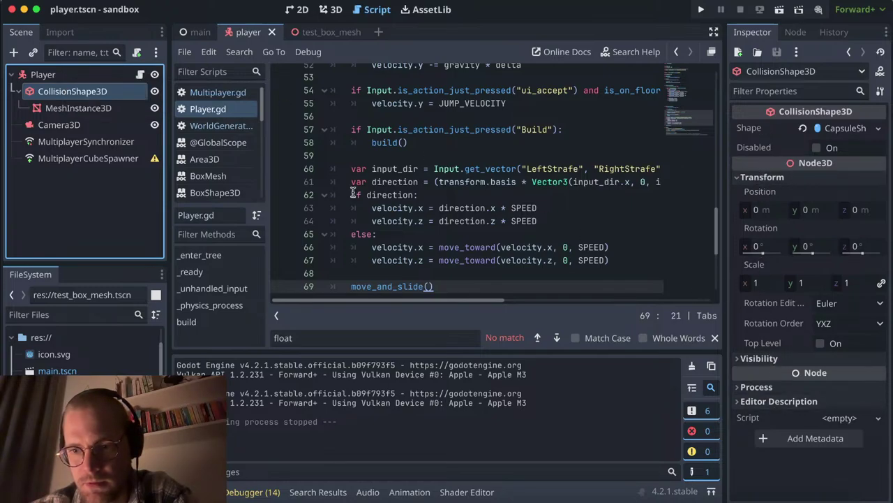
# Step: Select the Player node and bring up its CharacterBody3D Collision settings, safe margin 0.001 m
pyautogui.click(77, 107)
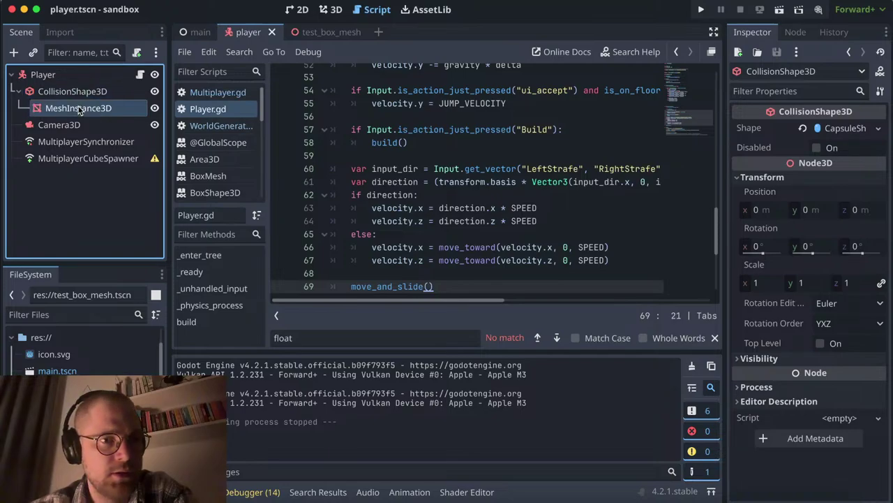
pyautogui.click(55, 77)
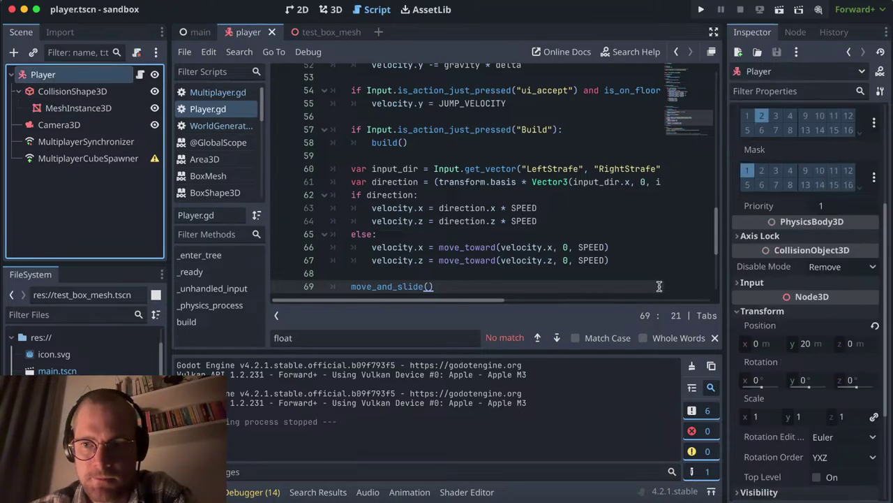
pyautogui.scroll(-5, 770, 339)
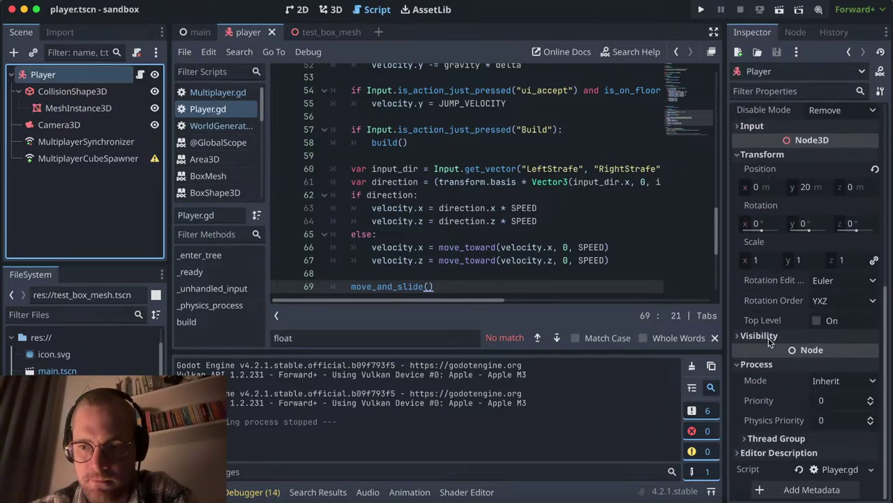
pyautogui.click(770, 337)
pyautogui.click(772, 337)
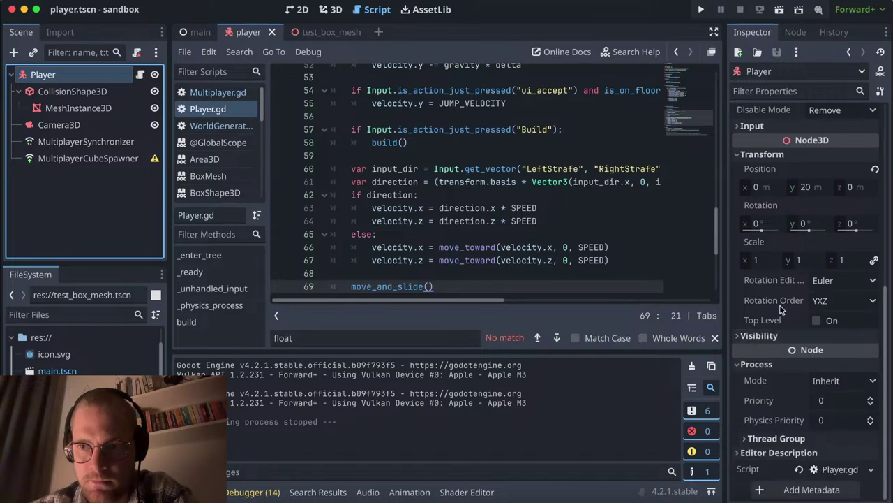
pyautogui.scroll(10, 789, 250)
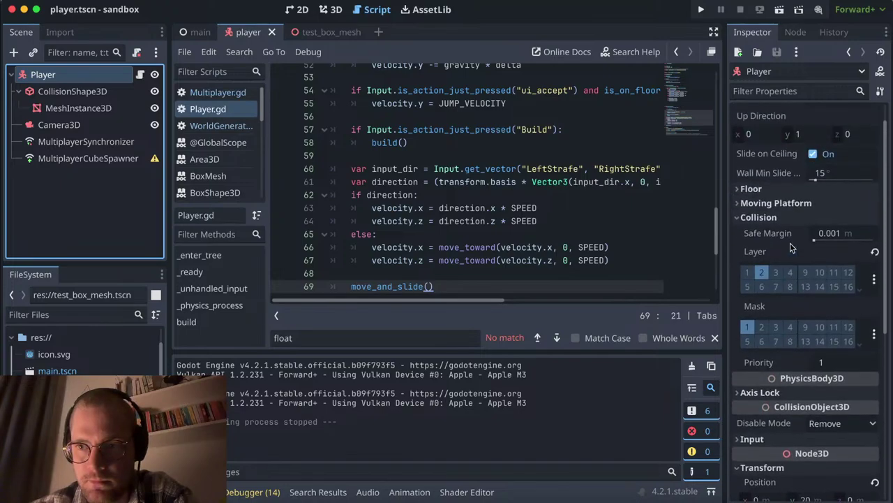
pyautogui.scroll(1, 791, 248)
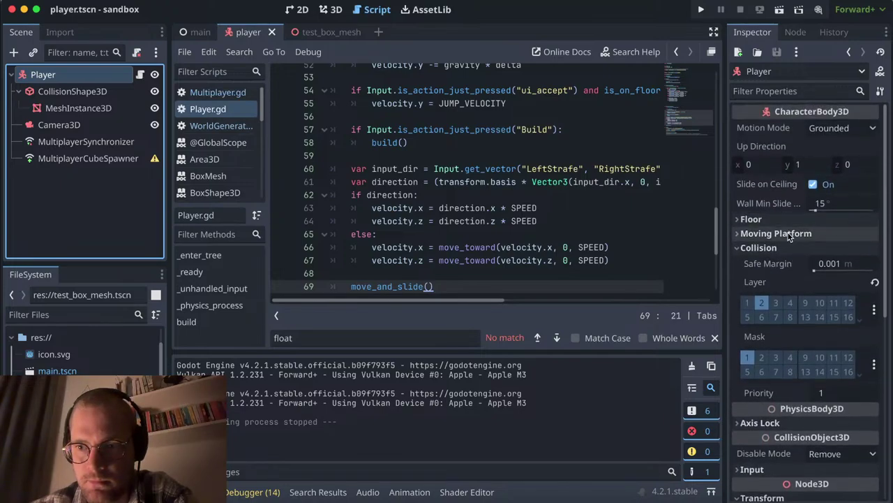
pyautogui.moveTo(776, 203)
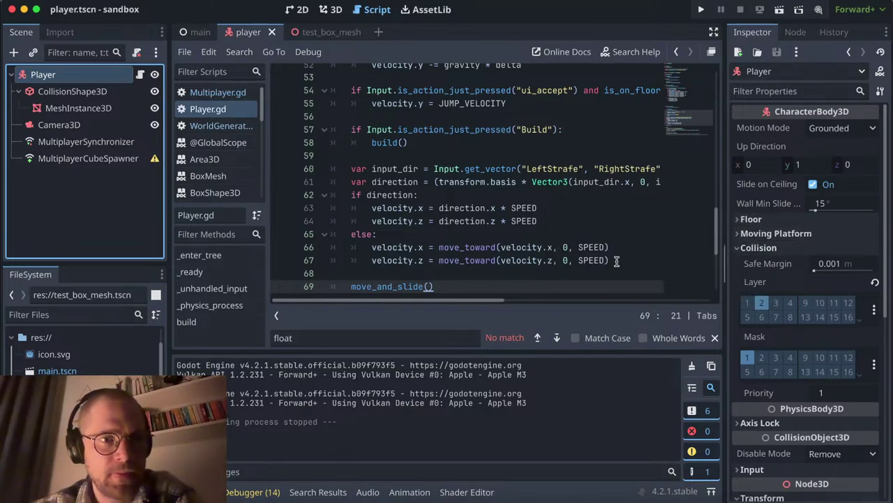
# Step: Expand the CapsuleShape3D to show radius 0.3 m, height 1.8 m and margin 0.04 m
pyautogui.click(98, 94)
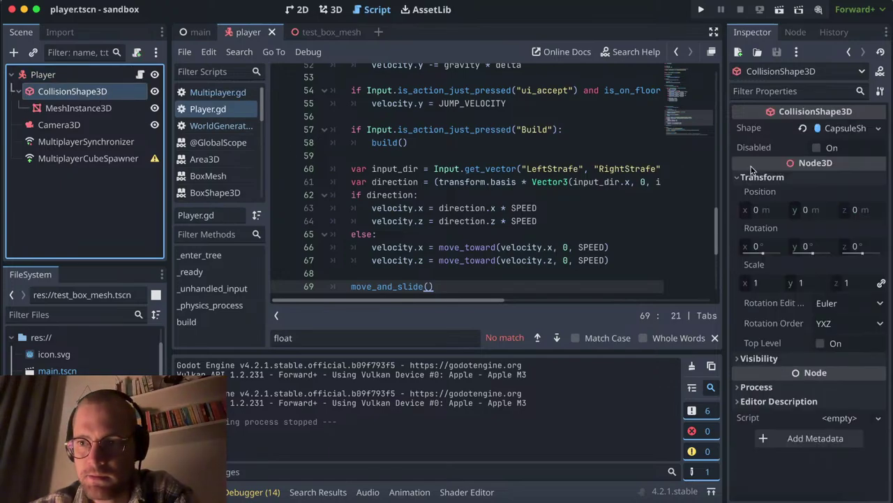
pyautogui.click(878, 128)
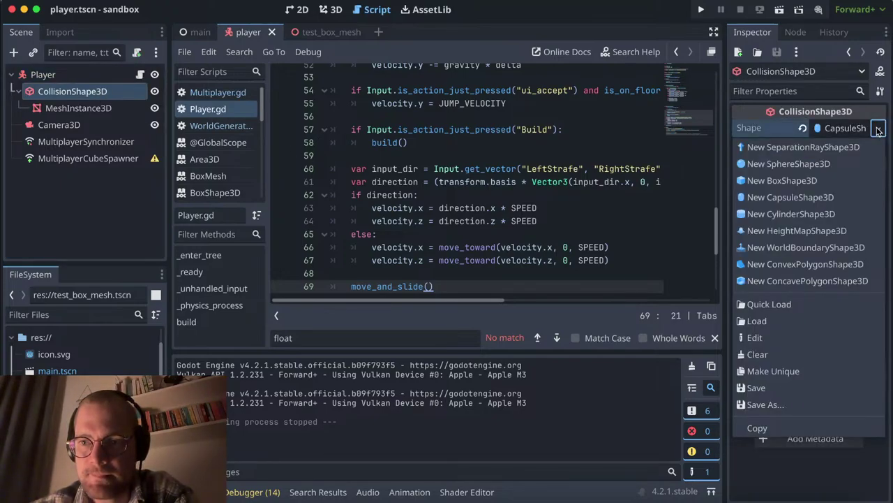
pyautogui.click(878, 129)
pyautogui.click(853, 130)
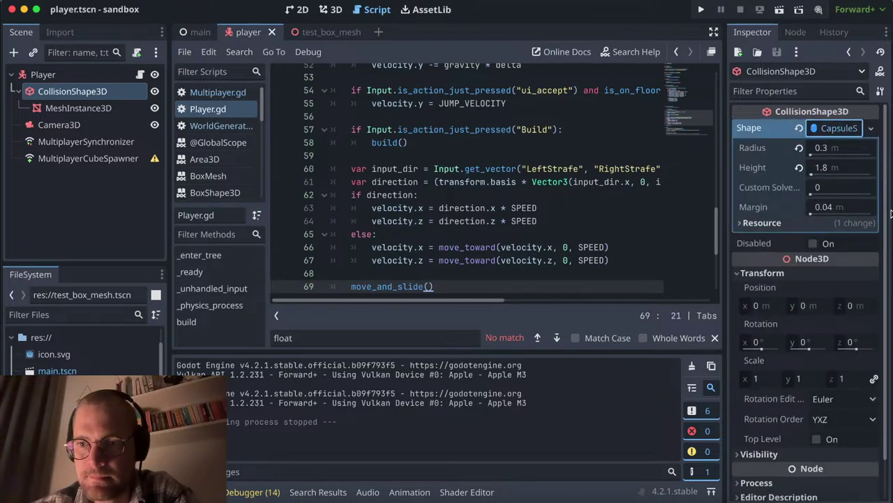
pyautogui.click(744, 223)
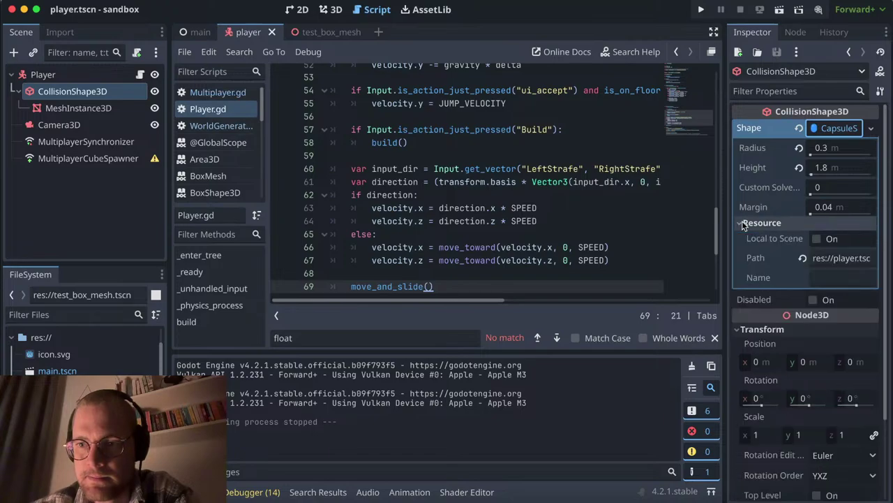
pyautogui.click(744, 225)
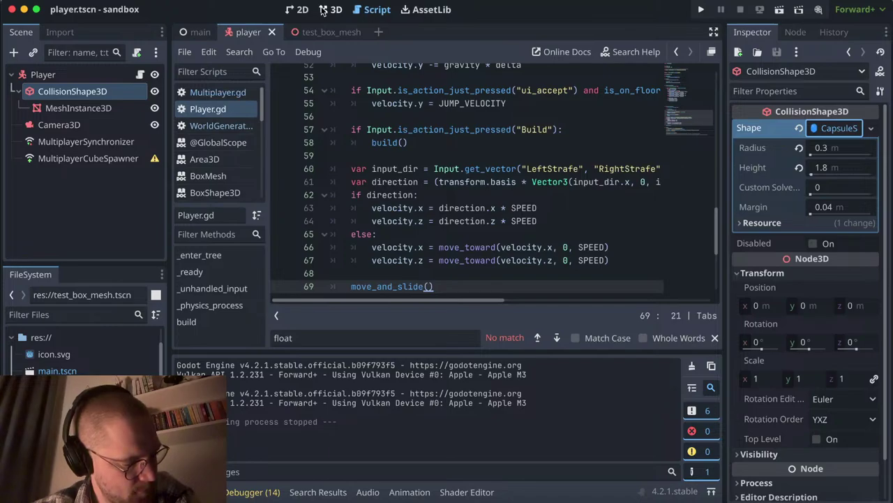
# Step: Switch to Chrome and open the ChatGPT site from the address bar
pyautogui.press('super+Tab')
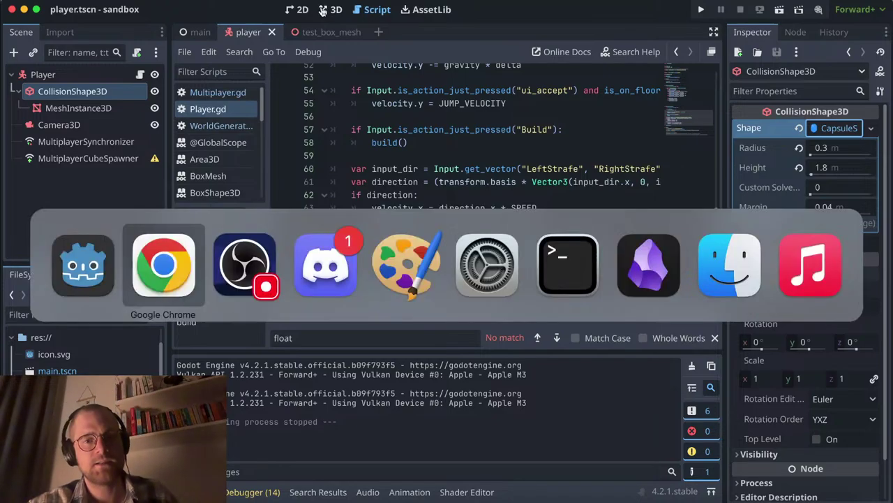
pyautogui.click(461, 28)
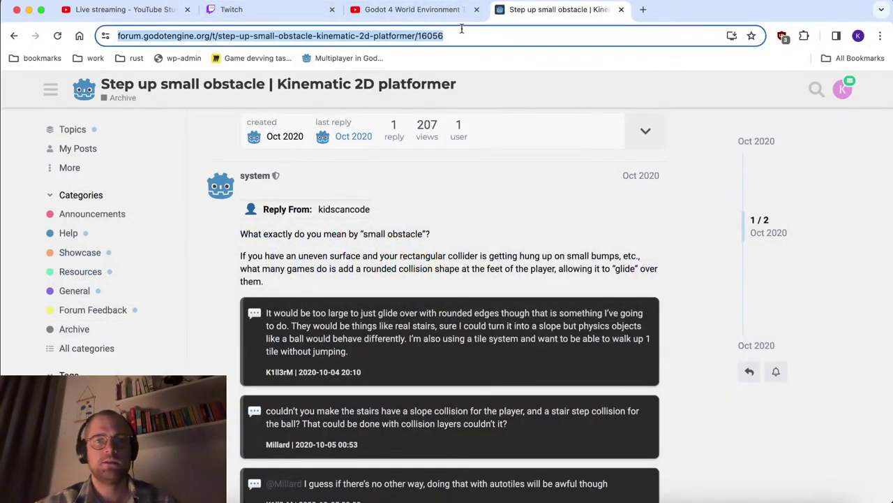
pyautogui.write('godot 4')
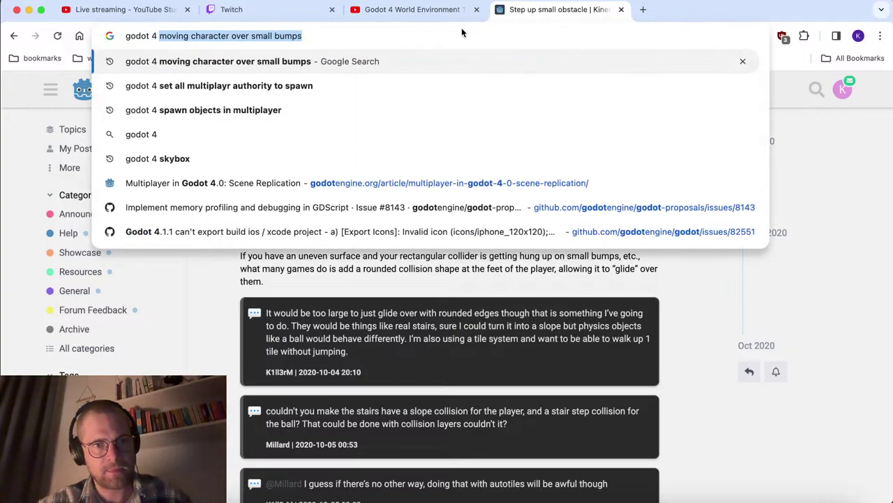
pyautogui.press('ctrl+super+space')
pyautogui.click(418, 32)
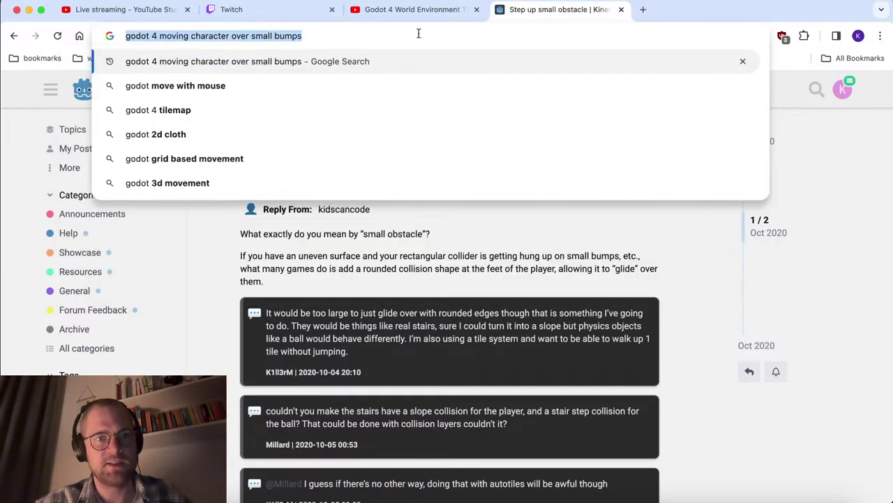
pyautogui.write('chatgpt')
pyautogui.press('Return')
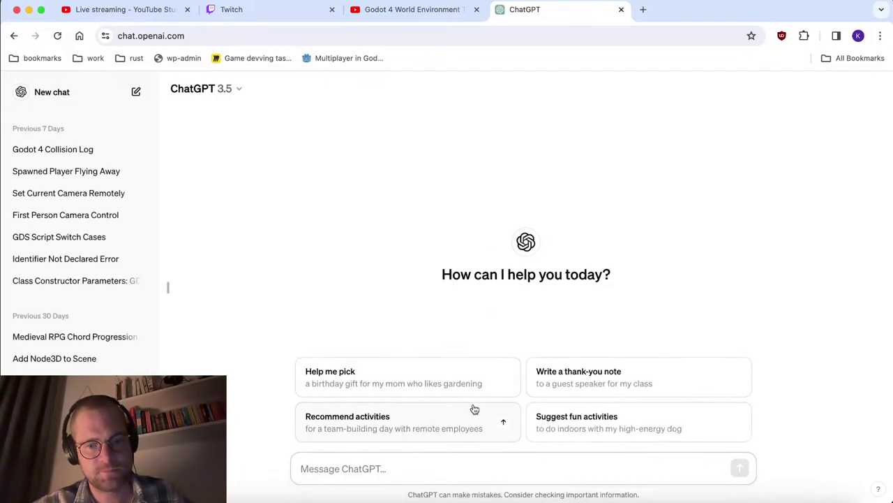
# Step: Discard the half-typed ChatGPT question and select the address bar again
pyautogui.write('in go')
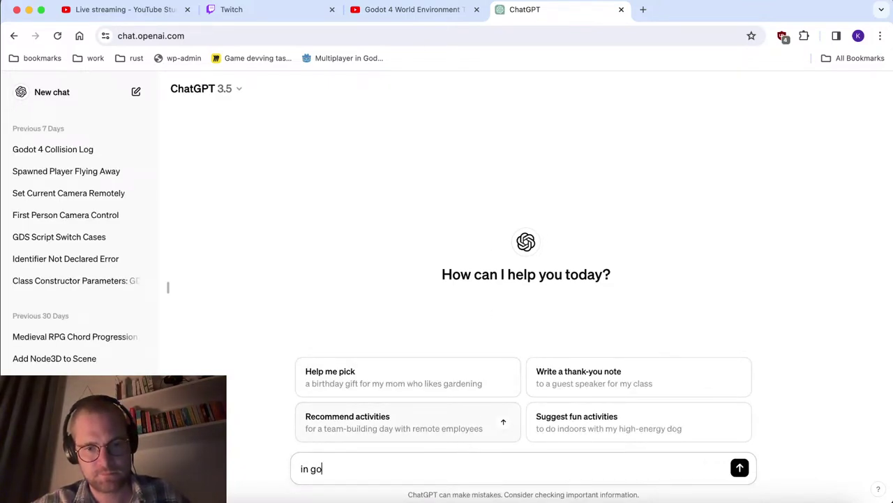
pyautogui.write('dot i want to all')
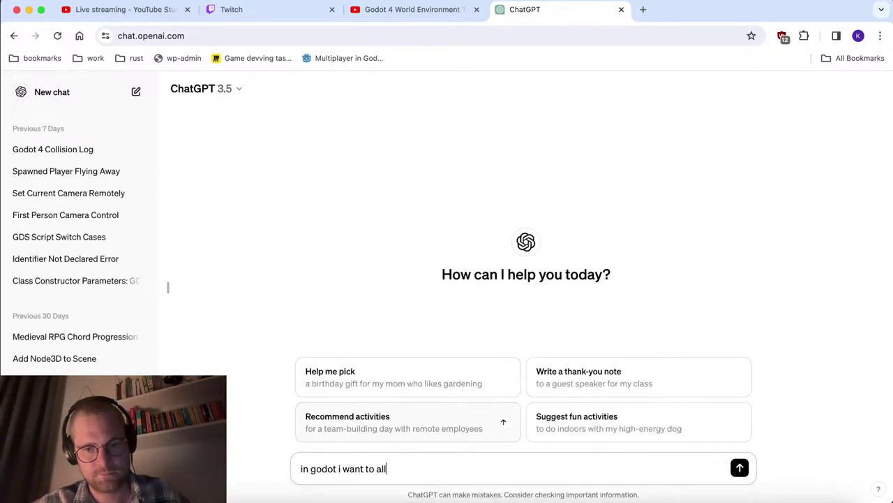
pyautogui.write('ow')
pyautogui.press('super+a')
pyautogui.press('BackSpace')
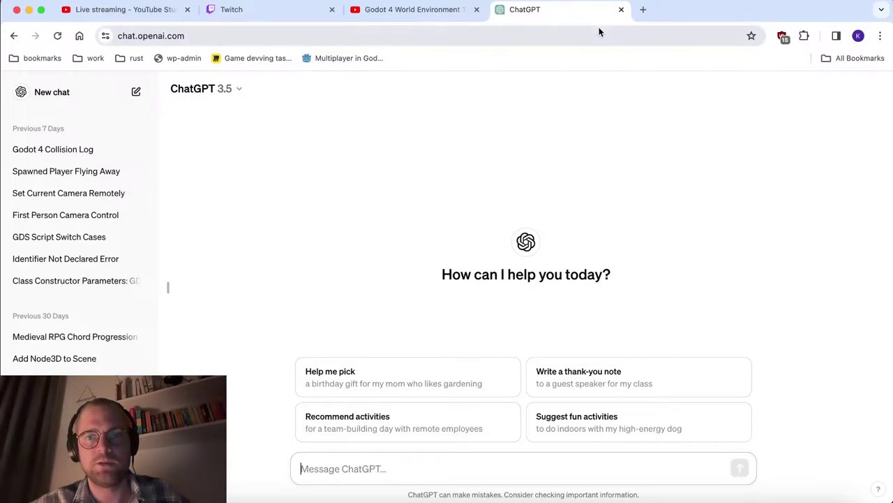
pyautogui.click(598, 32)
# Step: Go to bing.com, open Copilot, and switch the page to English
pyautogui.write('bing')
pyautogui.press('Return')
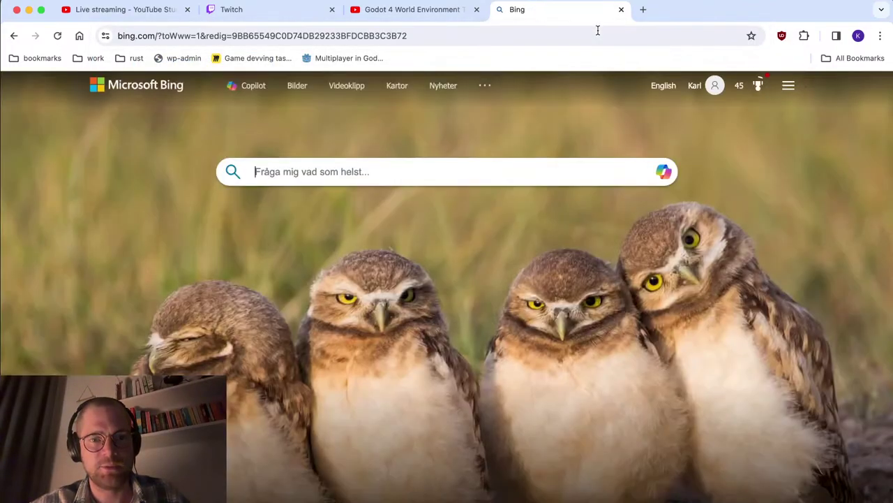
pyautogui.click(661, 174)
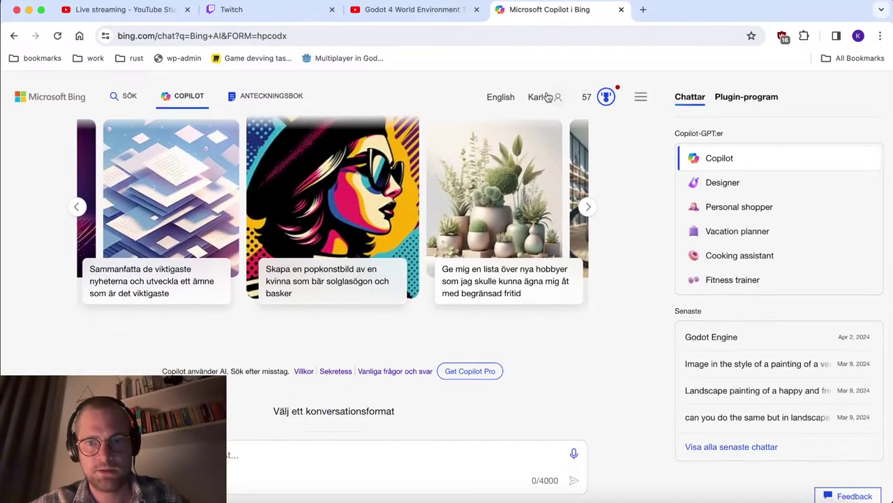
pyautogui.click(500, 98)
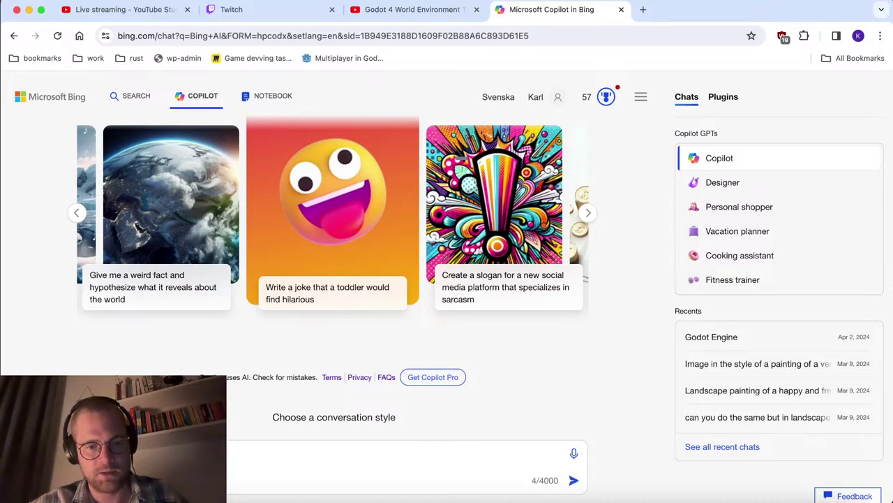
# Step: Ask Copilot how to let a Godot 4 player glide over small hurdles in the ground
pyautogui.write('a')
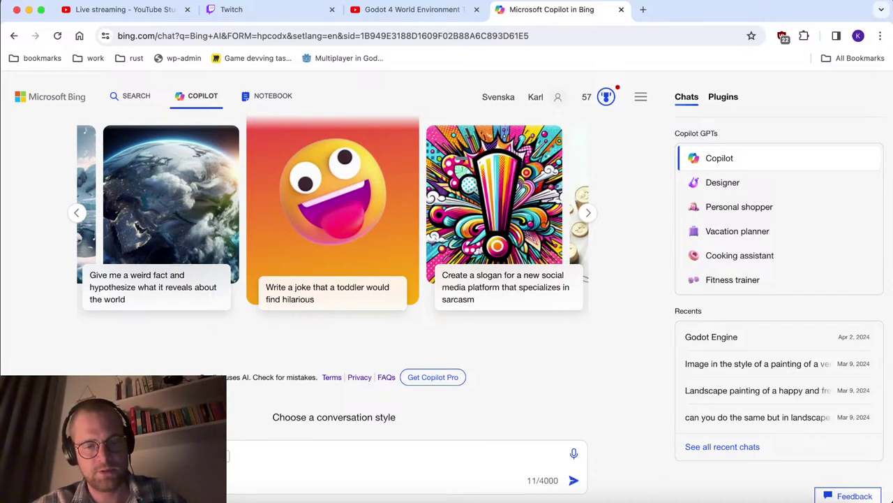
pyautogui.write('an')
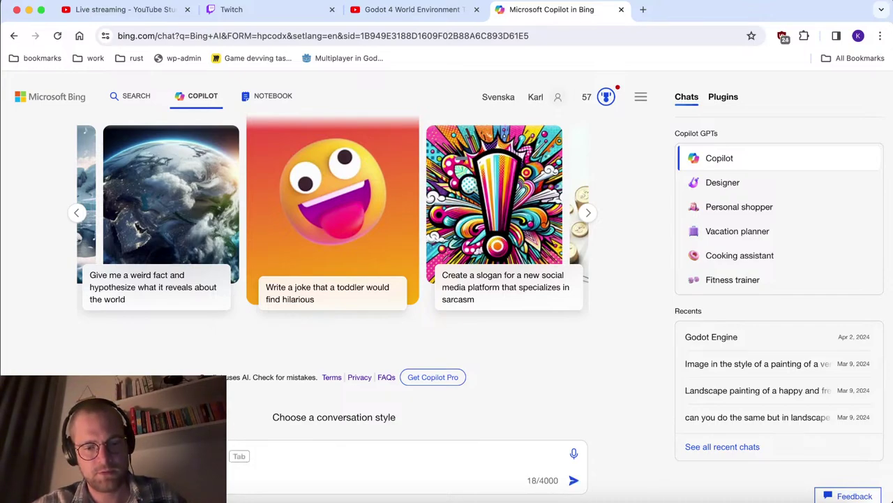
pyautogui.write('d player in 3')
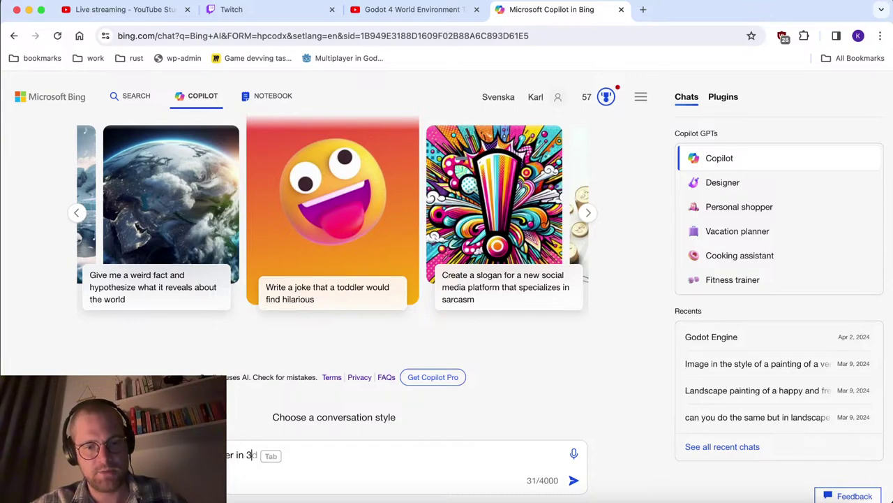
pyautogui.write('d world to ')
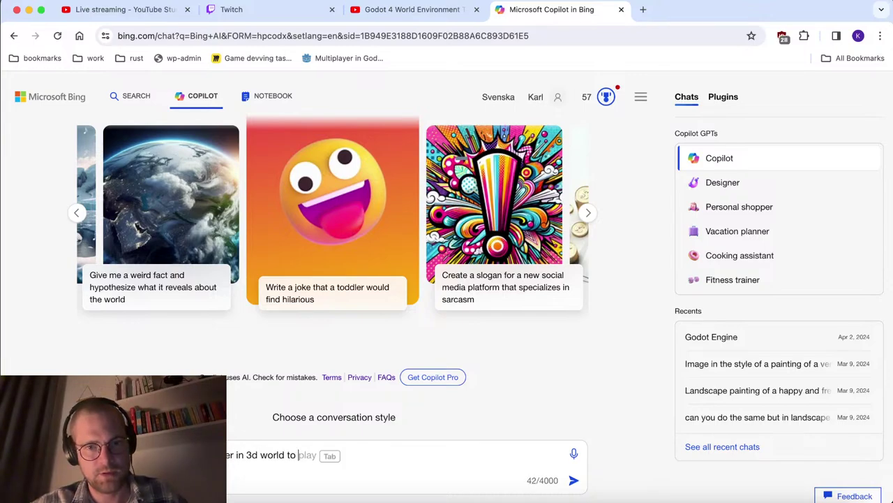
pyautogui.write('be able to walk over')
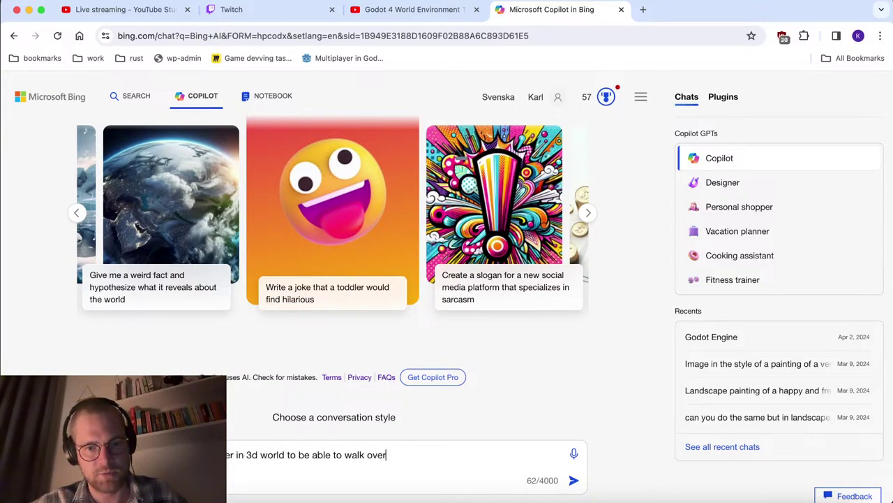
pyautogui.write(' sma')
pyautogui.press('BackSpace')
pyautogui.press('BackSpace')
pyautogui.press('BackSpace')
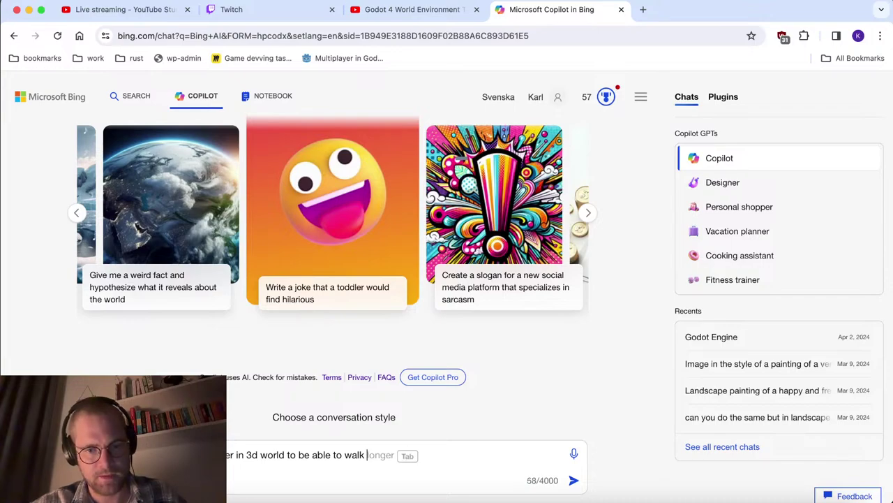
pyautogui.press('BackSpace')
pyautogui.press('BackSpace')
pyautogui.press('BackSpace')
pyautogui.write('glide over small bu')
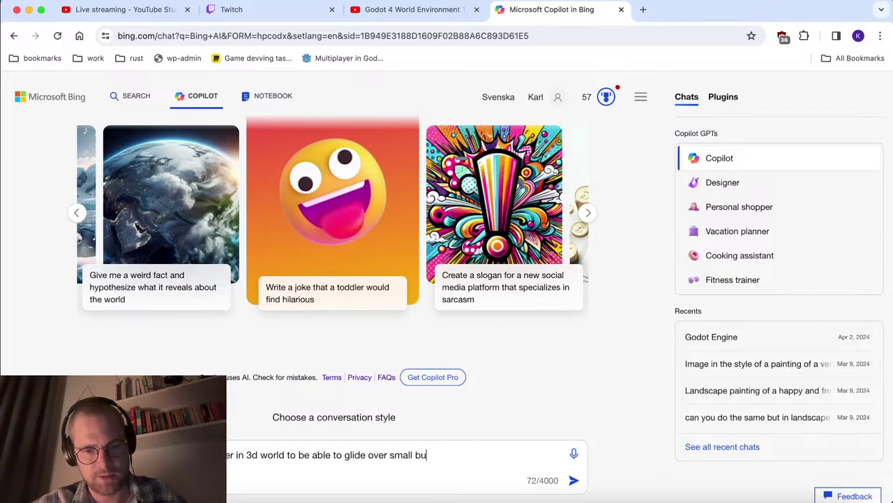
pyautogui.write('mps in the ground')
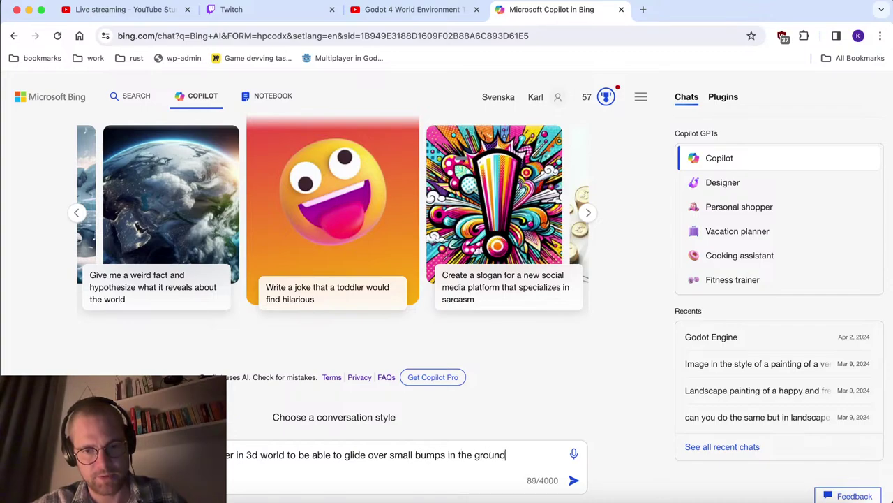
pyautogui.press('BackSpace')
pyautogui.press('BackSpace')
pyautogui.press('BackSpace')
pyautogui.press('BackSpace')
pyautogui.press('BackSpace')
pyautogui.press('BackSpace')
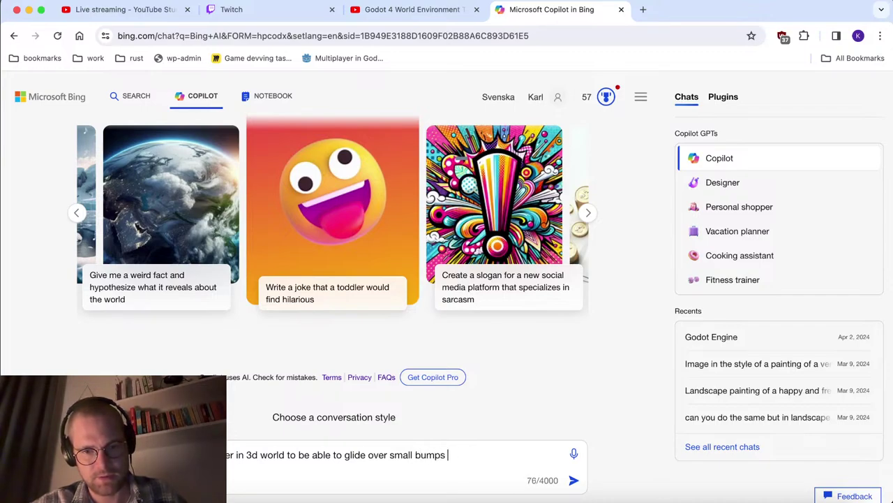
pyautogui.press('BackSpace')
pyautogui.press('BackSpace')
pyautogui.press('BackSpace')
pyautogui.write('hurdles in th')
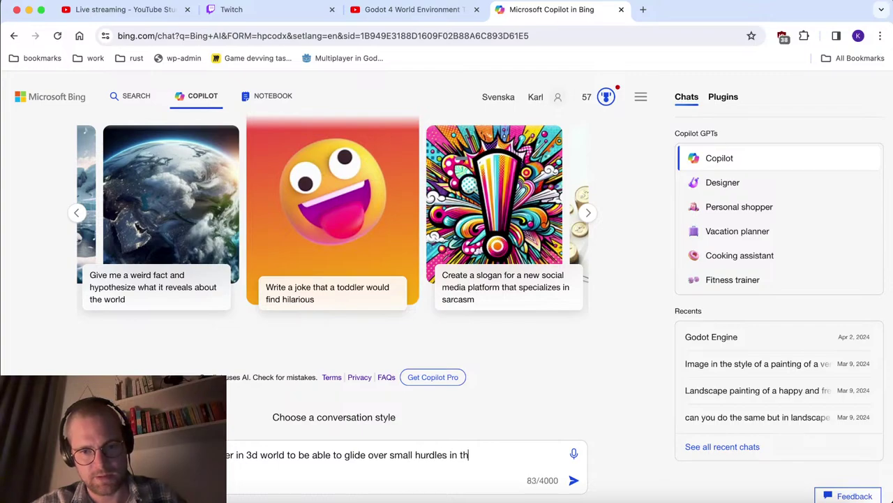
pyautogui.write('e ground, how do I ')
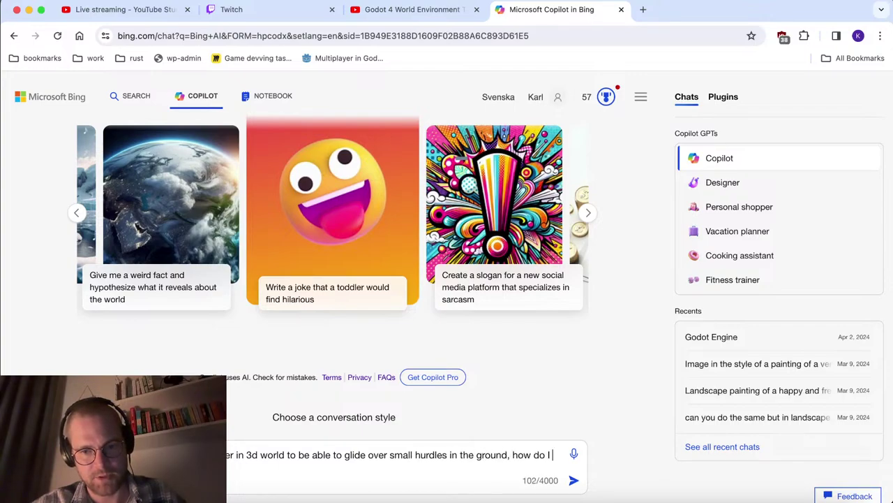
pyautogui.write('enable that?')
pyautogui.press('Return')
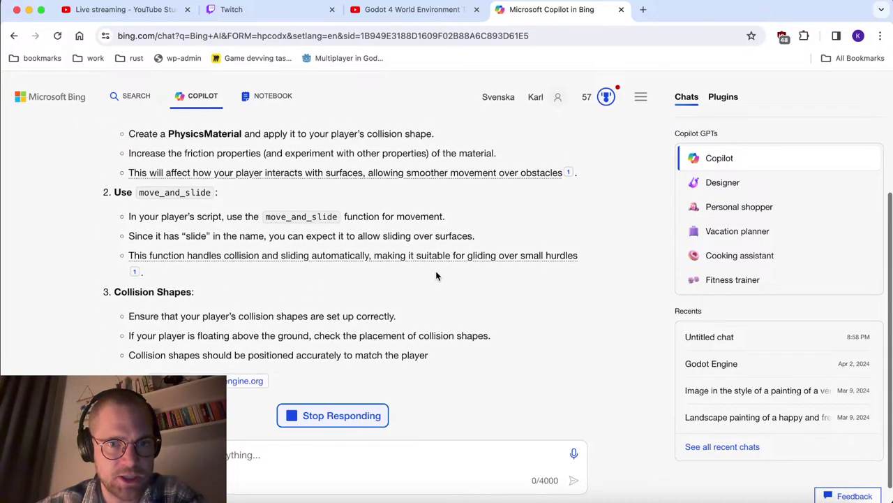
pyautogui.scroll(2, 437, 276)
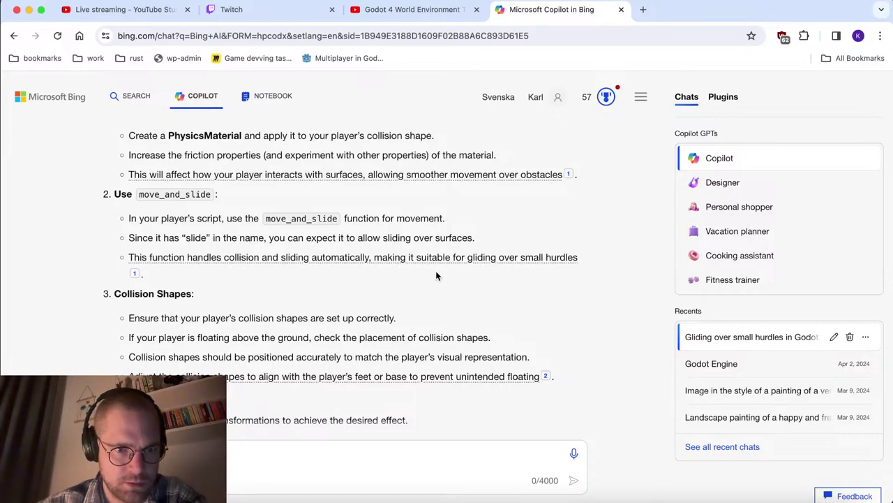
pyautogui.scroll(-1, 436, 276)
pyautogui.scroll(-1, 436, 275)
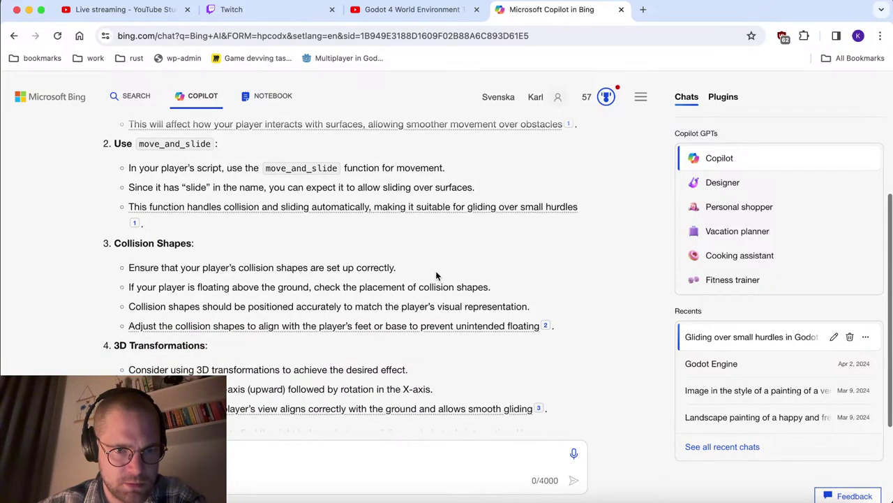
pyautogui.scroll(-2, 436, 276)
pyautogui.scroll(-2, 436, 275)
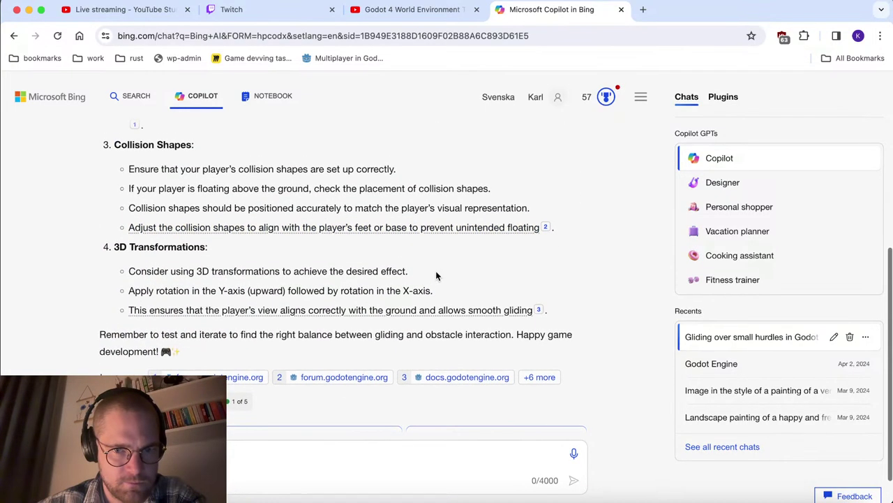
pyautogui.scroll(3, 436, 275)
pyautogui.scroll(8, 437, 276)
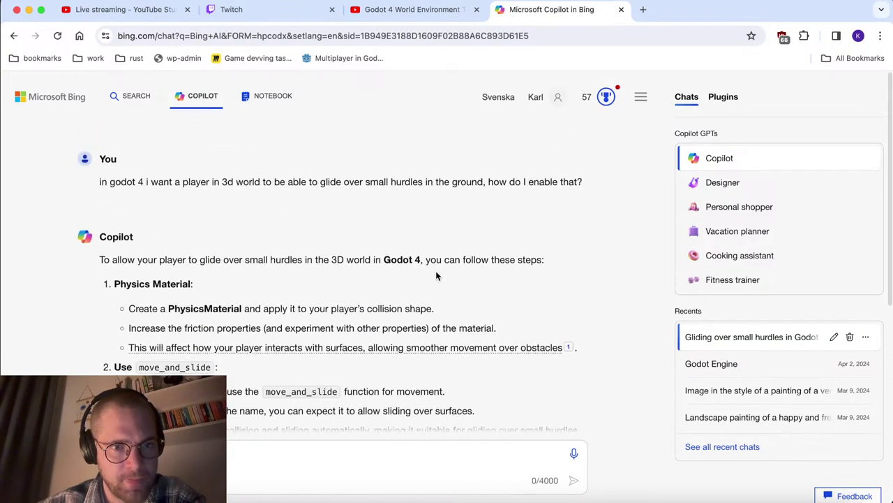
pyautogui.scroll(-2, 436, 276)
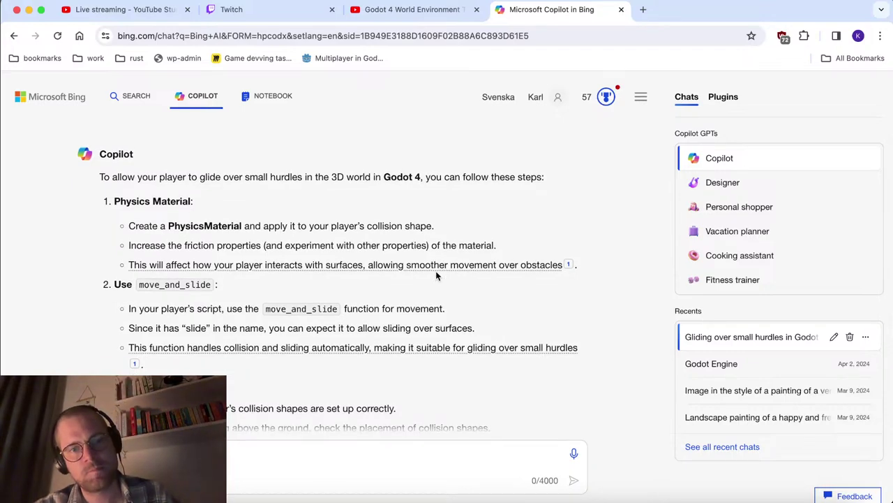
pyautogui.press('super+Tab')
pyautogui.press('super+Tab')
pyautogui.press('super+shift+Tab')
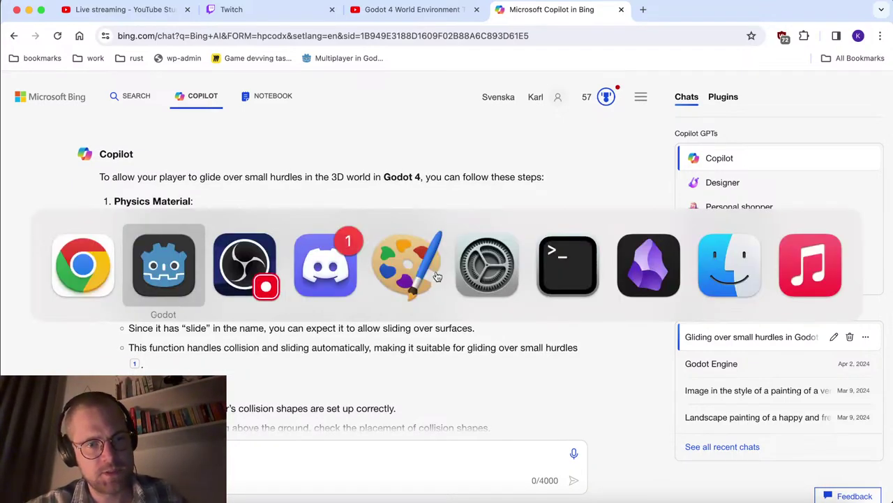
pyautogui.press('super+shift+Tab')
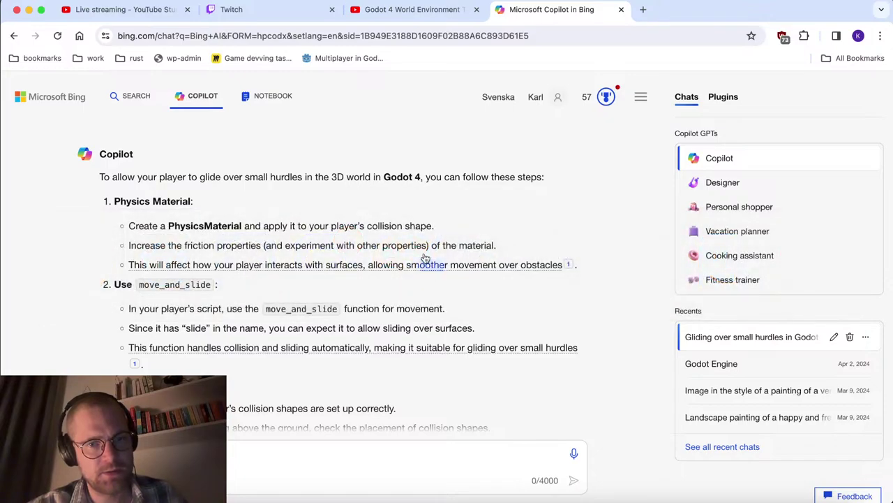
# Step: In Godot, review the CapsuleShape3D settings and Resource details, then select the Player node
pyautogui.press('super+Tab')
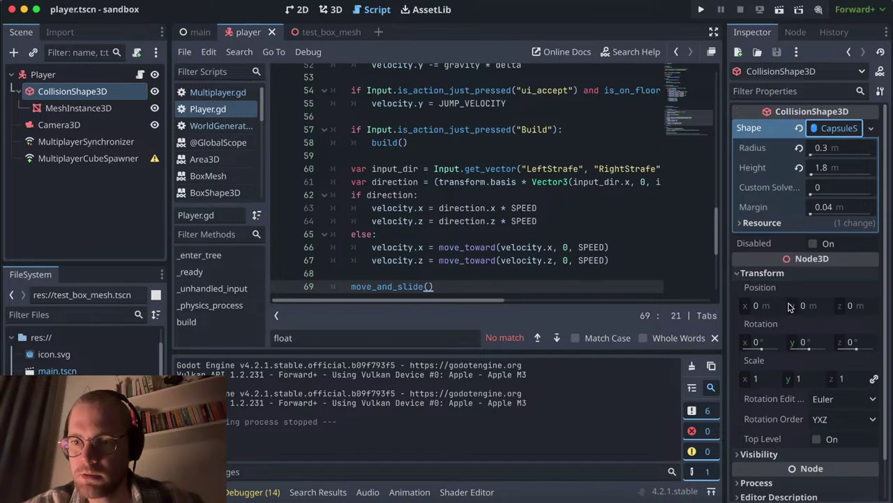
pyautogui.scroll(-2, 788, 305)
pyautogui.scroll(2, 789, 303)
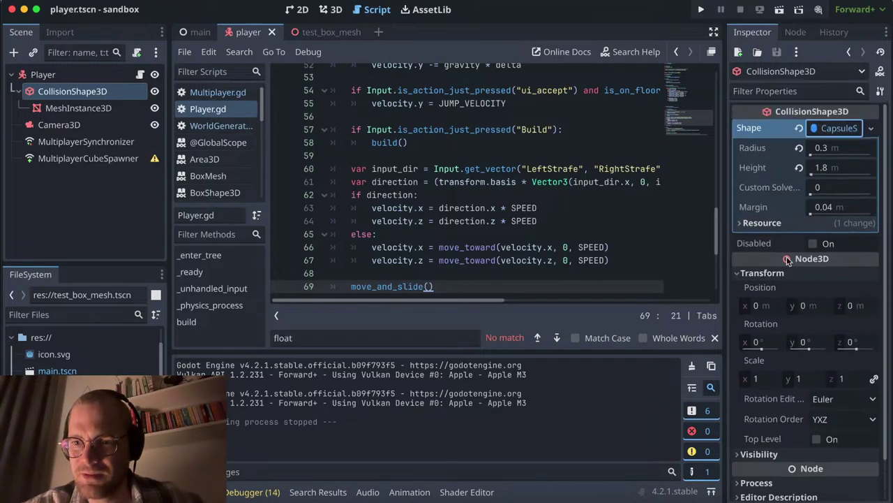
pyautogui.click(817, 129)
pyautogui.click(817, 129)
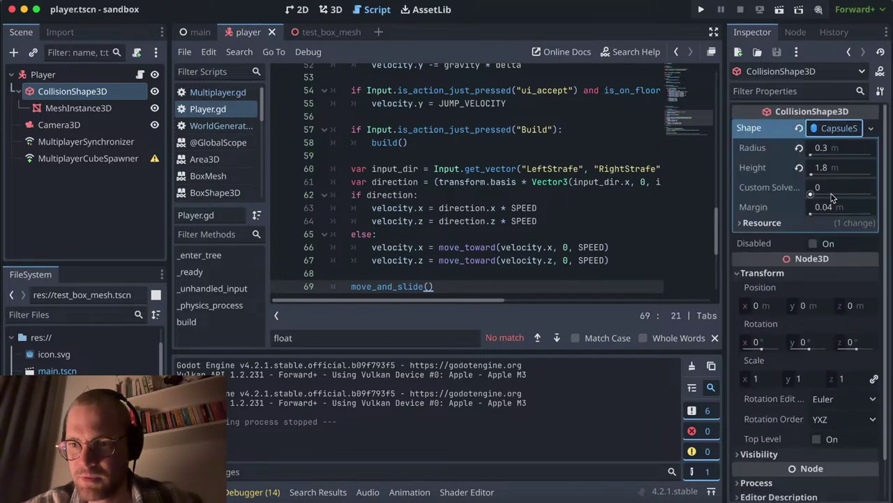
pyautogui.click(780, 224)
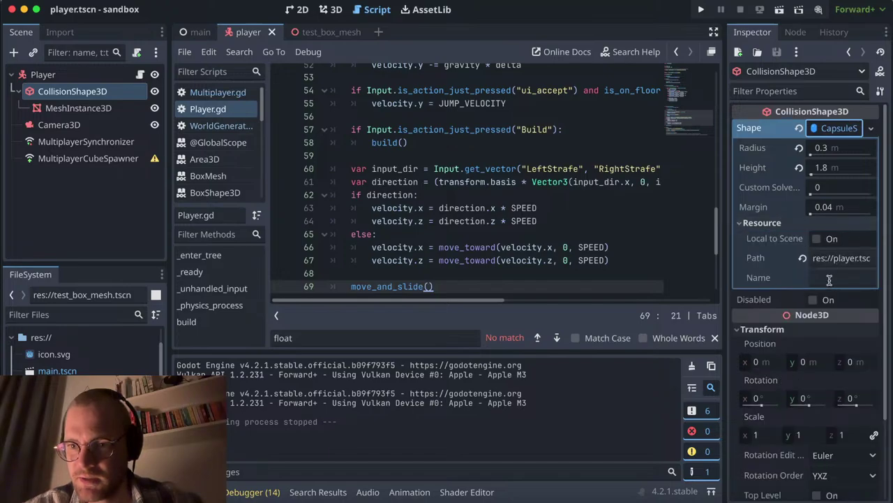
pyautogui.click(818, 128)
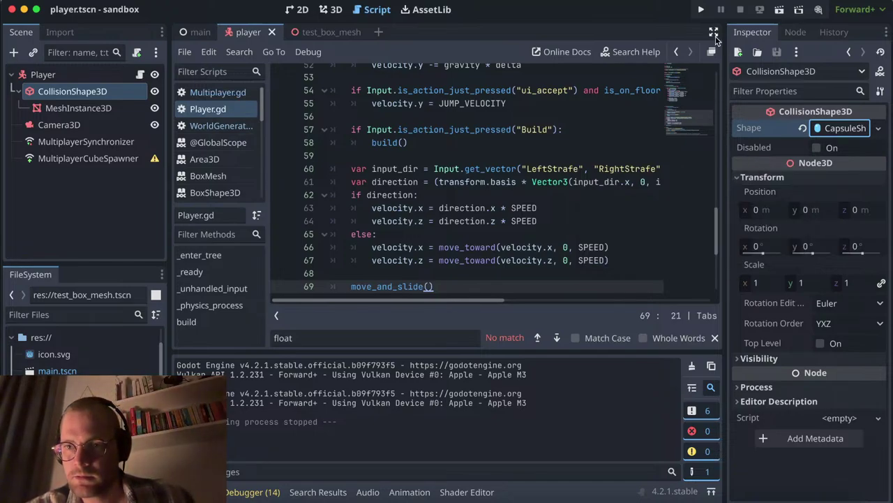
pyautogui.click(57, 77)
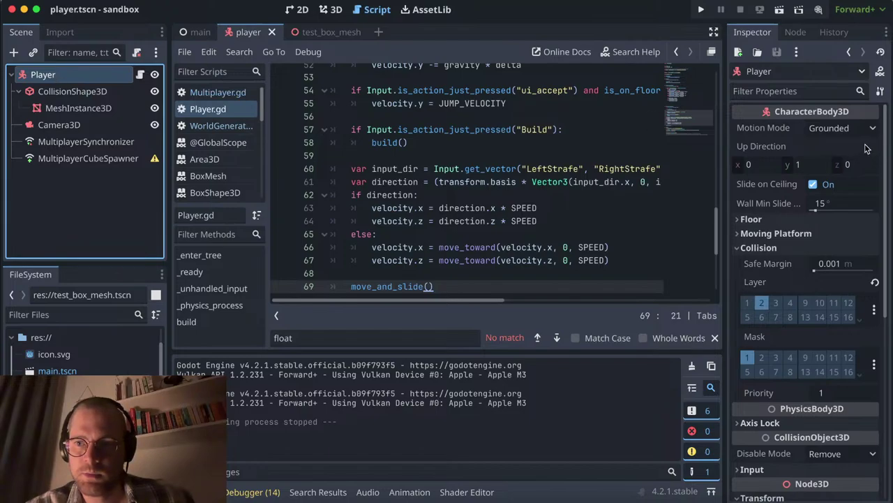
# Step: Keep Motion Mode on Grounded and expand Moving Platform and Floor, showing Max Angle 45° and Snap Length 0.1 m
pyautogui.click(871, 133)
pyautogui.click(871, 134)
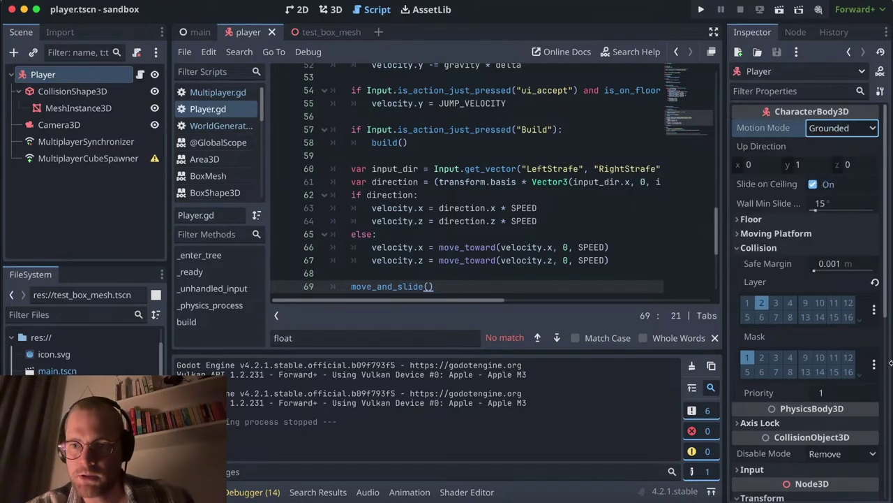
pyautogui.click(770, 237)
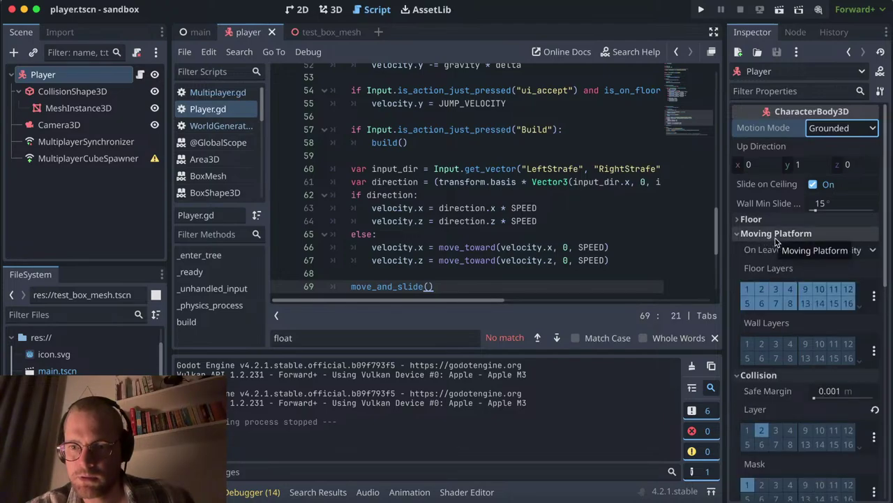
pyautogui.click(756, 221)
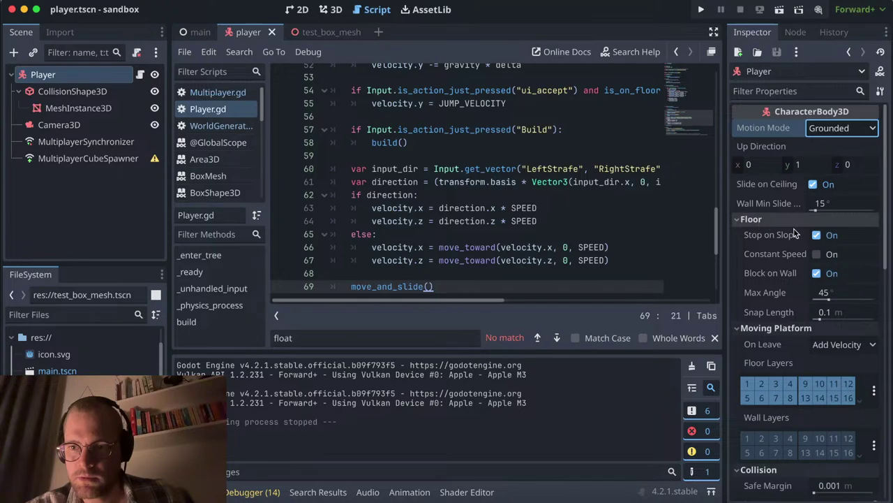
pyautogui.moveTo(798, 237)
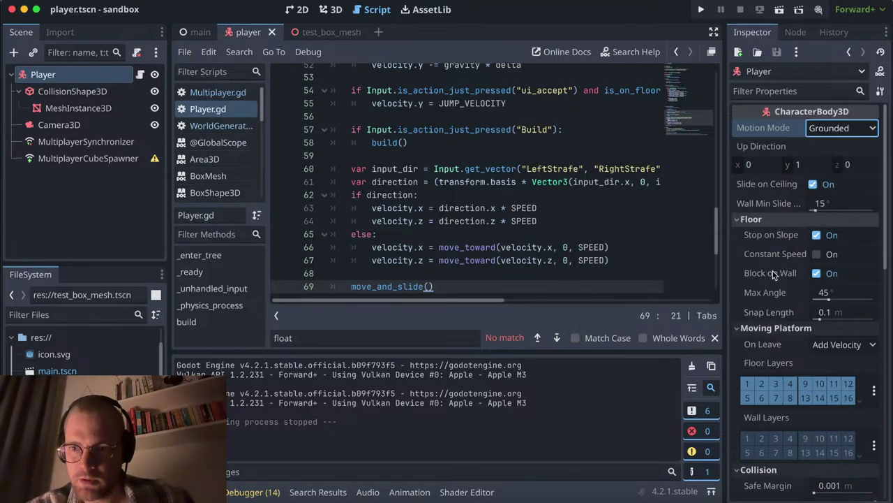
pyautogui.moveTo(773, 275)
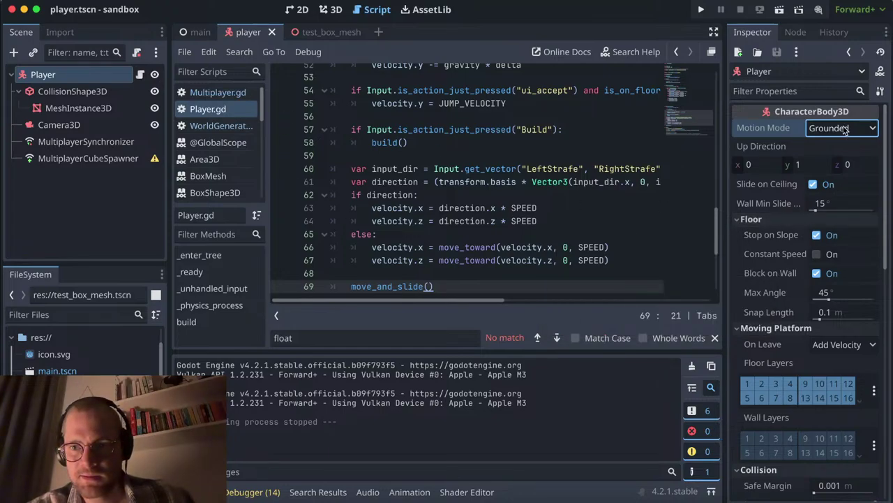
pyautogui.scroll(-3, 803, 294)
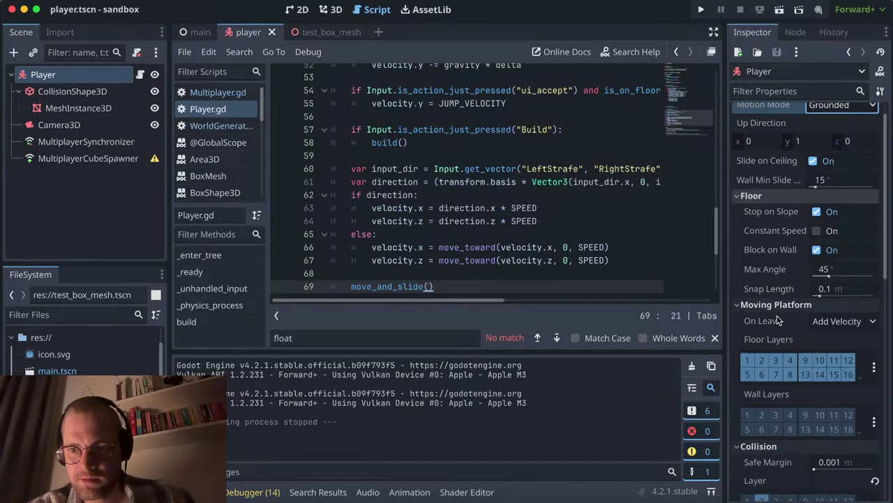
pyautogui.scroll(-3, 778, 319)
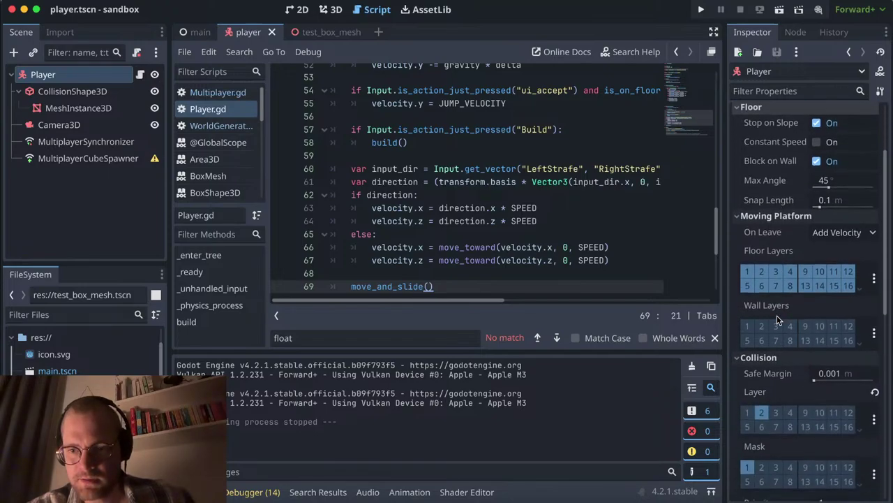
pyautogui.scroll(-3, 778, 319)
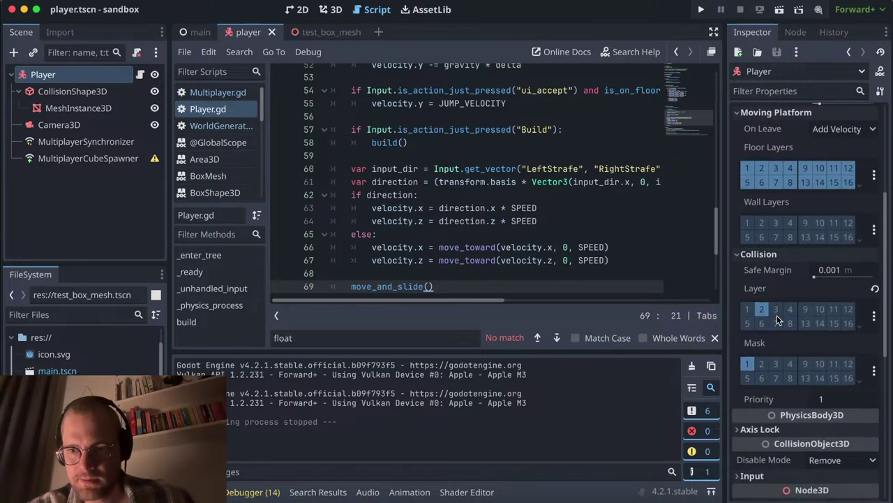
pyautogui.scroll(-2, 778, 319)
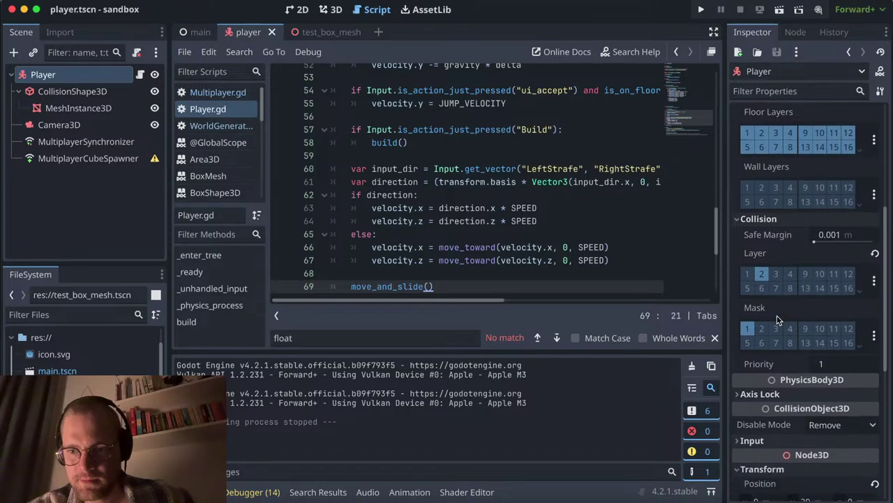
pyautogui.scroll(-2, 778, 319)
pyautogui.scroll(-3, 778, 319)
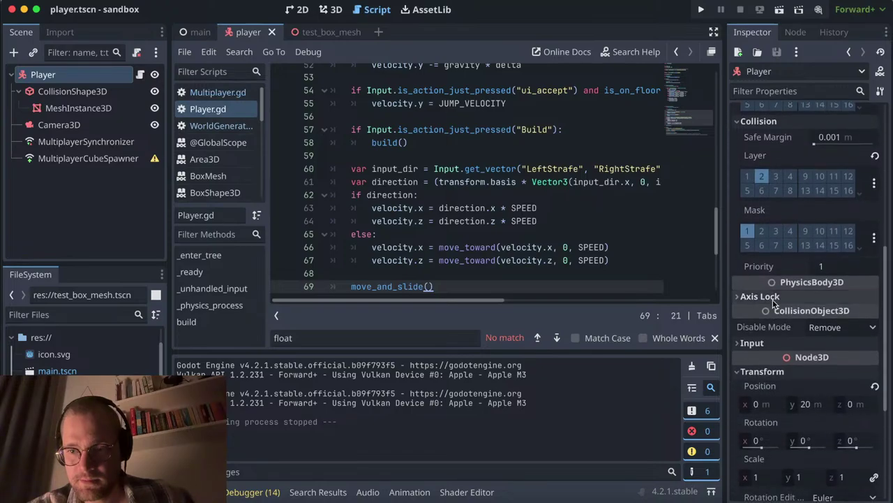
pyautogui.click(760, 296)
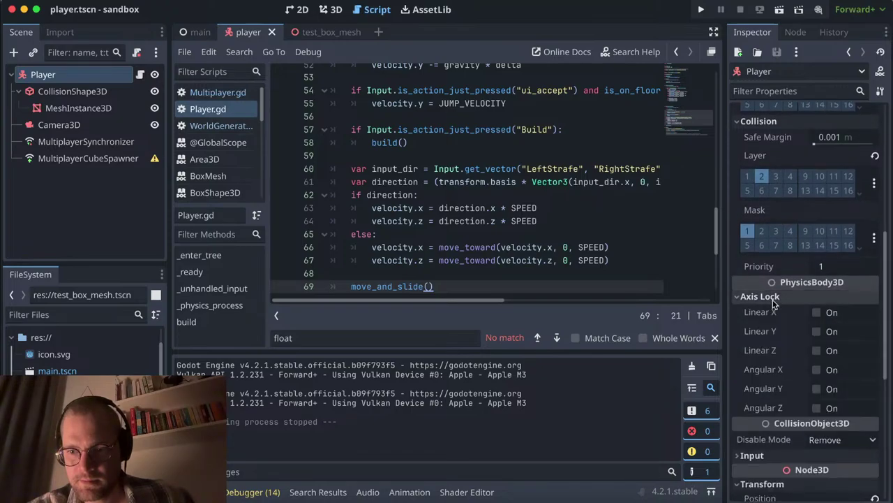
pyautogui.click(760, 296)
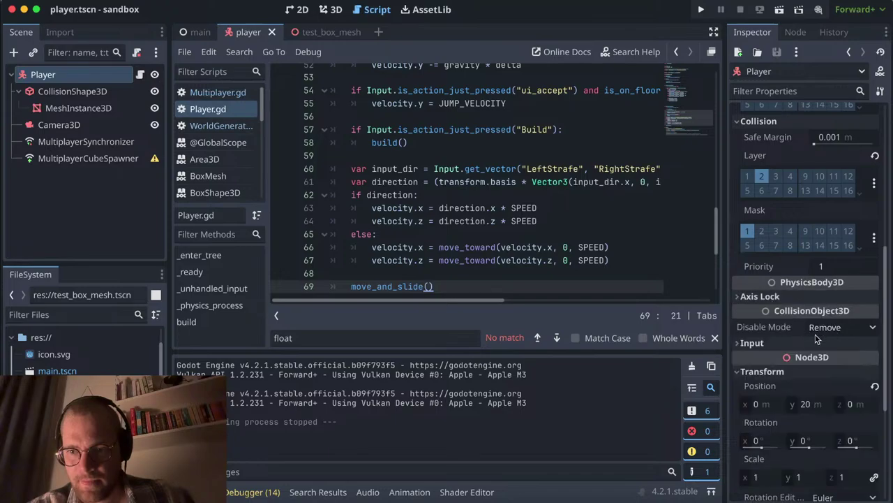
pyautogui.scroll(-3, 791, 340)
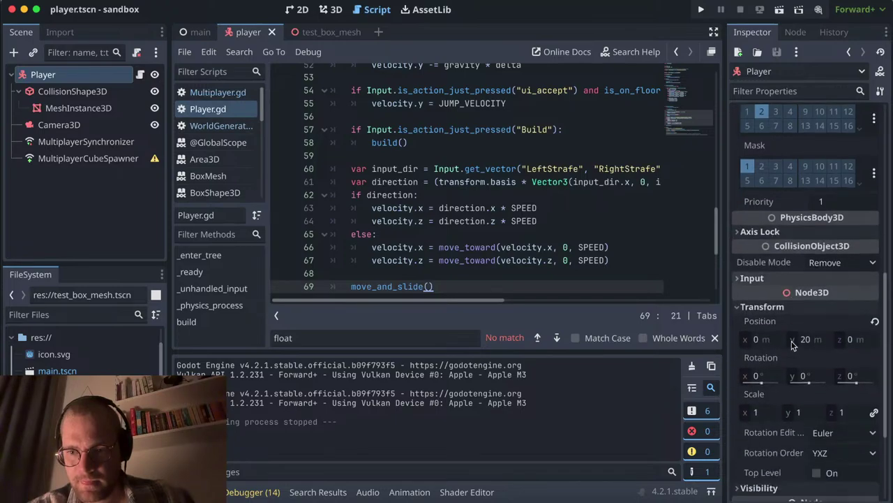
pyautogui.scroll(-4, 791, 342)
pyautogui.click(793, 340)
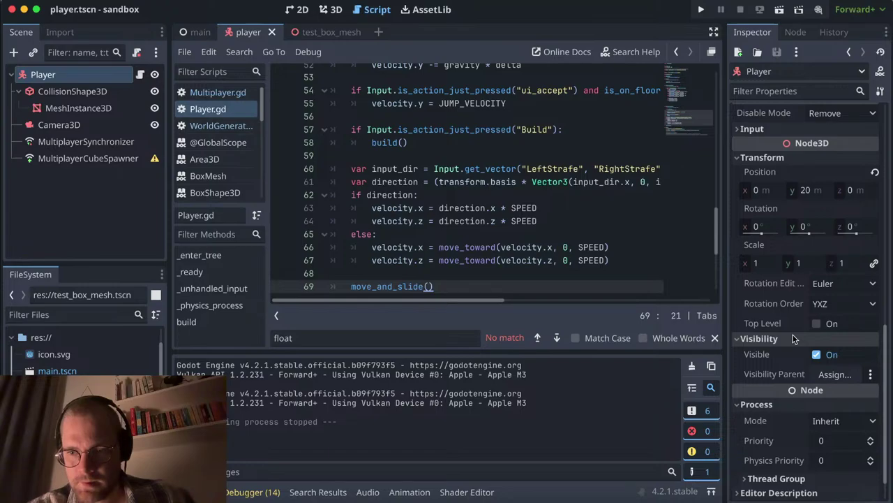
pyautogui.click(792, 339)
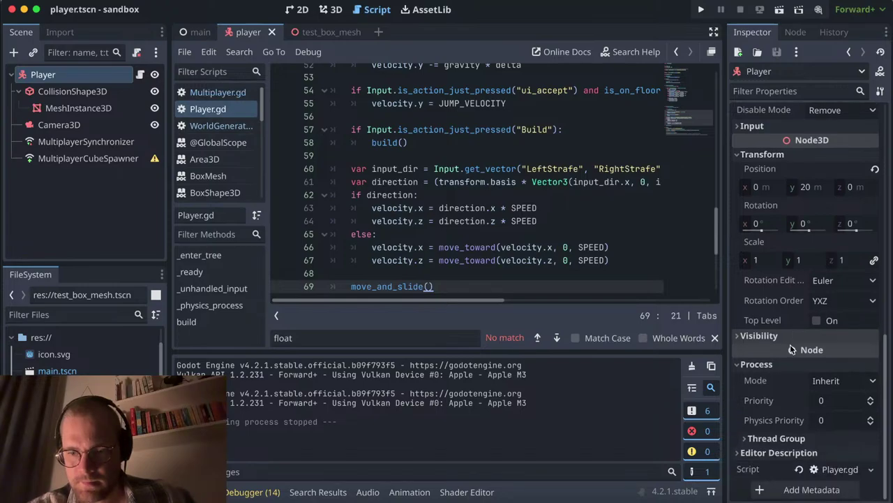
pyautogui.scroll(10, 790, 344)
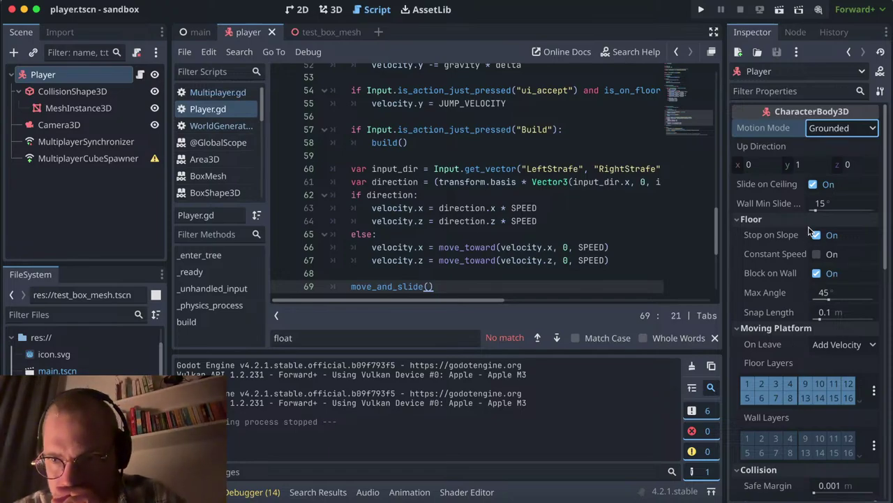
pyautogui.moveTo(789, 207)
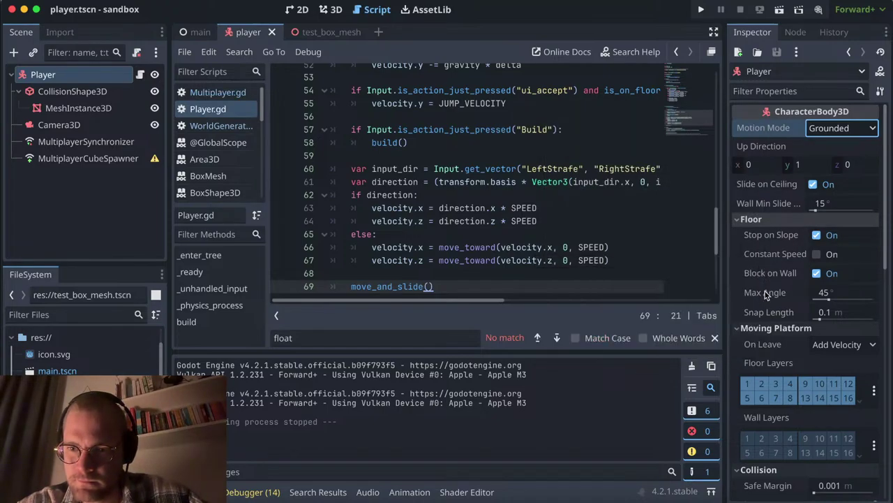
pyautogui.moveTo(764, 291)
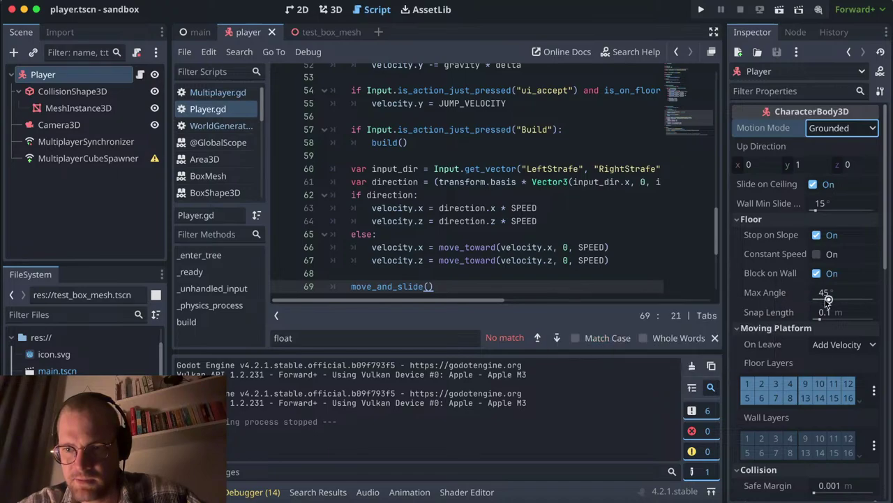
# Step: Raise the Player's floor Max Angle to 88.6° and run the project
pyautogui.moveTo(827, 300)
pyautogui.mouseDown()
pyautogui.moveTo(852, 307)
pyautogui.moveTo(839, 309)
pyautogui.mouseUp()
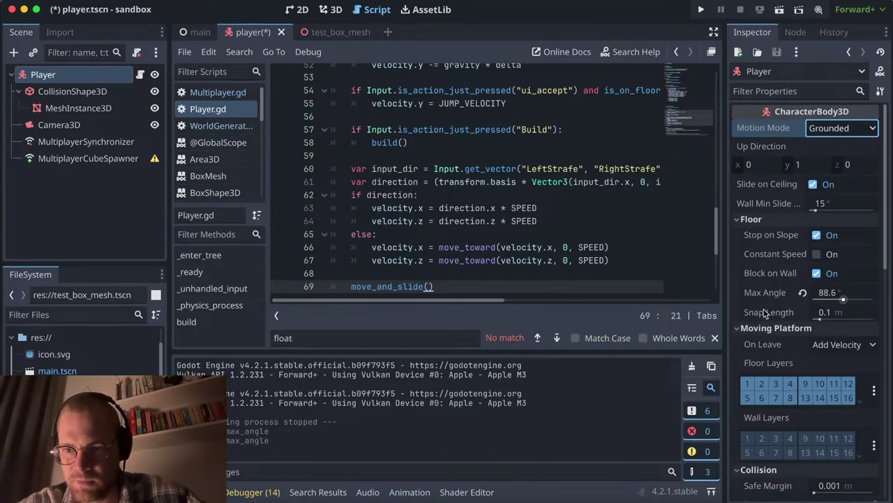
pyautogui.moveTo(766, 314)
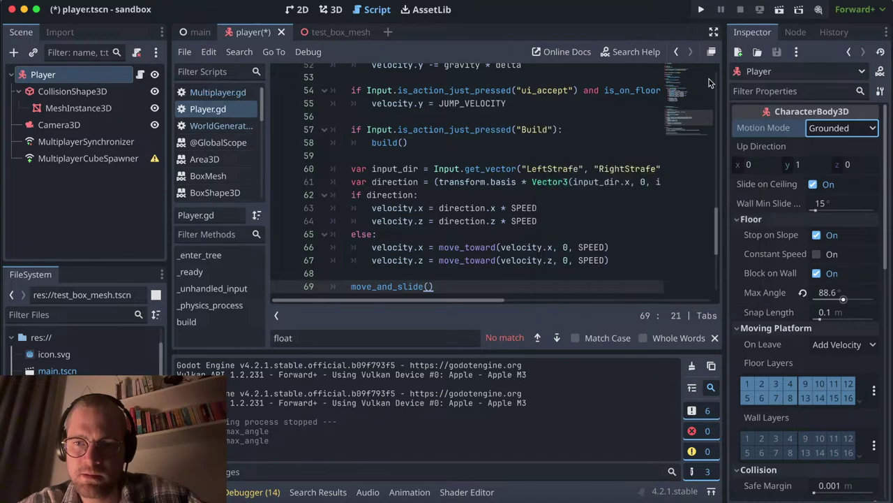
pyautogui.click(701, 9)
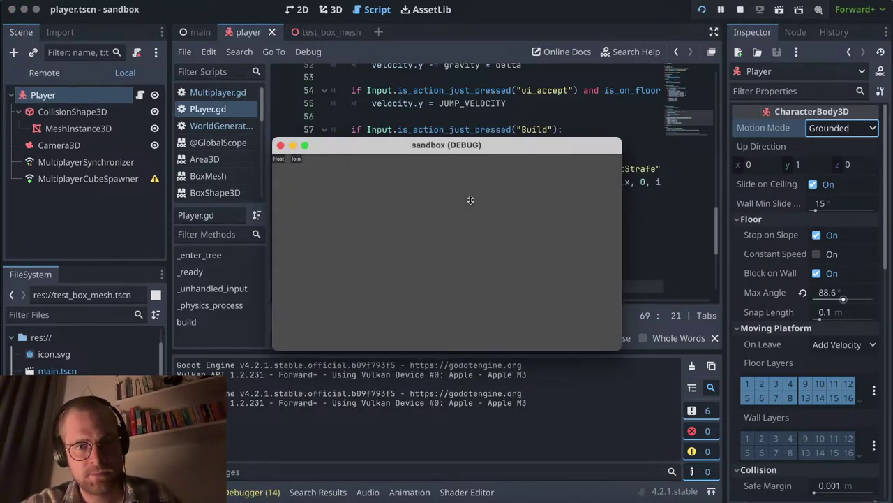
# Step: Host a session to test the 88.6° slope limit, then quit the game
pyautogui.click(282, 161)
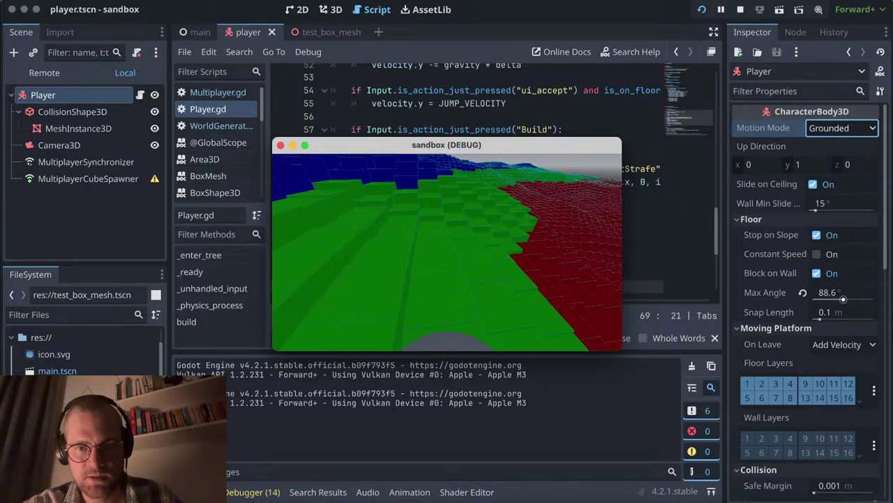
pyautogui.press('Escape')
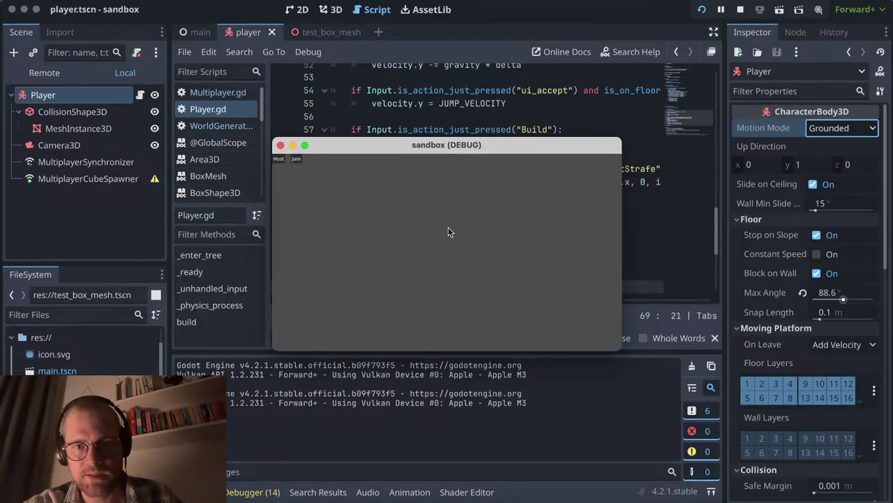
pyautogui.press('super+q')
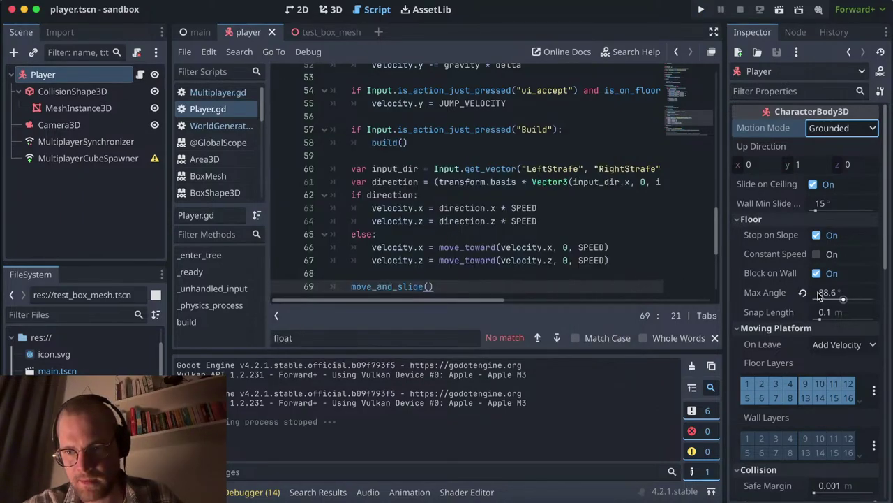
# Step: Revert Max Angle to 45°, then save, run, host a session and quit to retest
pyautogui.click(802, 294)
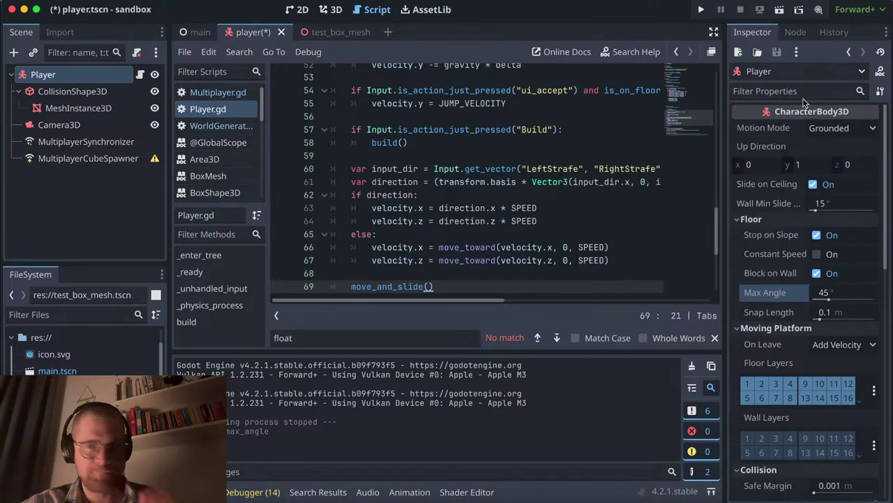
pyautogui.press('super+b')
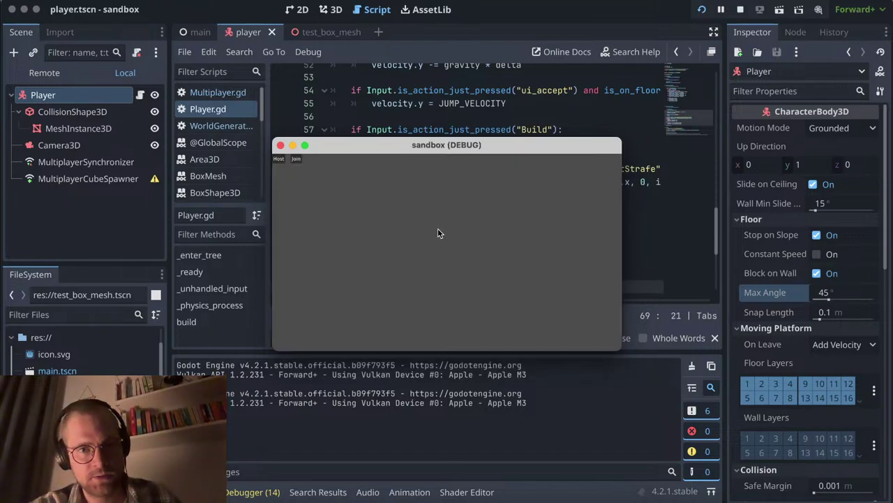
pyautogui.click(279, 159)
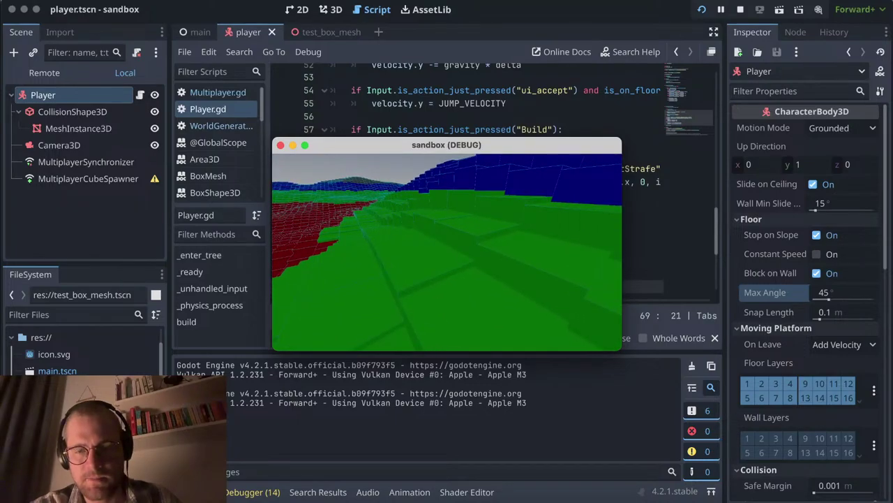
pyautogui.press('Escape')
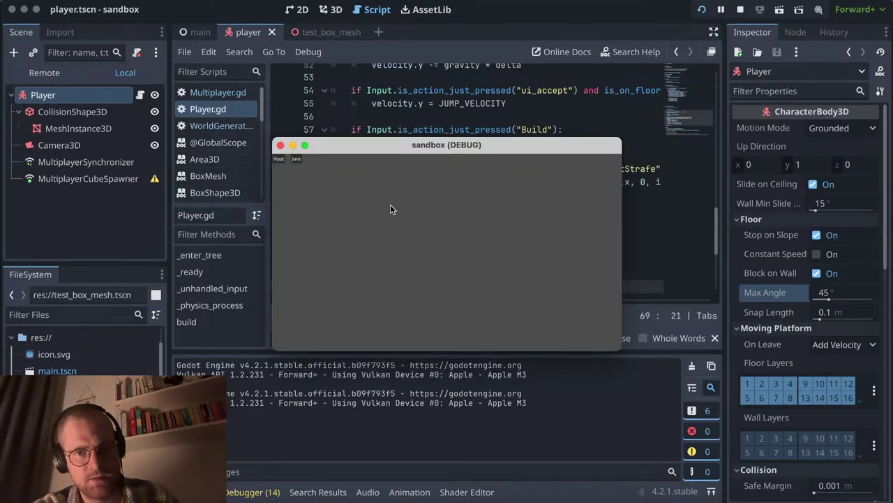
pyautogui.press('super+q')
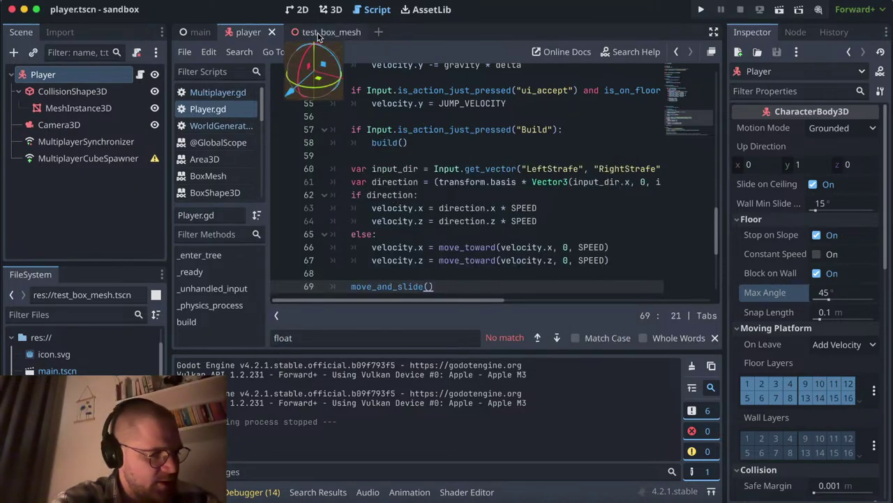
# Step: Glance at the test_box_mesh scene and return to the player scene
pyautogui.click(317, 32)
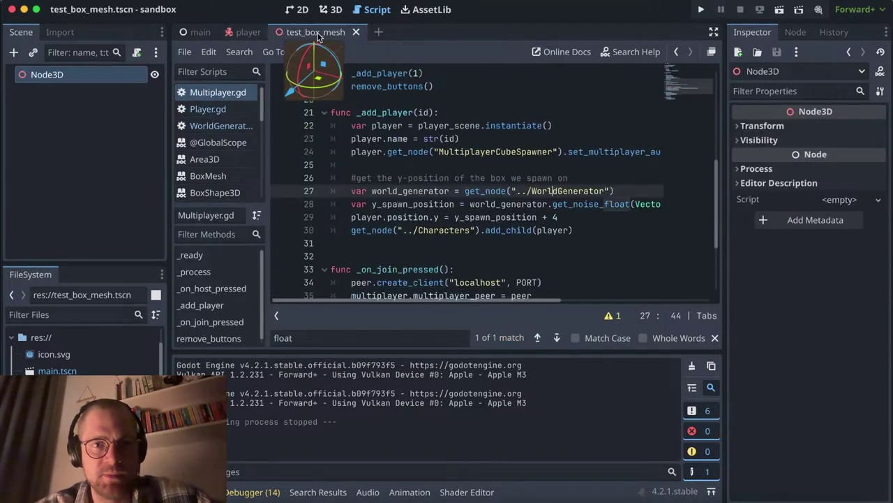
pyautogui.scroll(2, 288, 103)
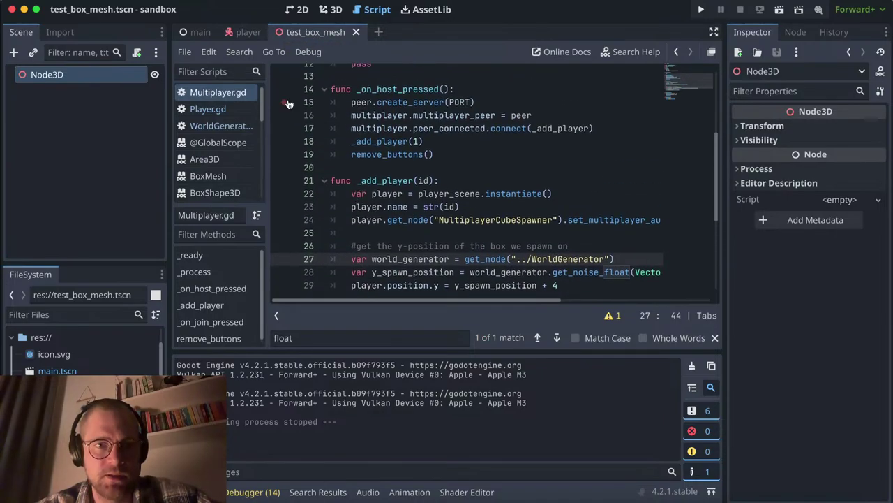
pyautogui.click(243, 32)
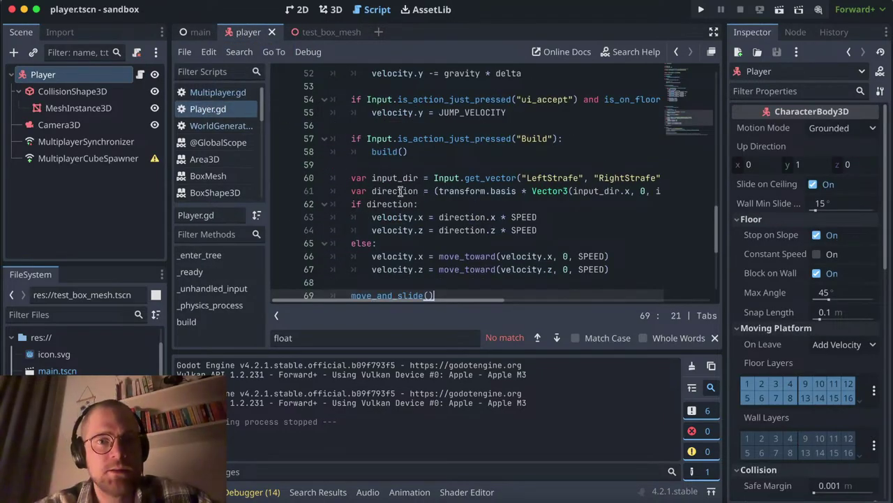
# Step: In the 3D view, frame the CollisionShape3D and check the Player's Transform Position (y 20 m)
pyautogui.click(325, 10)
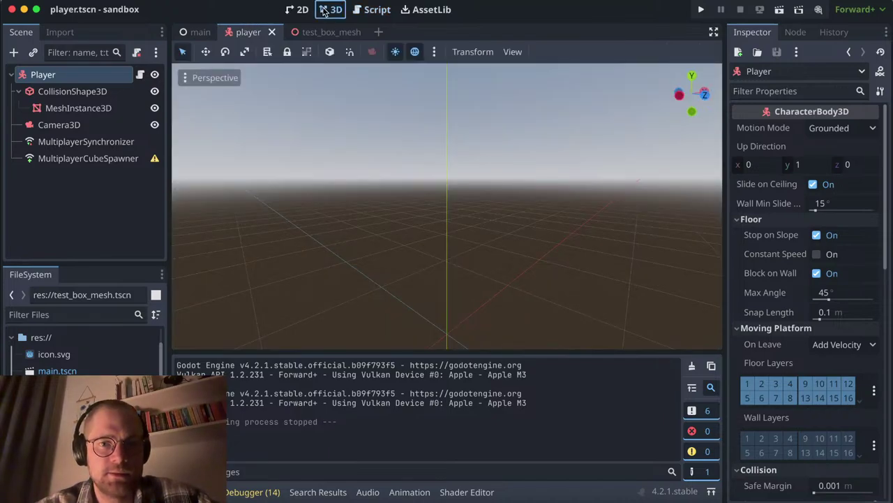
pyautogui.click(77, 92)
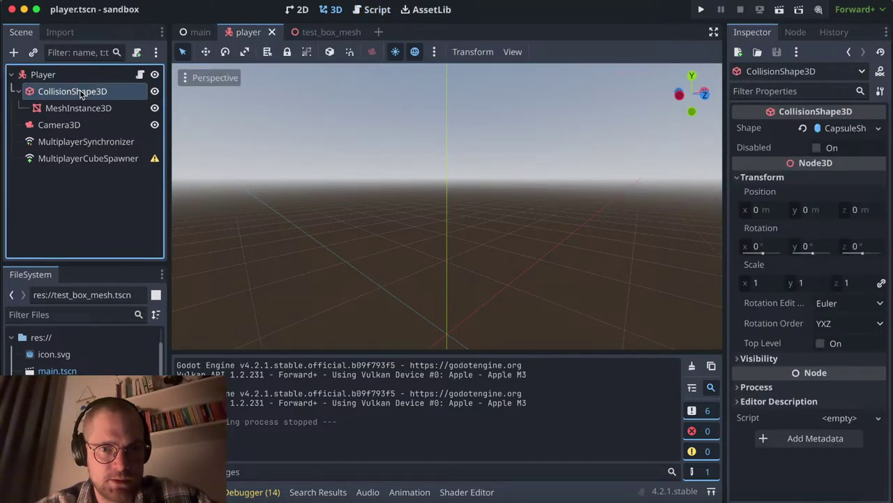
pyautogui.press('f')
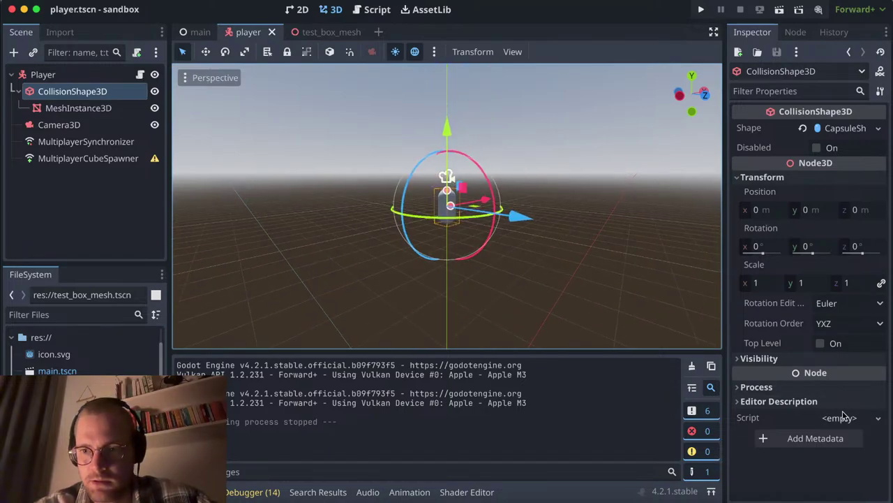
pyautogui.click(46, 76)
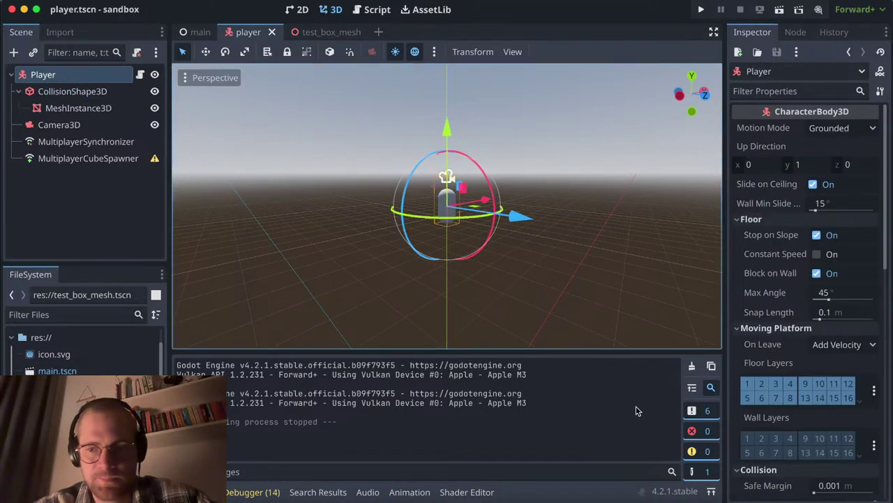
pyautogui.scroll(-10, 843, 441)
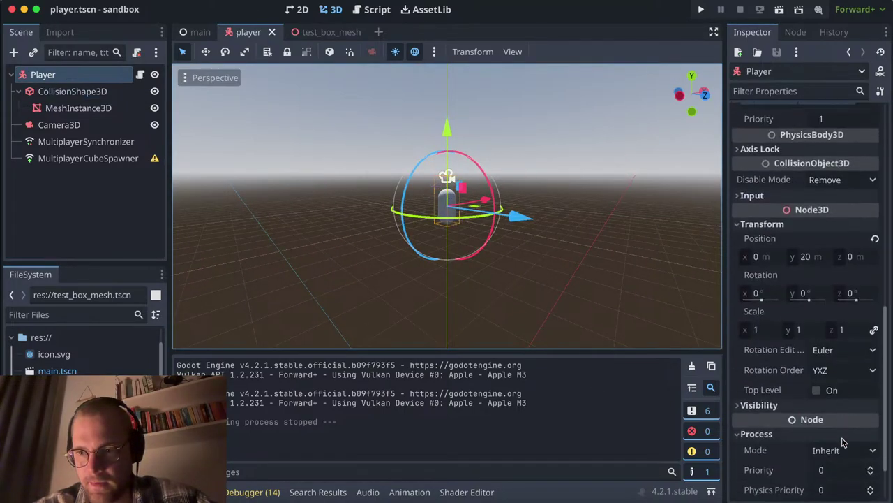
# Step: Set the Player's Position y to 0 and reframe the 3D view on it
pyautogui.click(811, 263)
pyautogui.write('0')
pyautogui.press('Return')
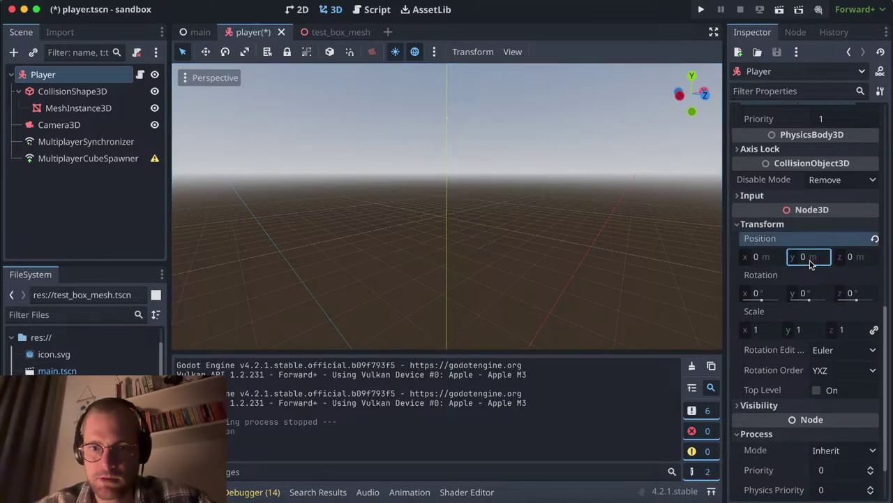
pyautogui.press('f')
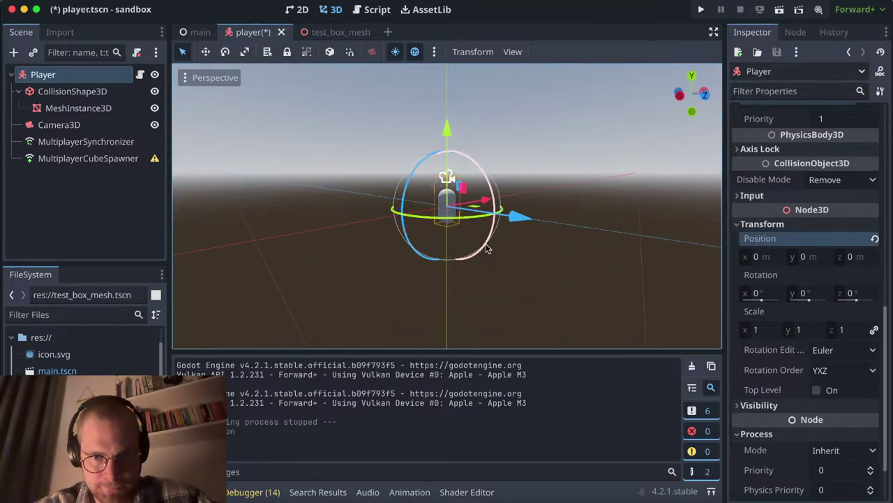
pyautogui.scroll(2, 486, 249)
pyautogui.scroll(5, 487, 249)
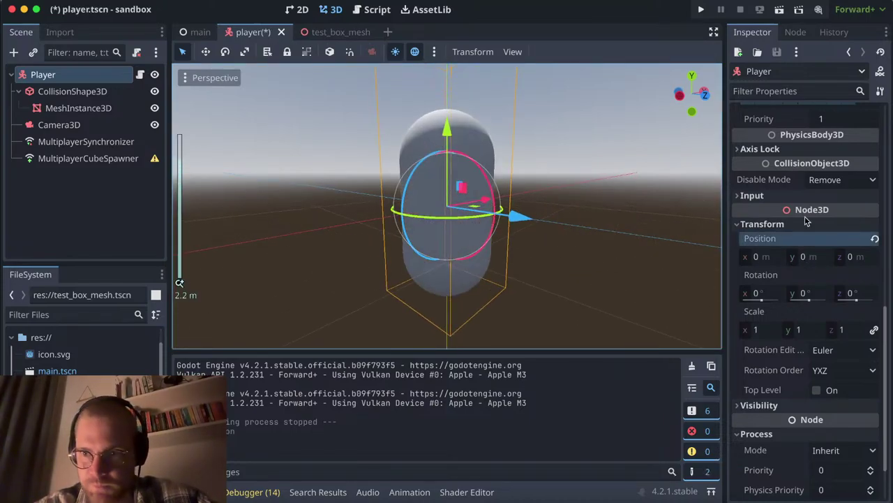
pyautogui.scroll(2, 827, 267)
pyautogui.scroll(3, 827, 267)
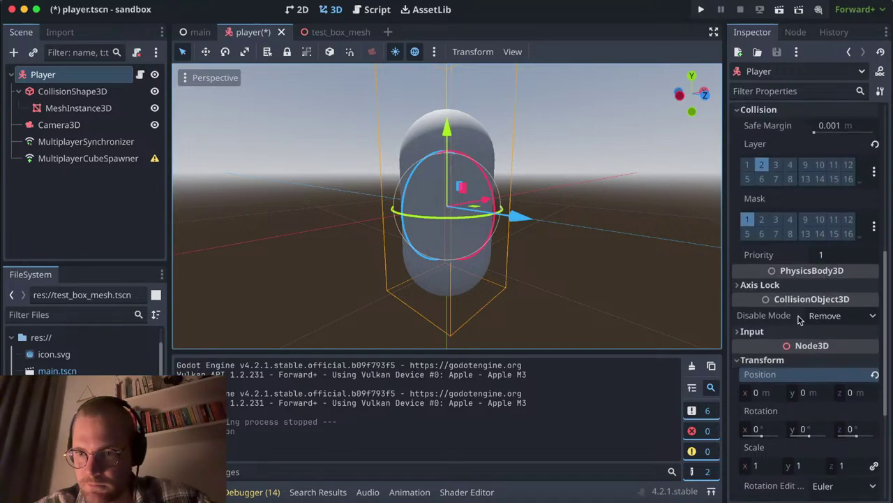
pyautogui.scroll(8, 781, 299)
pyautogui.scroll(3, 780, 299)
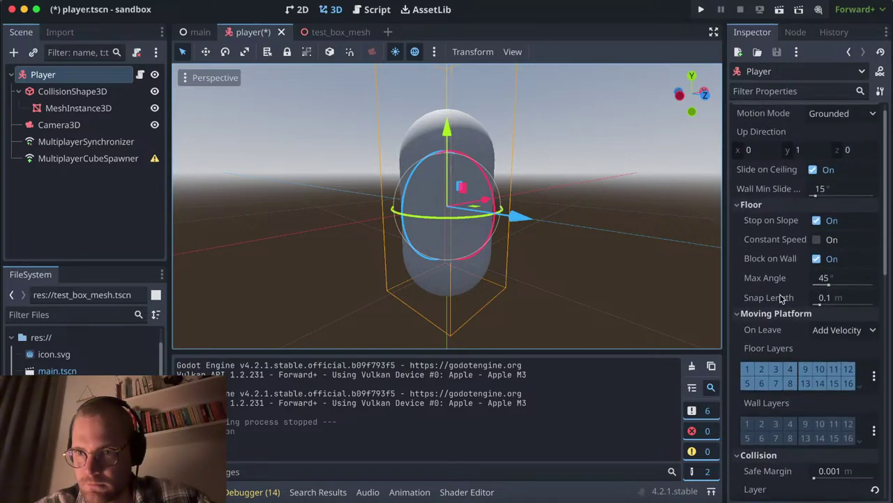
pyautogui.scroll(1, 781, 299)
pyautogui.scroll(-1, 780, 299)
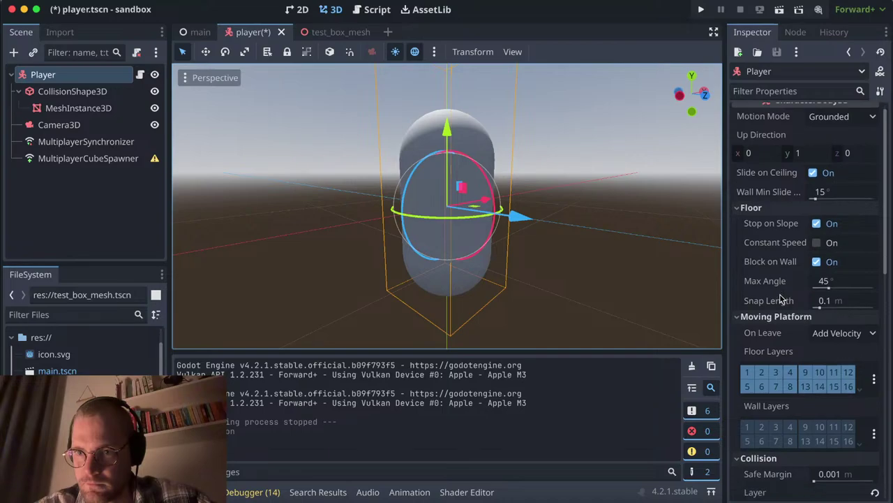
pyautogui.scroll(-1, 781, 298)
pyautogui.scroll(-7, 780, 299)
pyautogui.scroll(-1, 780, 299)
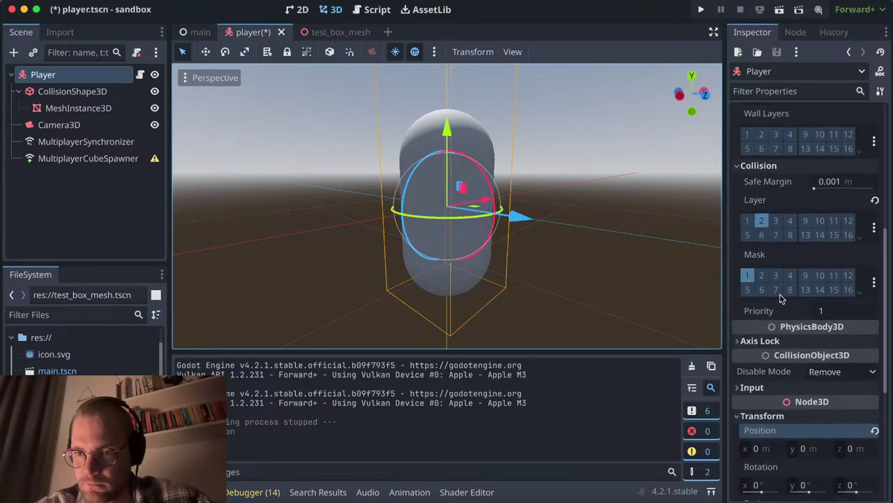
pyautogui.scroll(-4, 780, 299)
pyautogui.scroll(-3, 780, 299)
pyautogui.scroll(-1, 782, 299)
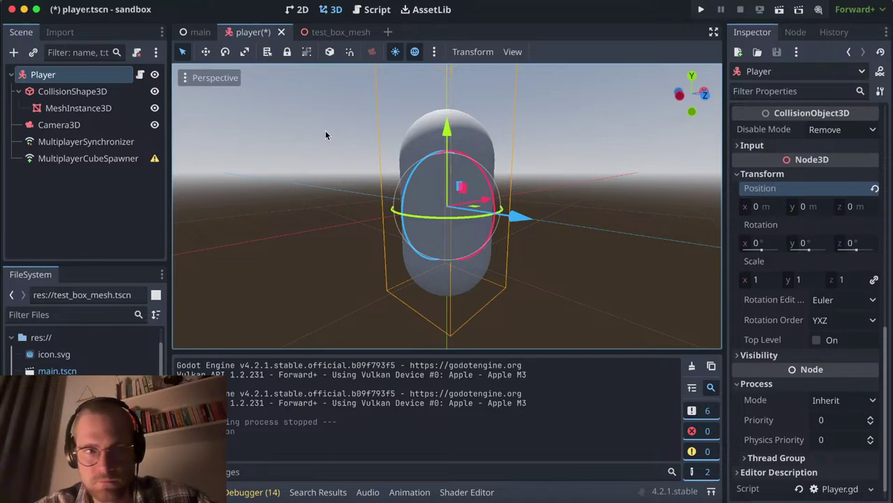
# Step: Select CollisionShape3D and expand its CapsuleShape3D resource settings
pyautogui.click(72, 91)
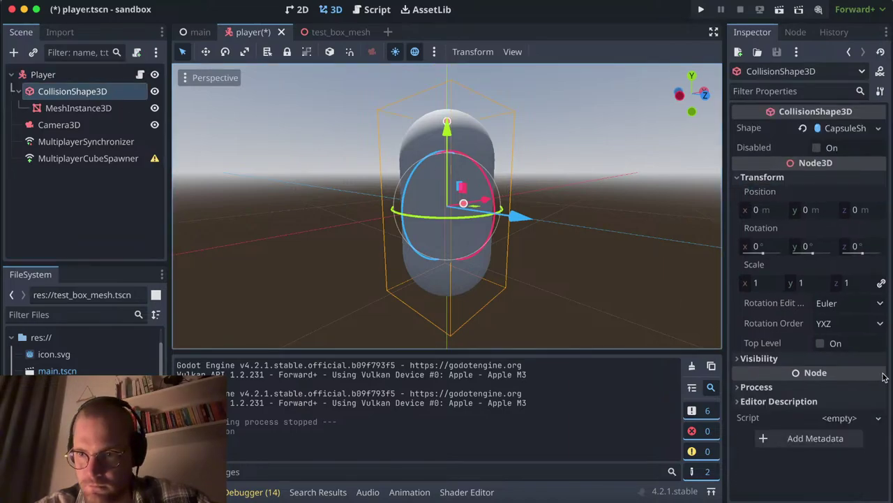
pyautogui.click(878, 128)
pyautogui.click(878, 131)
pyautogui.click(840, 130)
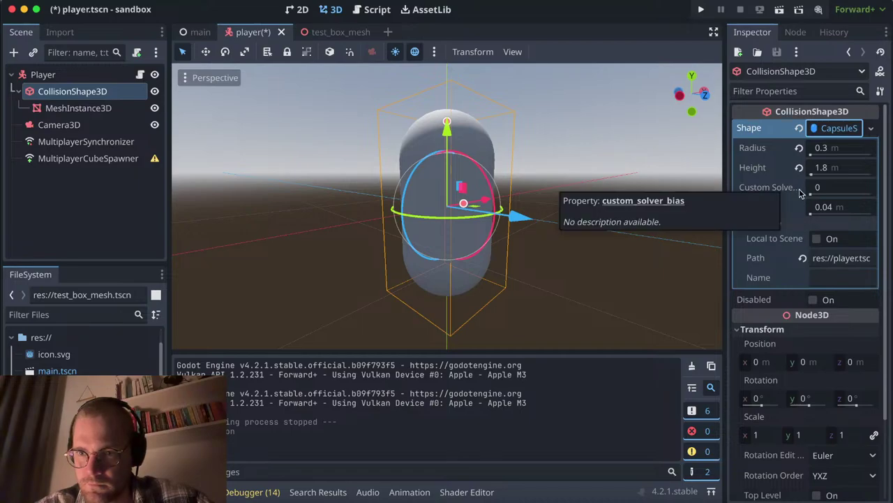
# Step: Try higher Custom Solver Bias and Margin, then revert them to 0 and 0.04 m
pyautogui.moveTo(811, 195); pyautogui.dragTo(822, 196)
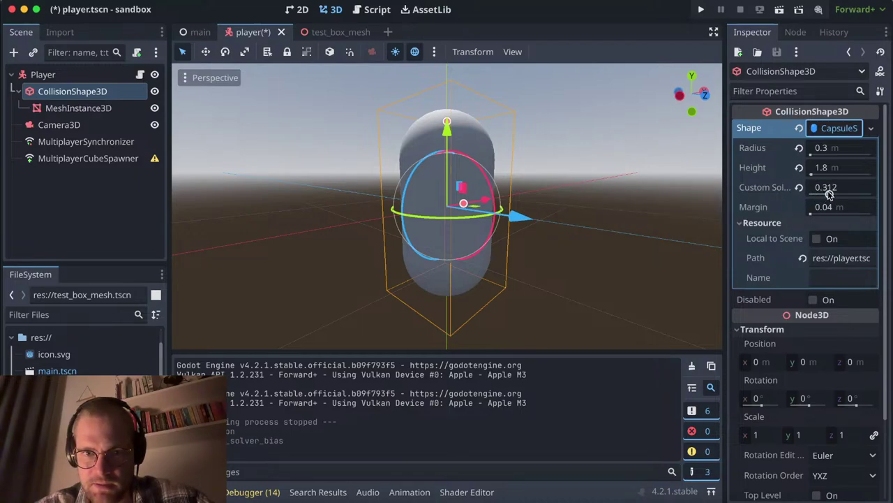
pyautogui.click(799, 187)
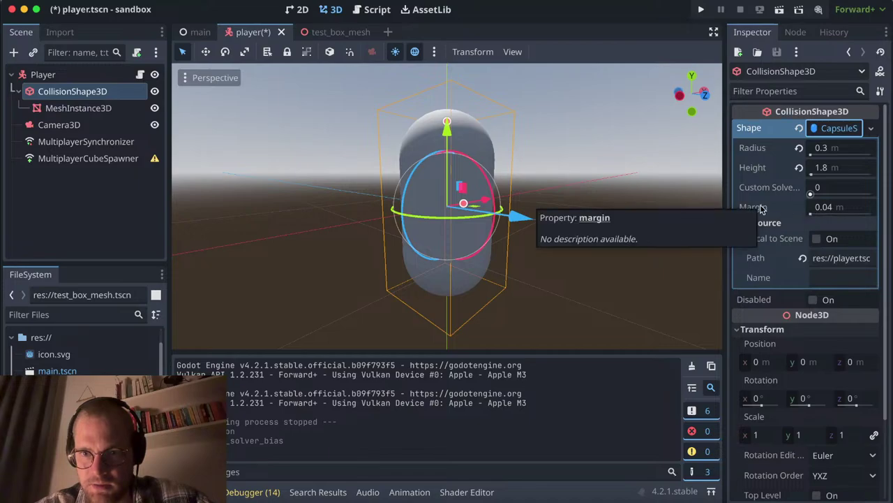
pyautogui.moveTo(811, 214)
pyautogui.mouseDown()
pyautogui.moveTo(832, 217)
pyautogui.moveTo(756, 213)
pyautogui.mouseUp()
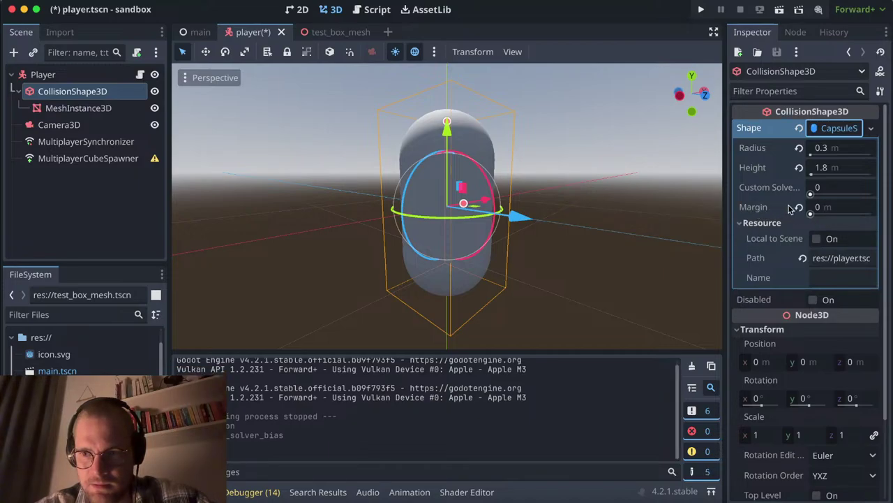
pyautogui.click(798, 208)
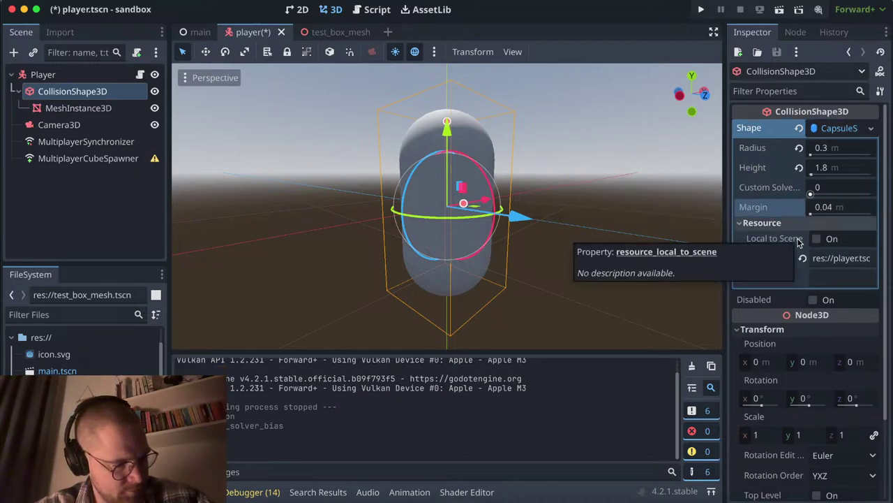
pyautogui.scroll(-1, 766, 190)
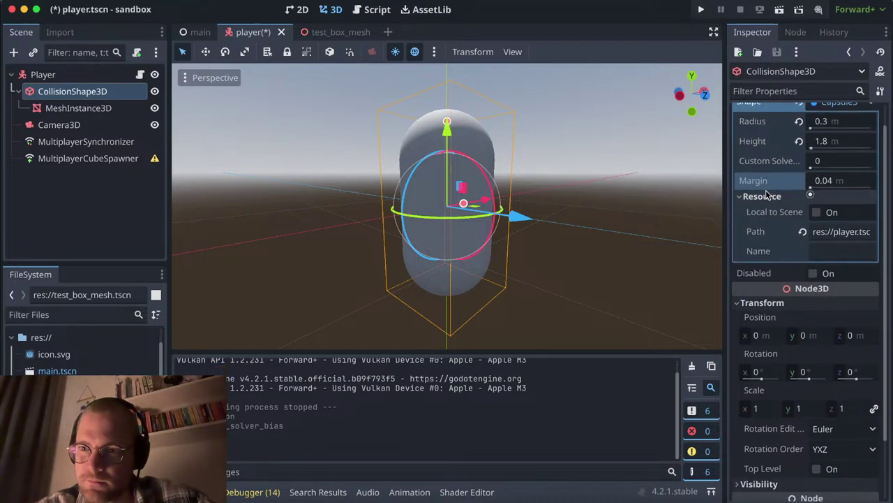
pyautogui.scroll(-2, 766, 190)
pyautogui.scroll(-1, 765, 190)
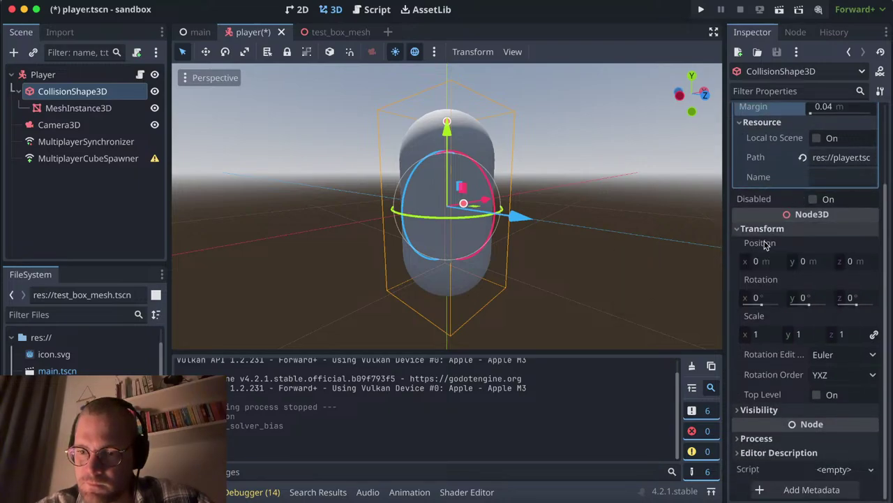
pyautogui.press('super+Tab')
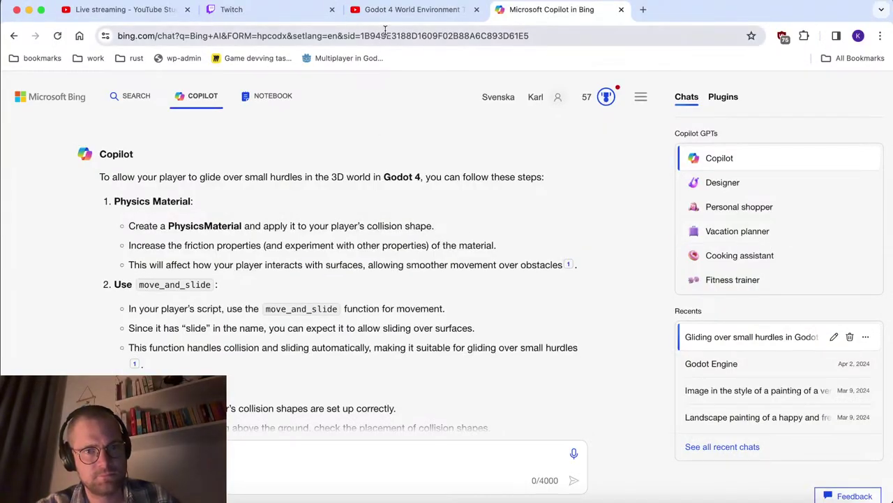
pyautogui.press('super+Tab')
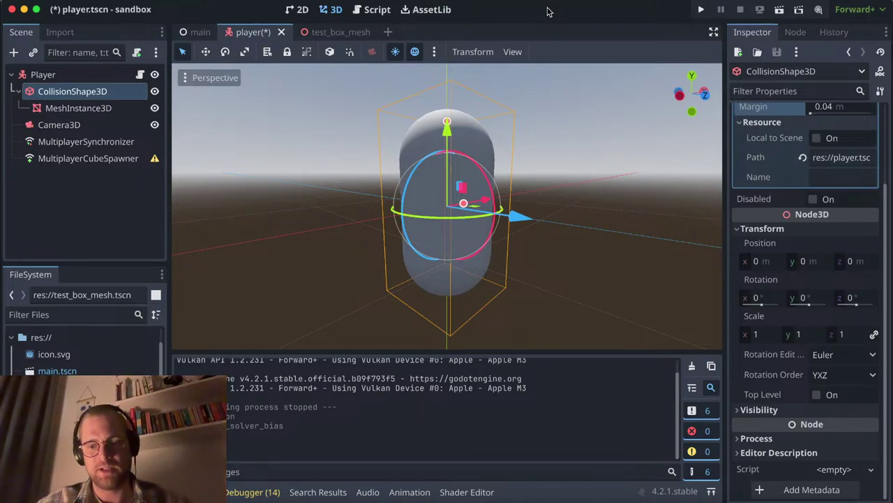
# Step: Bring Discord in front of Godot, landing on the maywake Inn server's general channel
pyautogui.press('super+Tab')
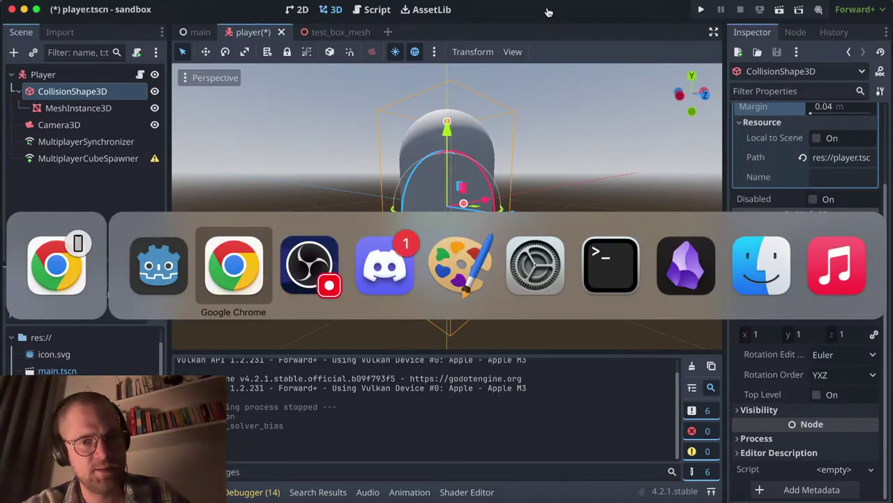
pyautogui.press('super+Tab')
pyautogui.press('super+Tab')
pyautogui.press('super+Escape')
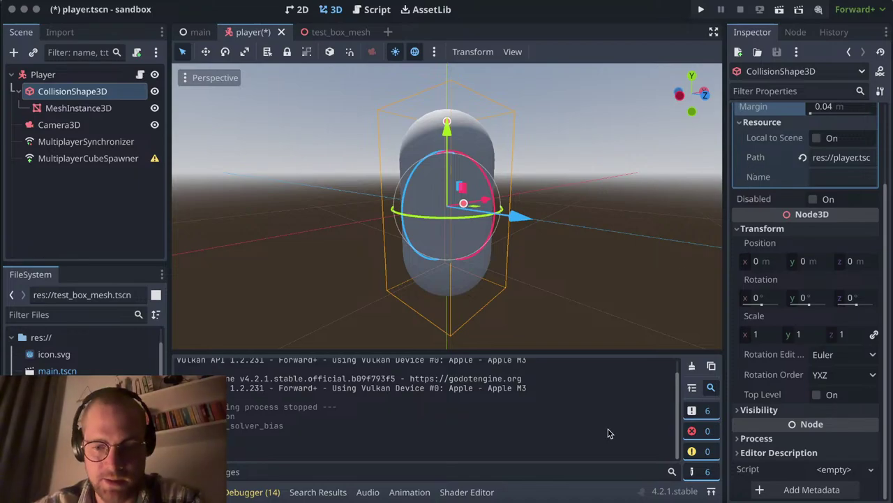
pyautogui.click(505, 498)
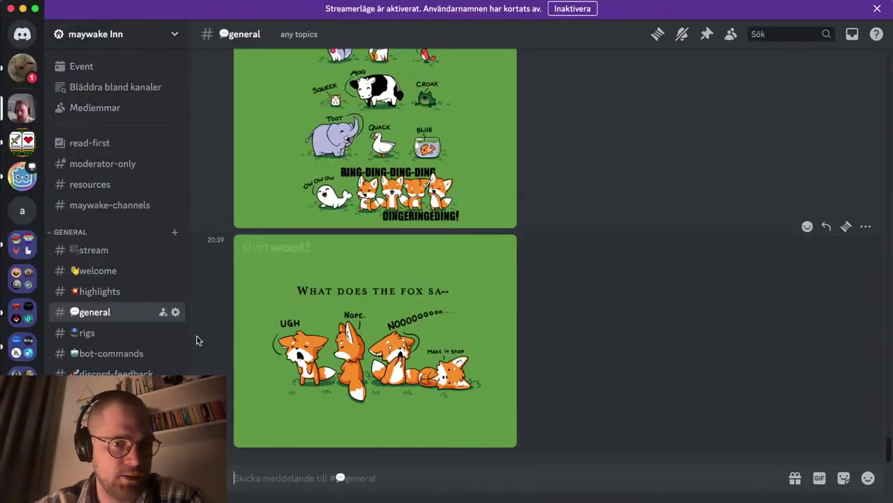
# Step: Open the Game Dev Field Guide rules channel and its events list with two Book Club sessions
pyautogui.click(23, 144)
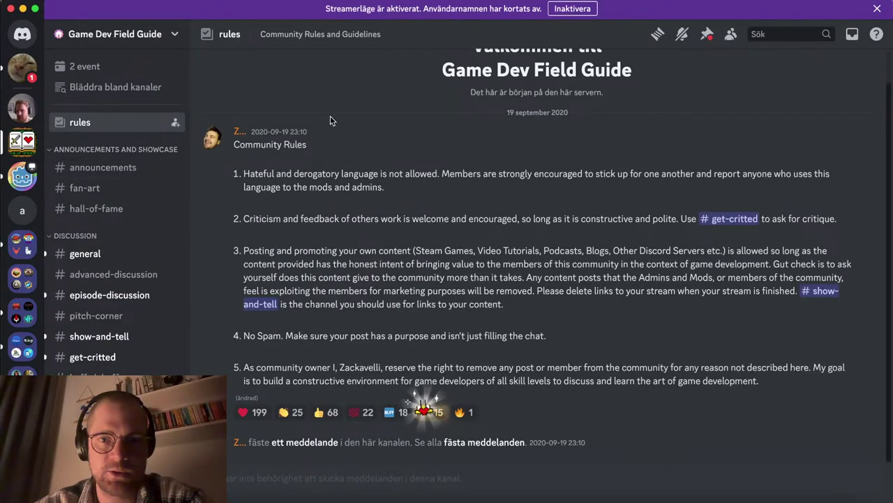
pyautogui.scroll(2, 505, 112)
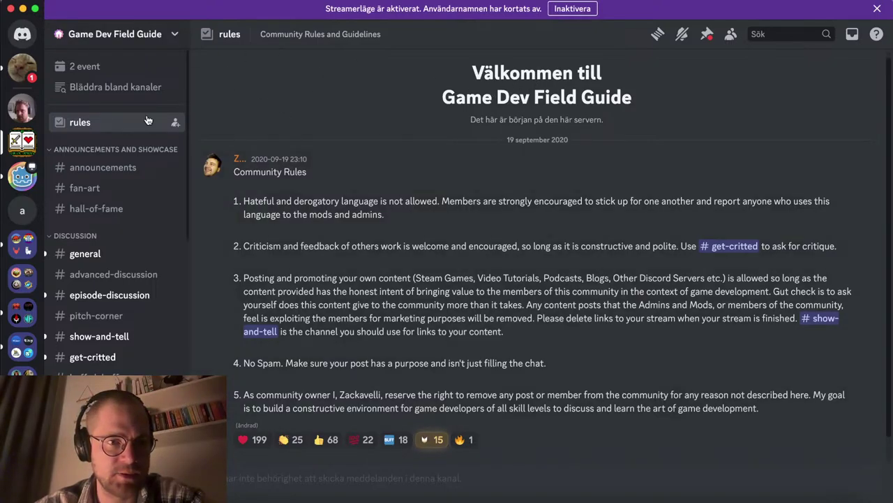
pyautogui.scroll(-5, 117, 179)
pyautogui.scroll(-6, 118, 180)
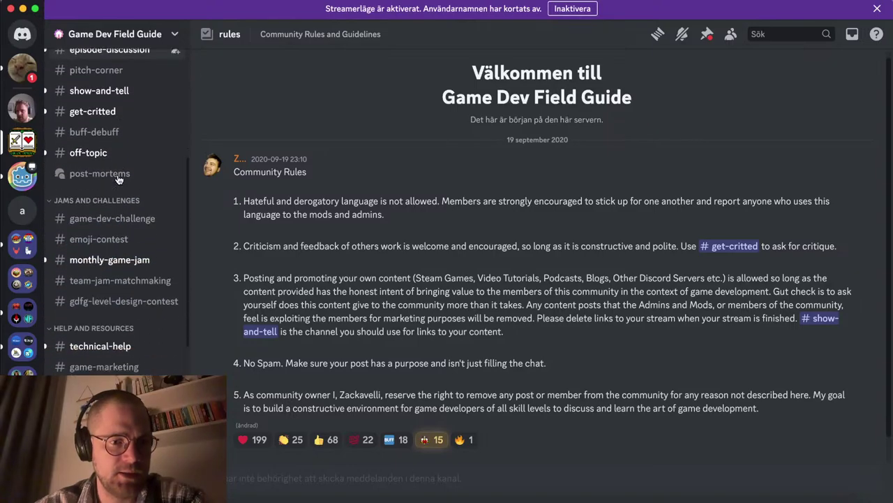
pyautogui.scroll(-2, 118, 188)
pyautogui.scroll(-5, 119, 196)
pyautogui.scroll(-2, 117, 270)
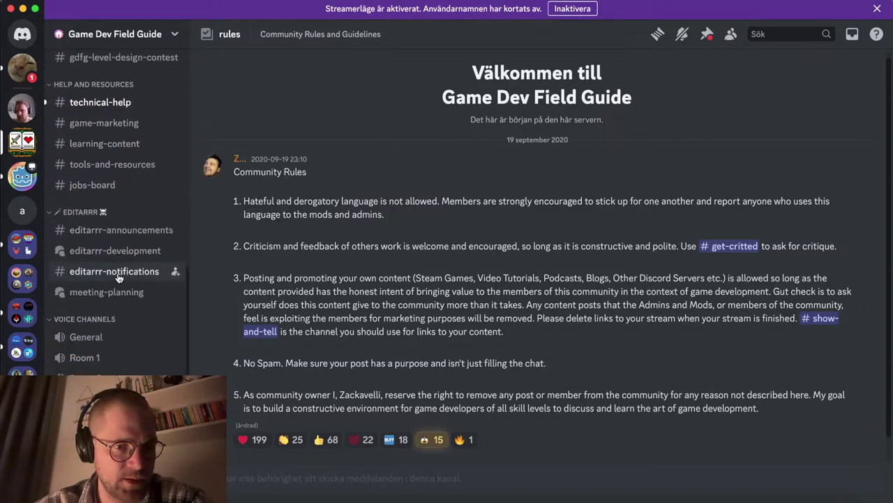
pyautogui.scroll(-1, 117, 275)
pyautogui.scroll(1, 117, 274)
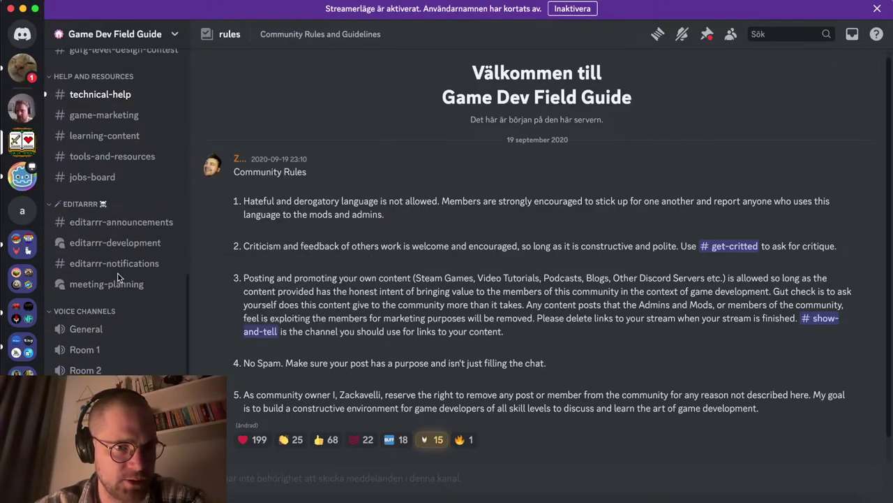
pyautogui.scroll(1, 120, 269)
pyautogui.scroll(6, 127, 262)
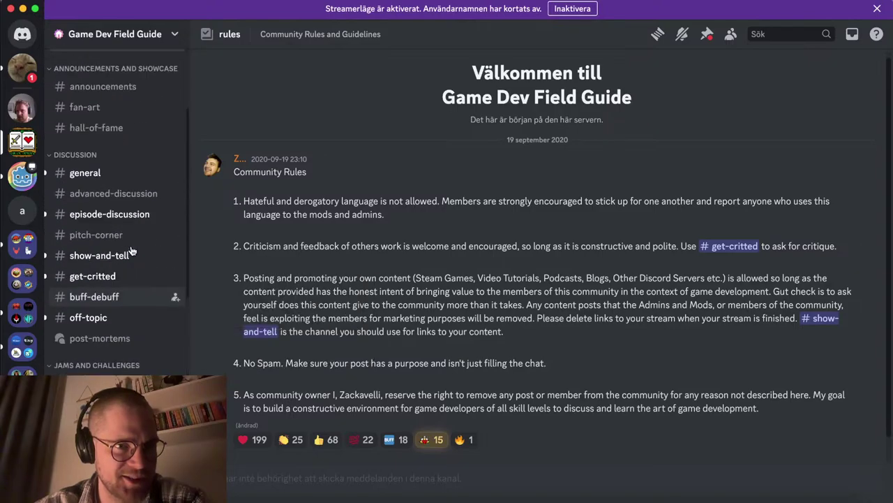
pyautogui.scroll(3, 122, 168)
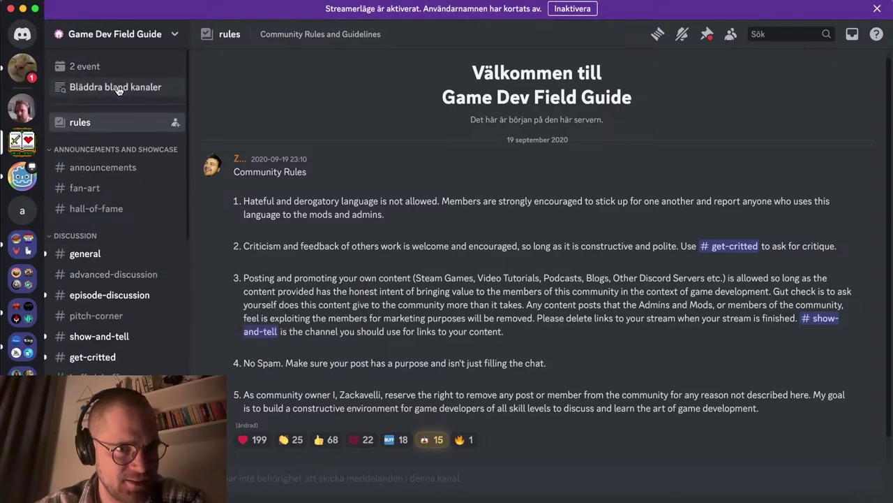
pyautogui.click(111, 75)
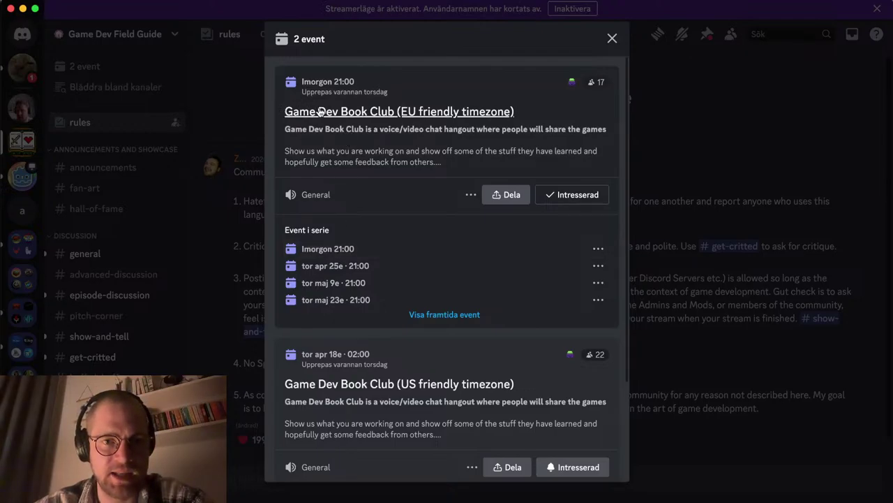
# Step: Read the EU-friendly Game Dev Book Club event's details and return to the list
pyautogui.click(535, 124)
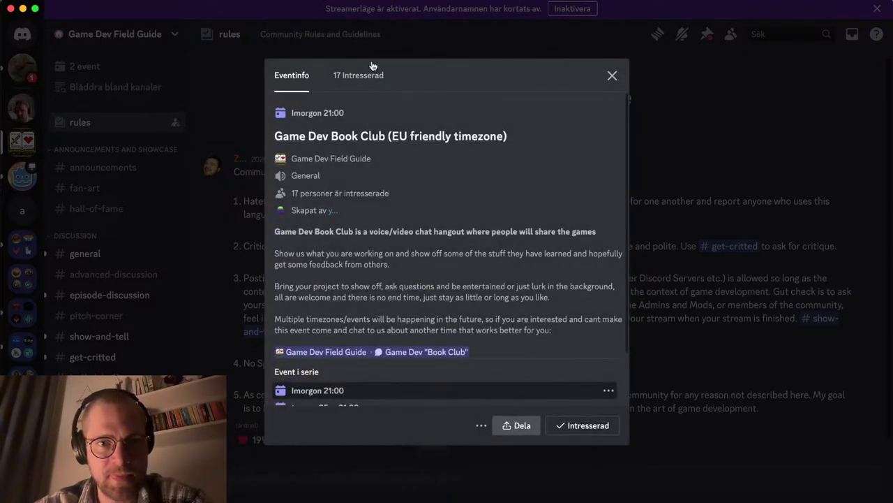
pyautogui.scroll(-2, 509, 195)
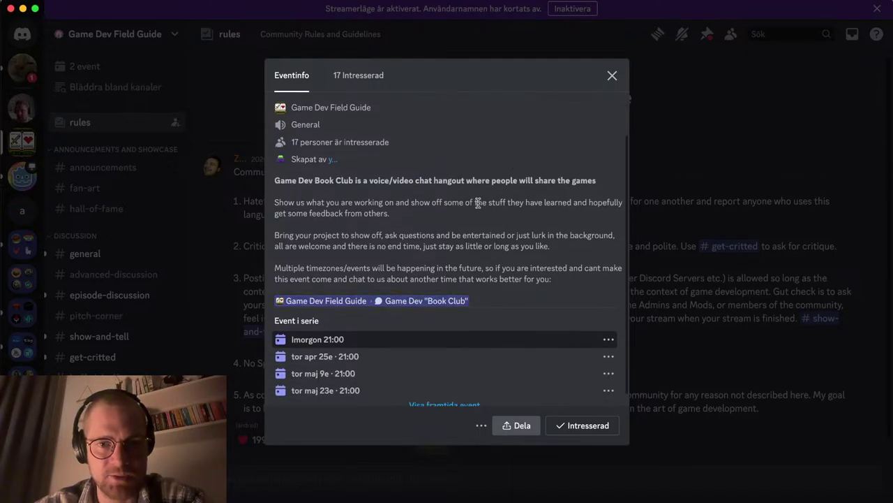
pyautogui.scroll(-1, 487, 204)
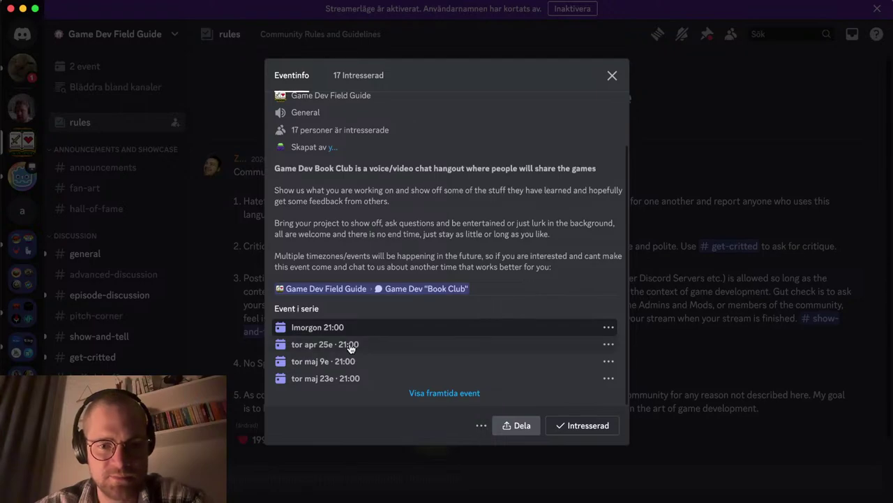
pyautogui.click(612, 75)
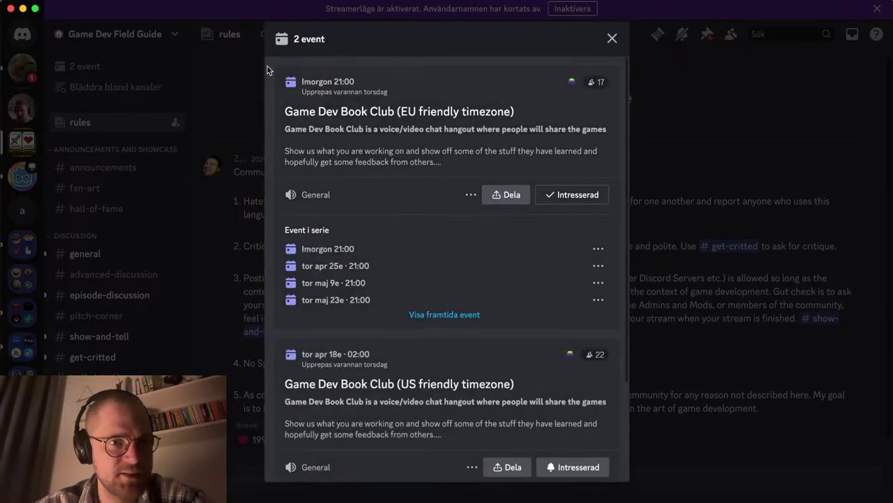
# Step: Browse the events list, then close it to return to the rules channel
pyautogui.scroll(-1, 468, 139)
pyautogui.scroll(1, 463, 98)
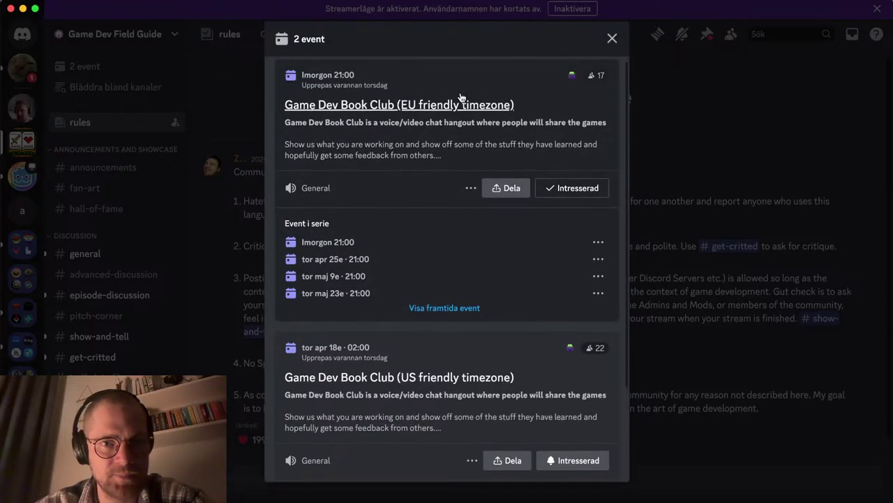
pyautogui.scroll(1, 468, 170)
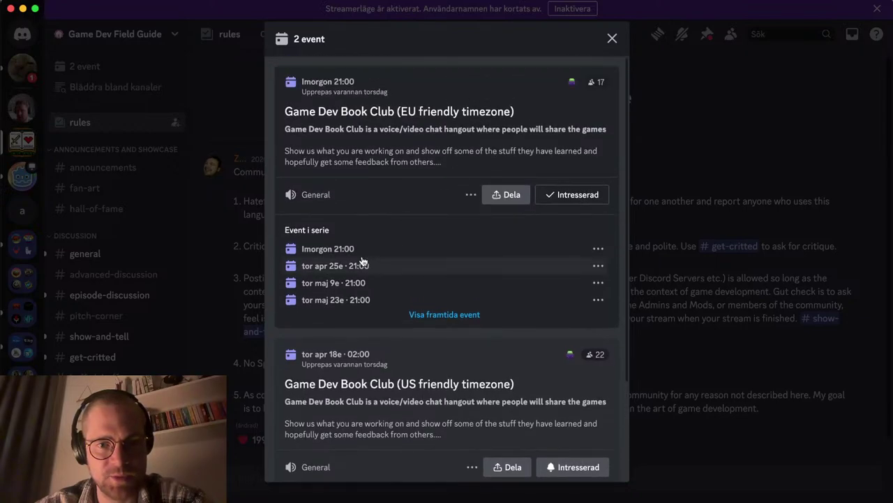
pyautogui.scroll(-3, 342, 254)
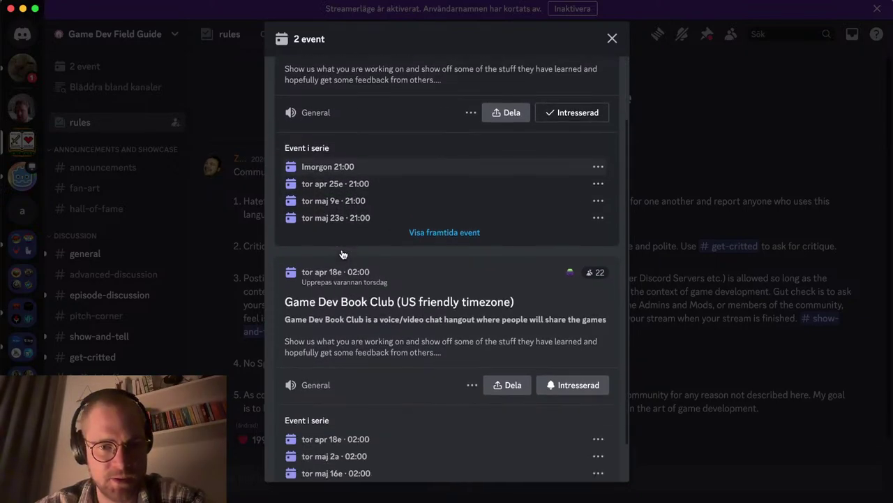
pyautogui.scroll(3, 342, 254)
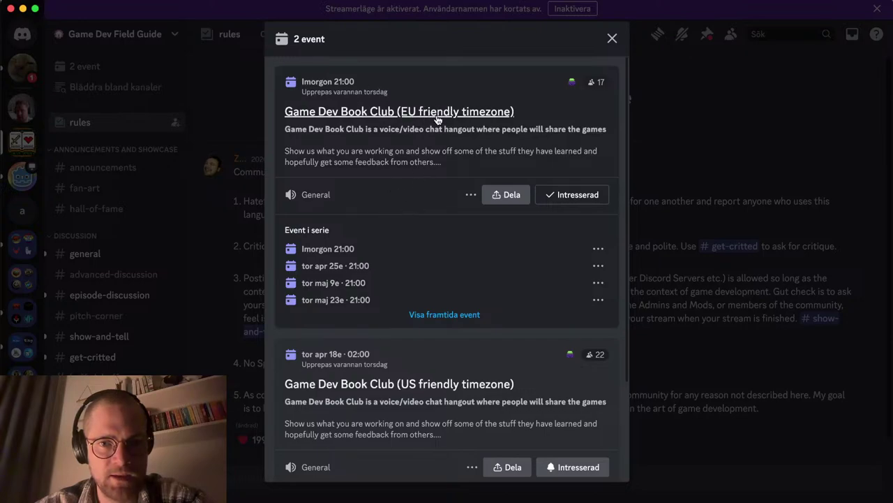
pyautogui.scroll(-3, 463, 124)
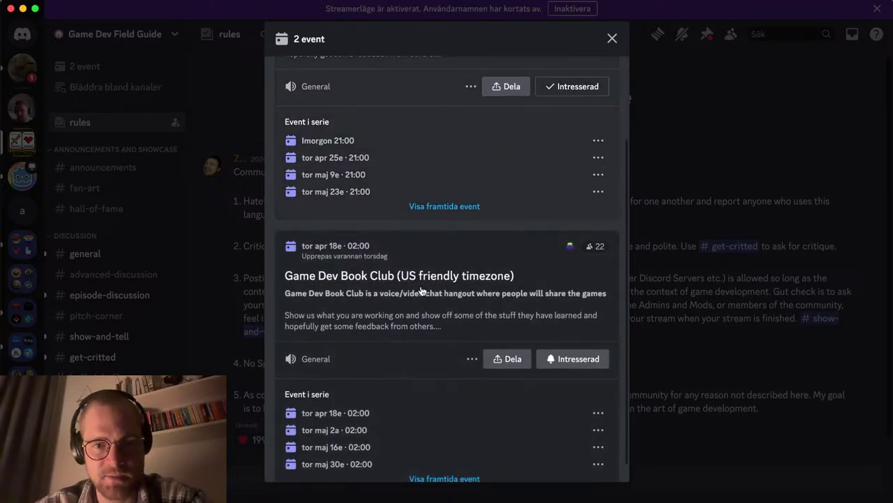
pyautogui.scroll(-1, 446, 266)
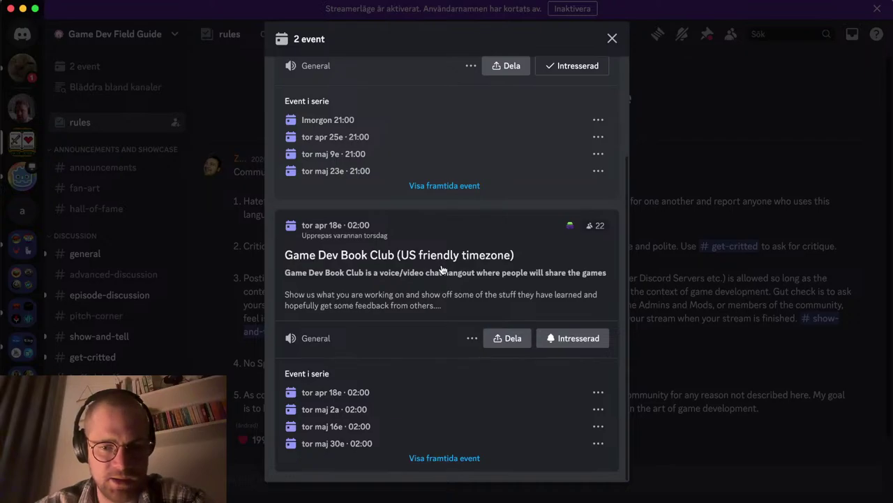
pyautogui.scroll(4, 442, 264)
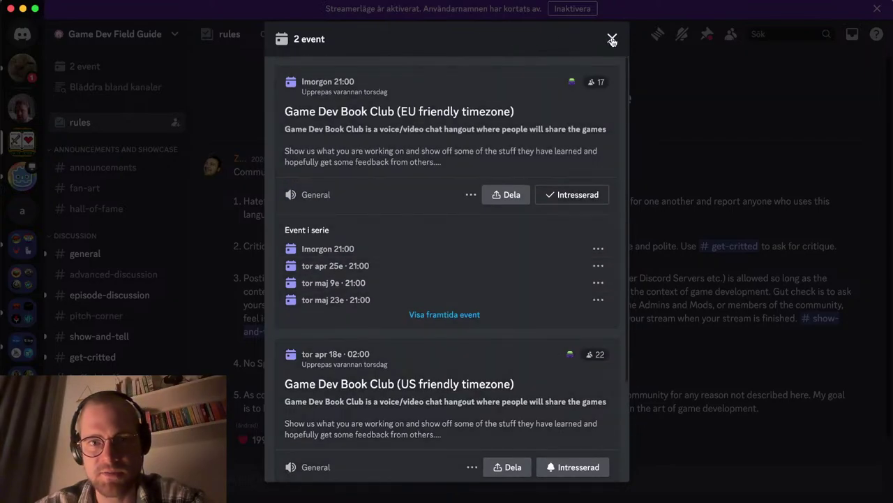
pyautogui.click(611, 36)
# Step: Create a new Game Dev Field Guide invite link set to never expire (Aldrig)
pyautogui.scroll(1, 334, 104)
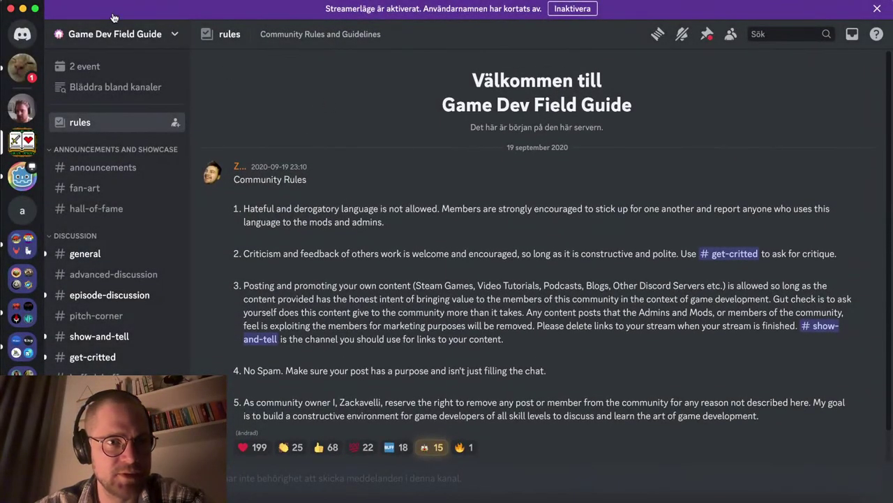
pyautogui.click(177, 35)
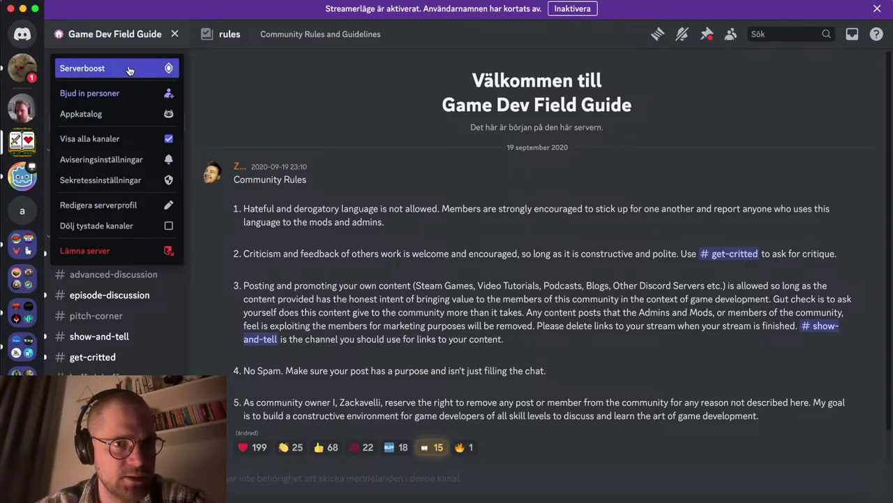
pyautogui.click(129, 92)
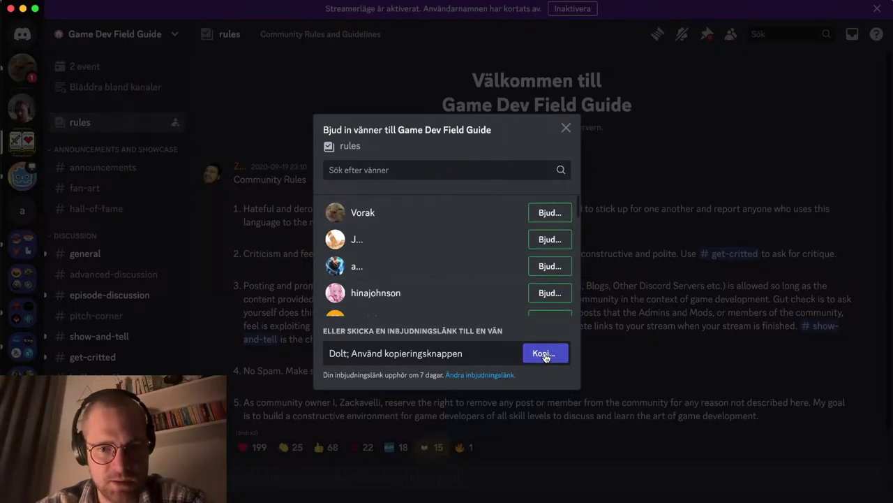
pyautogui.click(498, 375)
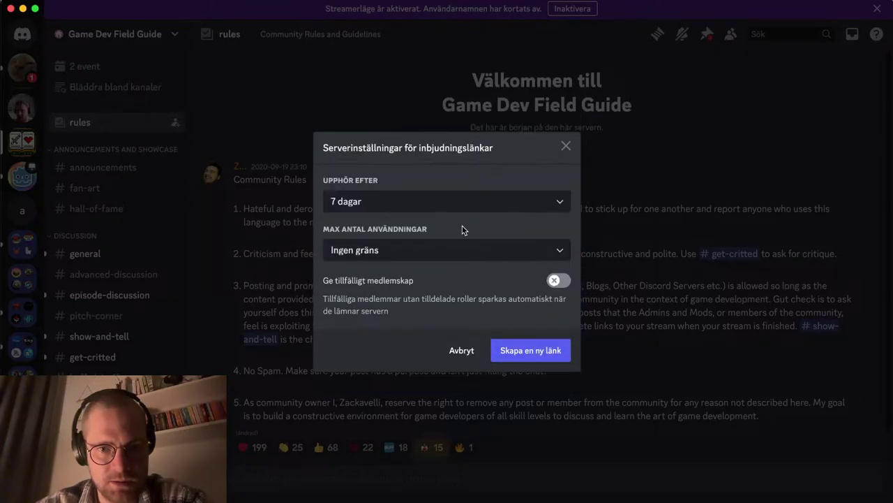
pyautogui.click(471, 206)
pyautogui.click(401, 372)
pyautogui.click(538, 356)
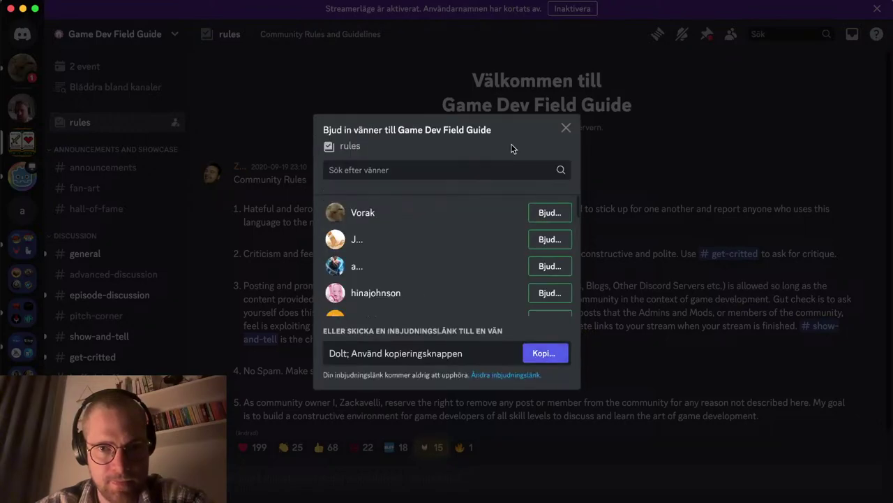
# Step: Paste into the other server's #general, then clear the wrongly pasted text
pyautogui.click(566, 128)
pyautogui.click(21, 108)
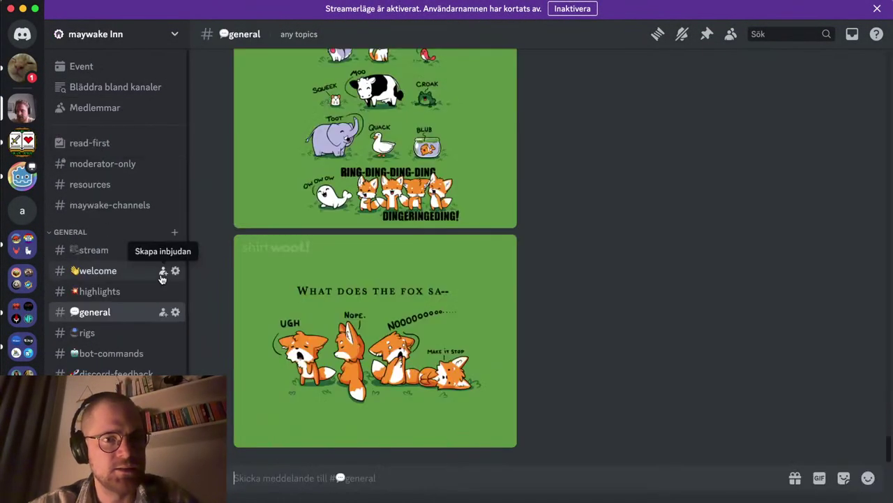
pyautogui.click(341, 478)
pyautogui.write('get_noise_float')
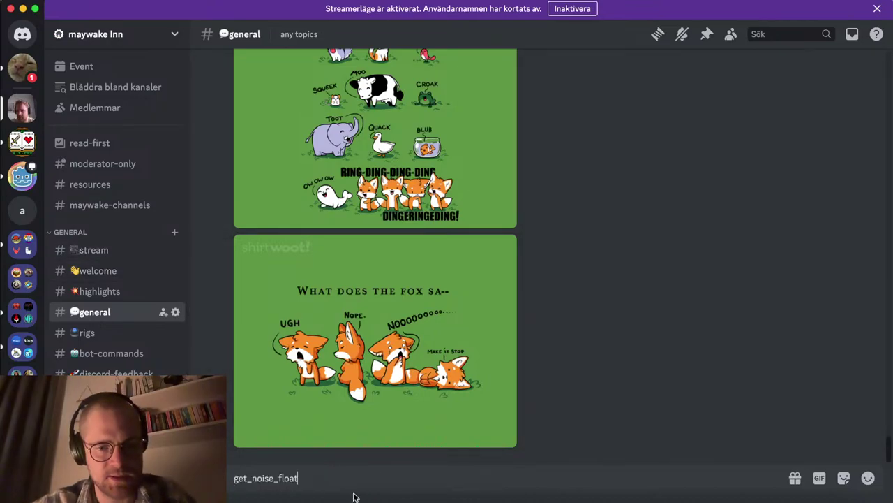
pyautogui.press('super+a')
pyautogui.press('BackSpace')
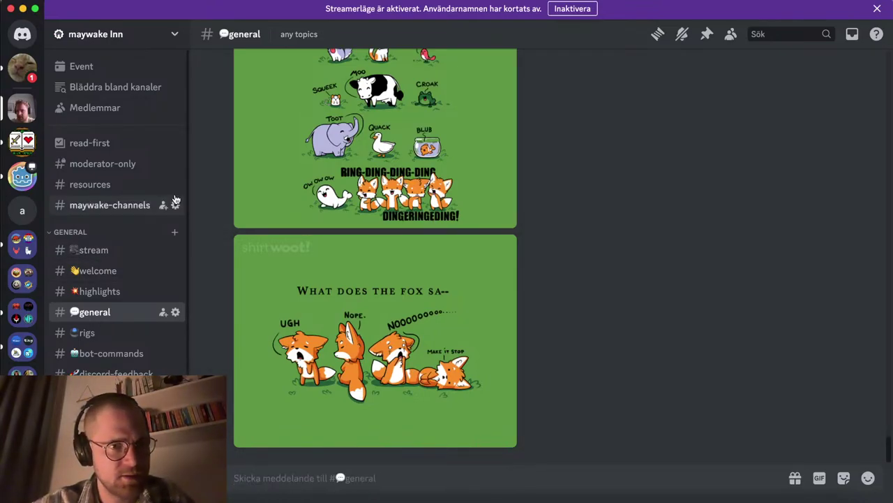
# Step: Reopen the Game Dev Field Guide invite dialog and copy the never-expiring link
pyautogui.click(22, 142)
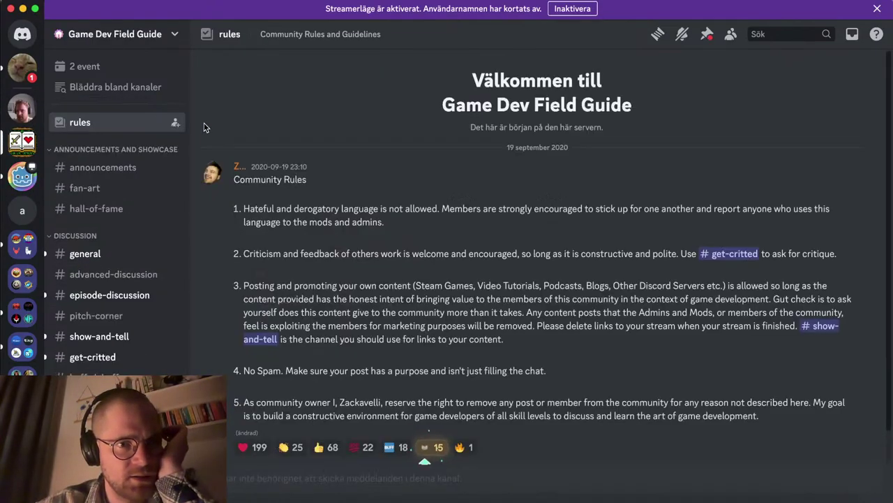
pyautogui.click(150, 34)
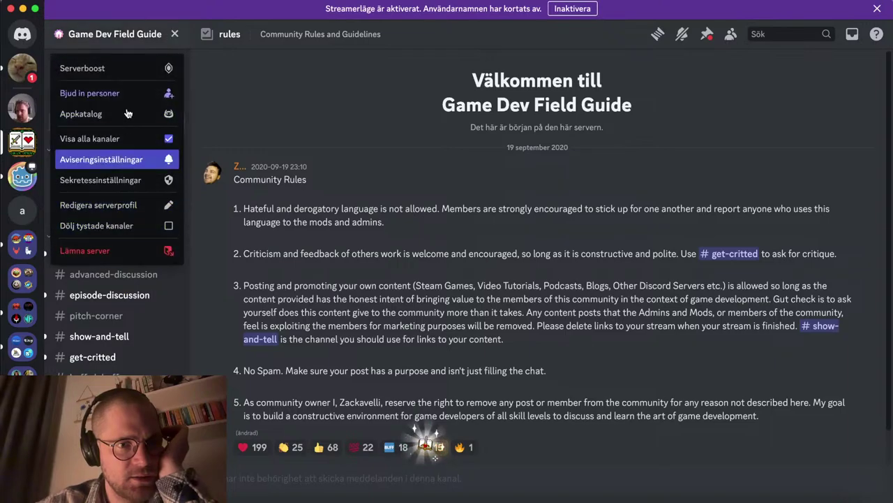
pyautogui.click(109, 97)
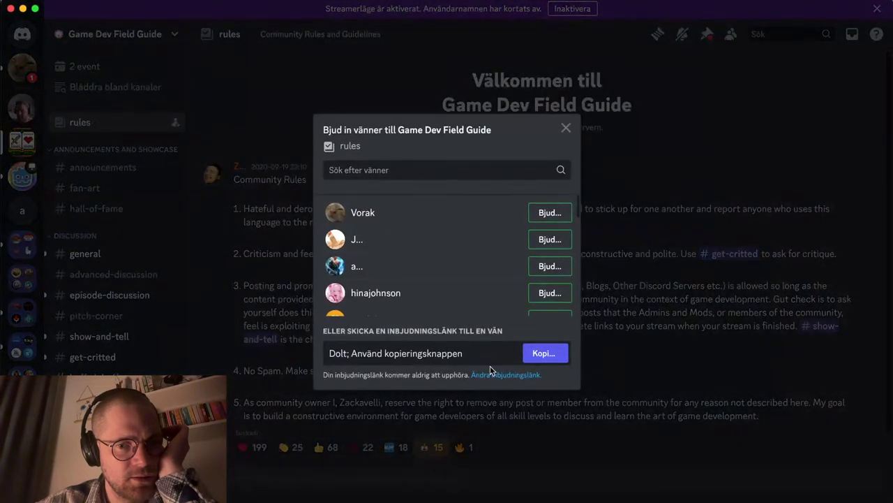
pyautogui.click(545, 355)
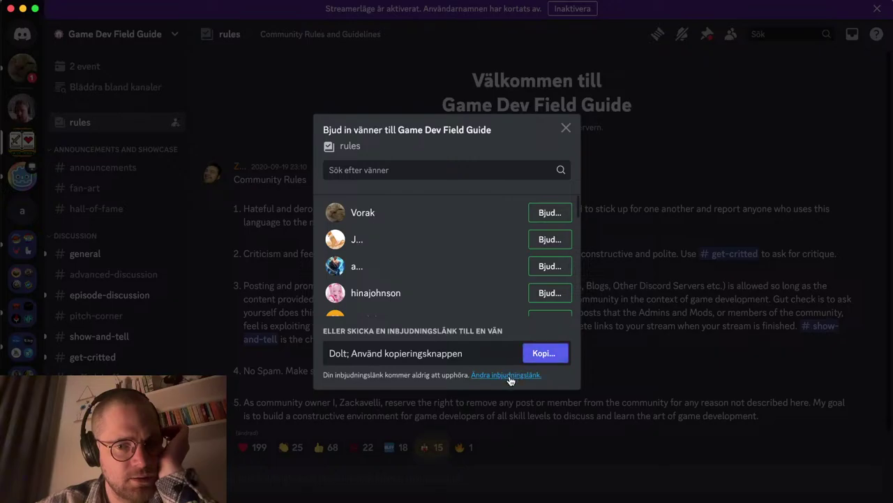
pyautogui.click(566, 128)
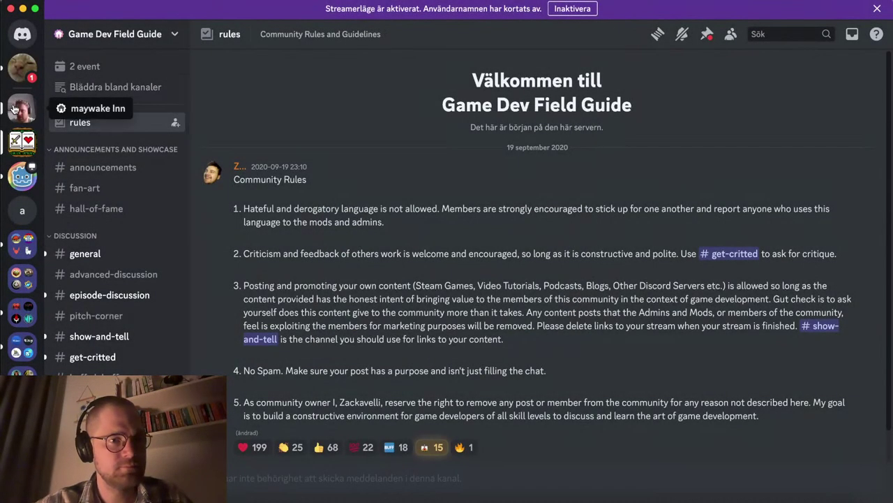
# Step: Send the Game Dev Field Guide invite link, captioned 'game dev field guide', in maywake Inn's #general
pyautogui.click(21, 108)
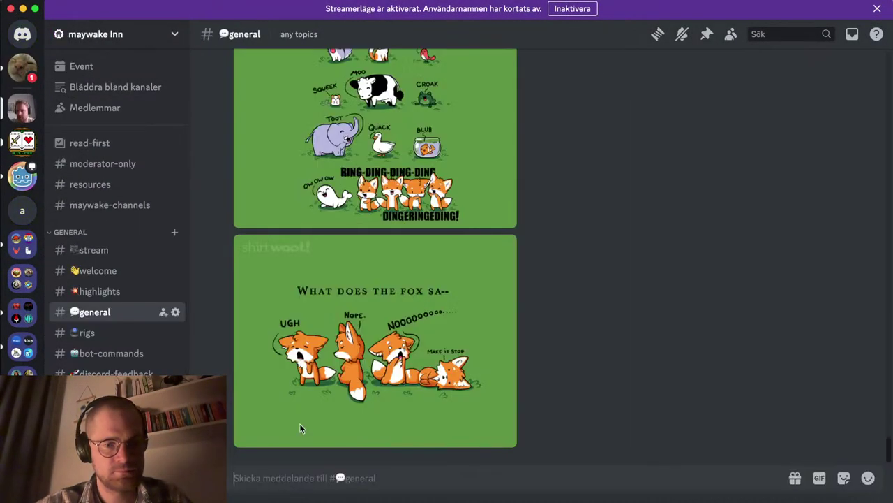
pyautogui.write('https://discord.gg/MxsCzHQTEf')
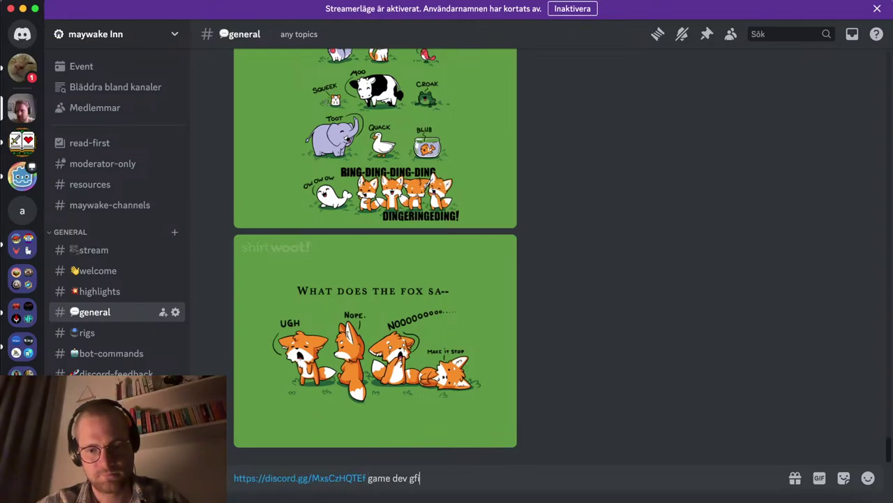
pyautogui.write('ide')
pyautogui.press('Return')
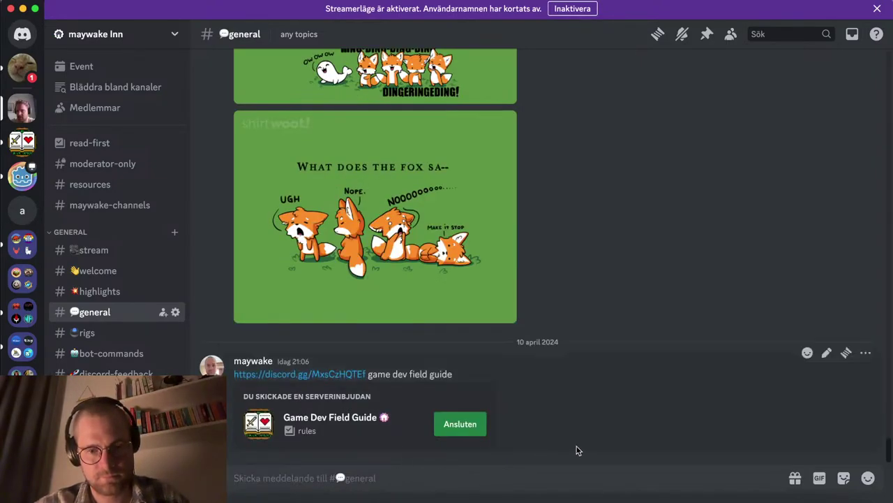
pyautogui.press('super+Tab')
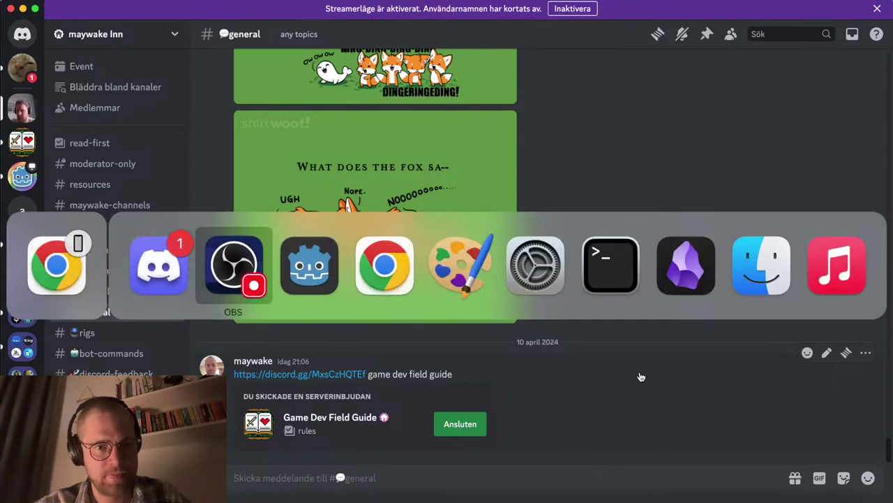